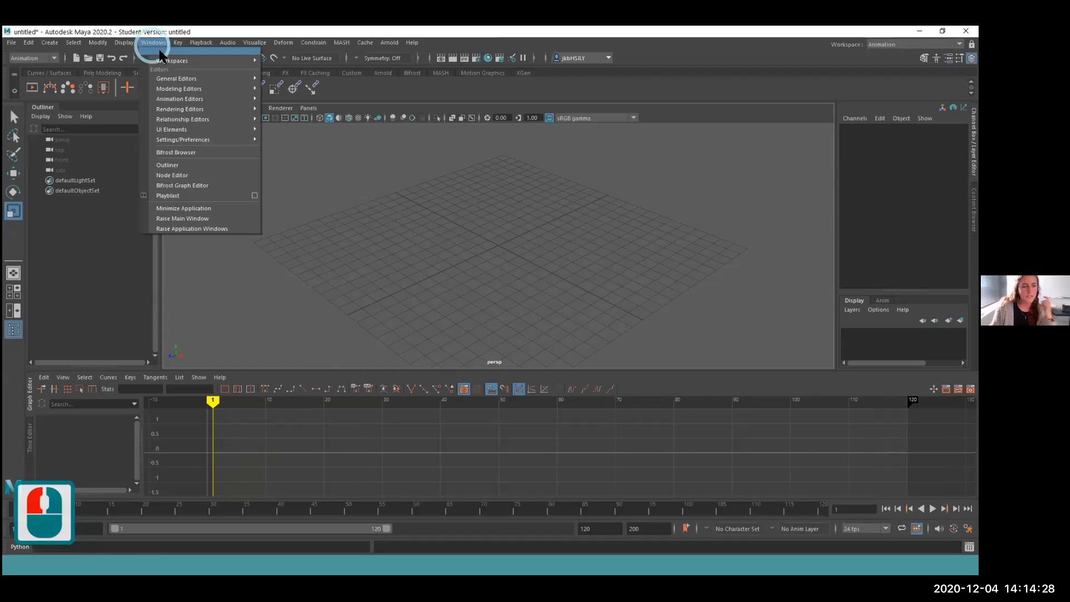
- Try the Modeling - Expert workspace, ending on the Maya Classic workspace
left_click(317, 89)
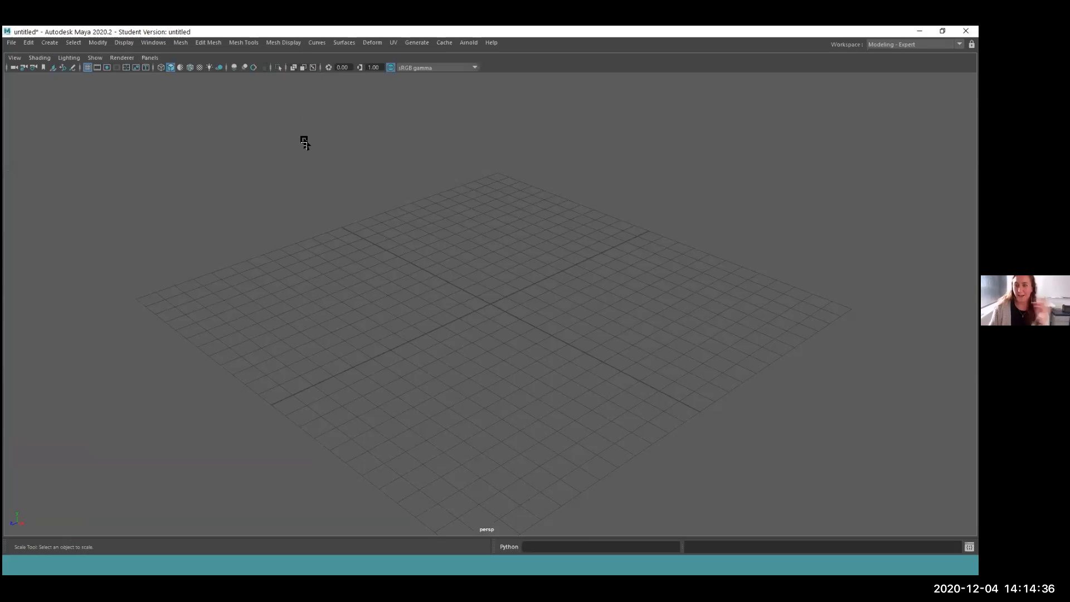
left_click(153, 45)
mouse_move(179, 60)
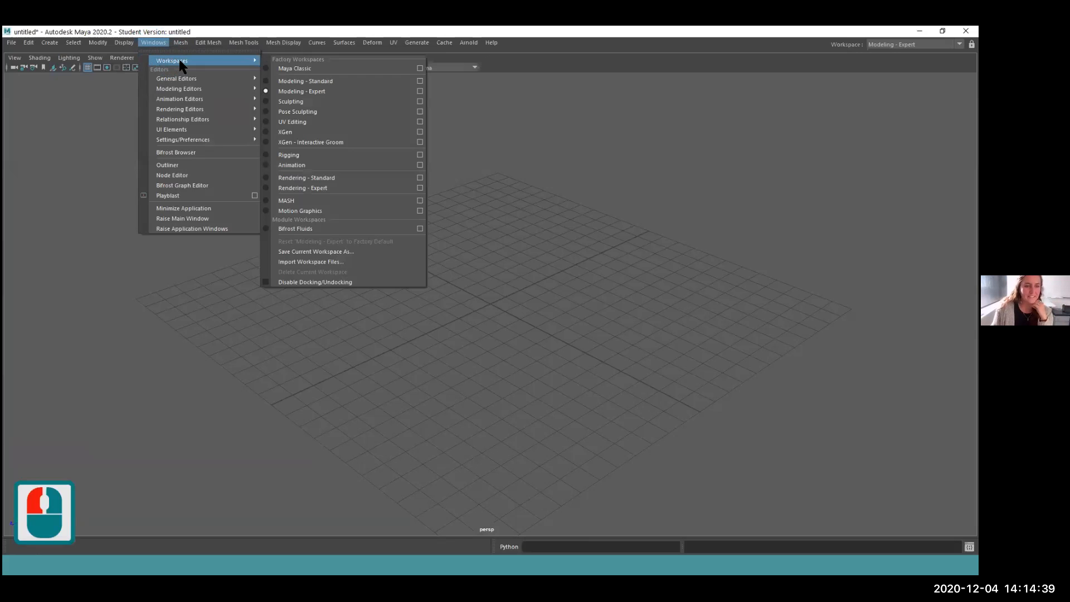
left_click(318, 67)
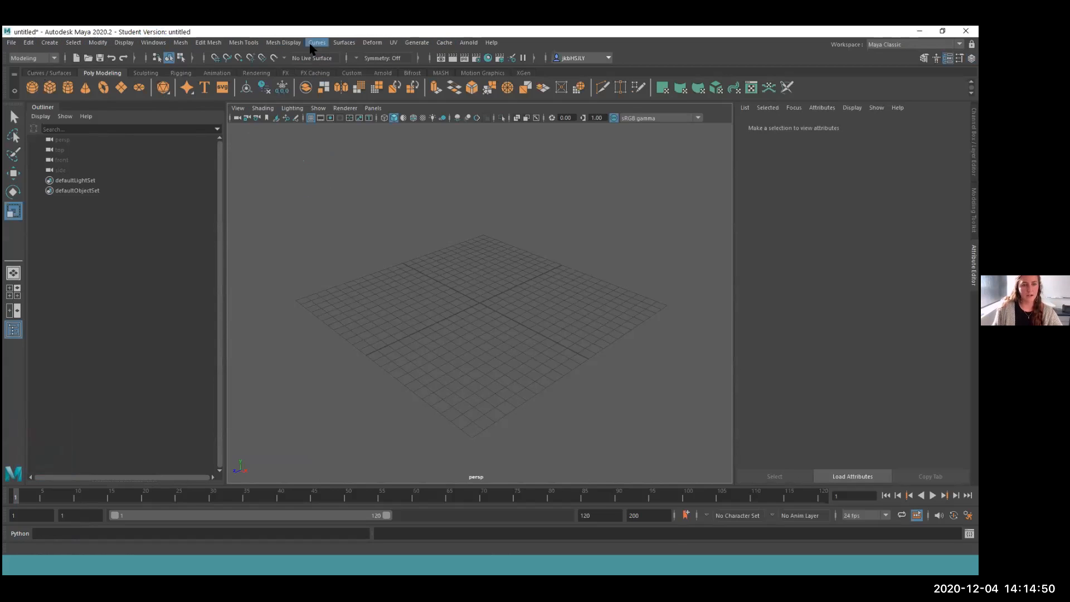
- Switch the menu set to Rendering and back to Modeling
left_click(35, 60)
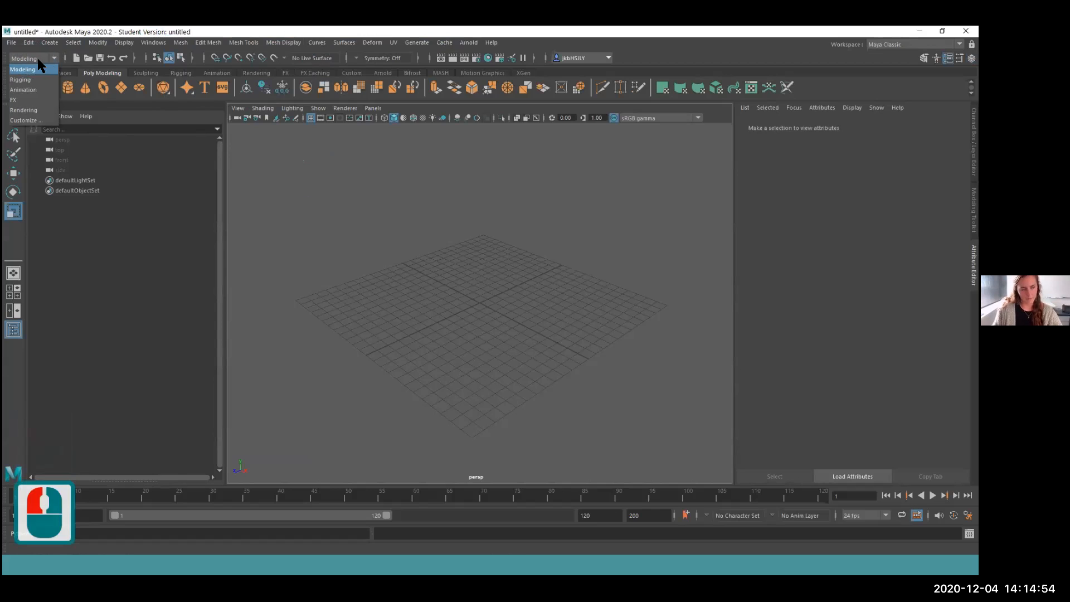
left_click(34, 110)
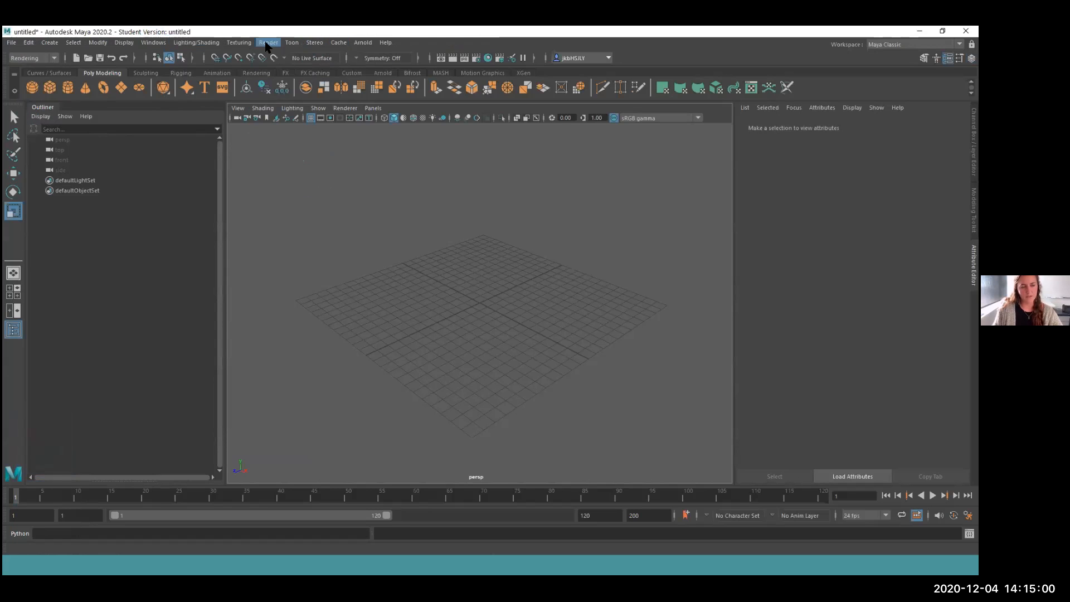
left_click(33, 58)
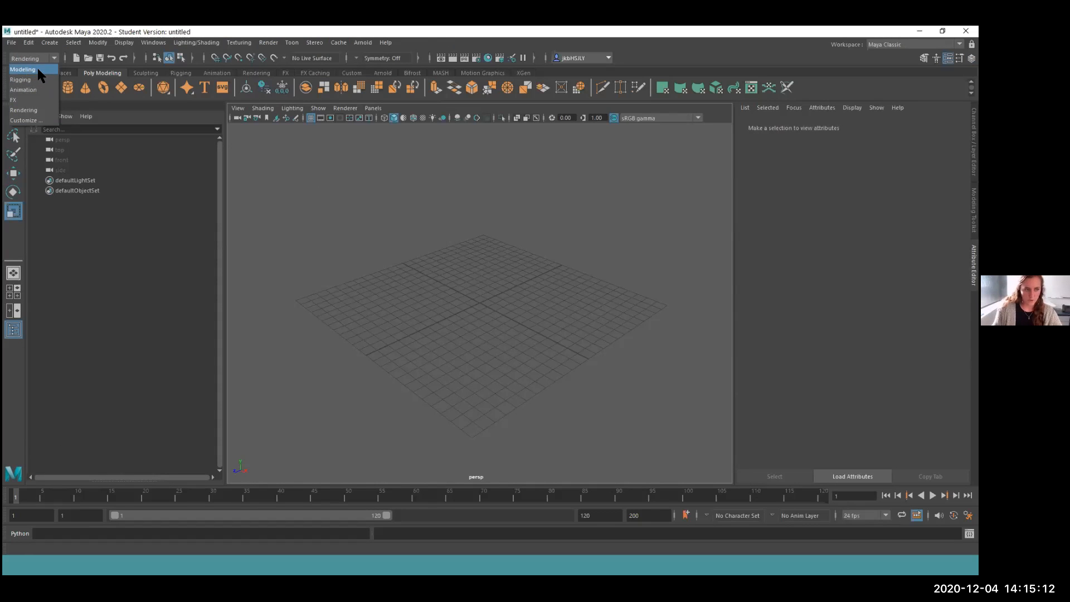
left_click(31, 70)
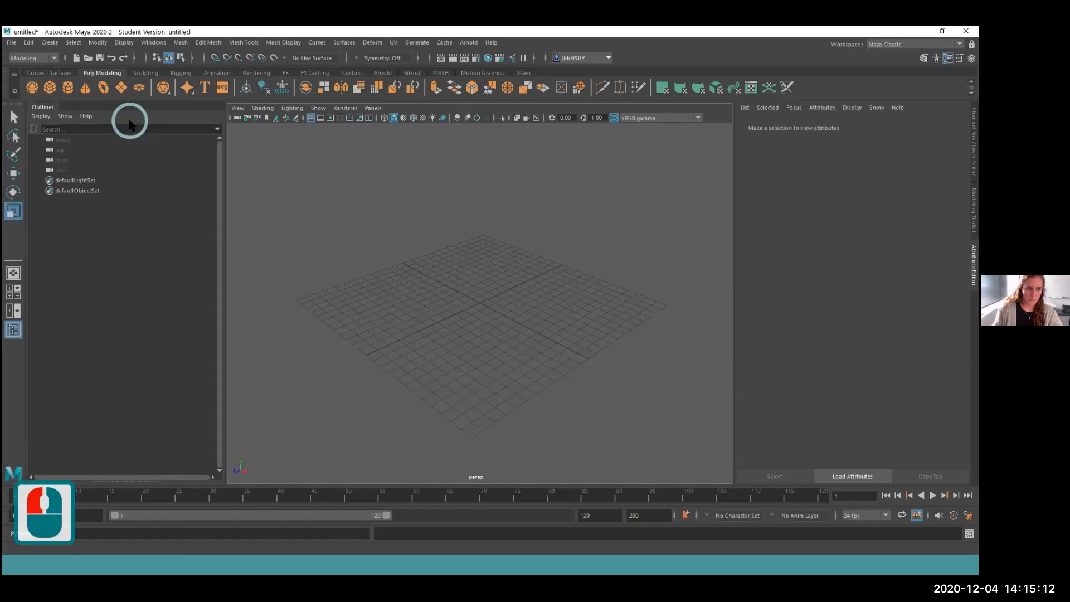
- Create a polygon cube at the centre of the grid
left_click(50, 88)
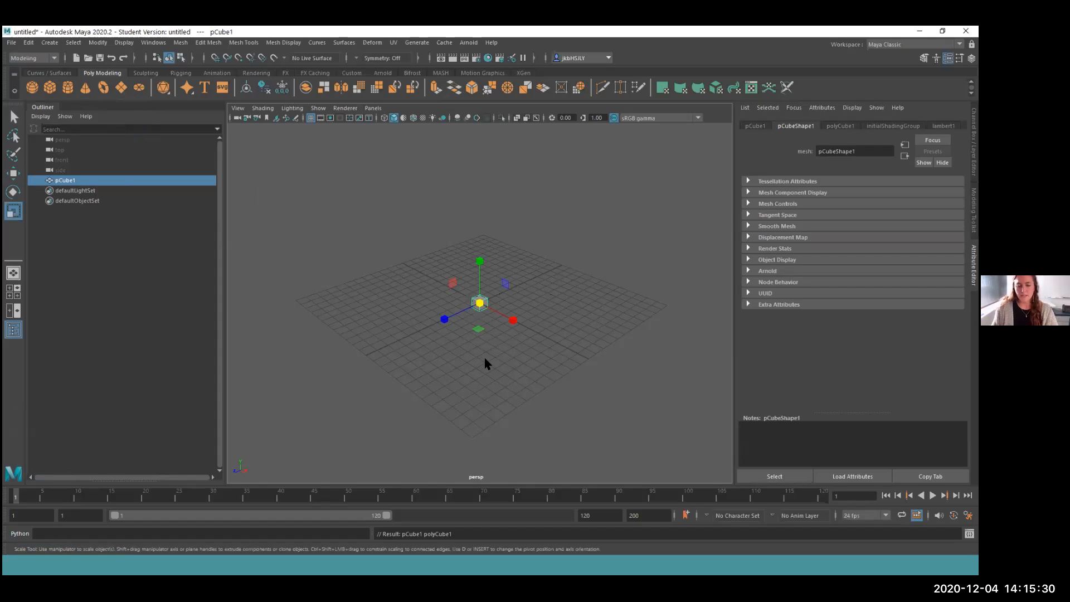
scroll(485, 364, "up", 12)
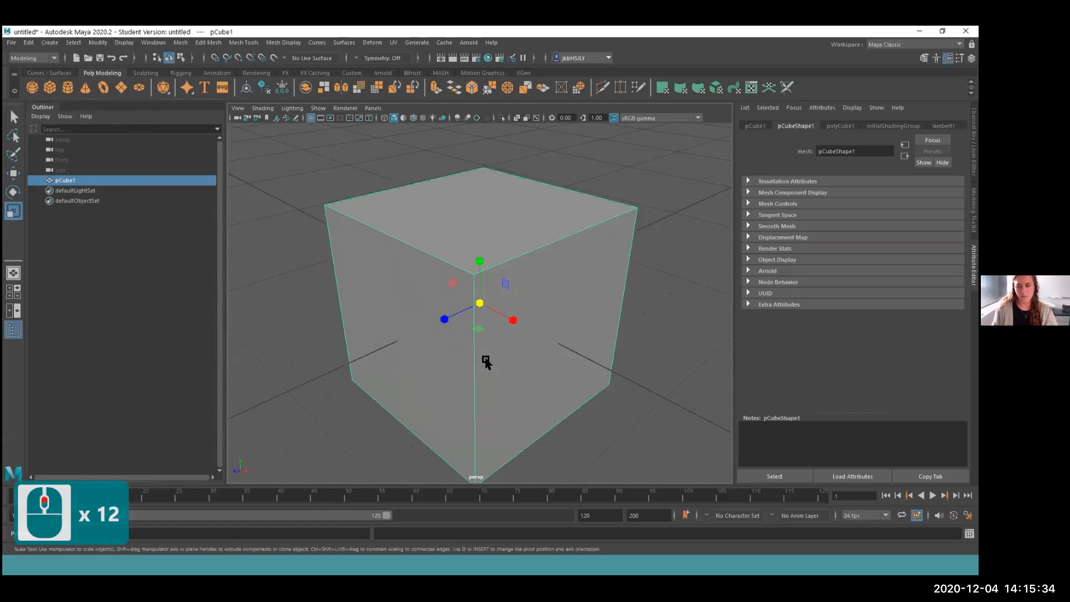
scroll(485, 362, "down", 9)
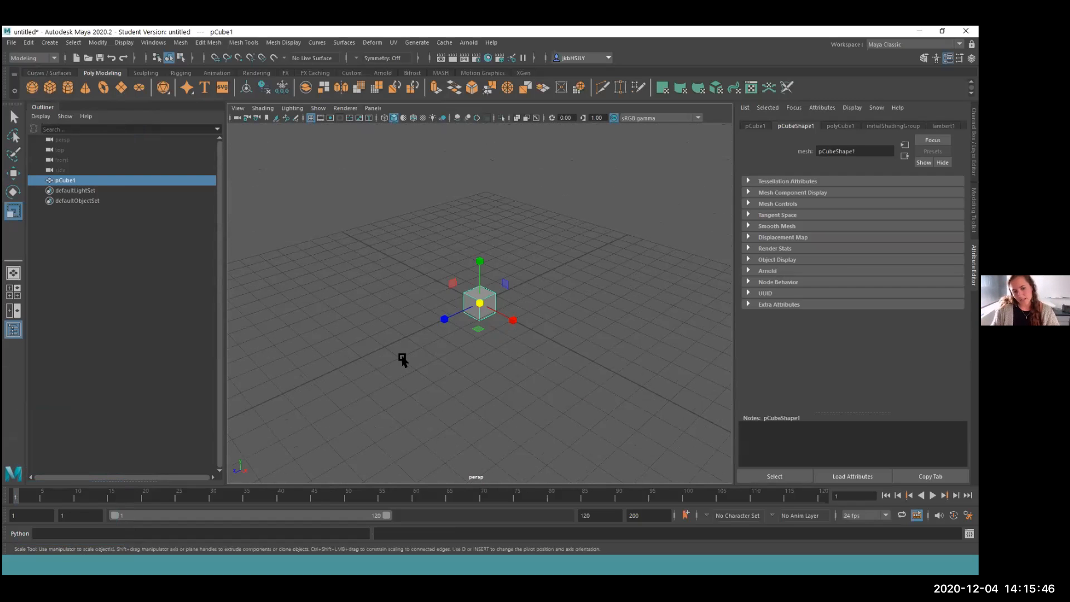
- Examine the cube from several angles and distances in the perspective view, bringing it back into frame
left_click_drag(375, 363, 418, 357, "alt")
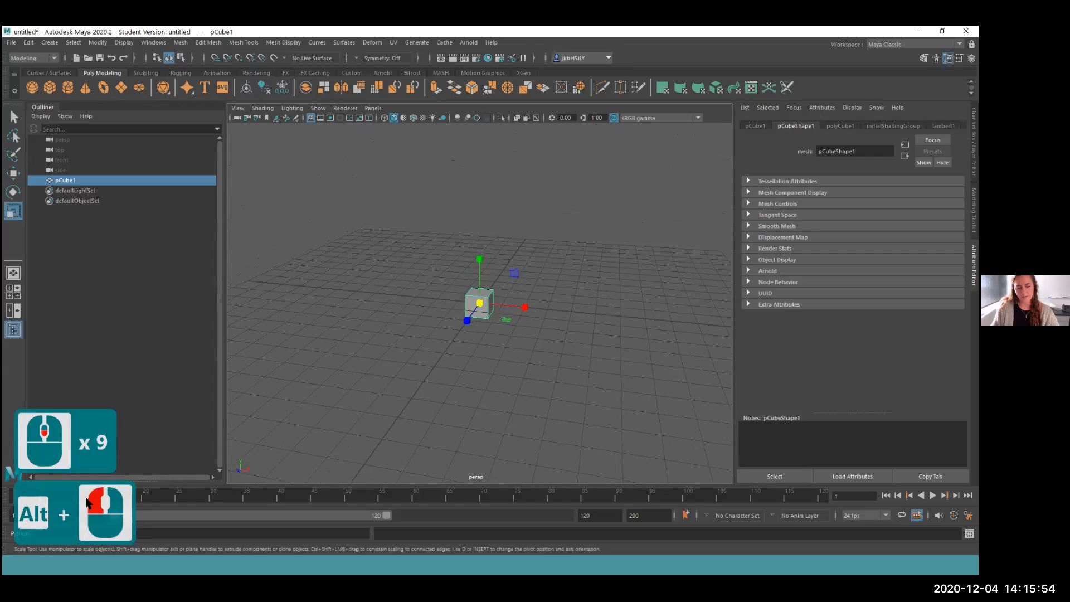
left_click(488, 366, "alt")
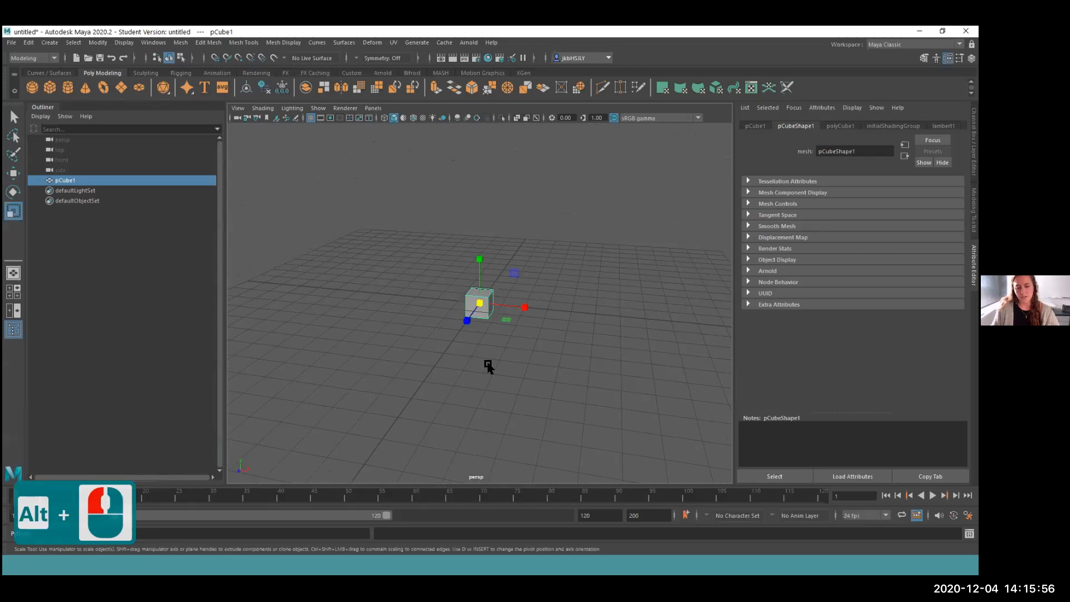
left_click_drag(459, 370, 790, 375, "alt")
left_click_drag(479, 359, 435, 343, "alt")
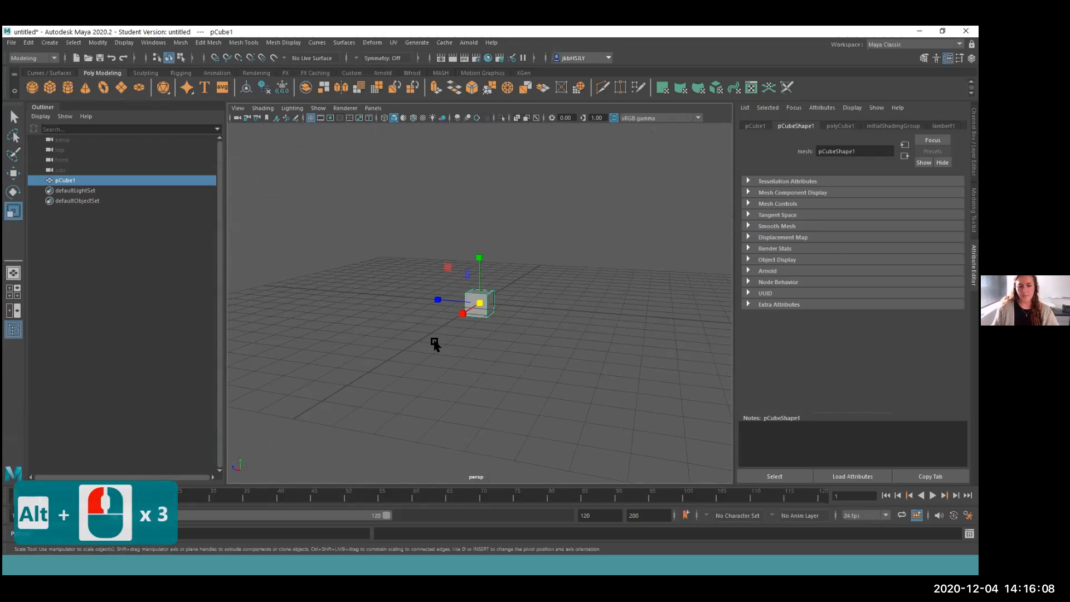
scroll(517, 313, "down", 8)
left_click_drag(517, 313, 517, 367, "alt")
middle_click_drag(459, 315, 883, 293, "alt")
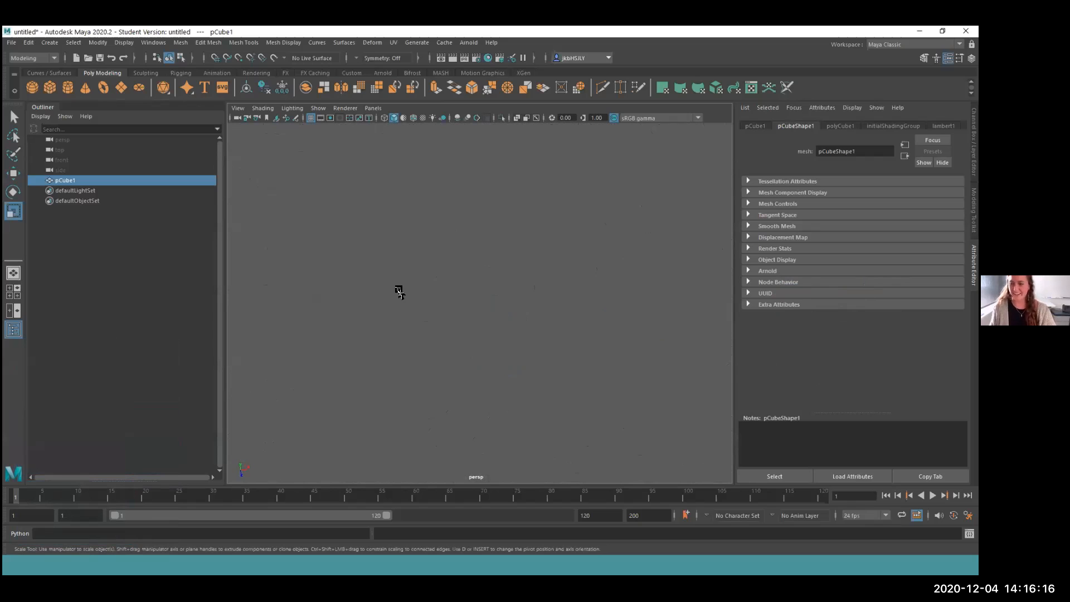
key("f")
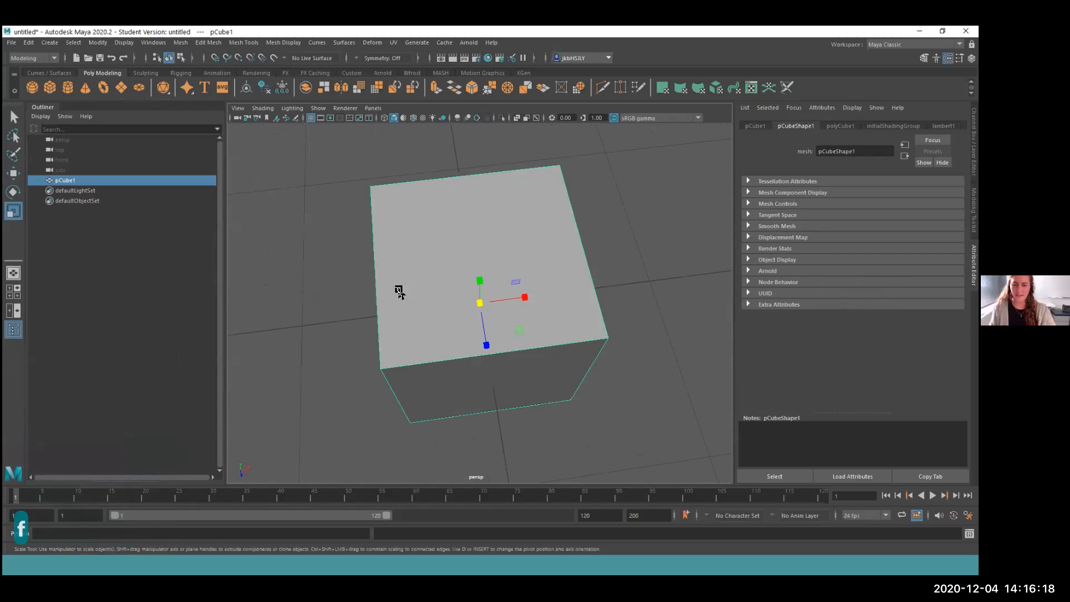
key("alt")
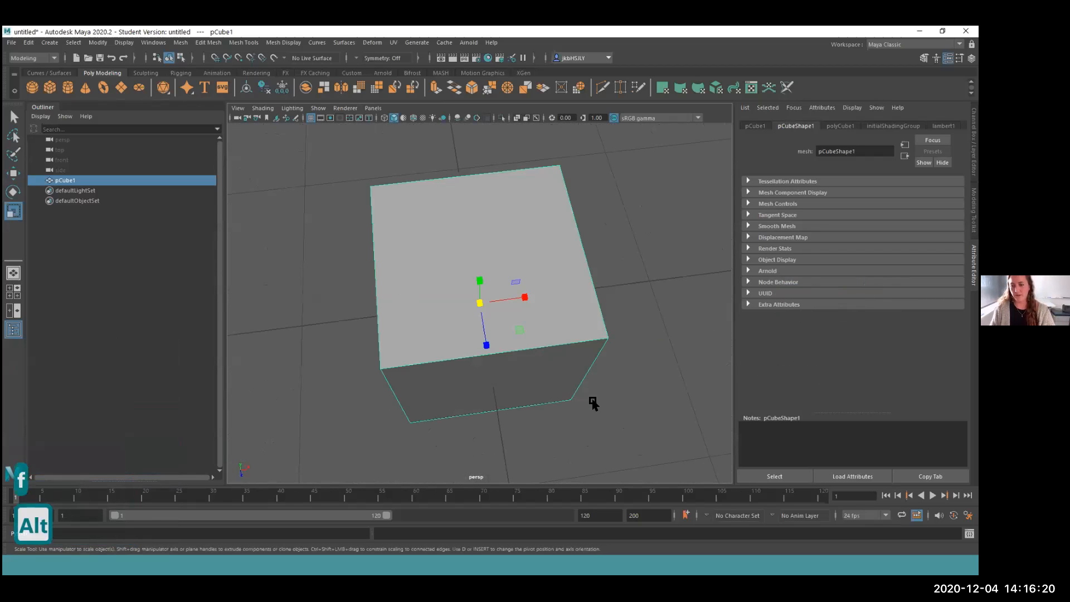
left_click_drag(544, 431, 492, 401, "alt")
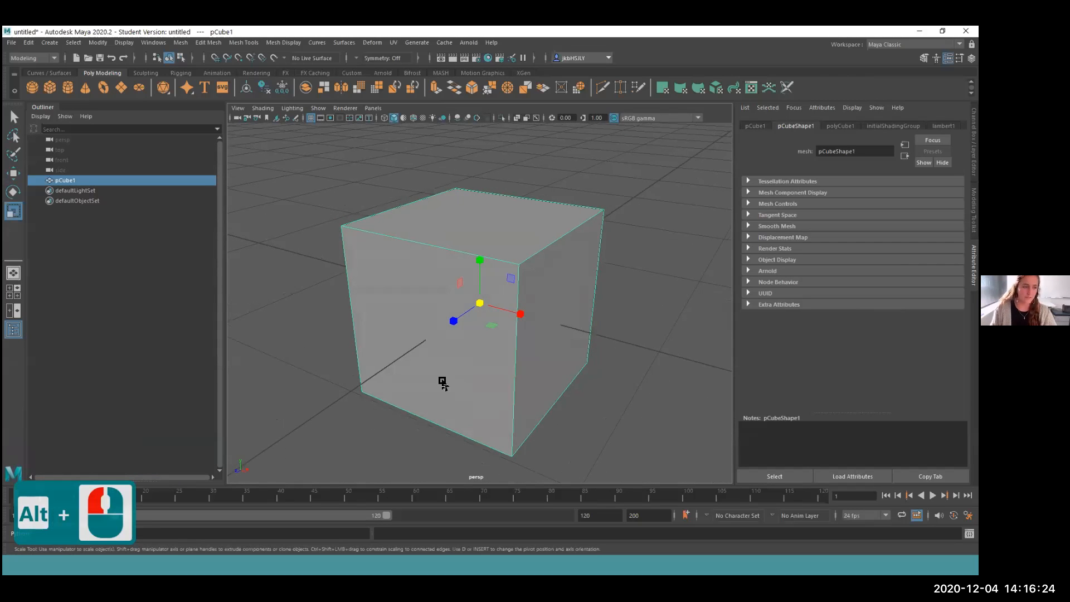
scroll(467, 389, "down", 4)
scroll(466, 390, "up", 2)
scroll(468, 391, "down", 2)
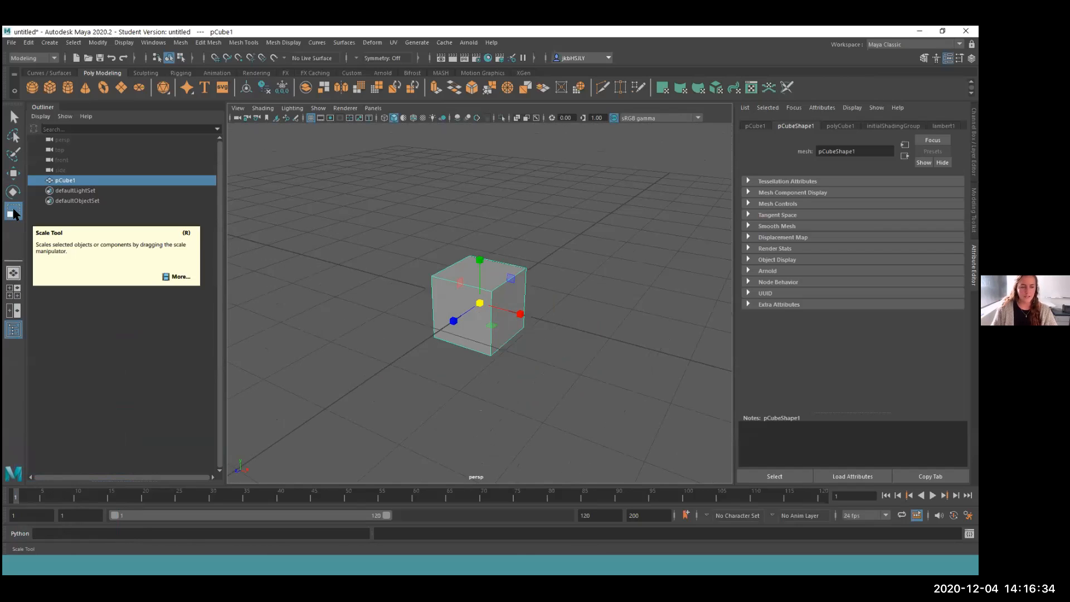
- Scale the cube uniformly to about 3.3 times its original size with the Scale tool
key("r")
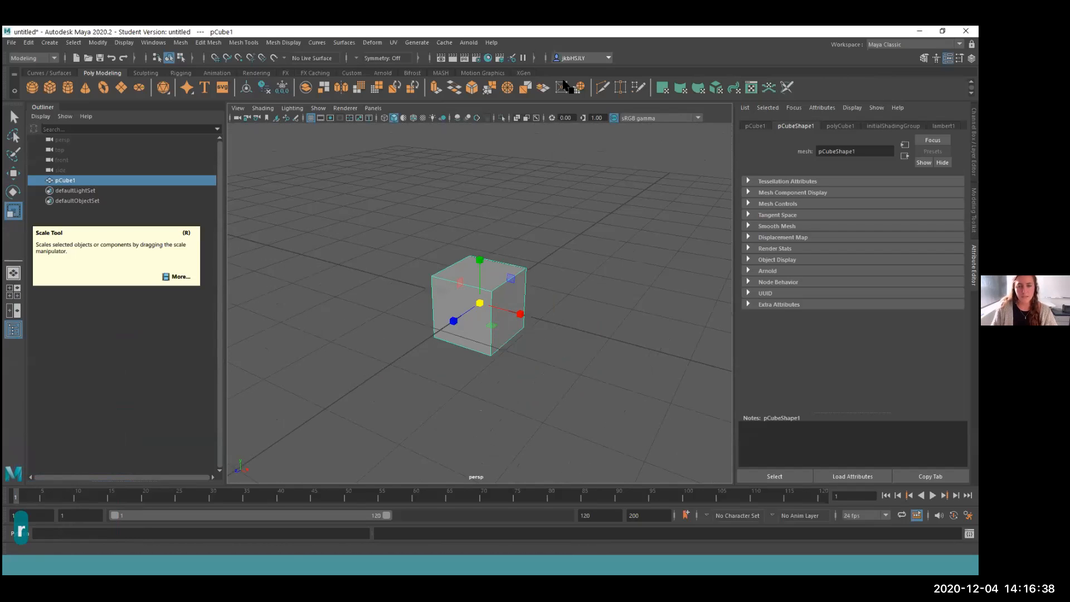
left_click(571, 59)
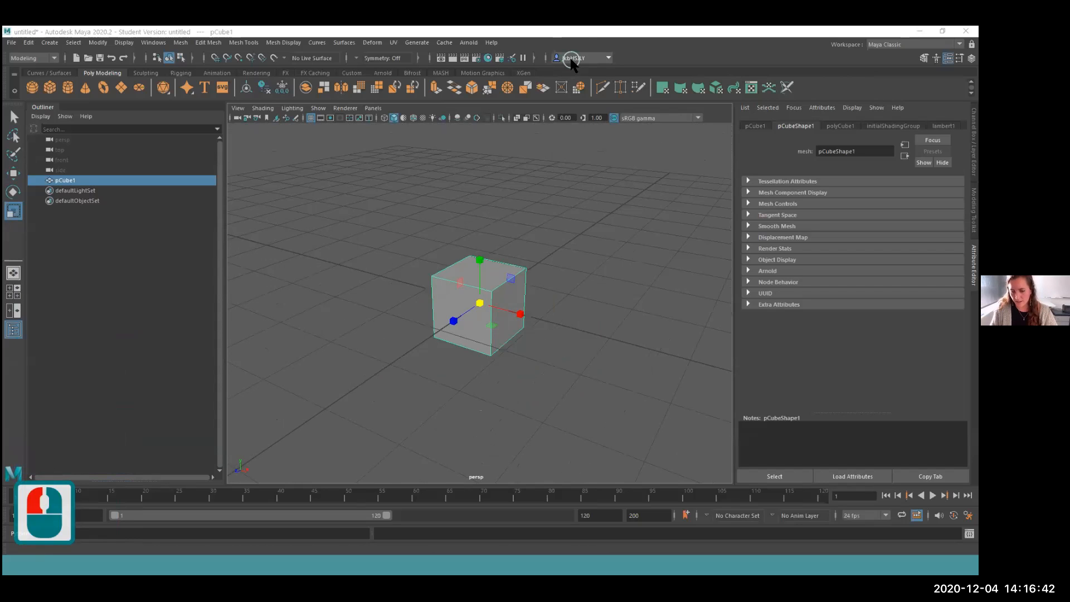
double_click(128, 364)
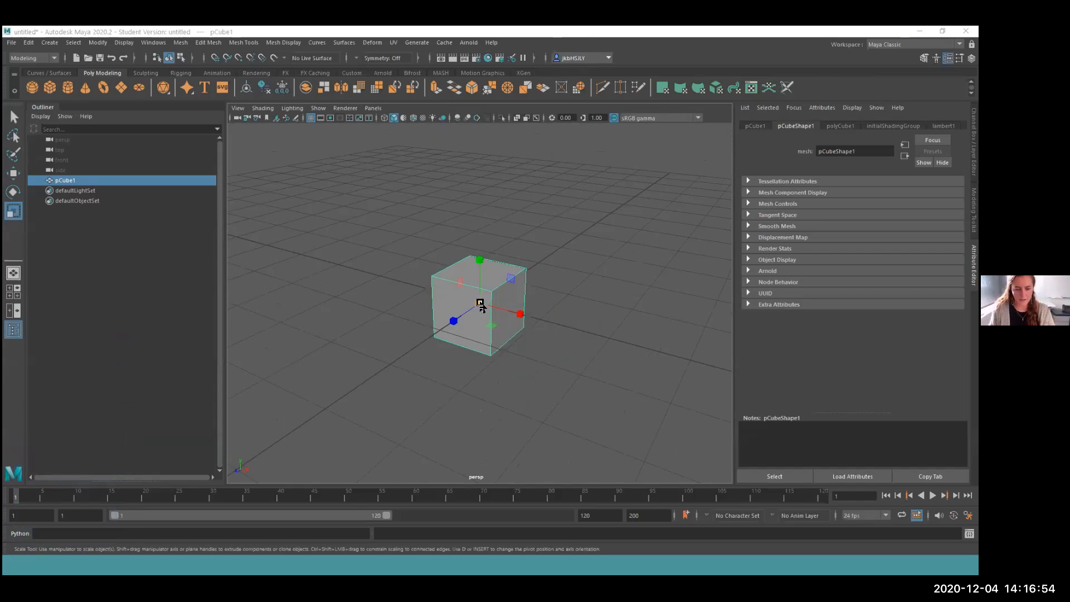
mouse_move(479, 302)
left_mouse_down()
mouse_move(513, 320)
mouse_move(477, 311)
mouse_move(494, 317)
left_mouse_up()
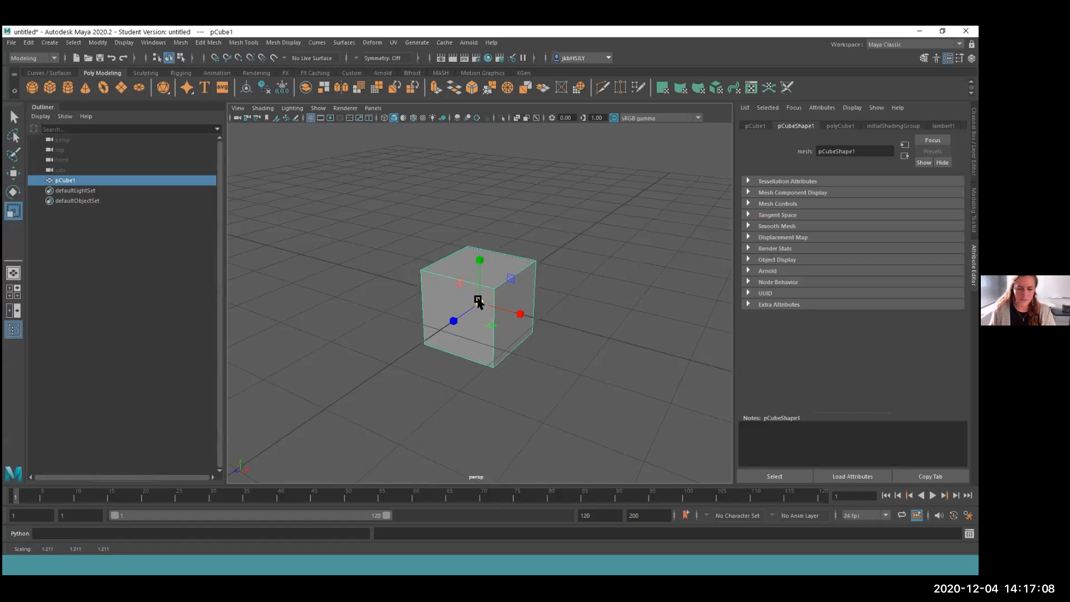
left_click_drag(479, 304, 556, 356)
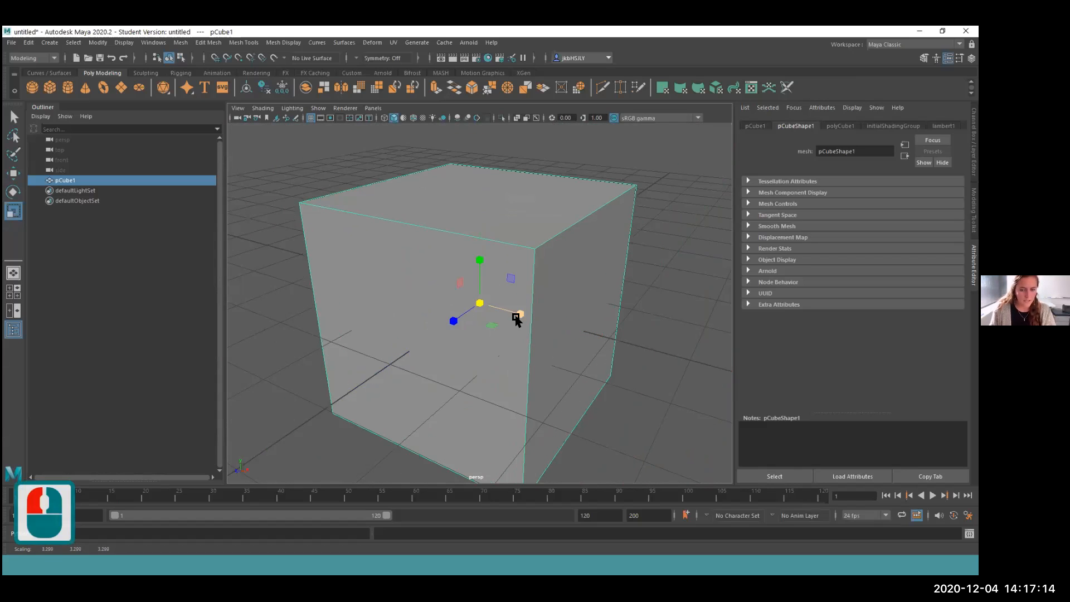
- Scale the cube along separate axes into a wide, flat box, about 4.9 by 1.3 by 3.4
mouse_move(520, 316)
left_mouse_down()
mouse_move(678, 370)
mouse_move(521, 318)
left_mouse_up()
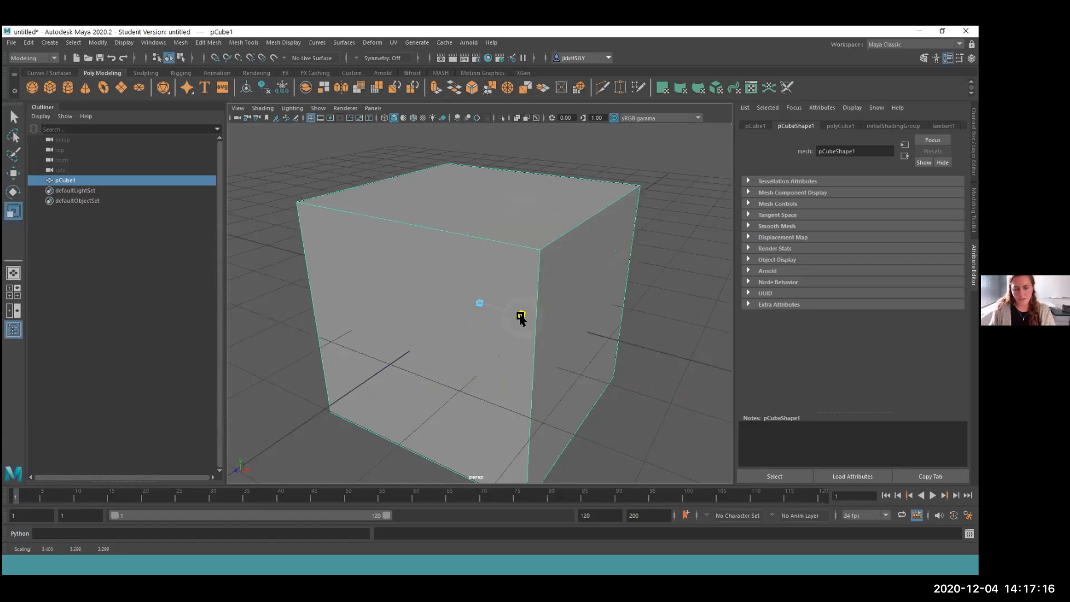
mouse_move(479, 268)
left_mouse_down()
mouse_move(478, 229)
mouse_move(480, 309)
mouse_move(480, 281)
left_mouse_up()
left_click_drag(453, 321, 539, 323)
left_click(470, 320)
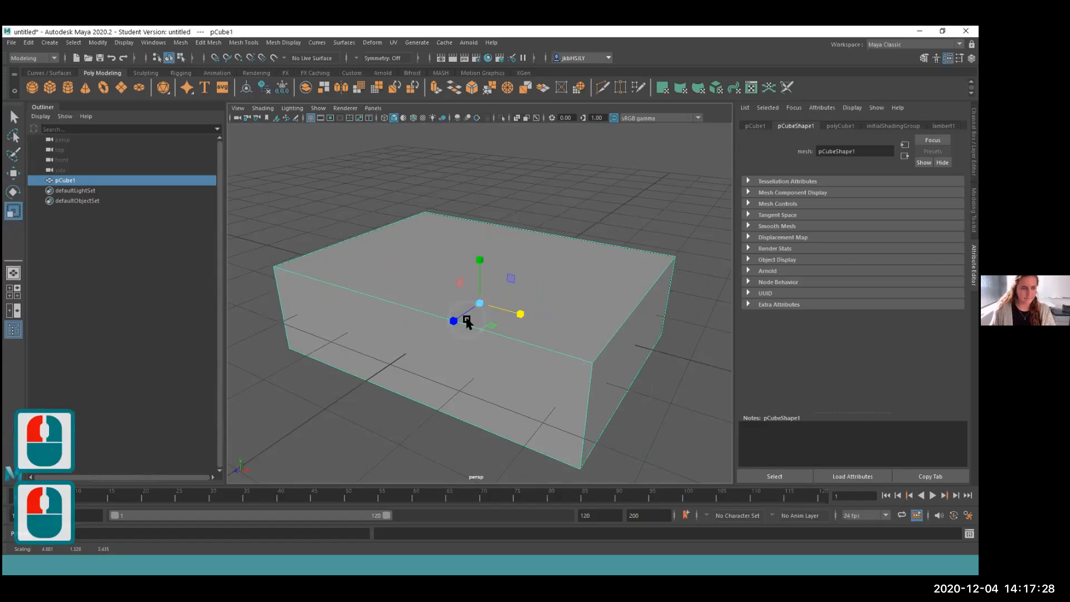
- Tilt the box about its Z axis with the Rotate tool and undo the rotation
left_click(13, 193)
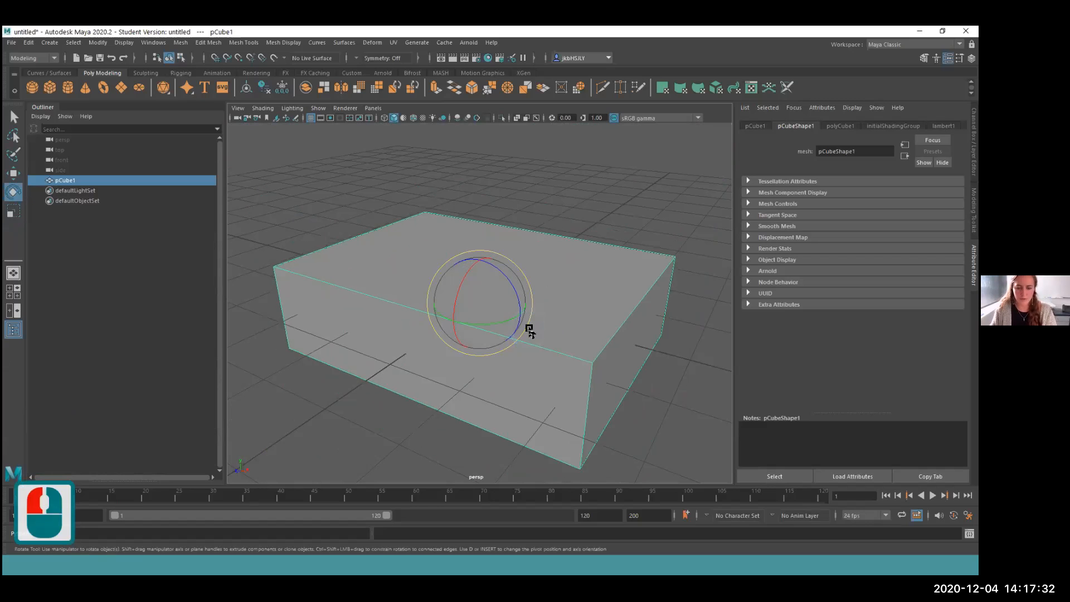
left_click_drag(461, 363, 476, 312)
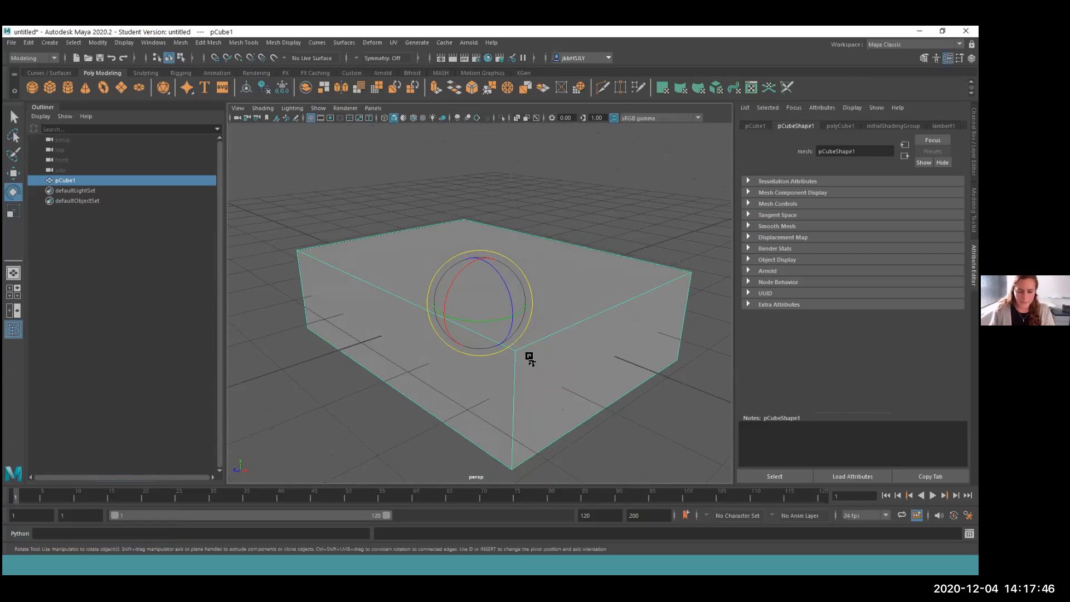
left_click_drag(495, 272, 468, 371)
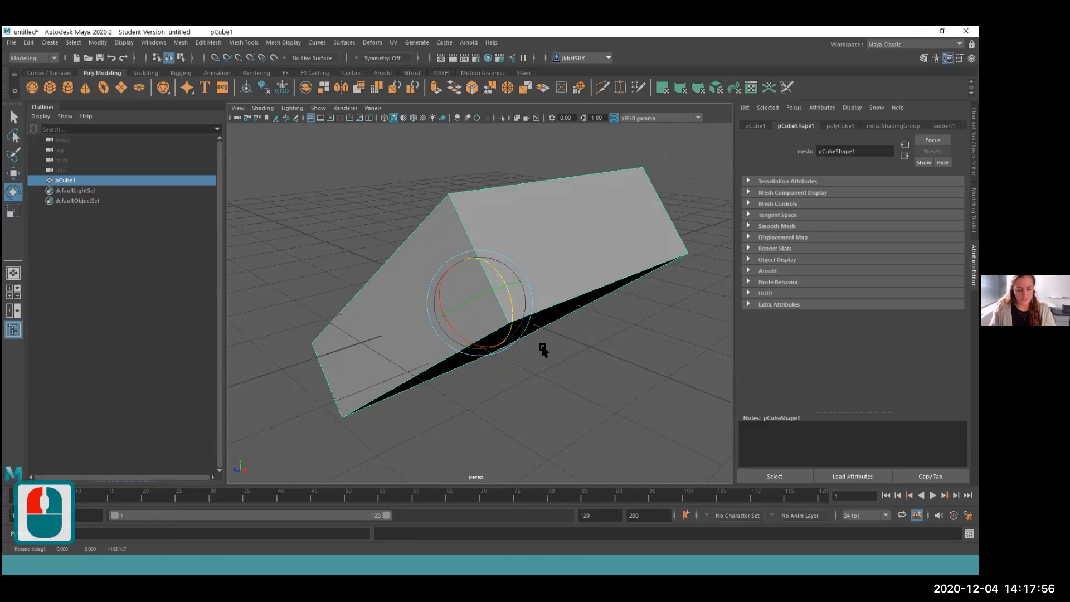
key("ctrl+z")
key("ctrl+z")
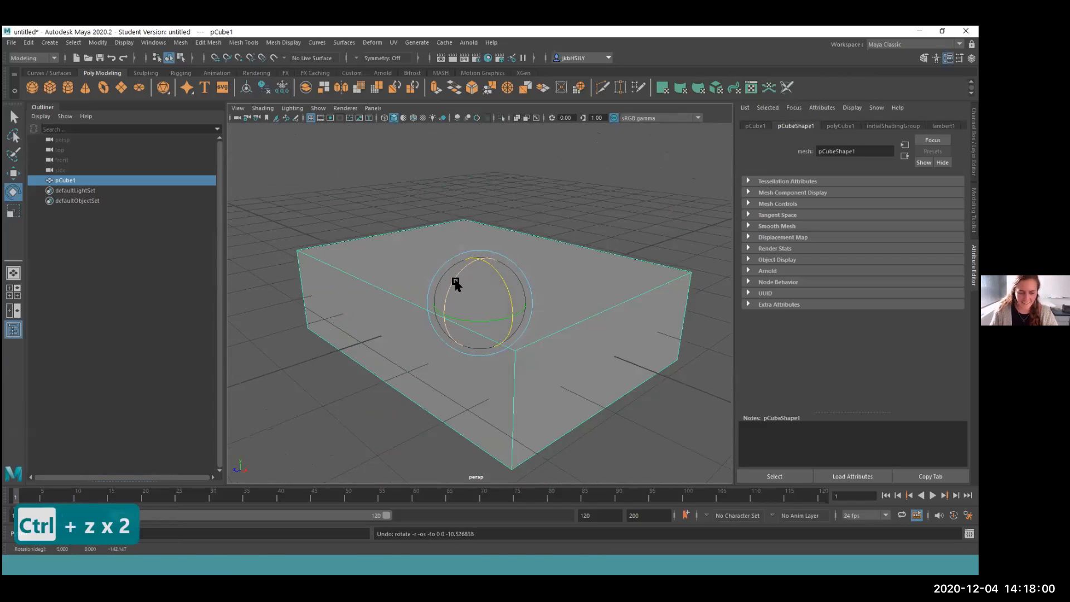
- Rotate the box freely around several axes and adjust its tilt around the viewing direction
left_click_drag(466, 268, 531, 307)
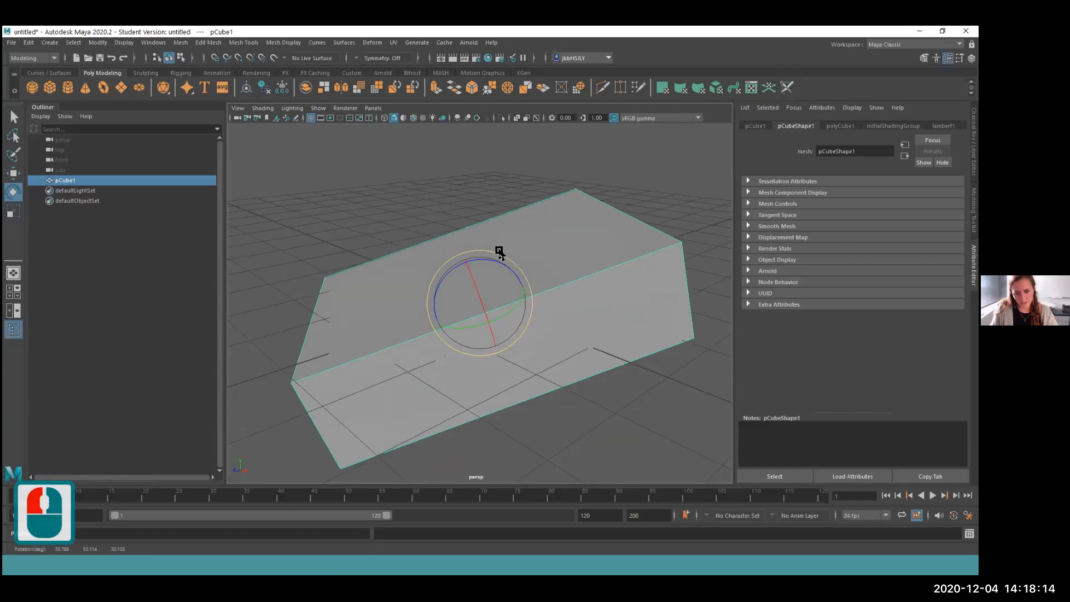
left_click_drag(530, 323, 511, 363)
left_click_drag(428, 369, 632, 390, "alt")
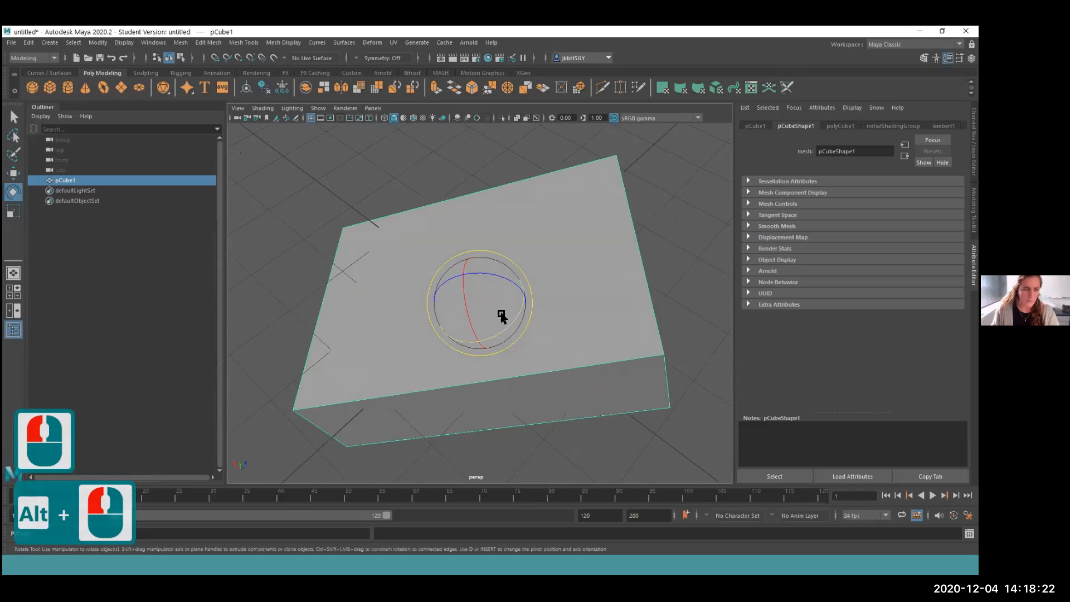
- Delete the rotated box and create a polygon cylinder at the centre of the grid
left_click(375, 304)
key("Delete")
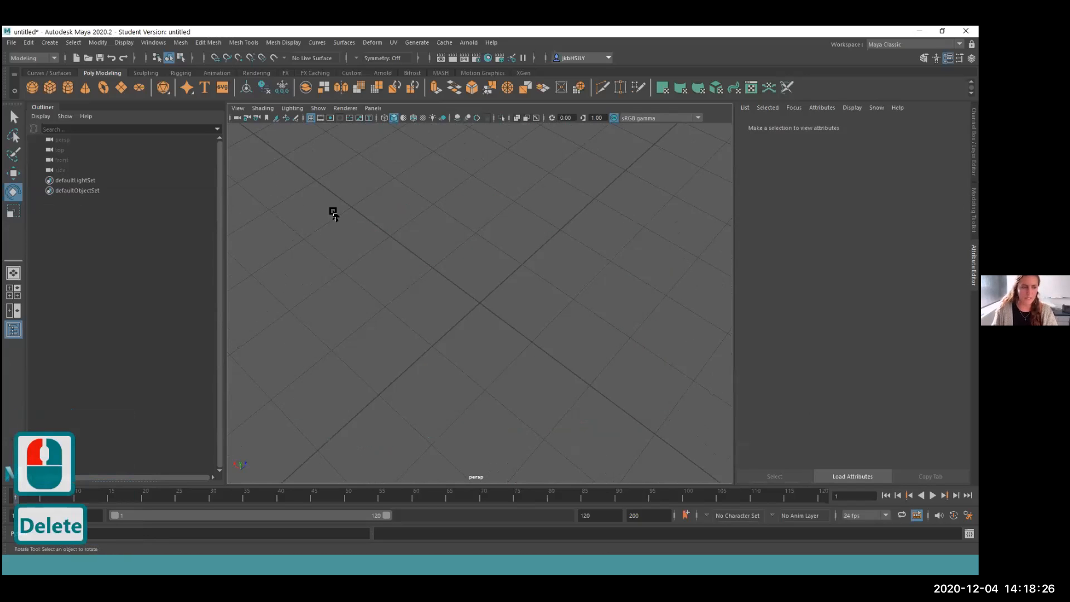
left_click(67, 87)
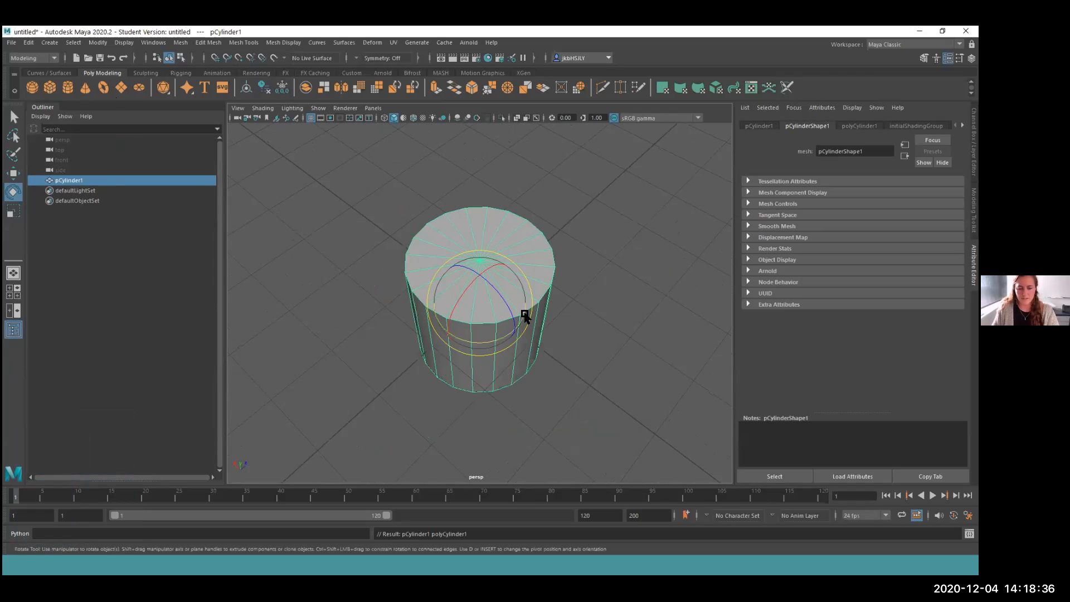
left_click_drag(497, 392, 544, 368, "alt")
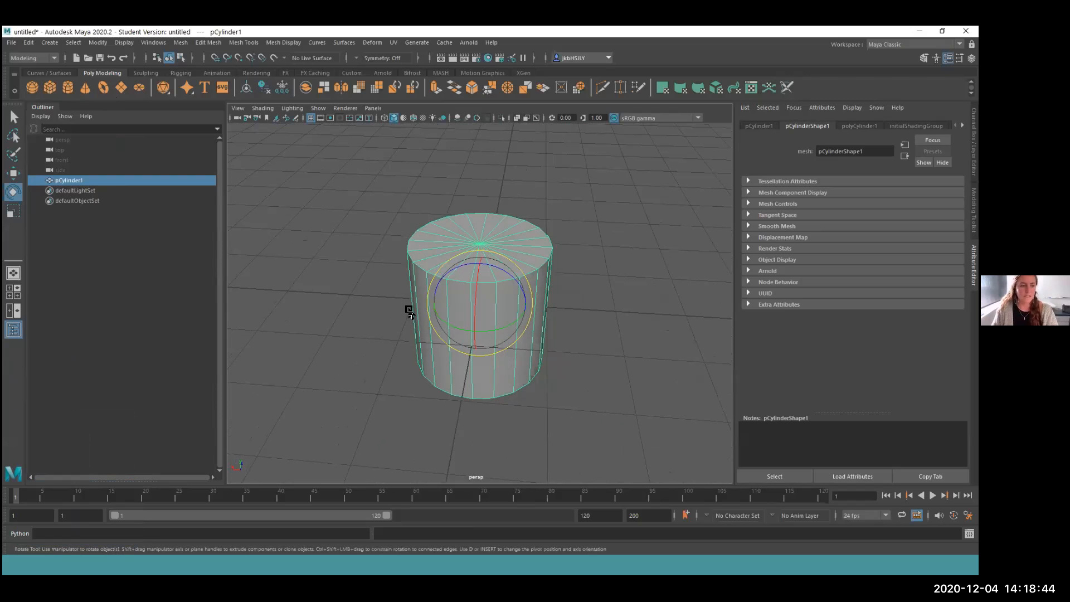
left_click_drag(401, 299, 494, 311, "alt")
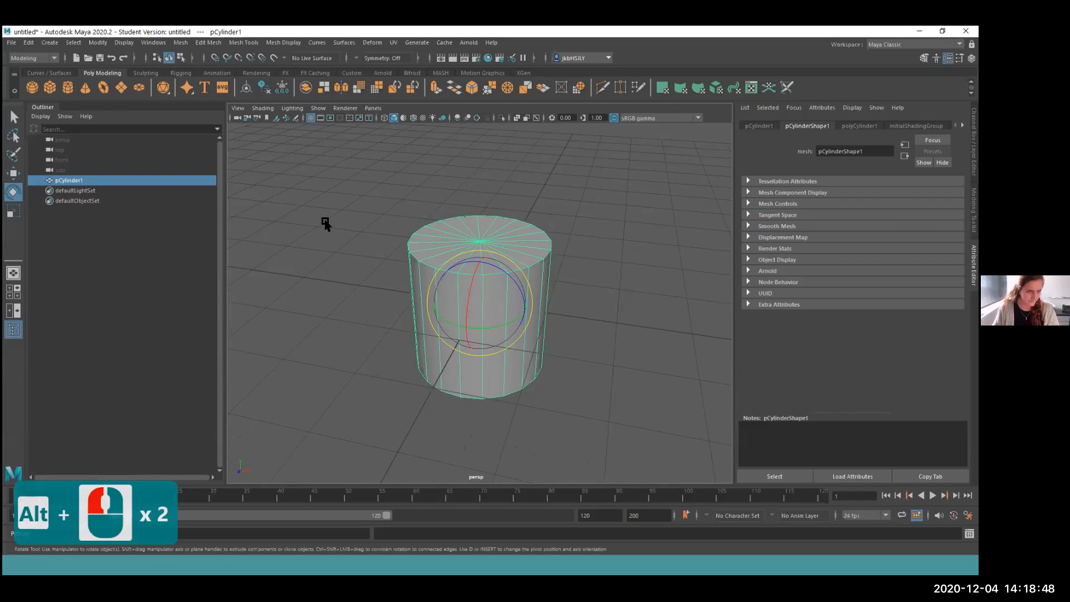
- Move the cylinder down about 3.4 units along Y, undo it, and shift it freely with the Move tool, undoing that too
left_click(13, 172)
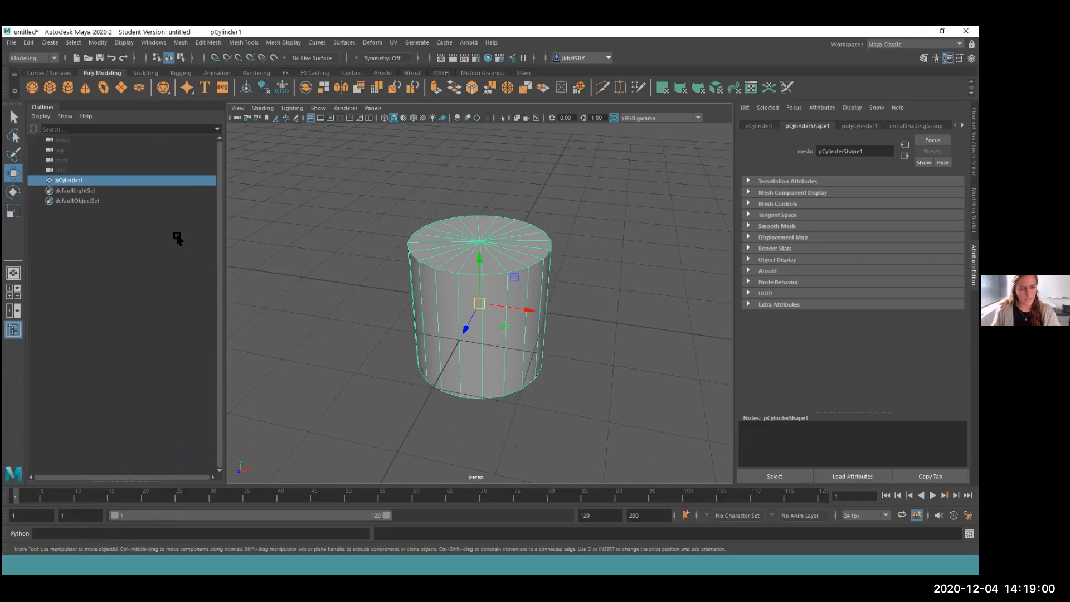
left_click_drag(480, 267, 475, 394)
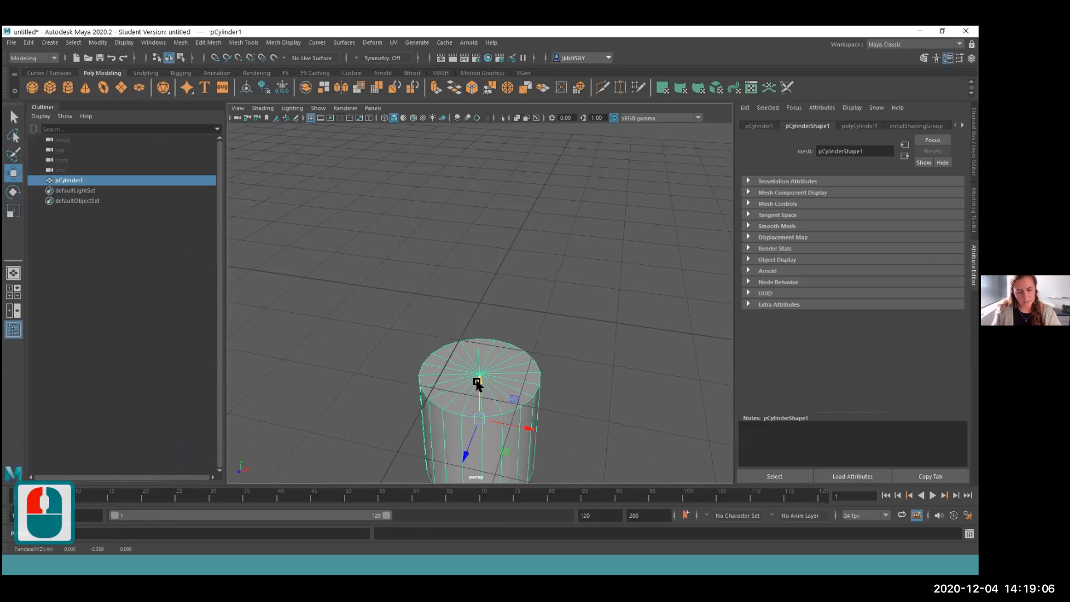
key("ctrl+z")
left_click_drag(481, 302, 526, 303)
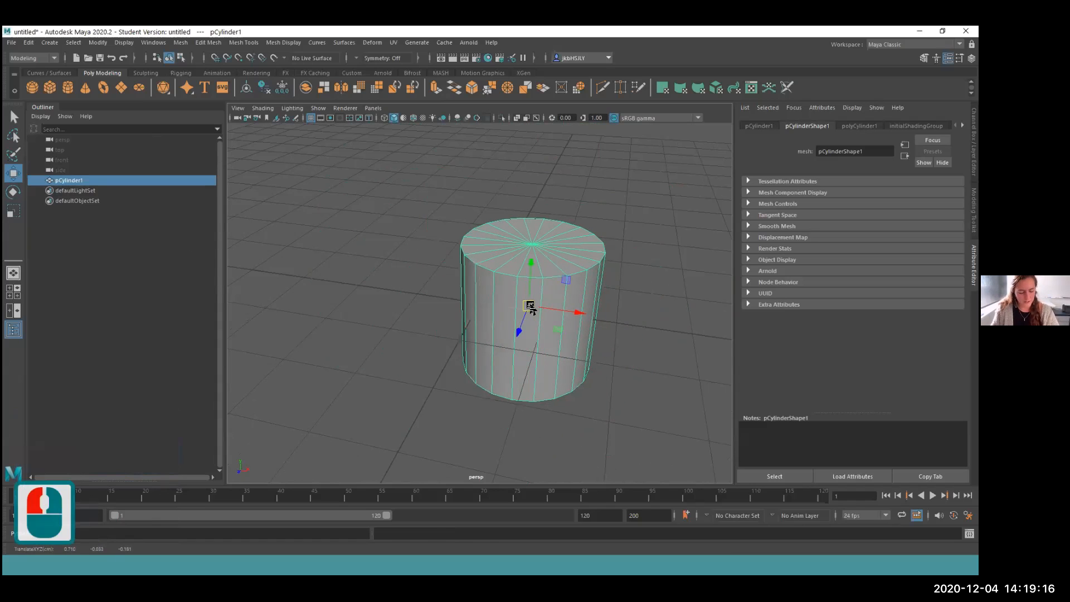
key("ctrl+z")
- Deselect the cylinder and look at it close up in the orthographic front view
left_click(374, 109)
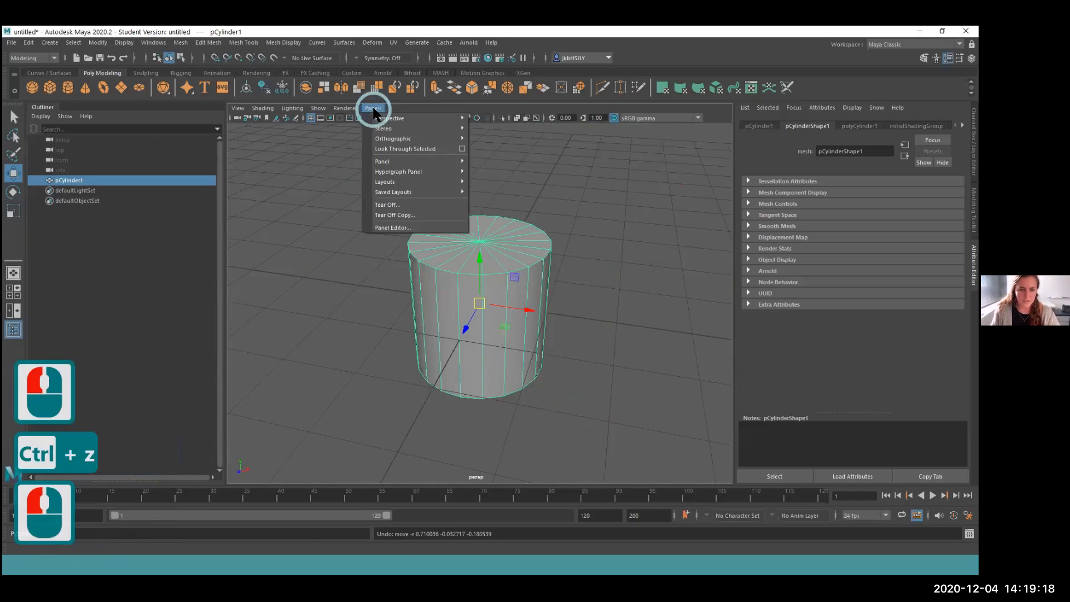
mouse_move(387, 134)
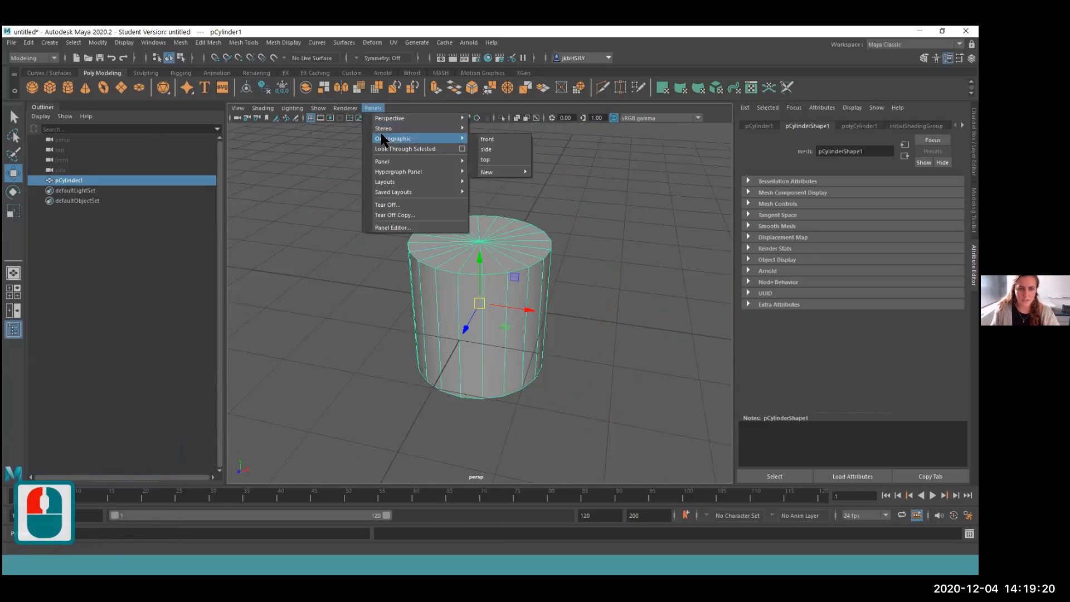
mouse_move(373, 117)
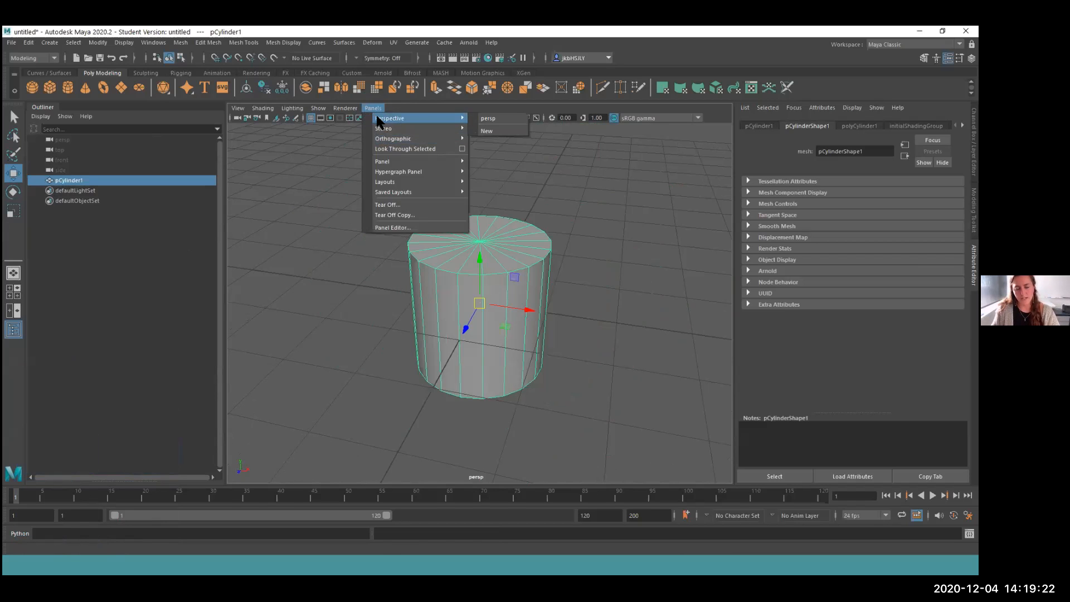
left_click(592, 242)
left_click_drag(592, 336, 461, 341, "alt")
left_click(373, 108)
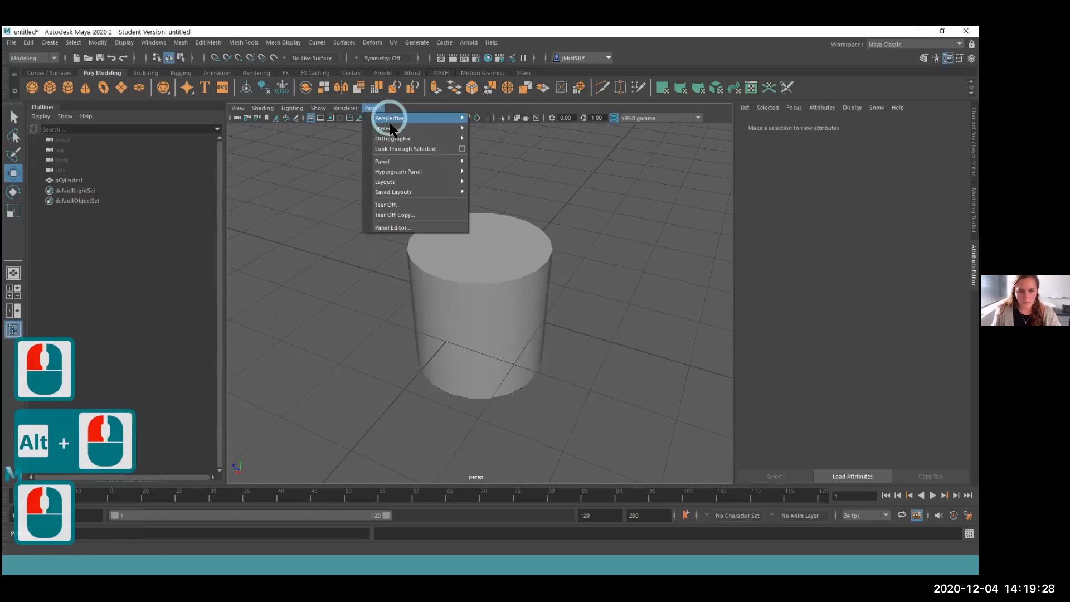
mouse_move(394, 137)
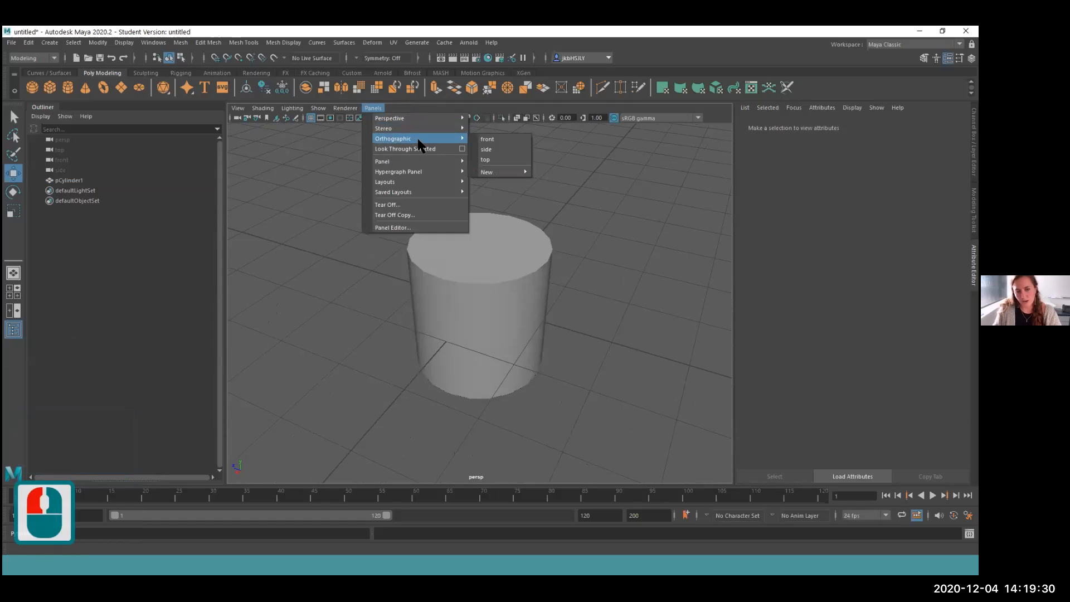
left_click(483, 140)
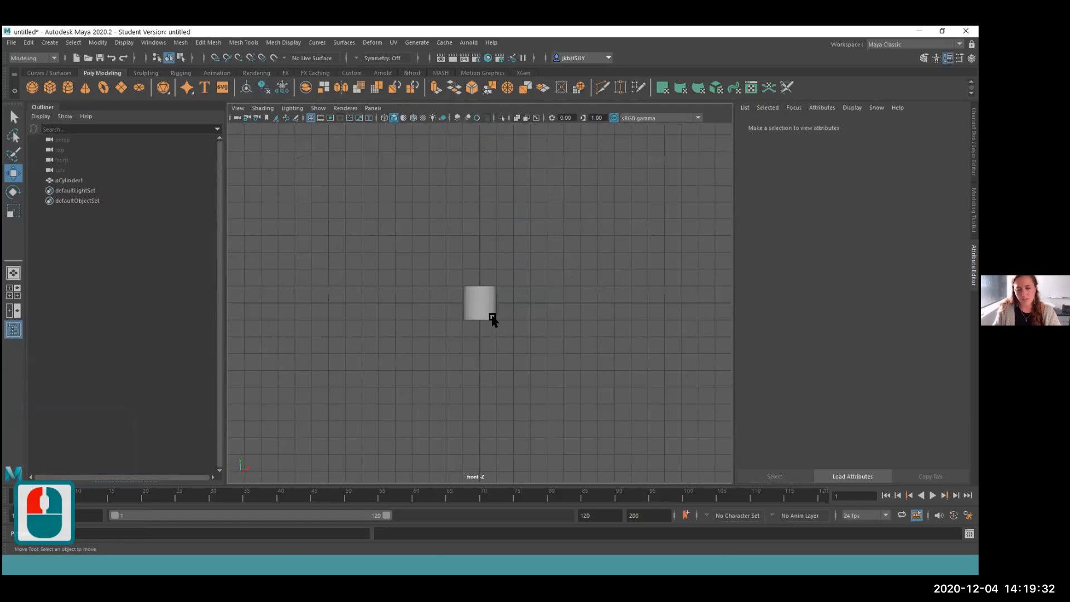
scroll(488, 324, "up", 12)
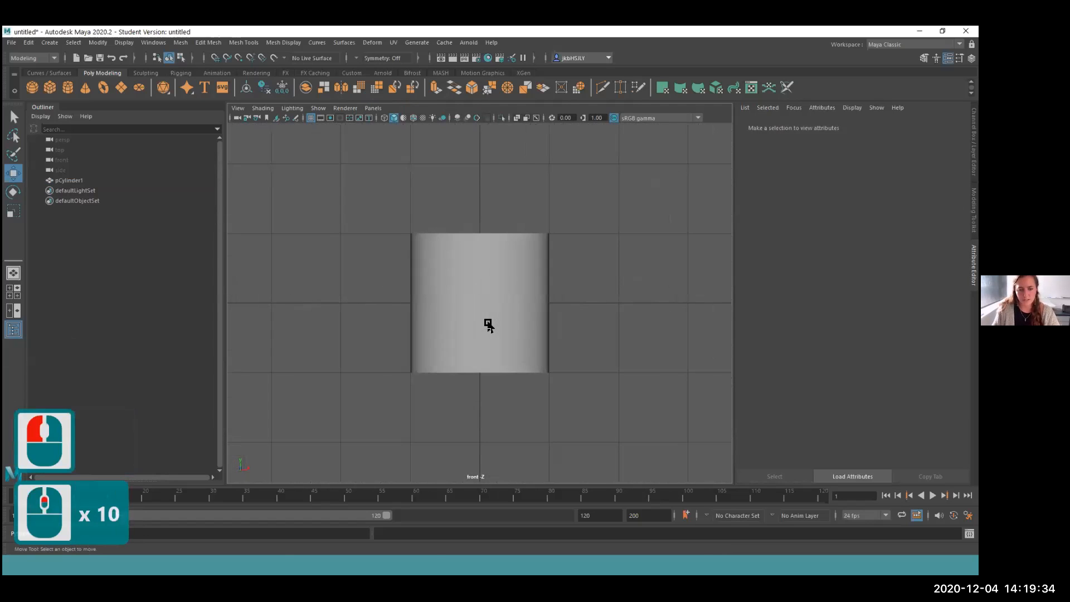
scroll(488, 325, "up", 1)
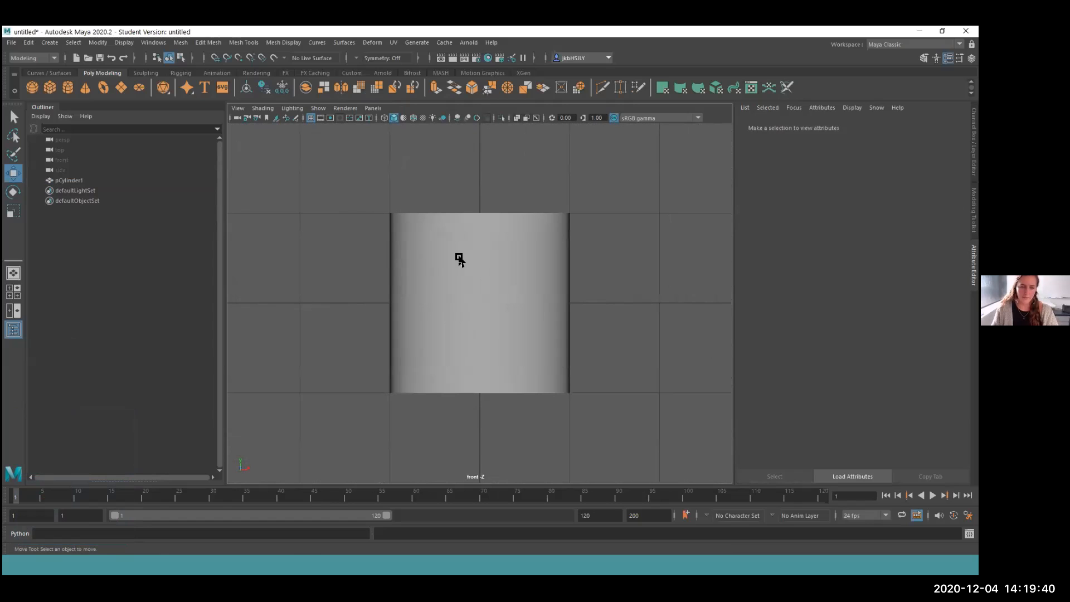
- Return the viewport to the perspective view and select the cylinder
left_click(372, 108)
left_click(447, 119)
left_click(488, 119)
left_click(368, 326)
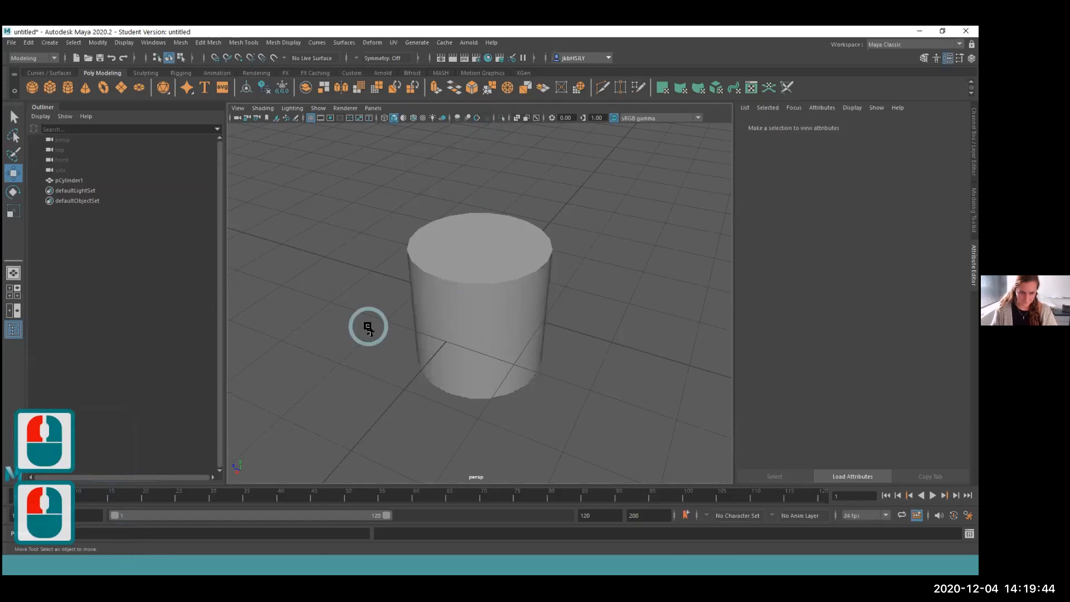
left_click(469, 275)
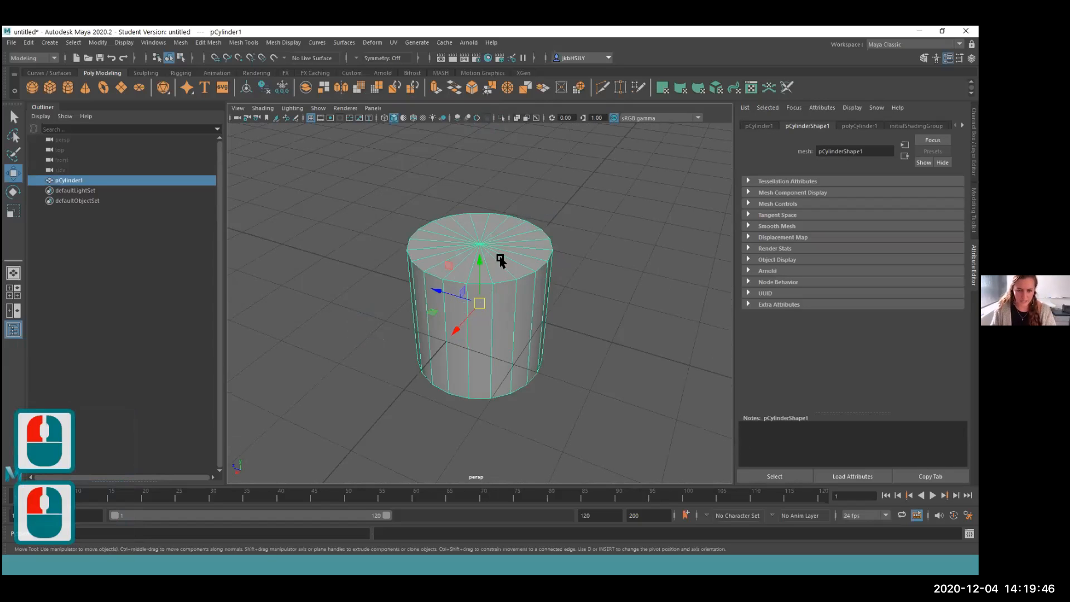
- Switch to the presentation slide about making models from scratch and return to Maya
key("alt+Tab")
key("alt+Tab")
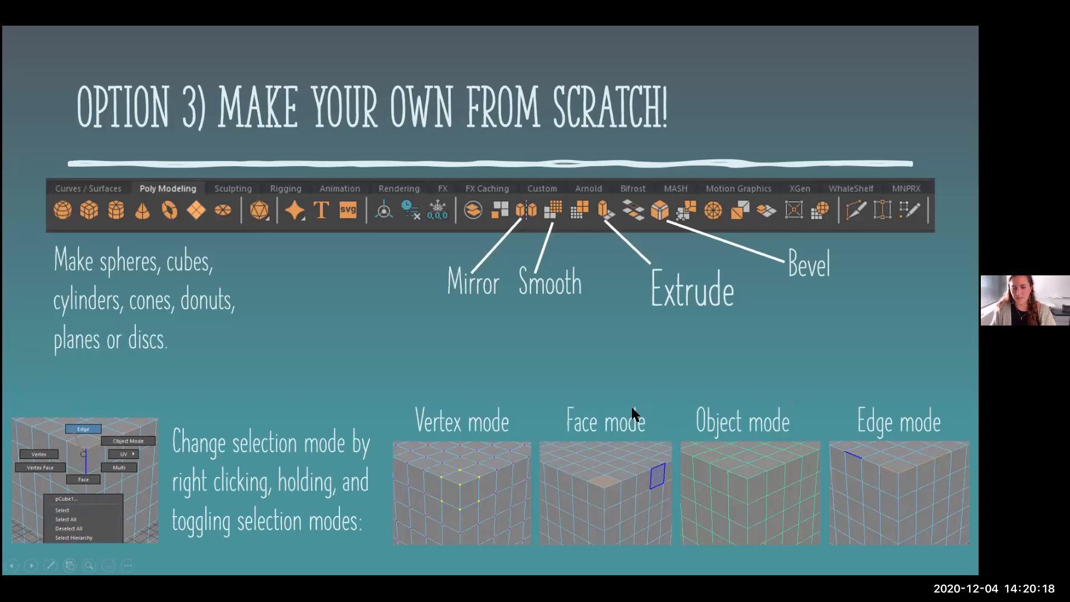
key("alt+Tab")
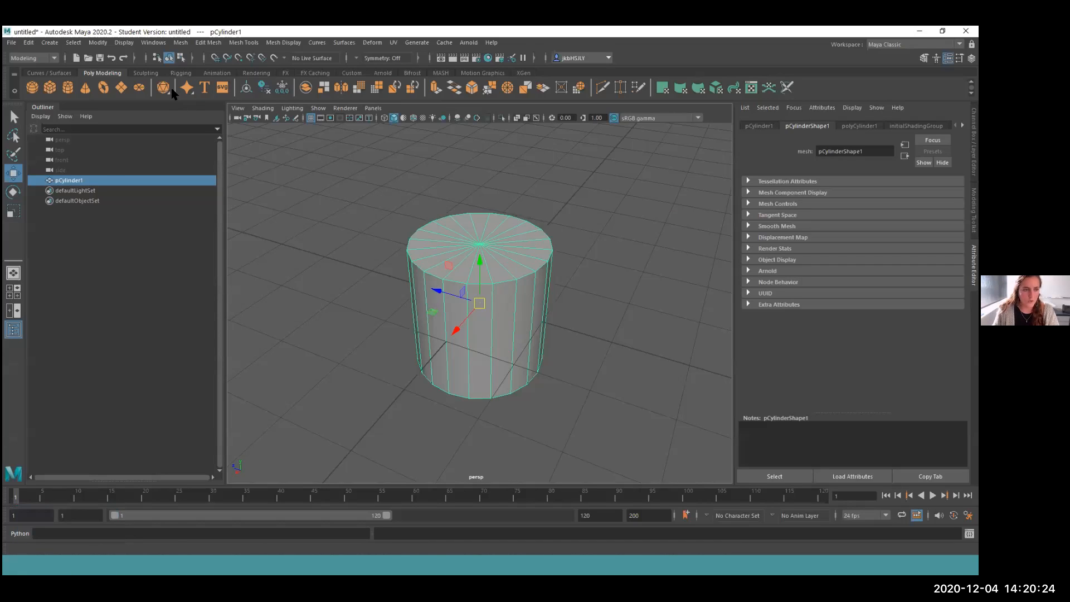
- Change the cylinder's selection mode to Vertex and from there to Face
right_click(492, 286)
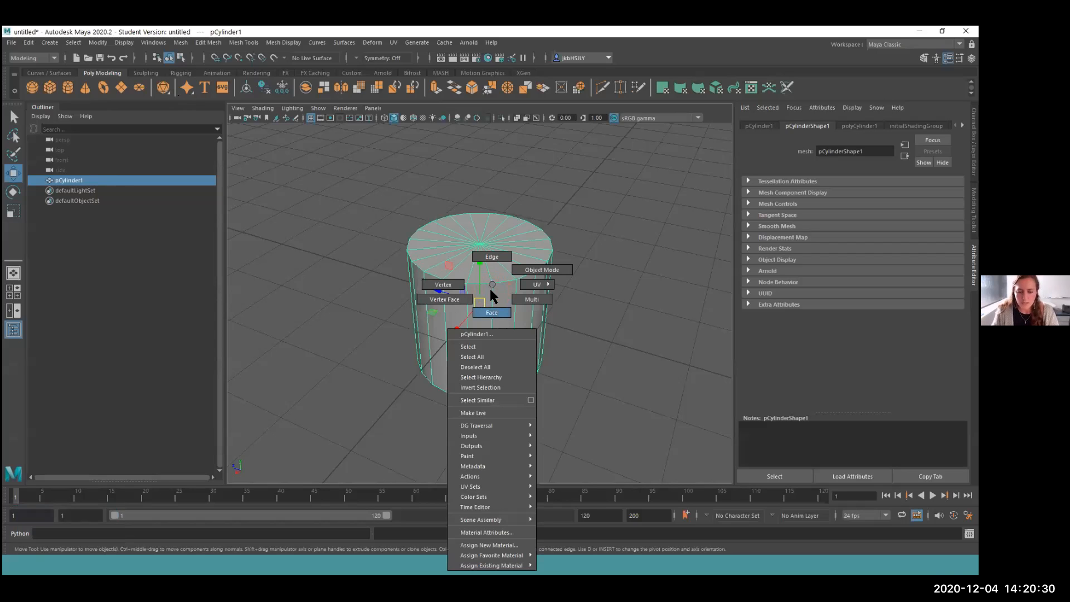
left_click(468, 268)
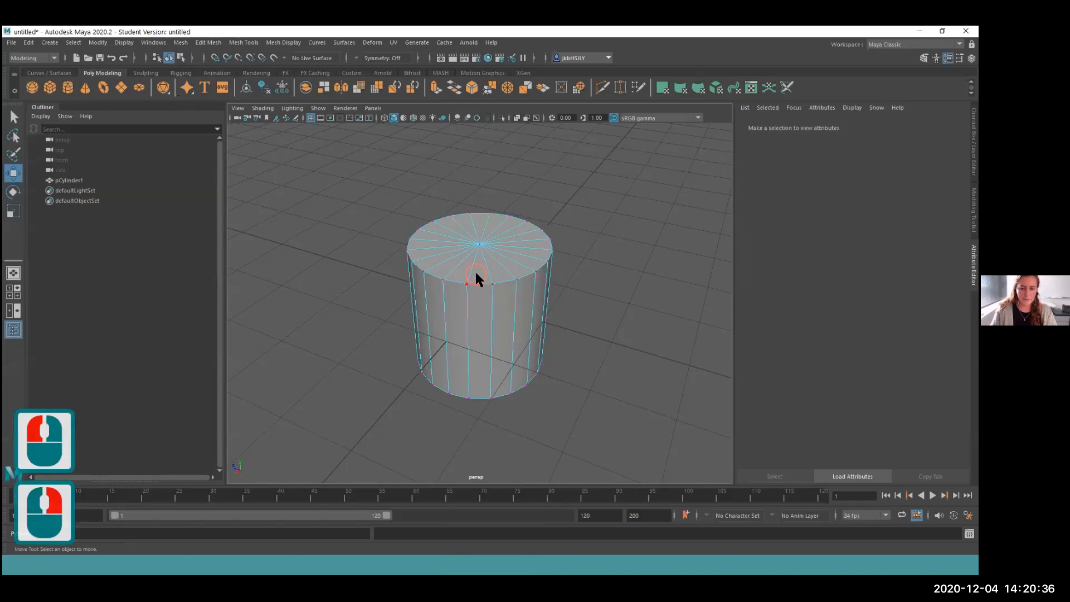
right_click(474, 273)
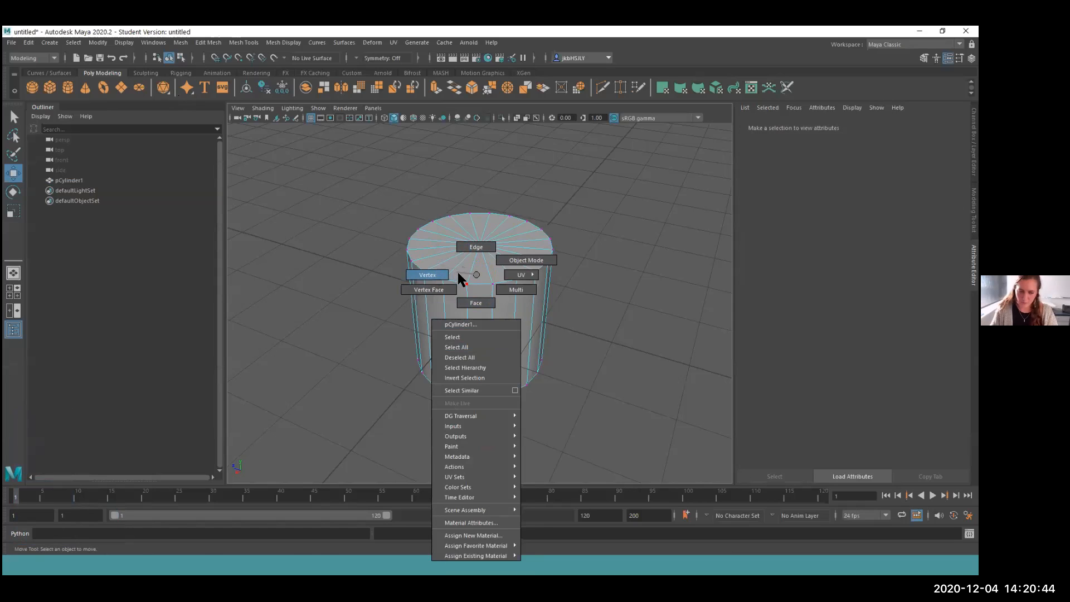
right_click(475, 302)
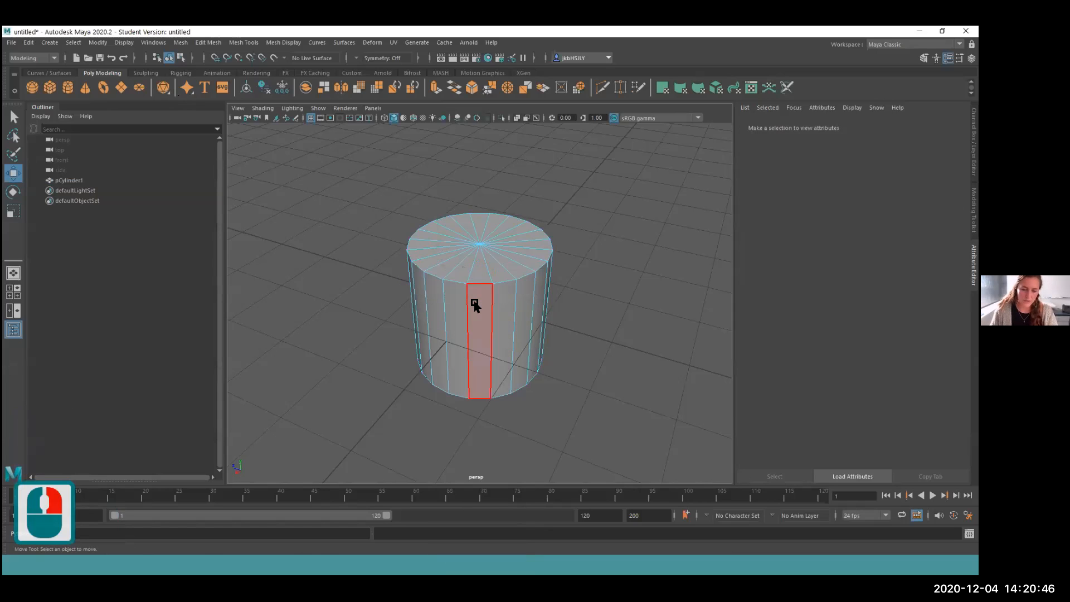
- Select six adjacent triangular faces on the cylinder's top cap, adding them one at a time
left_click(479, 269)
left_click(480, 272, "shift")
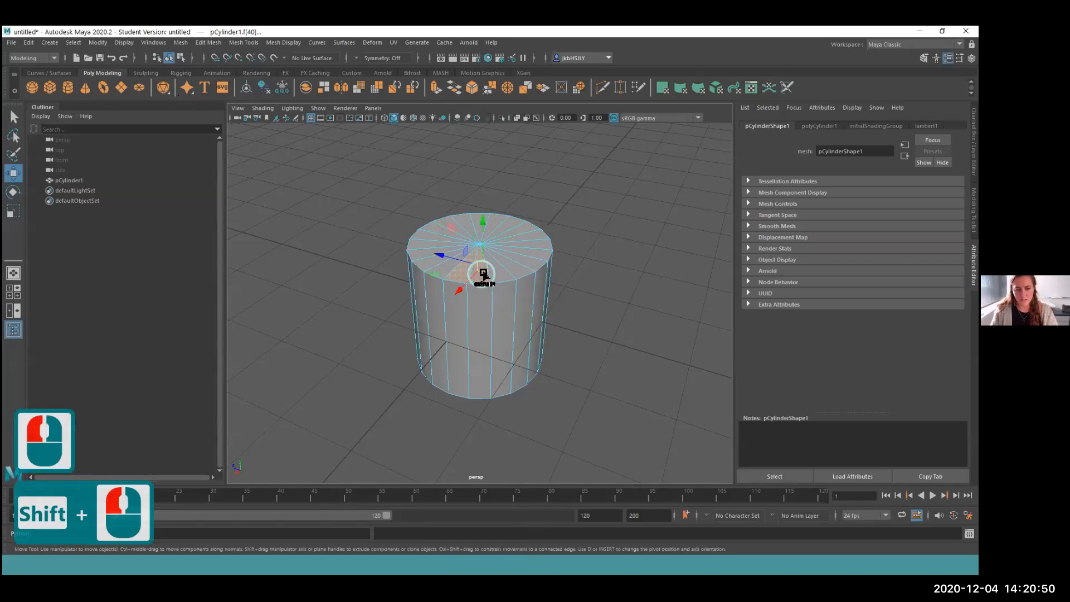
left_click(504, 267, "shift")
left_click(516, 259, "shift")
left_click(524, 252, "shift")
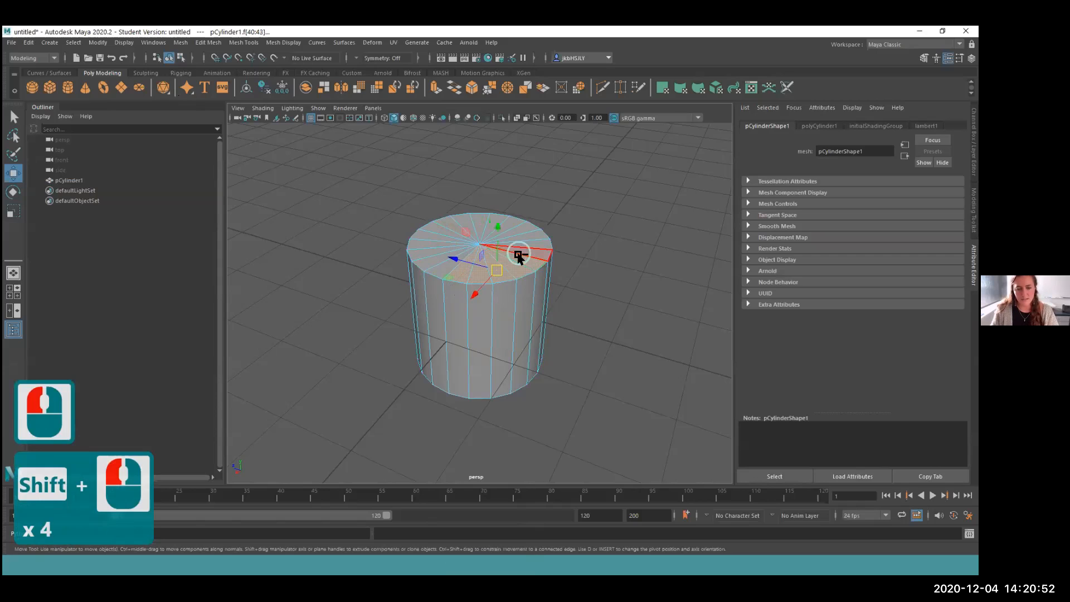
left_click(518, 243, "shift")
left_click(506, 245, "shift")
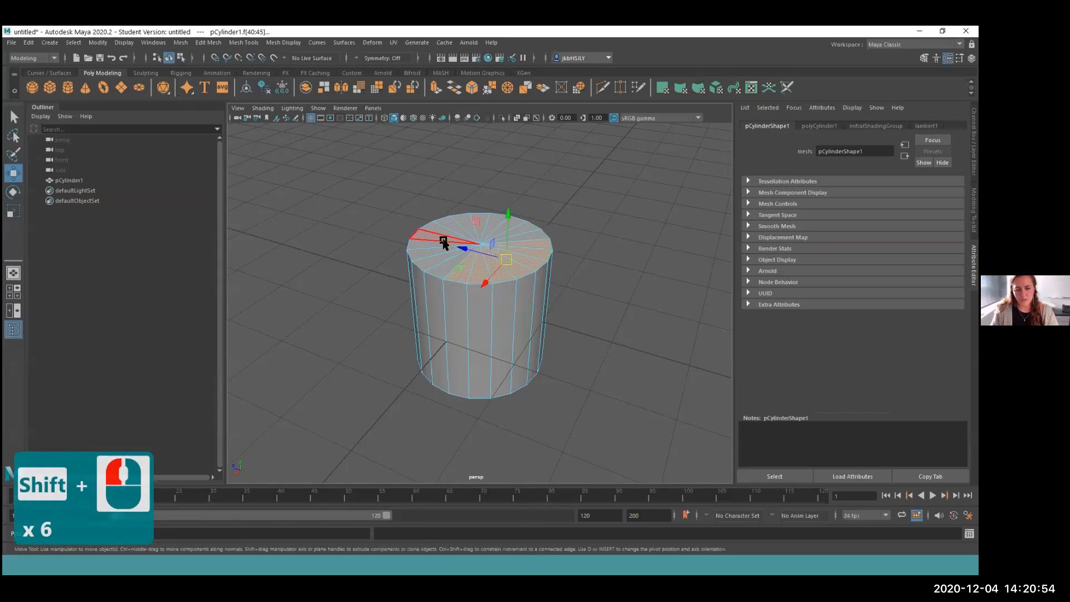
- Select the top cap faces with an area selection, move the selection up about 1.17 units along Y and undo the move
left_click_drag(439, 237, 494, 265)
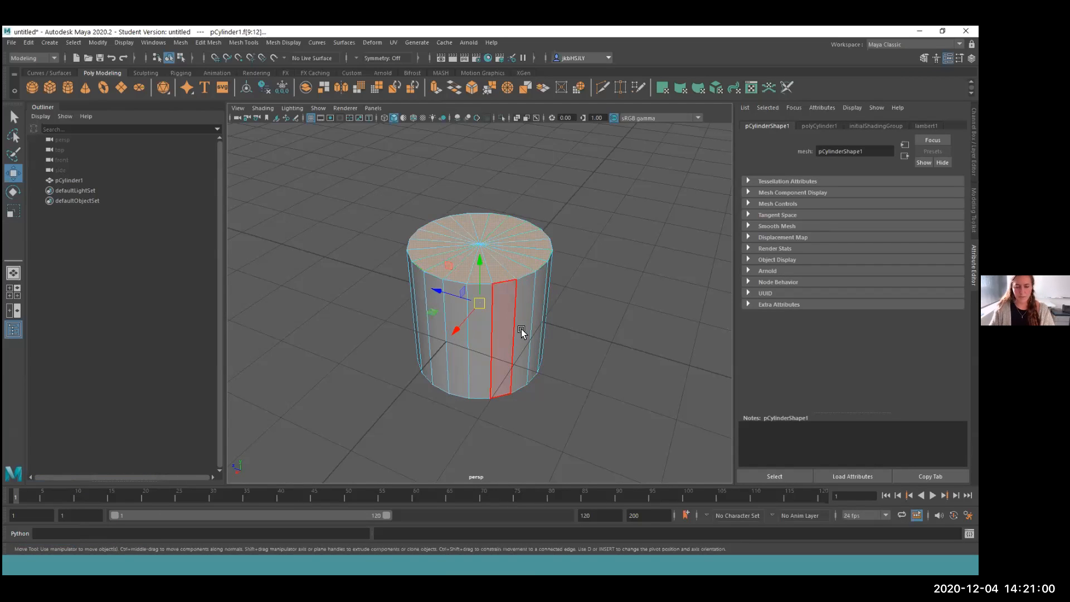
left_click_drag(451, 352, 489, 254, "alt")
left_click_drag(501, 282, 518, 277)
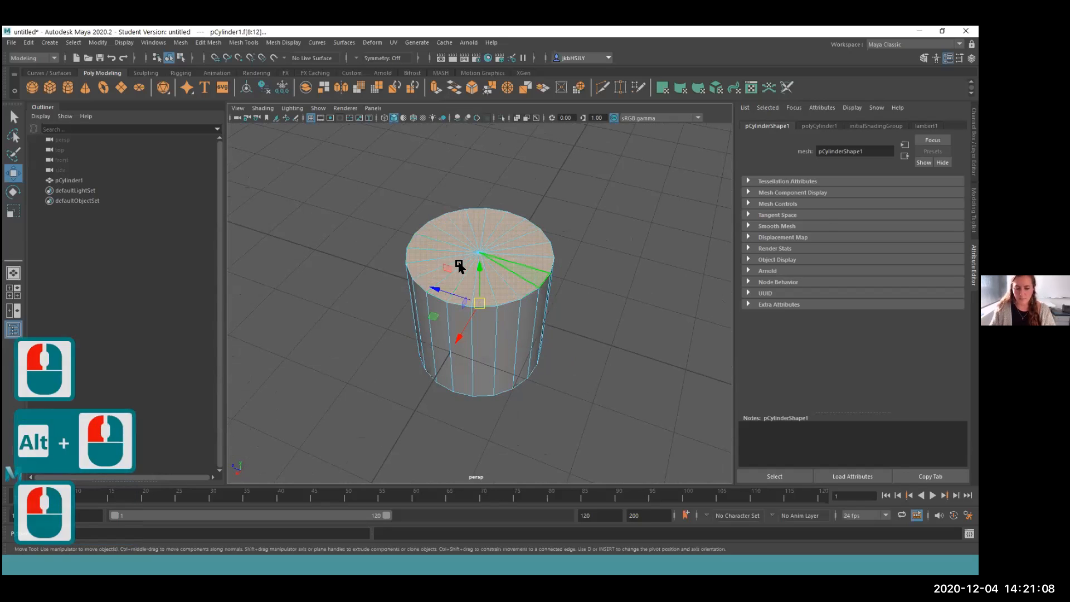
left_click_drag(686, 289, 411, 124, "alt")
key("ctrl+z")
- Switch the viewport to the orthographic front view and select all of the cylinder's side faces
left_click(373, 108)
mouse_move(418, 139)
left_click(493, 140)
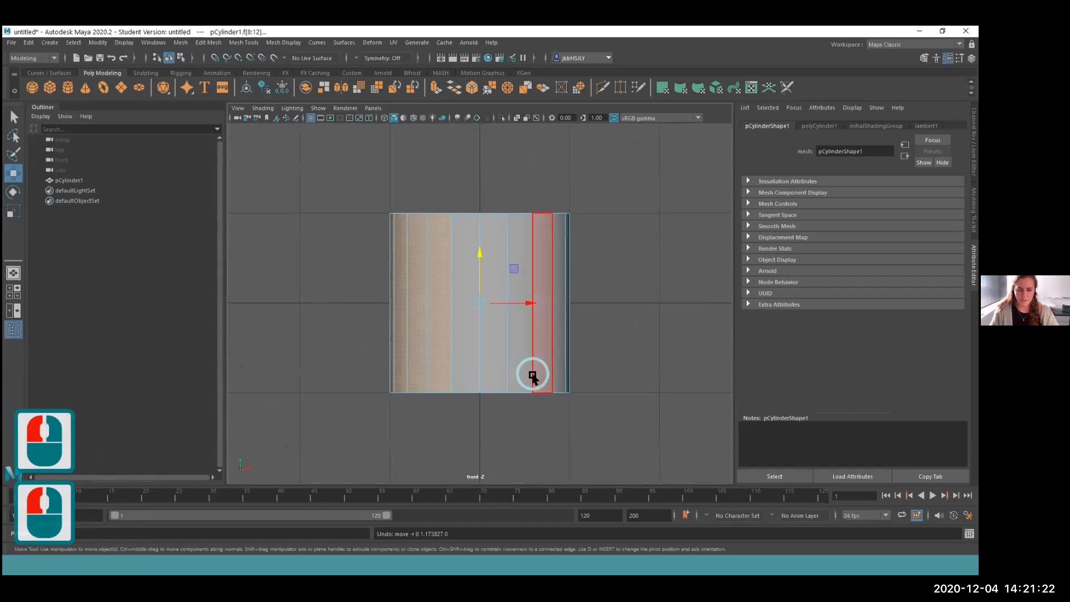
left_click_drag(361, 259, 681, 343)
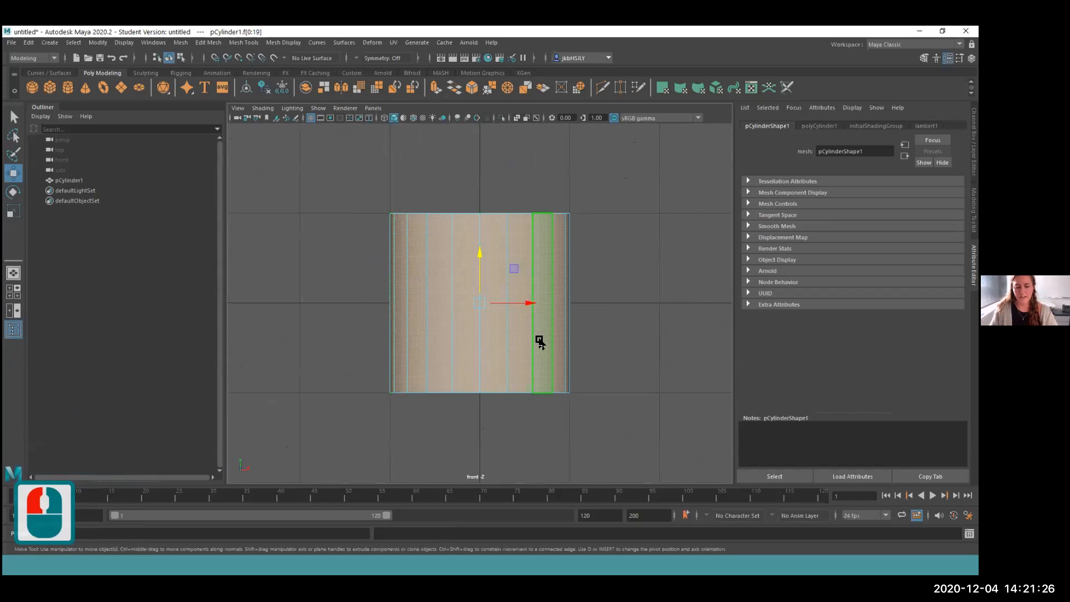
- Move the side faces about 1.17 units along X and scale them to about 0.53 in X, undoing each change
left_click_drag(520, 304, 633, 318)
key("ctrl+z")
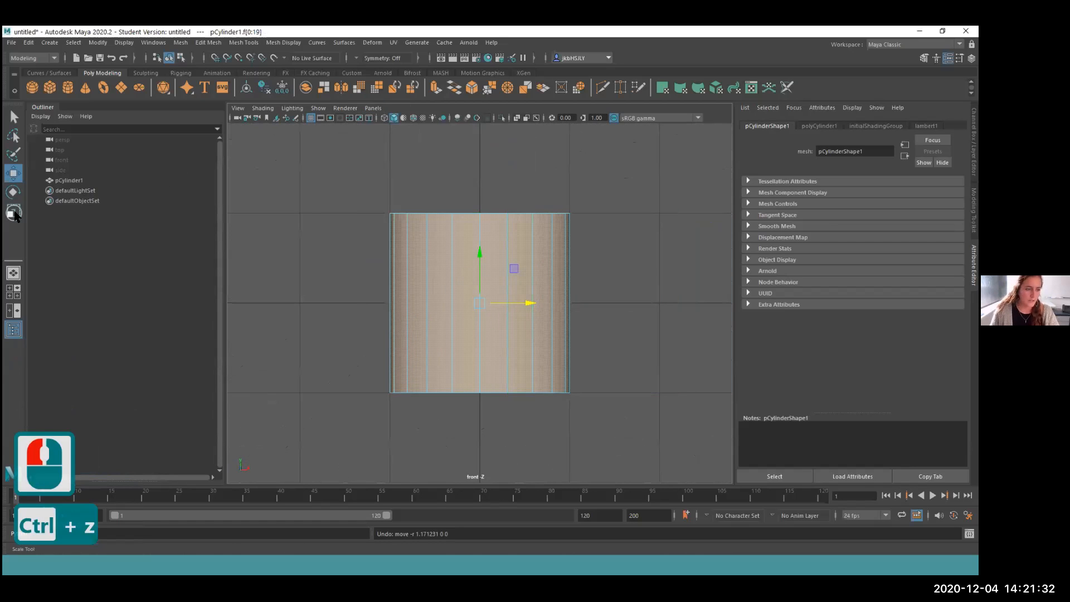
left_click(13, 211)
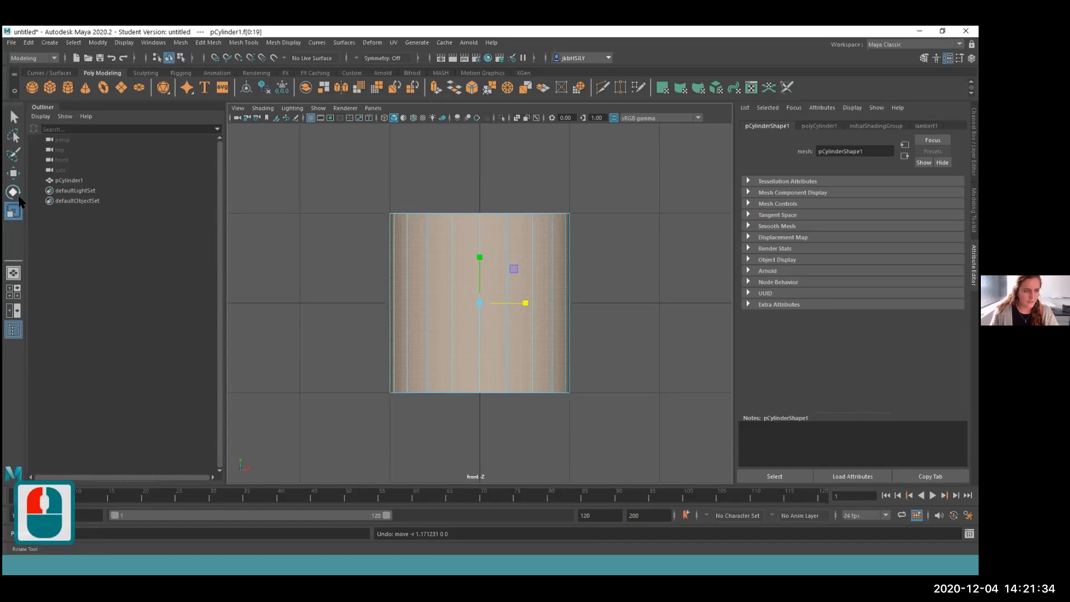
left_click(492, 305)
left_click_drag(529, 303, 504, 301)
left_click(506, 313)
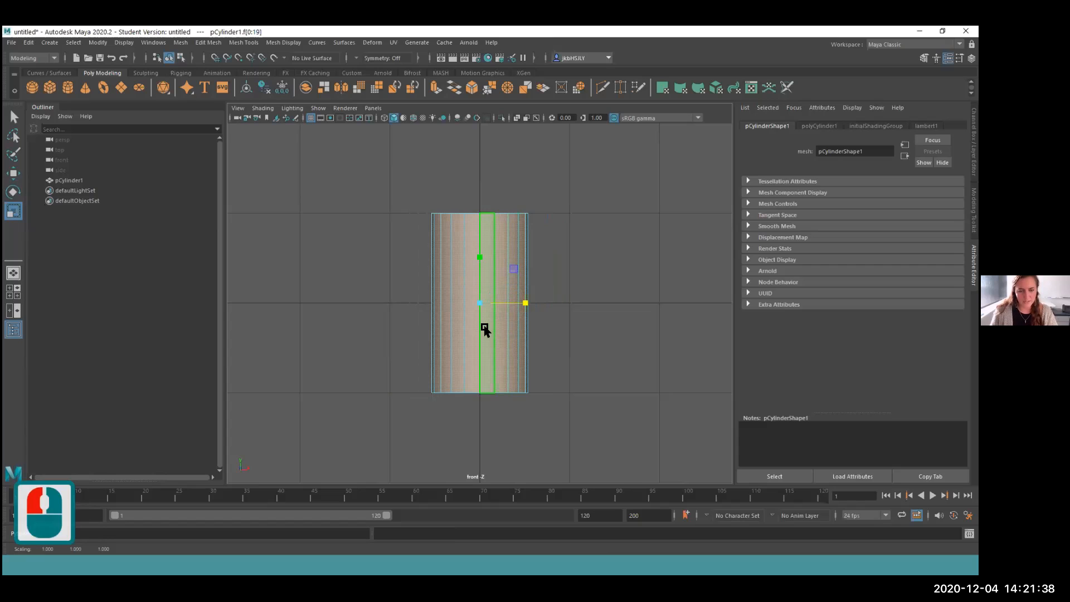
key("ctrl+z")
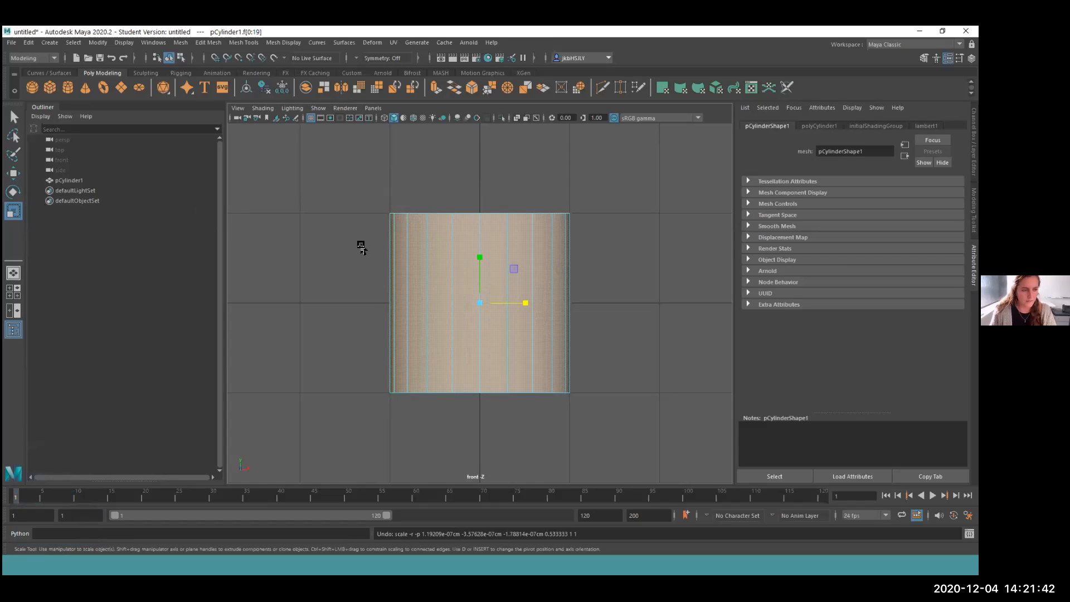
- Switch the viewport to the orthographic top view and replace the selection with all the cylinder's cap faces
left_click(373, 108)
mouse_move(404, 139)
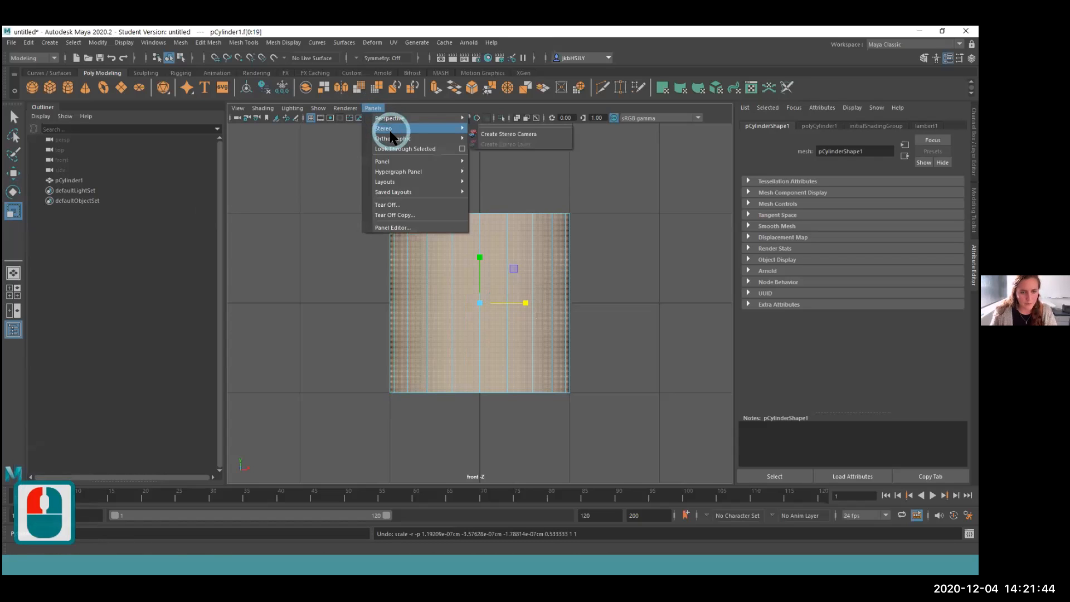
left_click(487, 160)
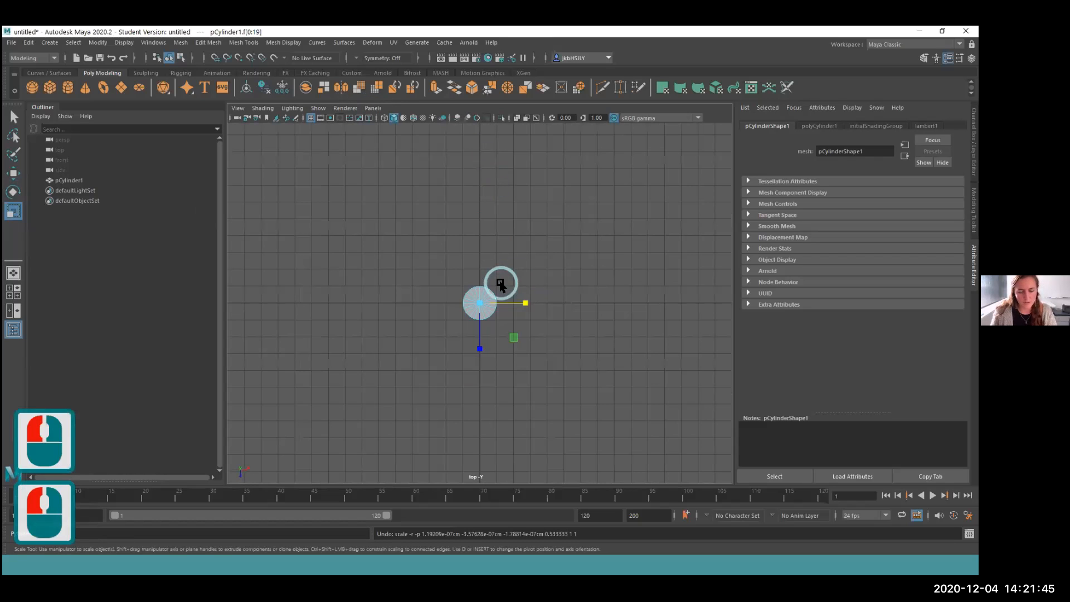
left_click(573, 323)
scroll(514, 330, "up", 6)
scroll(514, 330, "up", 11)
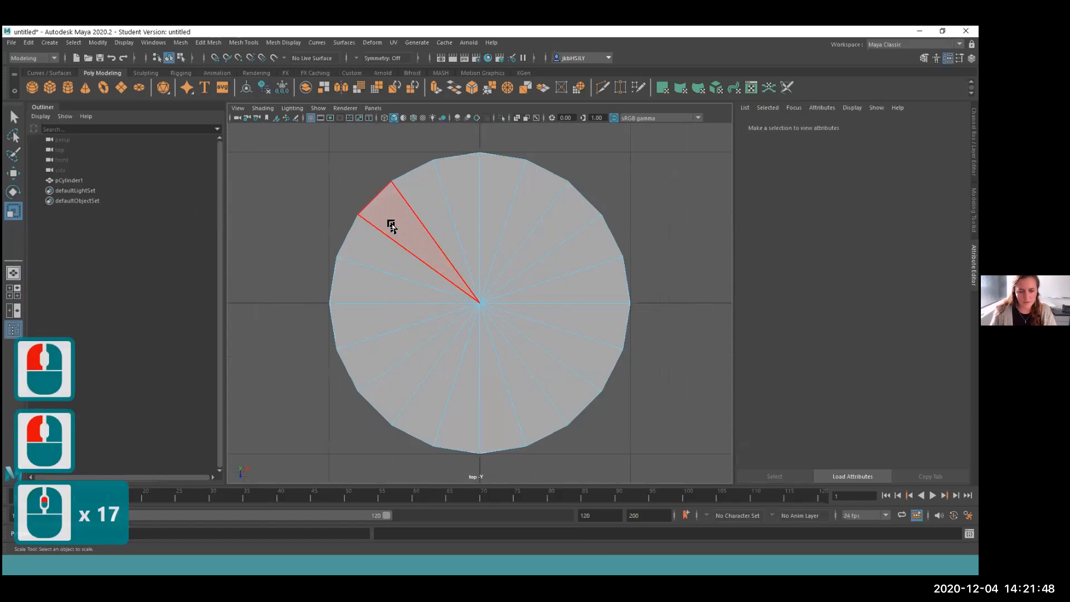
left_click_drag(339, 193, 308, 249)
left_click(407, 229)
left_click_drag(540, 390, 540, 390)
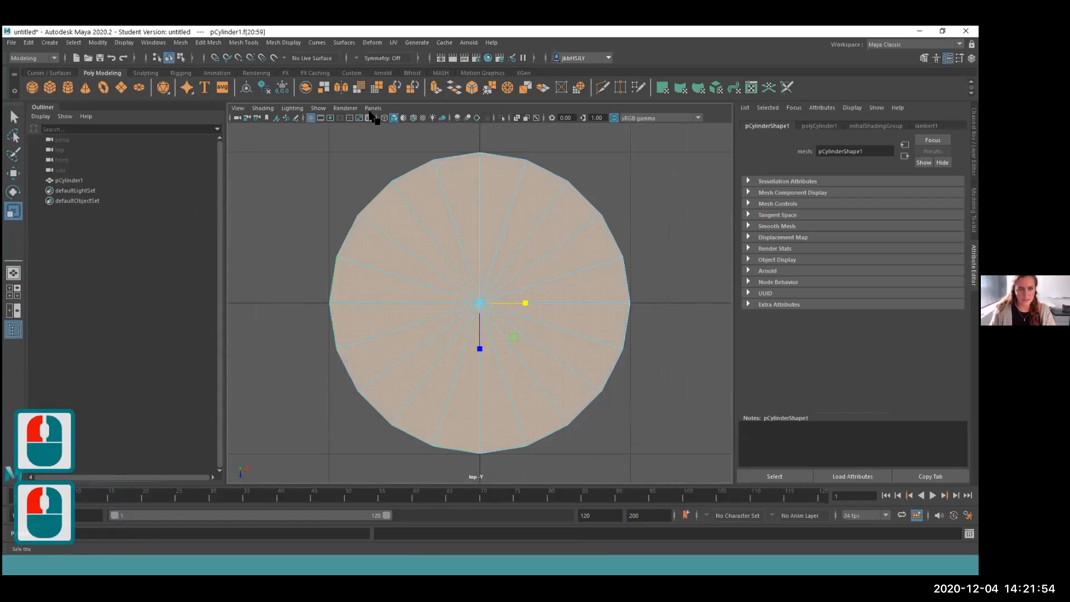
- Return the viewport to the perspective view with the cap faces still selected
left_click(374, 108)
mouse_move(385, 117)
left_click(523, 122)
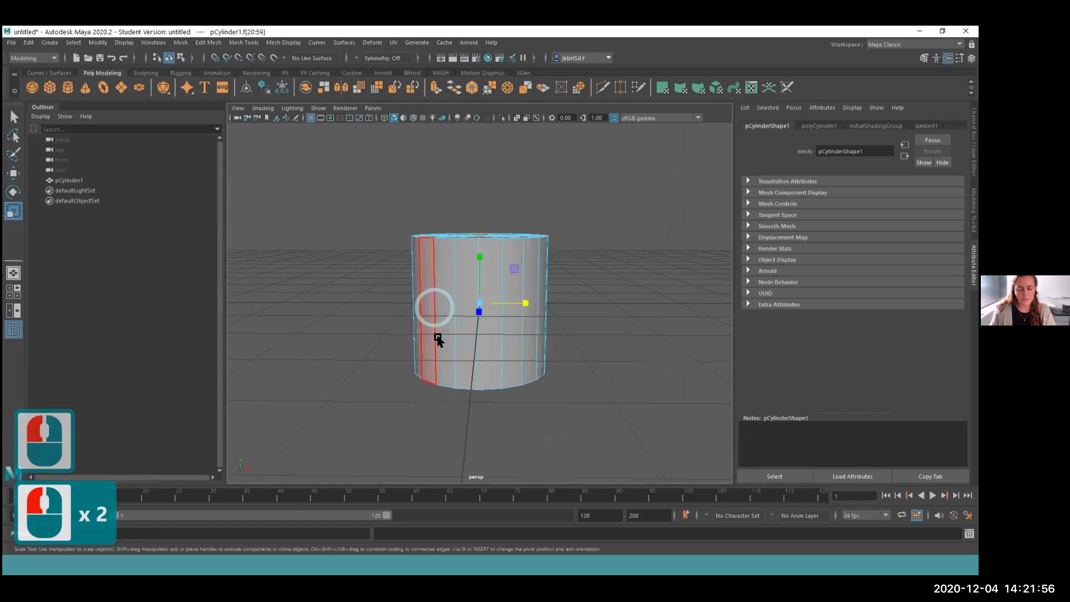
- Show the Channel Box in place of the Attribute Editor and check the presentation slide about modelling tools and selection modes
mouse_move(410, 354)
left_mouse_down("alt")
mouse_move(513, 370)
mouse_move(642, 355)
mouse_move(408, 351)
mouse_move(386, 365)
mouse_move(437, 363)
mouse_move(392, 357)
left_mouse_up("alt")
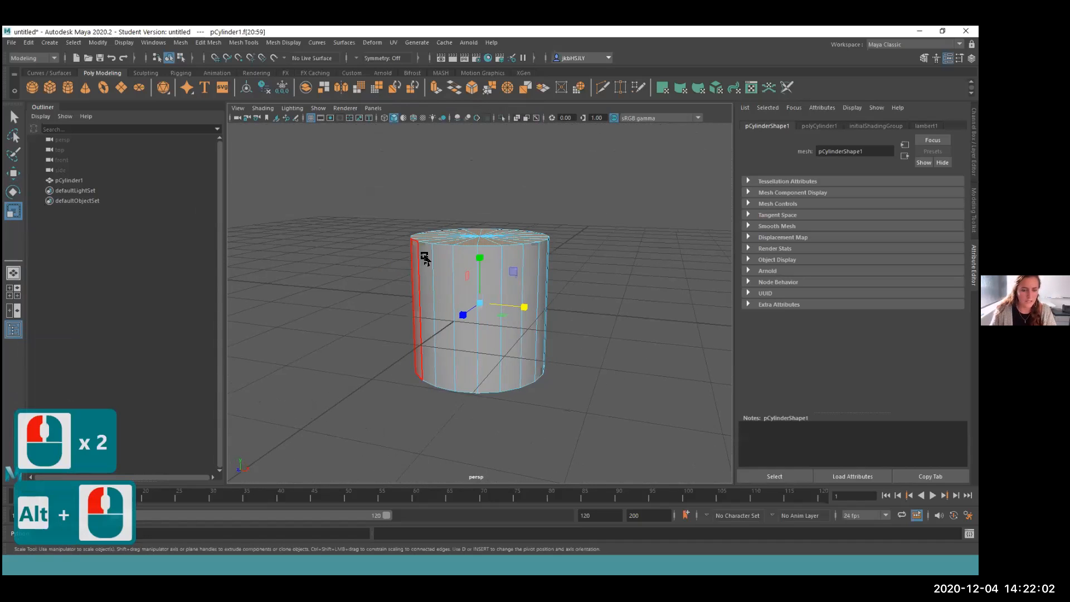
key("ctrl+a")
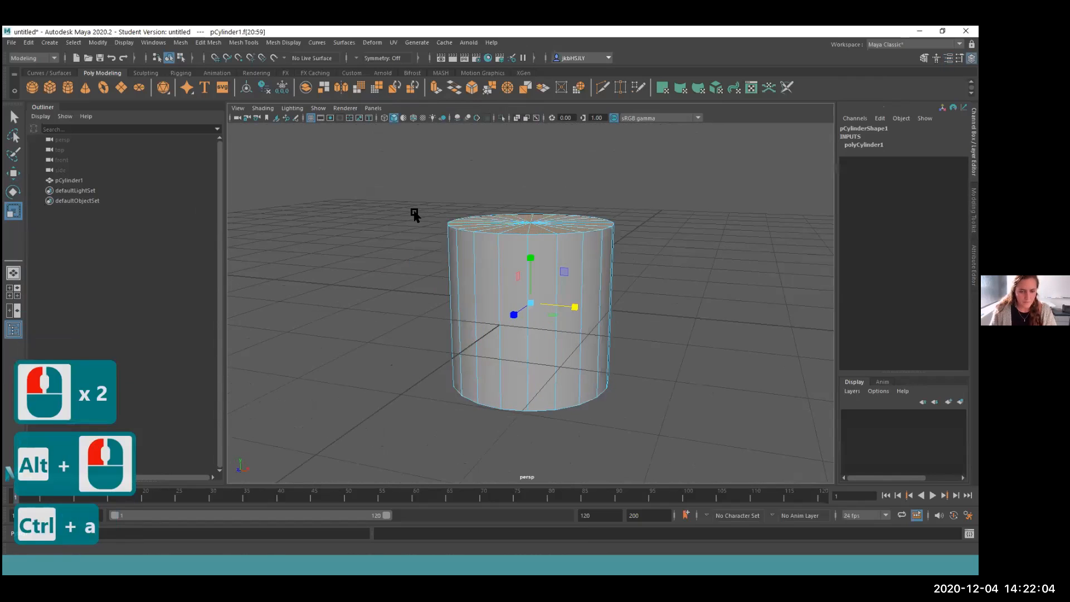
key("alt+Tab")
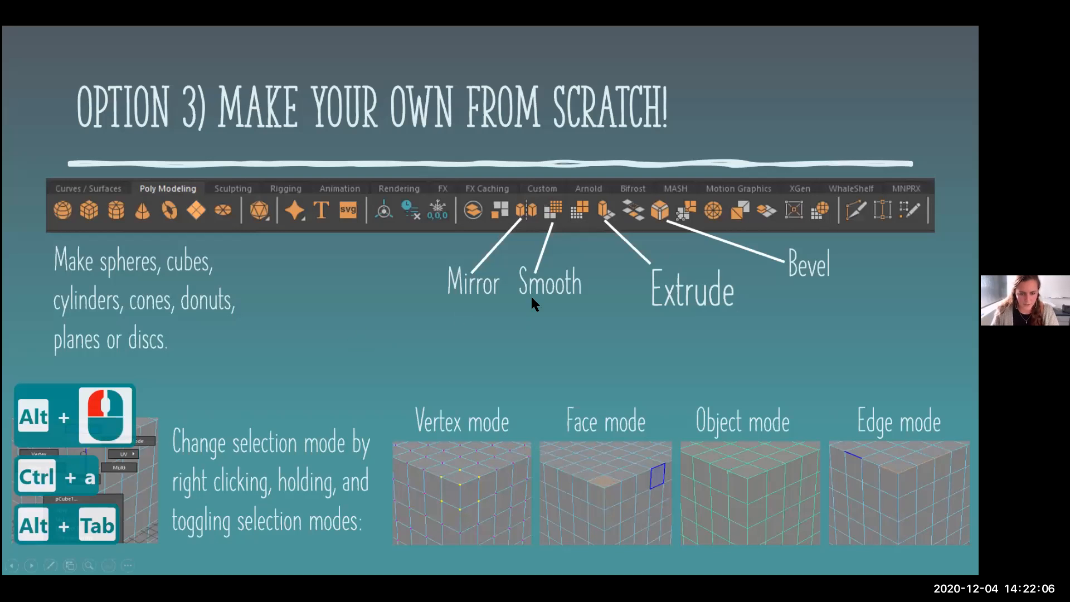
key("alt+Tab")
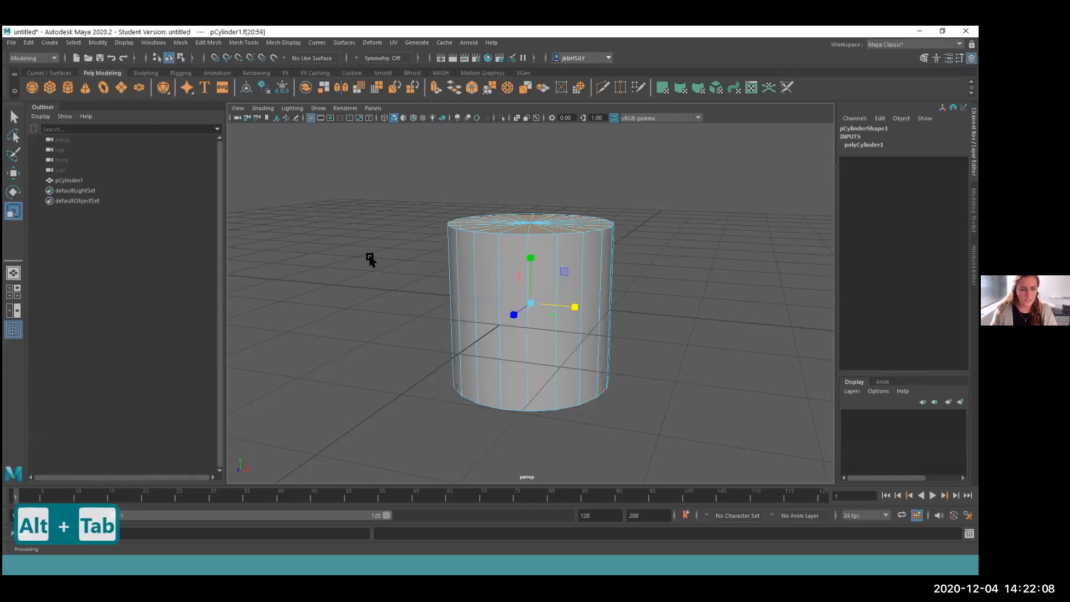
- Delete the cylinder's faces in the viewport and remove the leftover pCylinder1 object from the scene
left_click_drag(406, 177, 668, 433)
key("Delete")
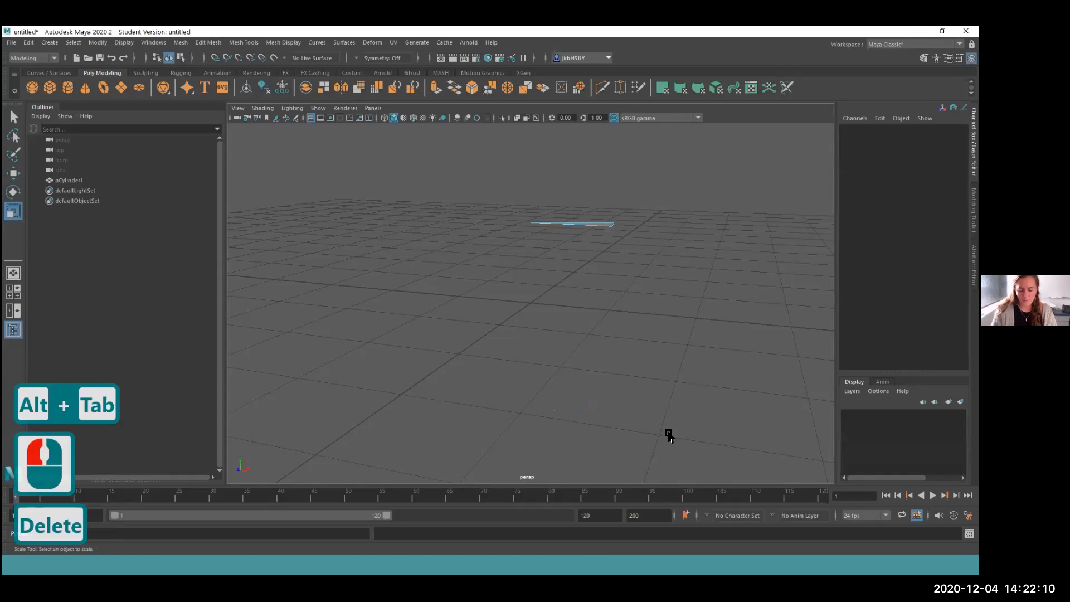
left_click_drag(519, 185, 640, 272)
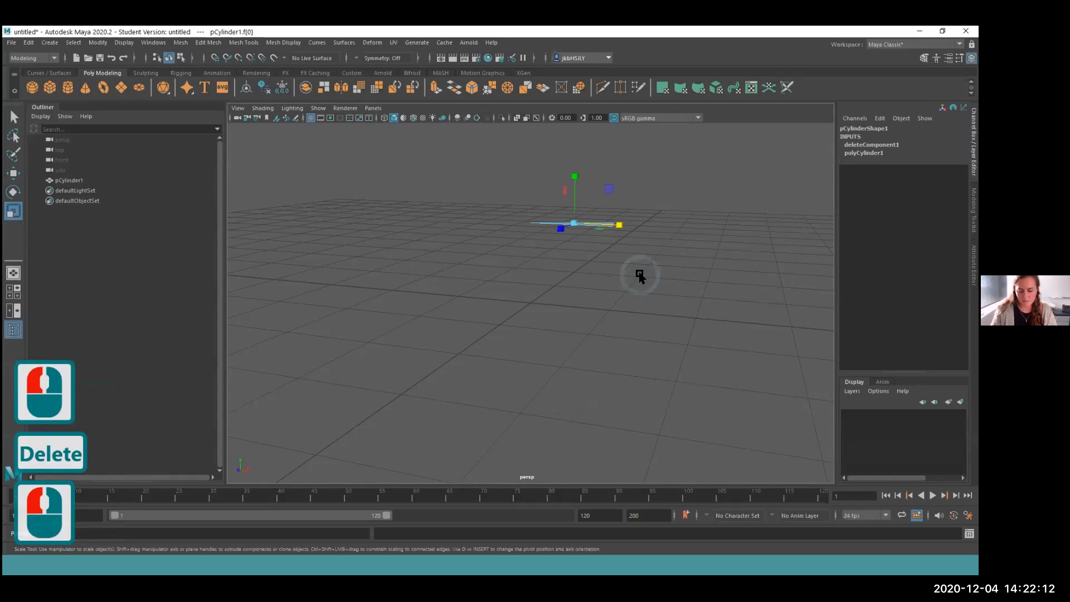
key("Delete")
left_click(601, 222)
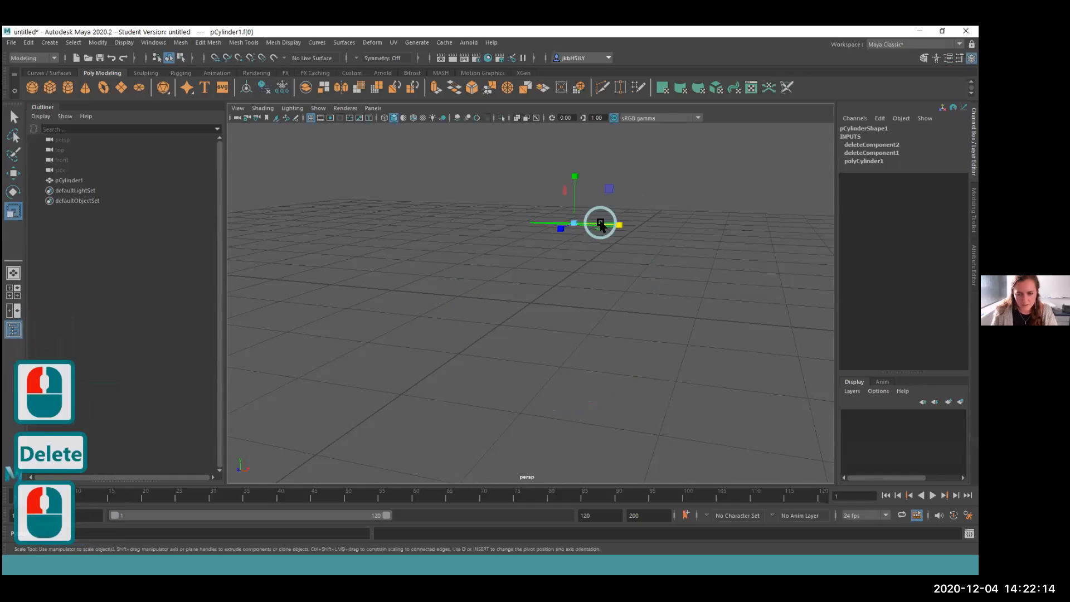
key("Delete")
left_click_drag(617, 267, 552, 332, "alt")
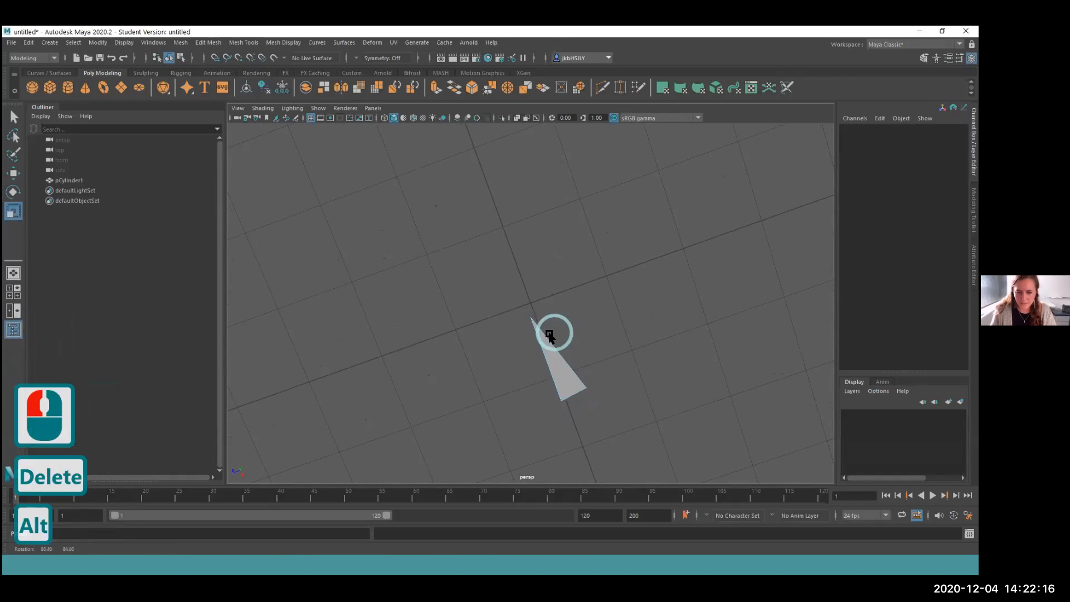
left_click(556, 365)
key("Delete")
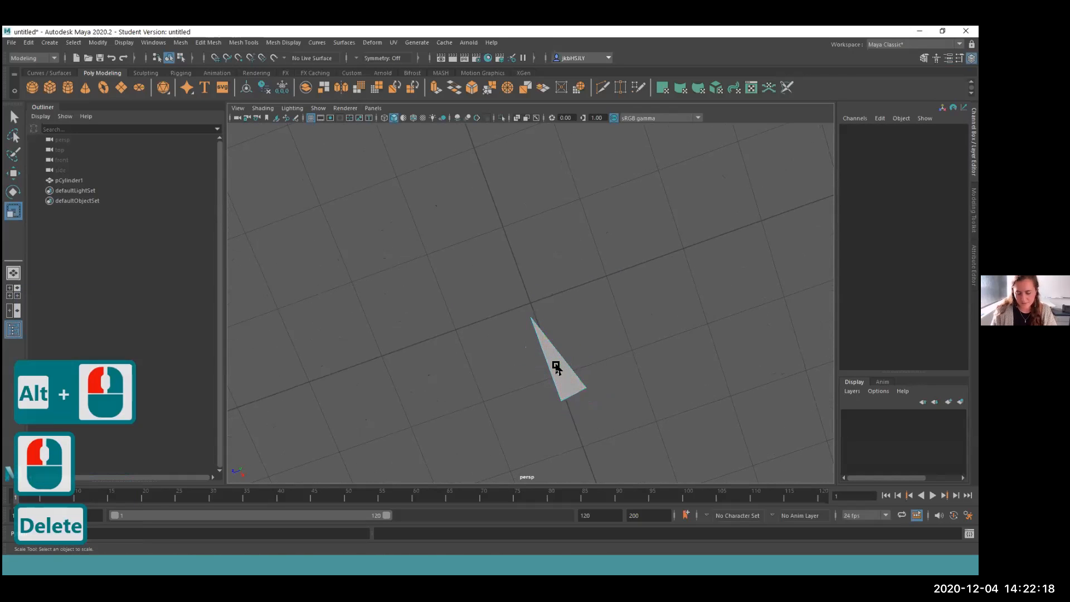
left_click_drag(489, 272, 588, 407)
left_click(68, 180)
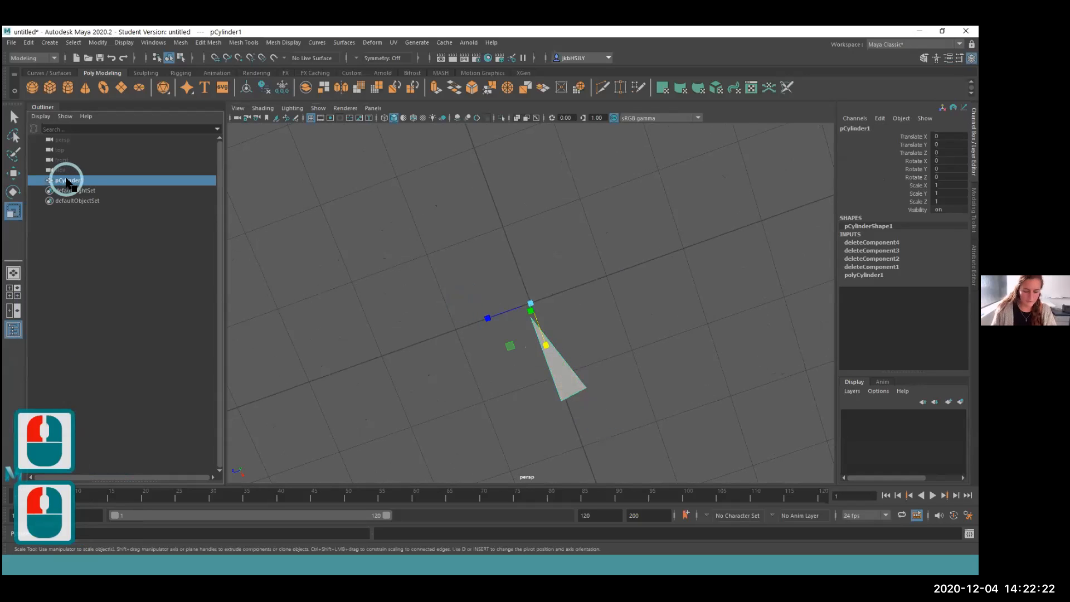
key("Delete")
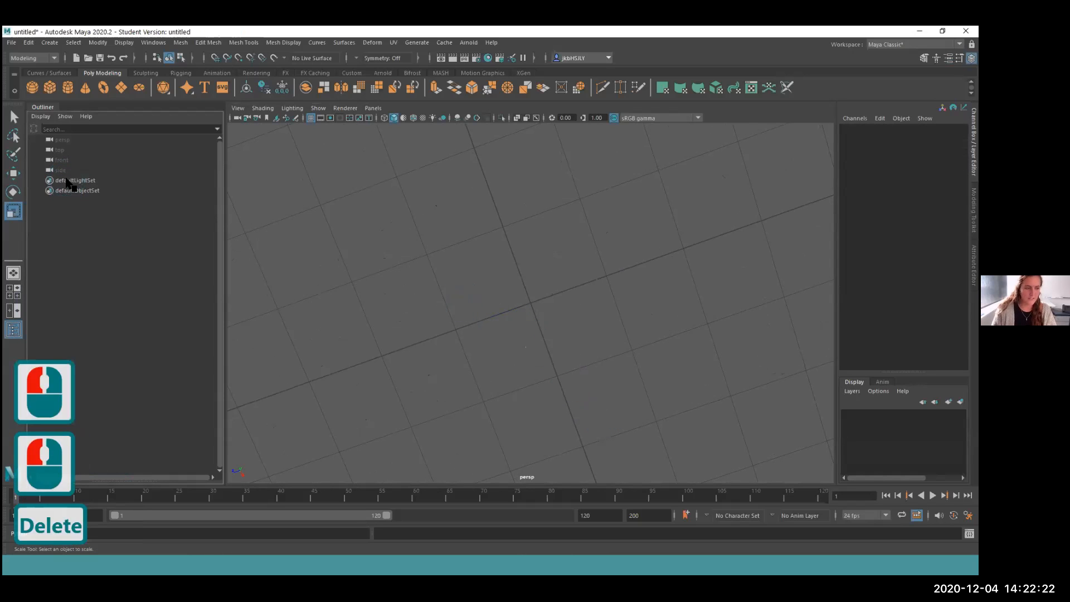
- Create a polygon cube at the origin and scale it uniformly to about 3.76
left_click(50, 88)
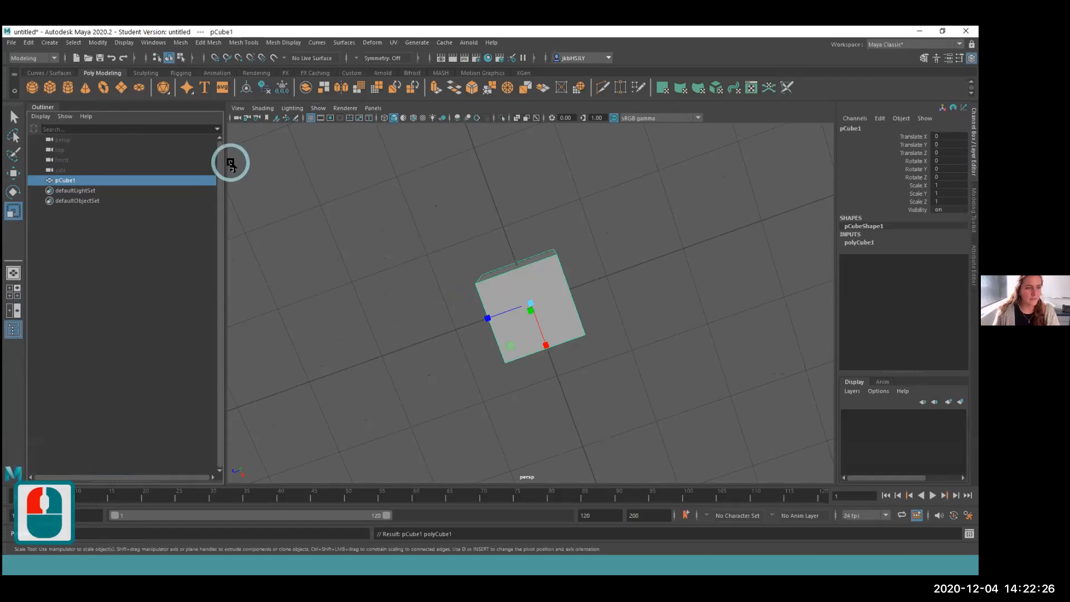
left_click_drag(555, 382, 429, 338, "alt")
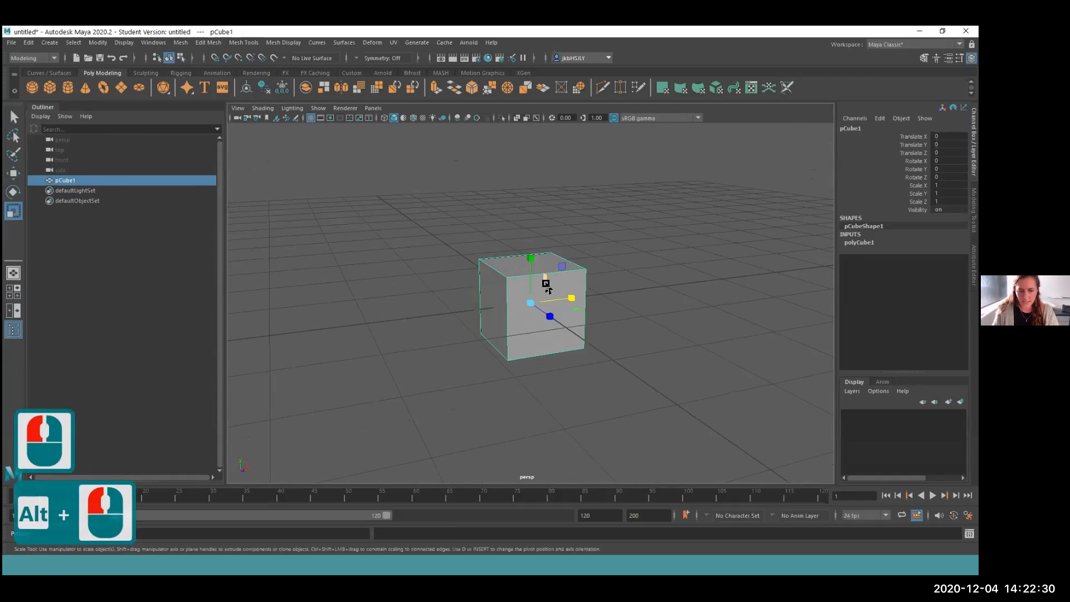
left_click_drag(532, 303, 723, 396)
scroll(621, 363, "down", 2)
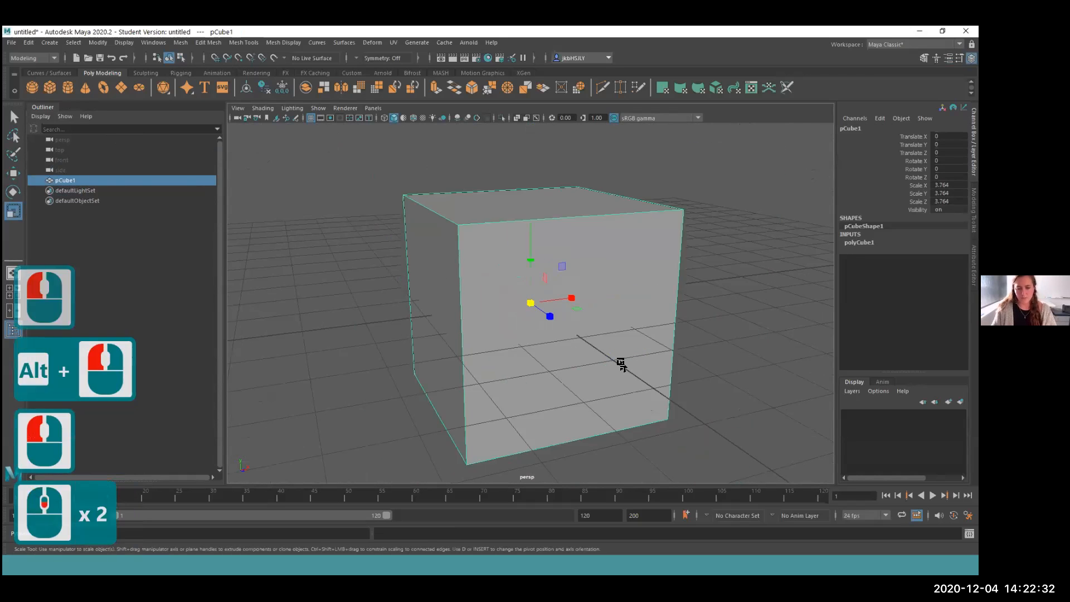
scroll(502, 303, "down", 2)
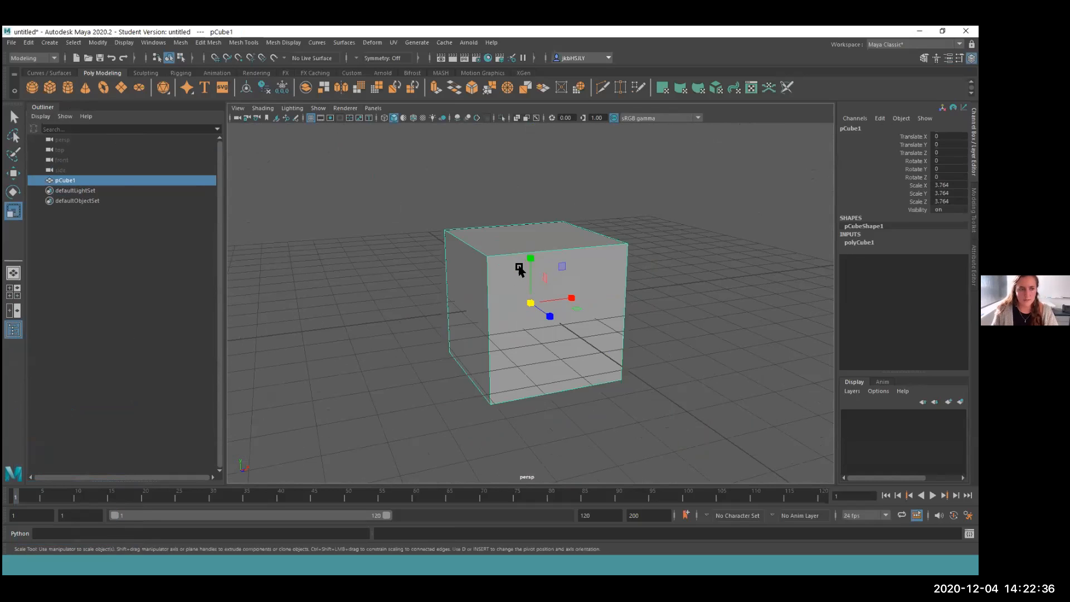
- Open the cube's attributes and review its transform and shape settings, expanding the Tessellation Attributes
left_click(508, 273)
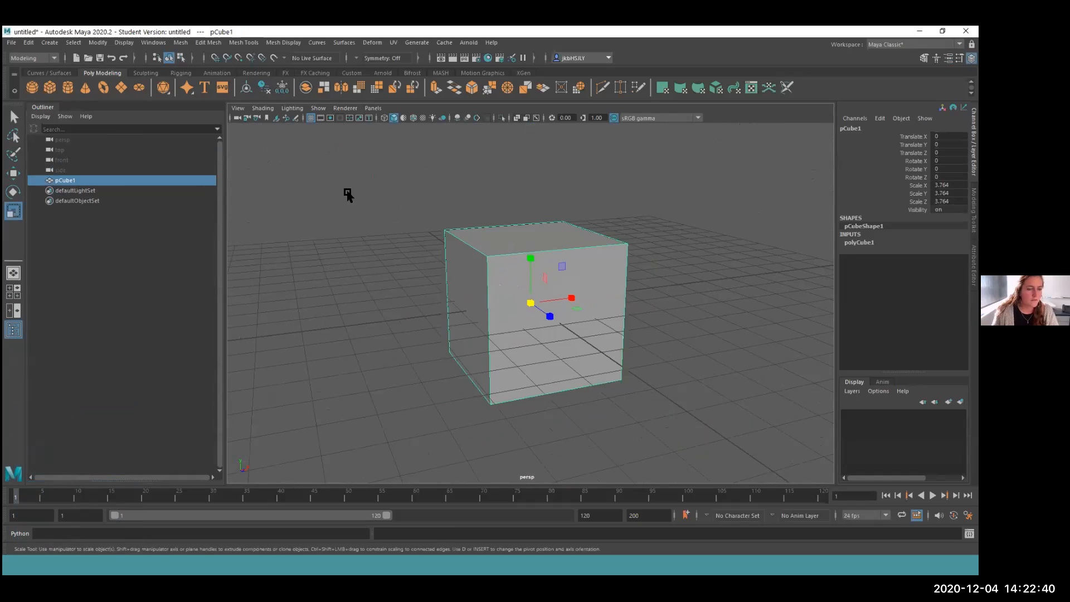
right_click(522, 296)
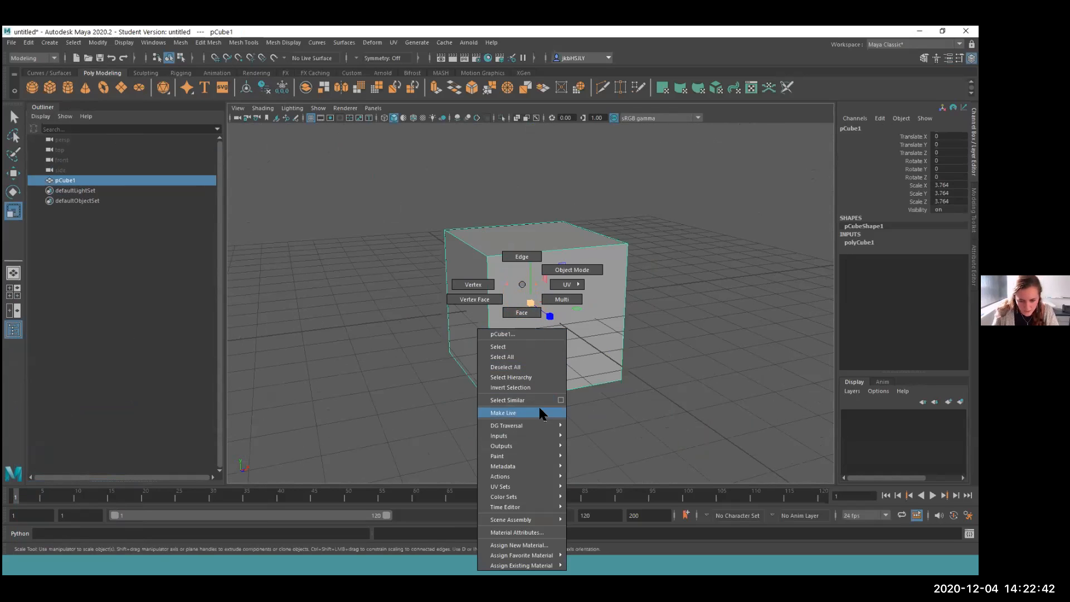
mouse_move(539, 434)
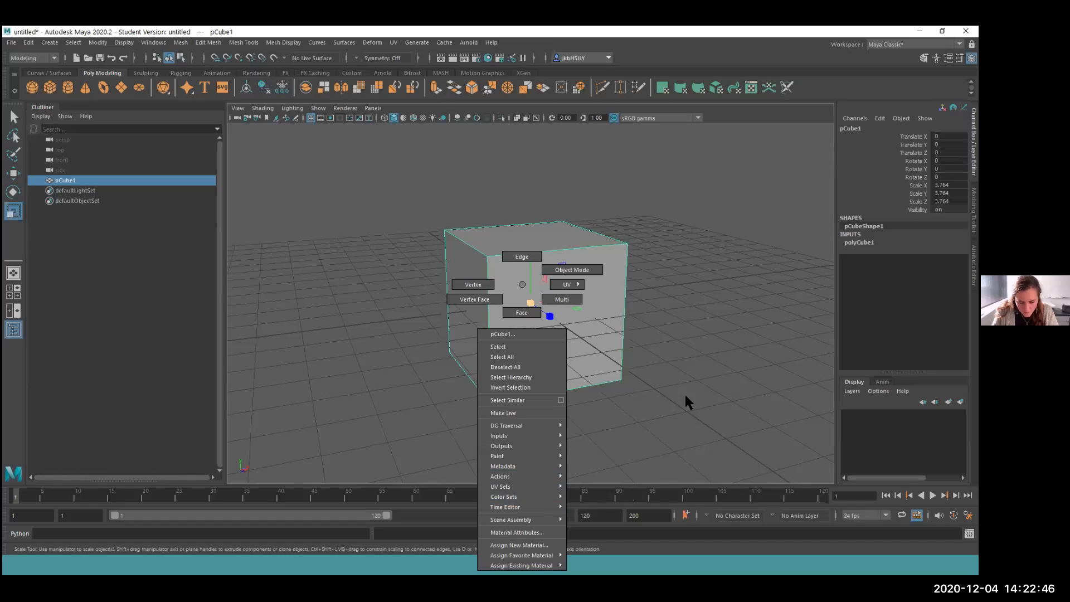
left_click(534, 533)
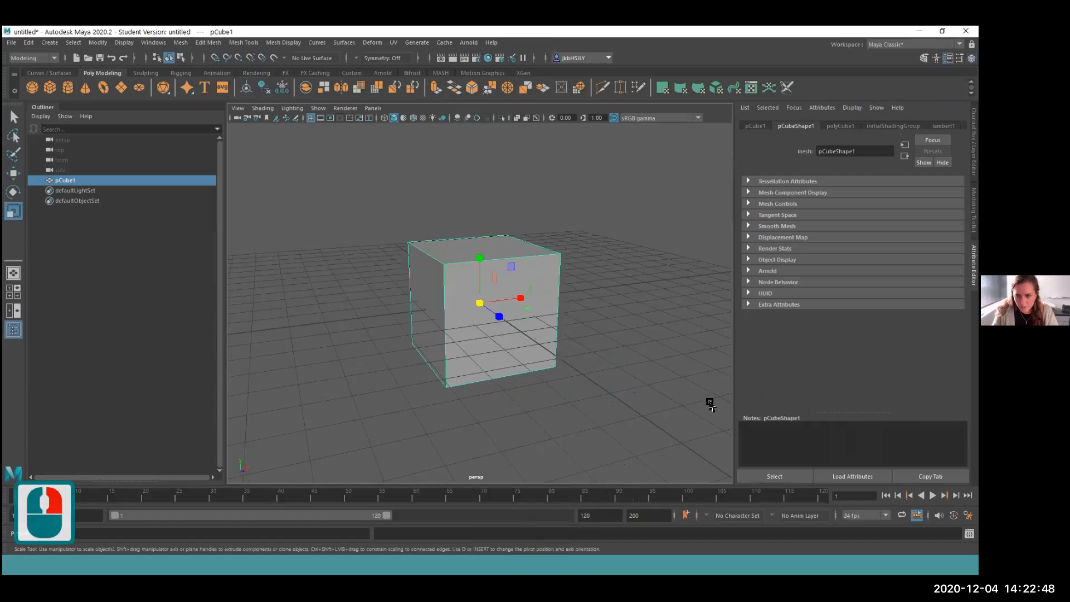
left_click(756, 127)
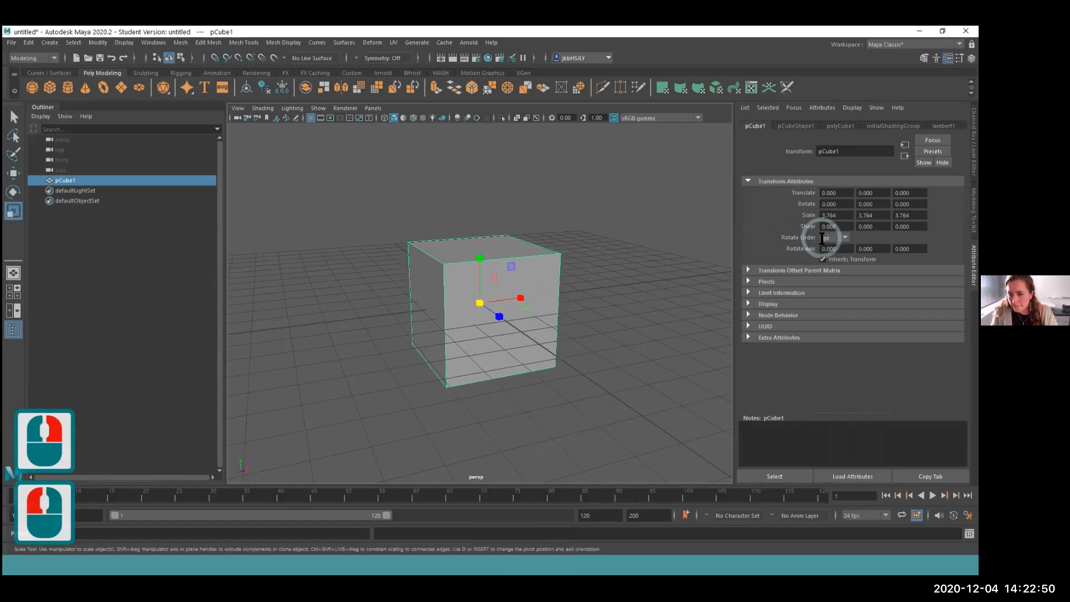
left_click(756, 271)
left_click(756, 272)
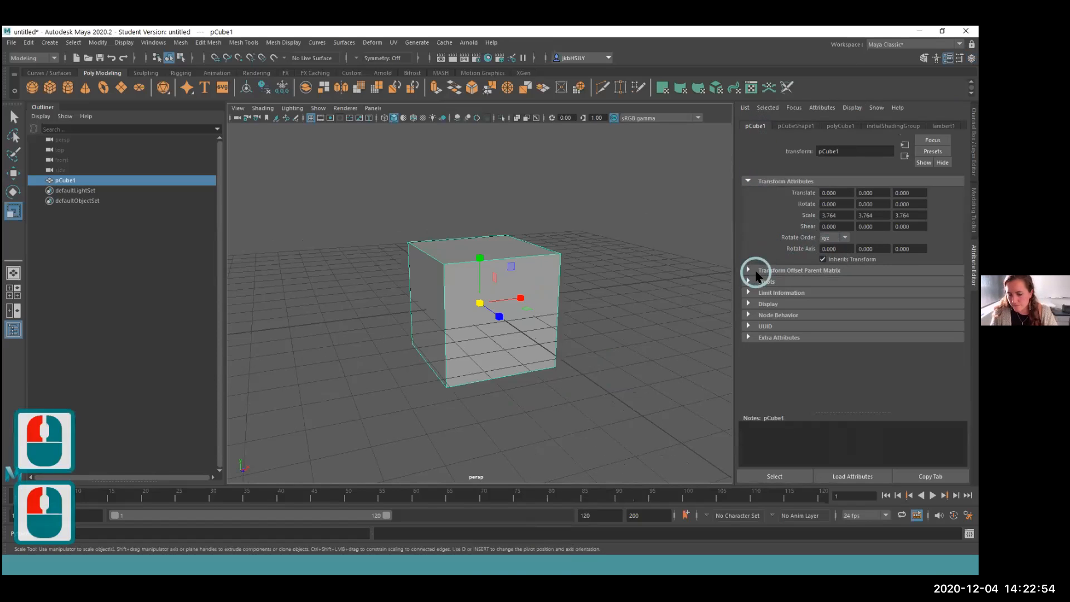
left_click(797, 127)
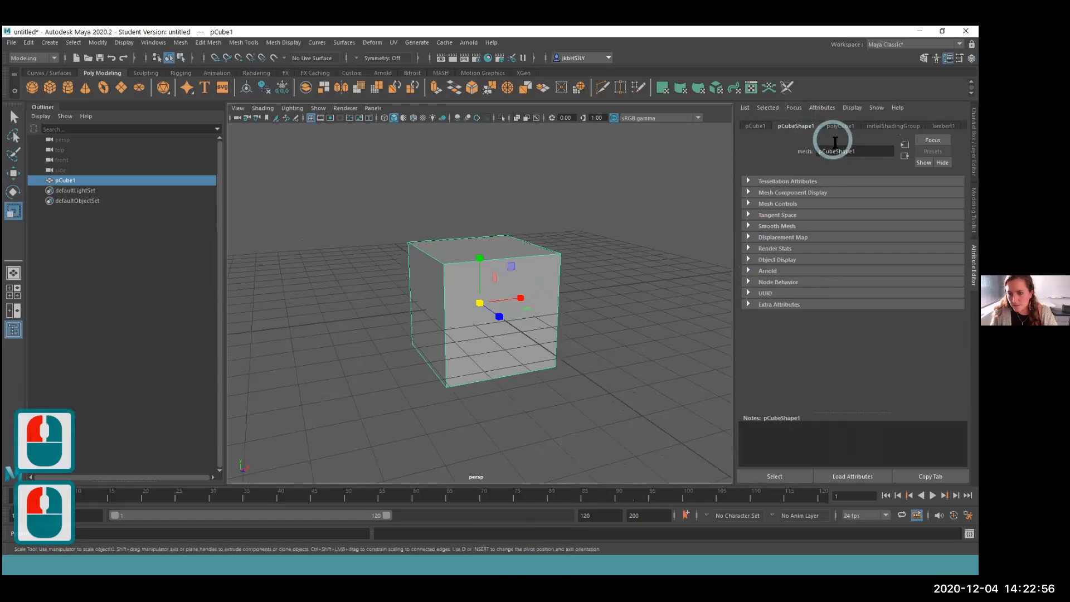
left_click(774, 182)
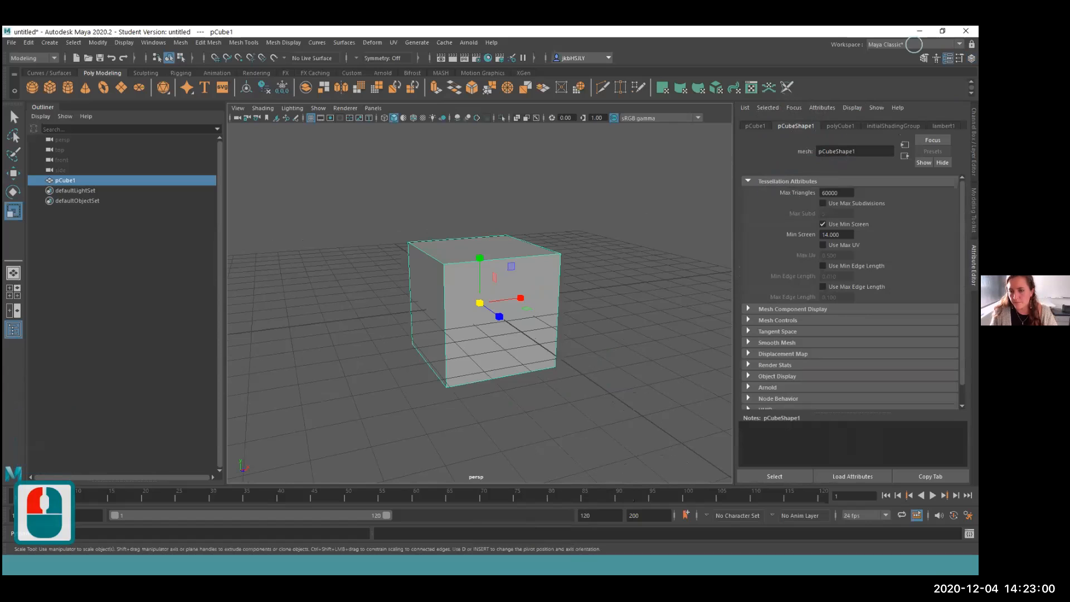
- Set the cube's width, height and depth subdivisions to 10 each in its polyCube1 creation history
double_click(840, 126)
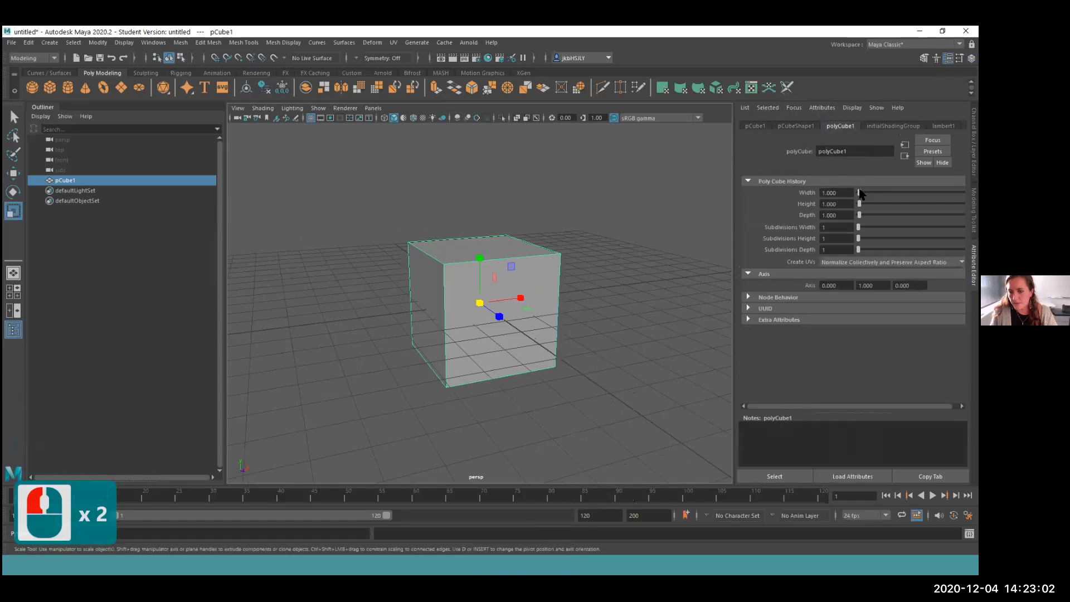
left_click_drag(859, 228, 891, 227)
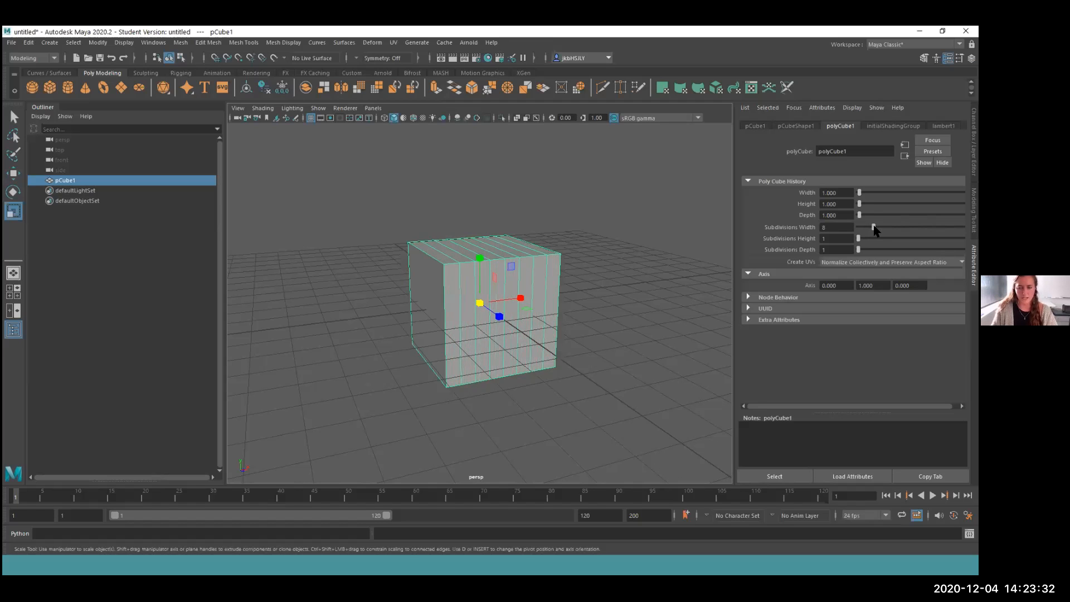
left_click(823, 229)
left_click(824, 229)
type("10")
key("Tab")
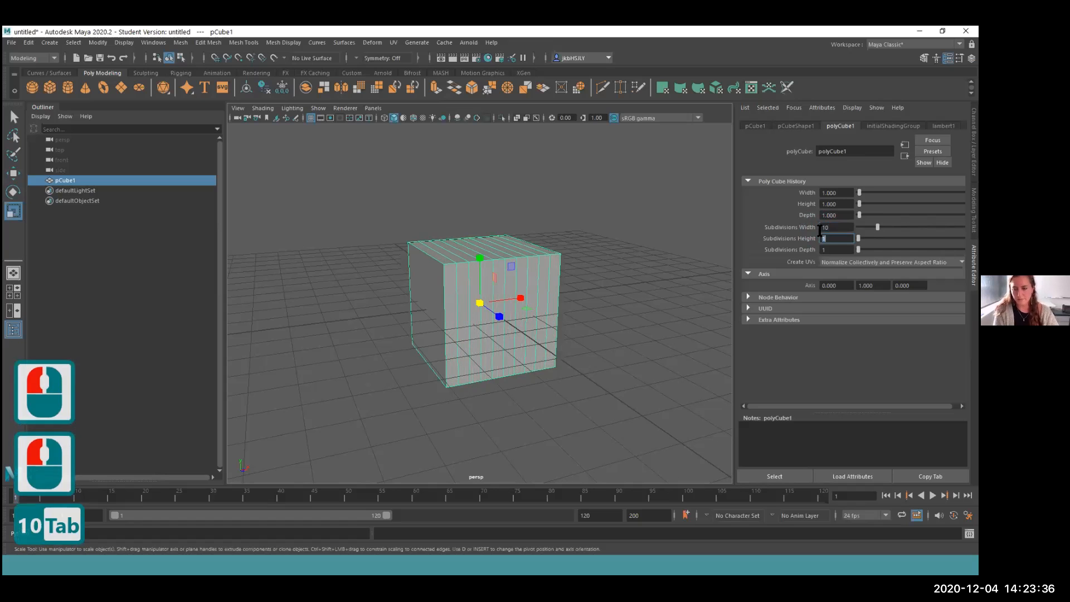
type("10")
key("Tab")
type("10")
key("Tab")
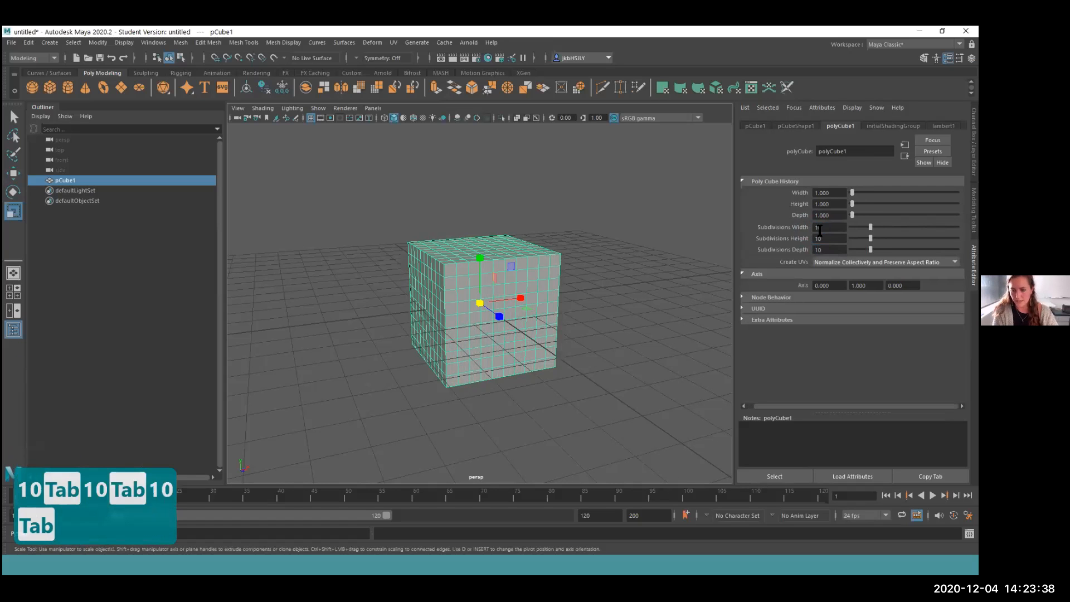
- Deselect and reselect the subdivided cube, and switch it to edge selection mode
left_click_drag(545, 340, 578, 285, "alt")
left_click_drag(505, 279, 504, 279, "alt")
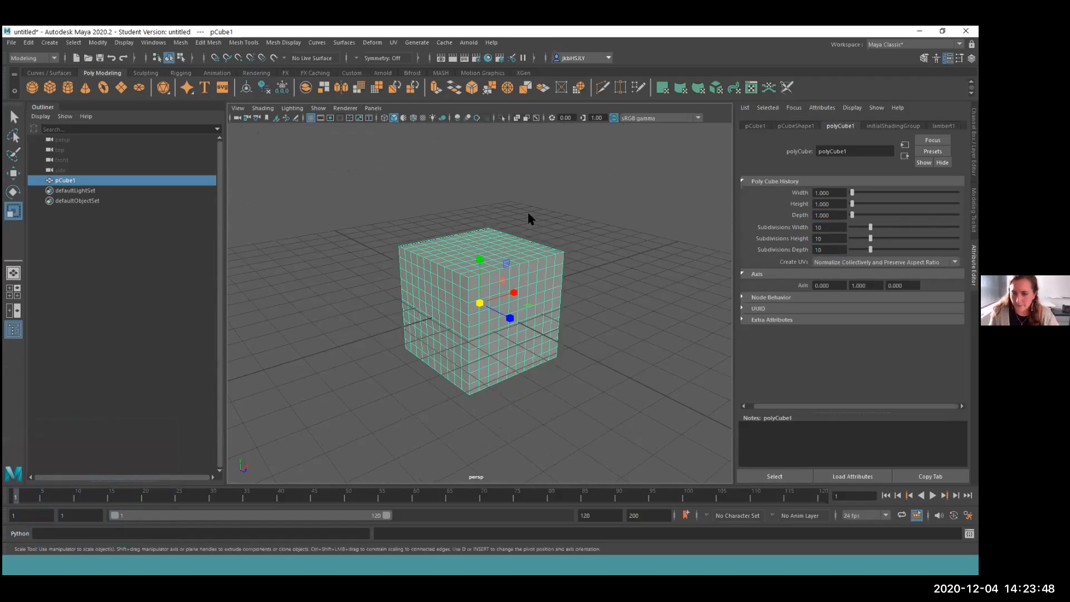
left_click(325, 227)
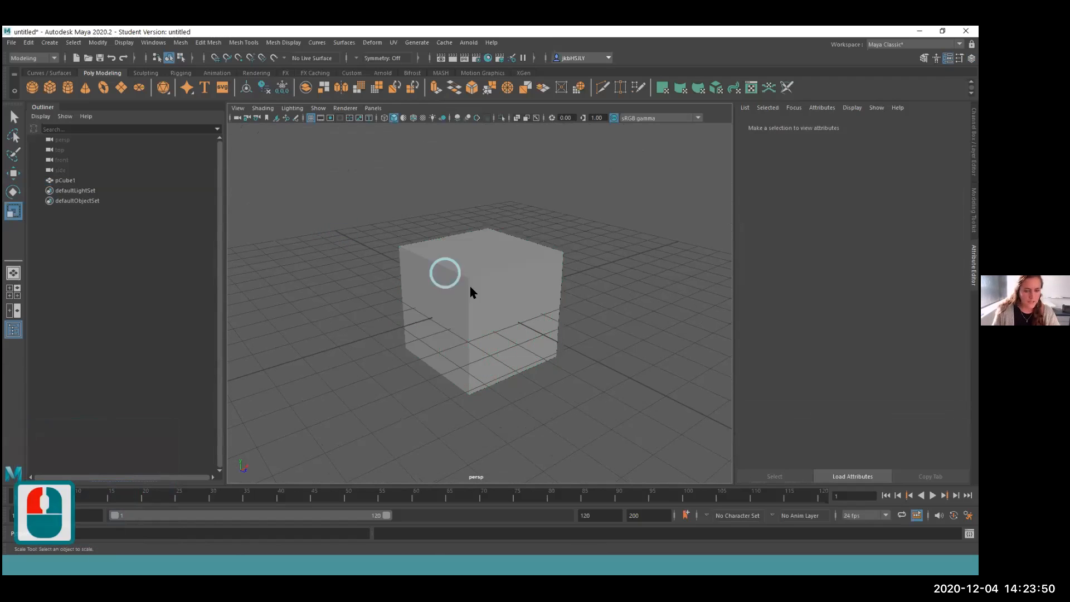
left_click(484, 293)
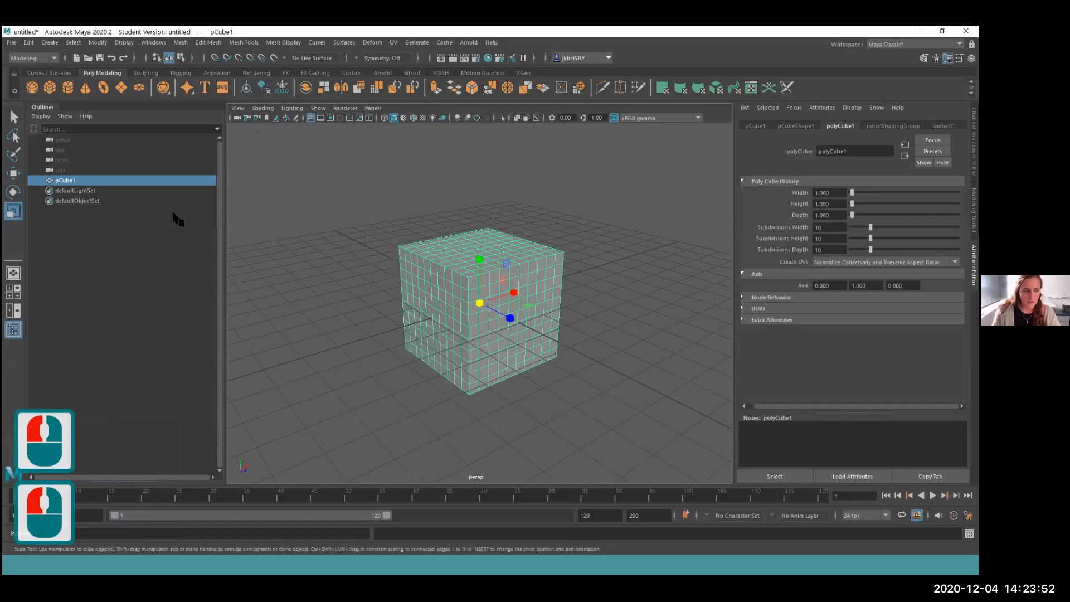
right_click_drag(385, 285, 343, 294)
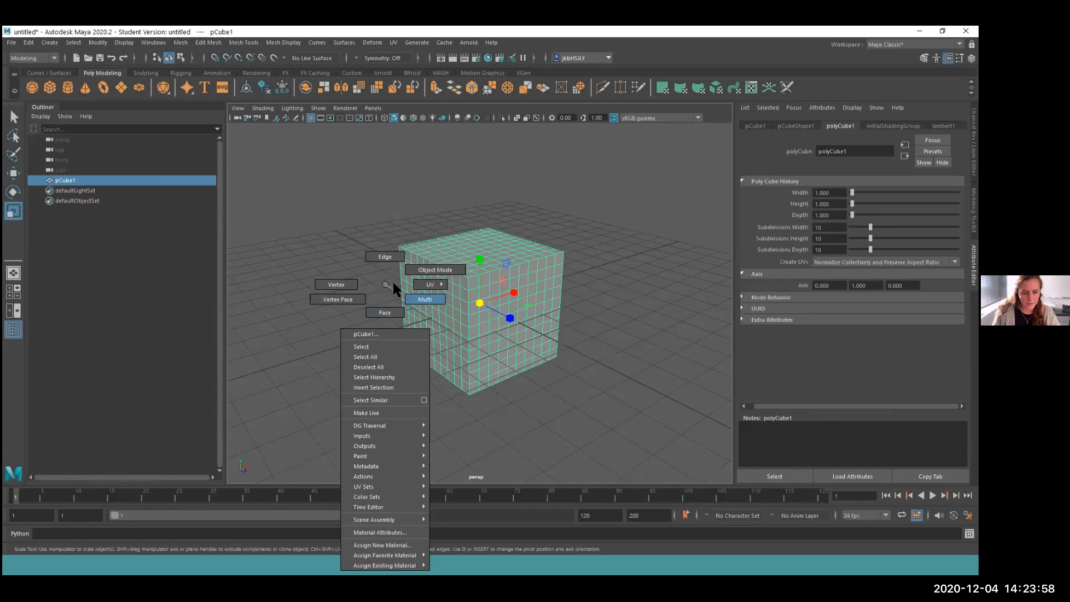
right_click_drag(383, 257, 384, 257)
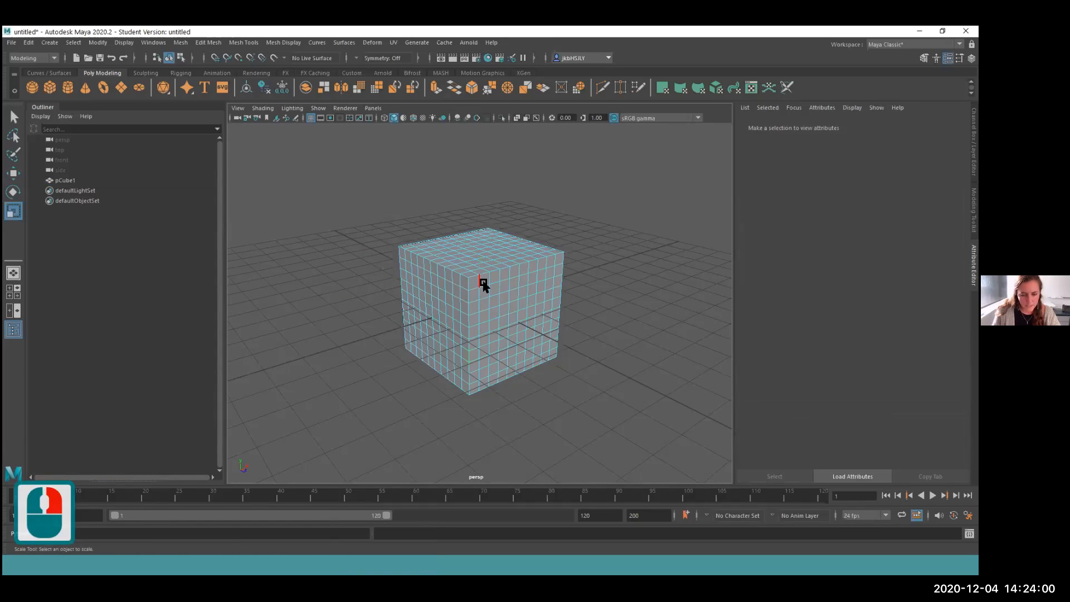
- Select the row of edges along one top border of the subdivided cube and try to bevel them with more segments
scroll(483, 284, "up", 2)
left_click(469, 253)
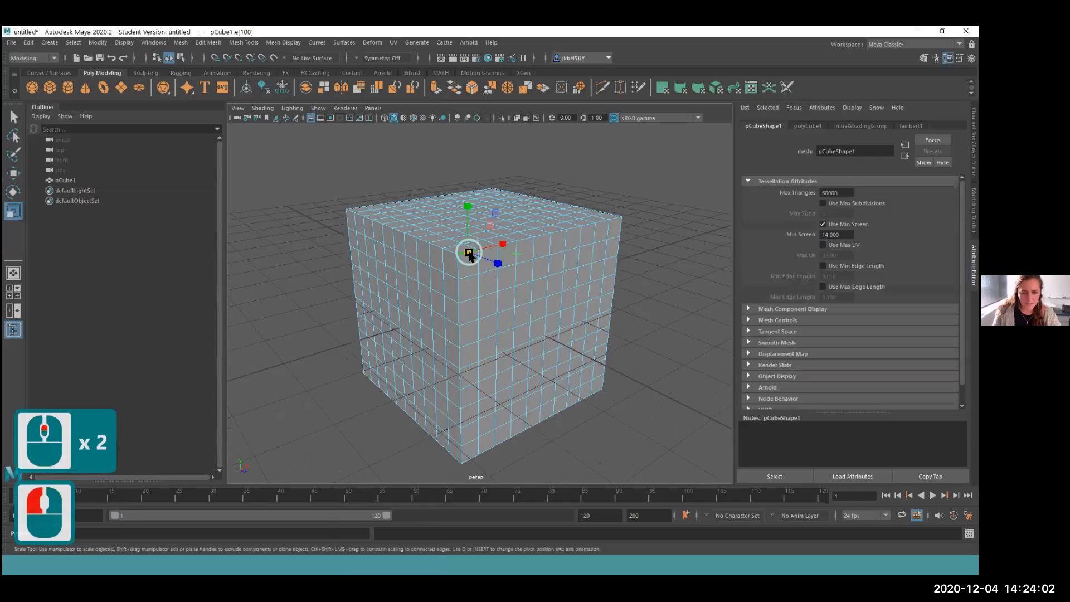
left_click_drag(489, 248, 509, 244, "shift")
double_click(510, 245, "shift")
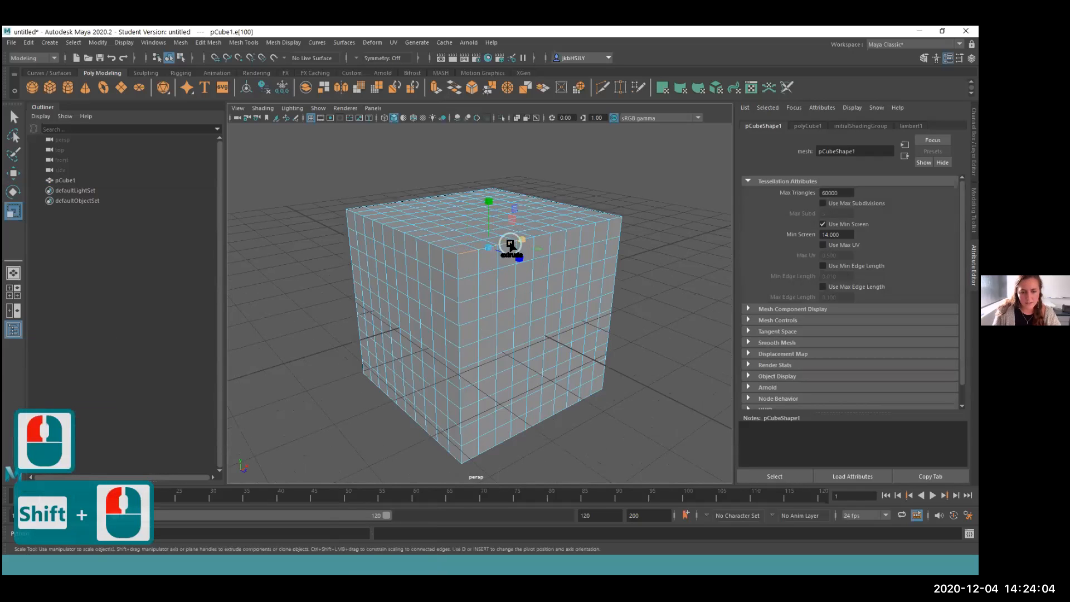
left_click_drag(562, 277, 411, 269, "alt")
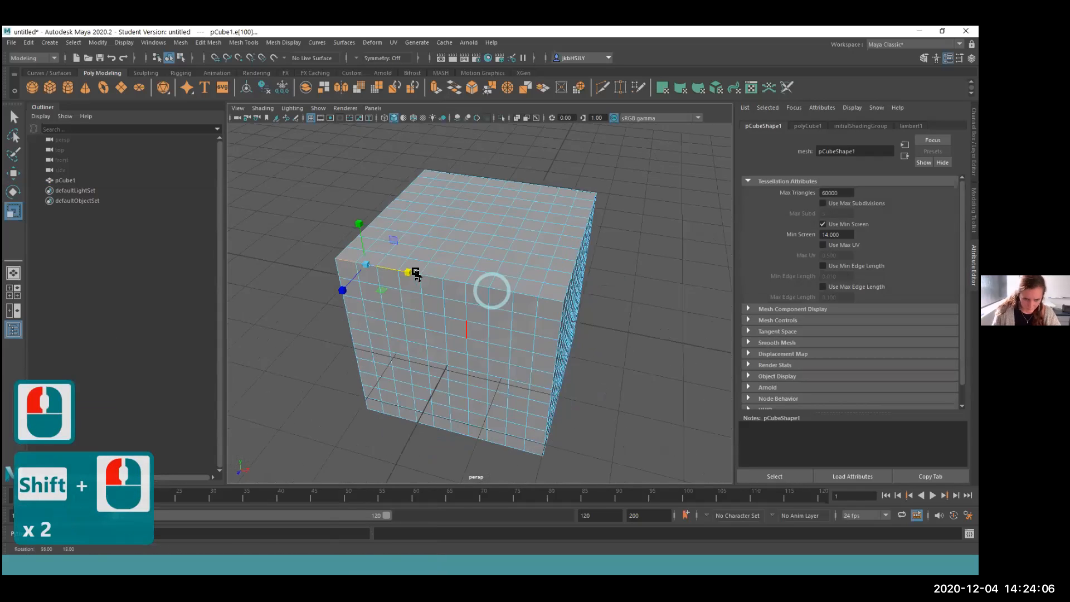
left_click(419, 274, "shift")
left_click(432, 275, "shift")
left_click(456, 279, "shift")
left_click(488, 288, "shift")
left_click(504, 287, "shift")
left_click(521, 295, "shift")
left_click(554, 306, "shift")
left_click(442, 307, "shift")
left_click(385, 299, "shift")
left_click_drag(460, 316, 466, 245, "alt")
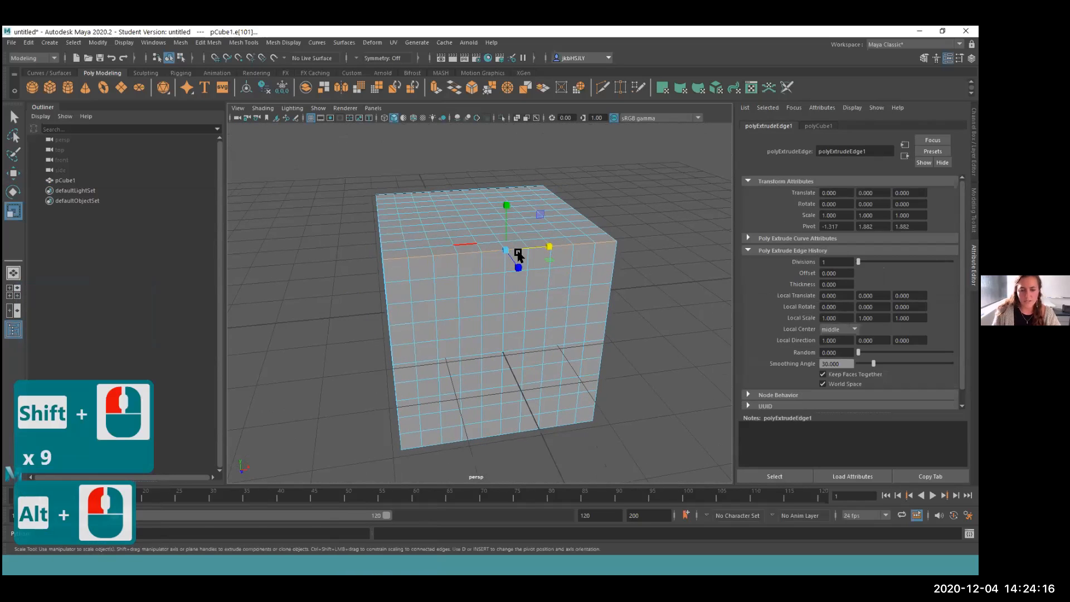
left_click(472, 90)
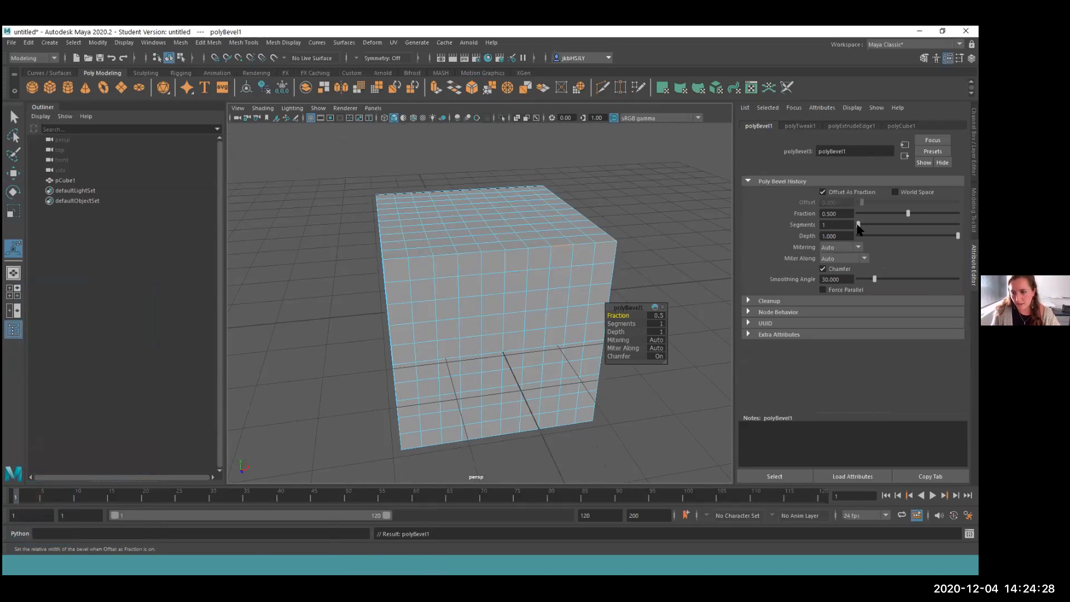
left_click_drag(858, 224, 868, 226)
- Reselect the edges along the cube's top front border and try to bevel them with 4 segments and a depth of 4
left_click(424, 255)
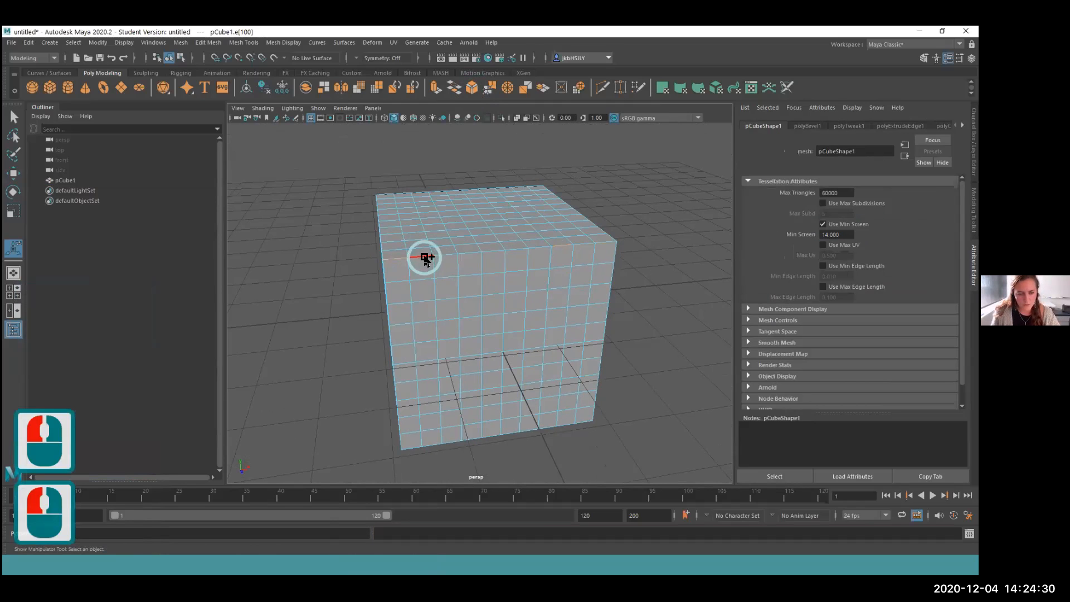
left_click(448, 254, "shift")
left_click(475, 254, "shift")
left_click(524, 256, "shift")
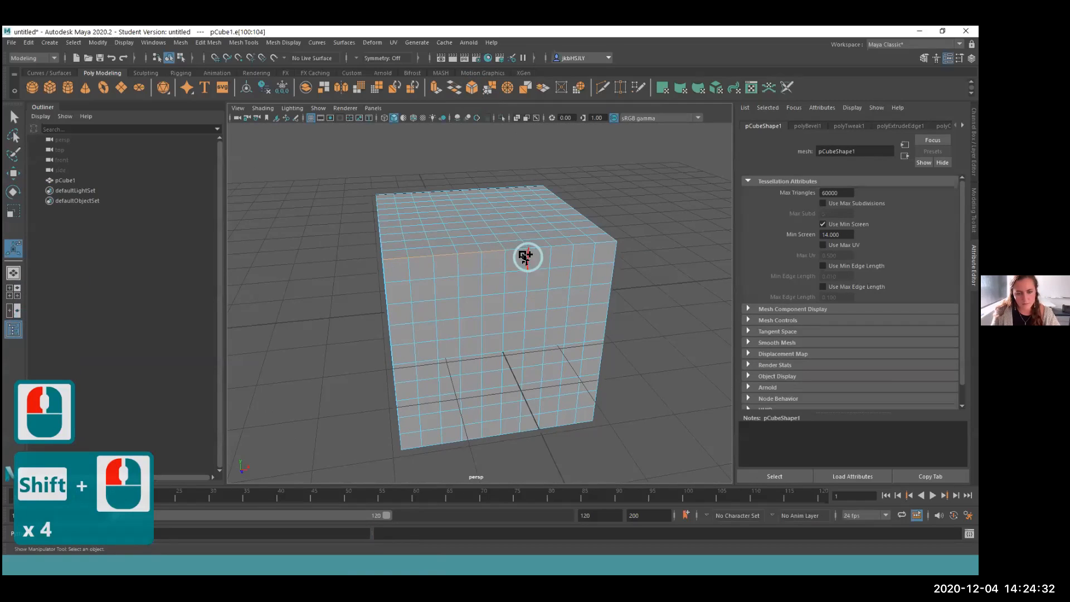
left_click(554, 247, "shift")
left_click(588, 249, "shift")
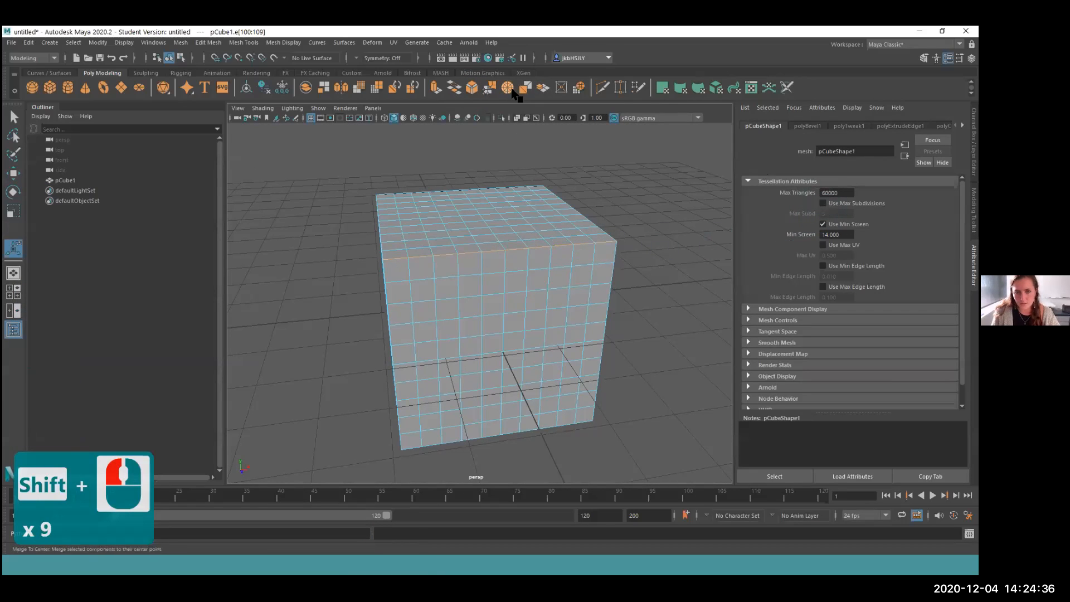
left_click(475, 90)
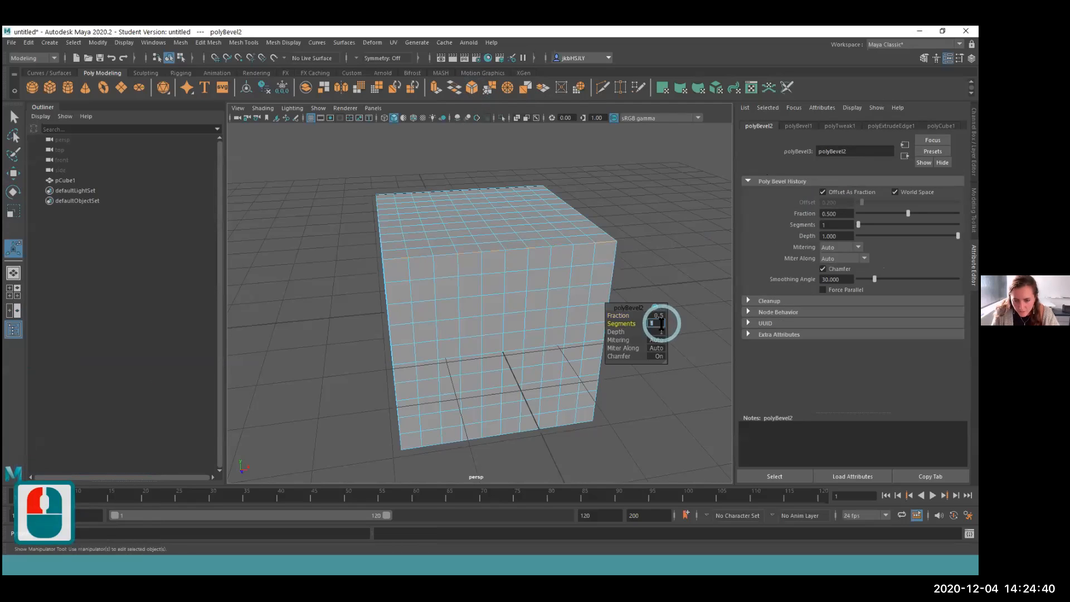
type("4")
key("Return")
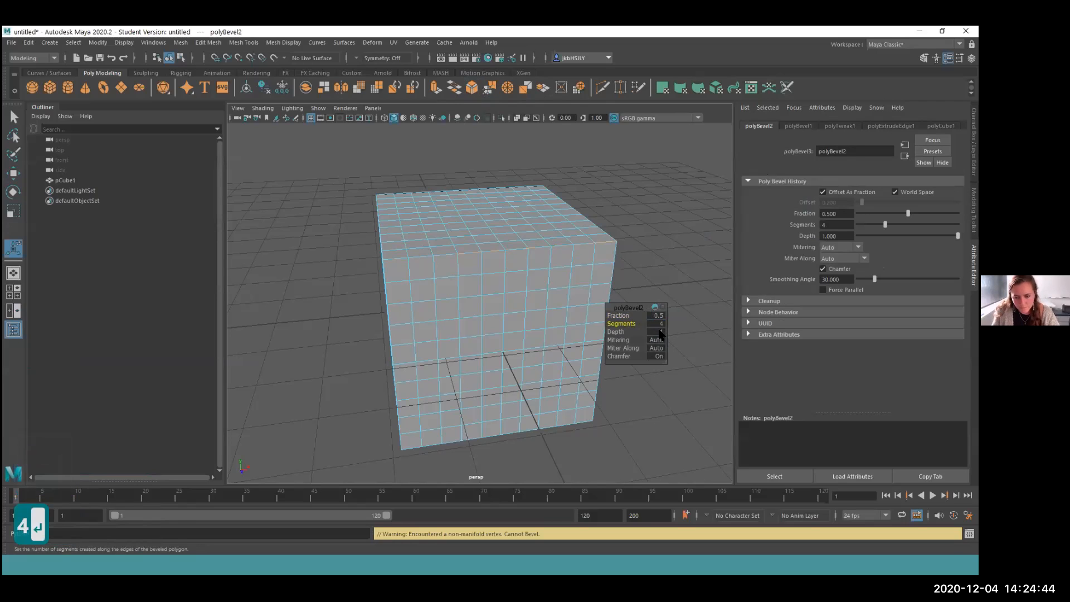
double_click(657, 332)
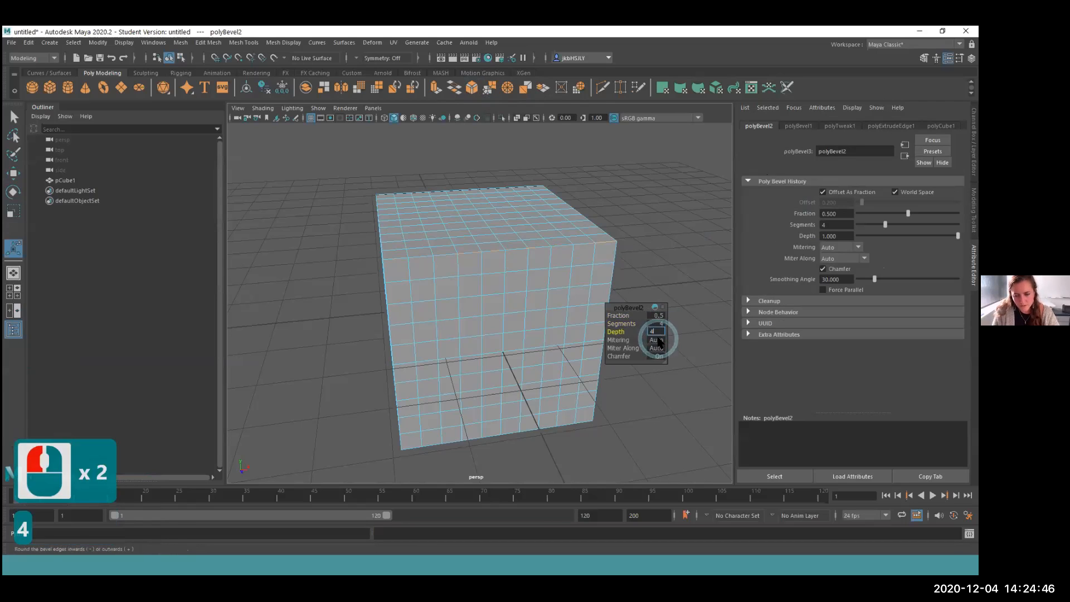
type("4")
key("Return")
- Drop the bevel selection and switch the viewport to the orthographic side view
scroll(415, 278, "up", 2)
left_click_drag(382, 290, 388, 207, "alt")
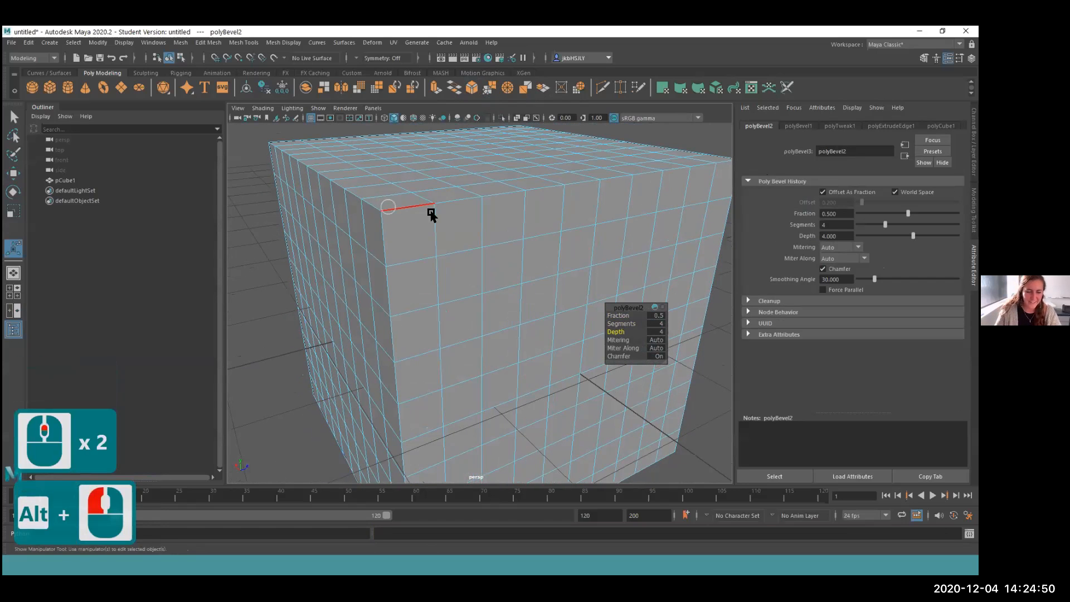
left_click(431, 213)
scroll(414, 231, "down", 3)
mouse_move(506, 282)
left_mouse_down("alt")
mouse_move(556, 279)
mouse_move(487, 291)
mouse_move(515, 269)
left_mouse_up("alt")
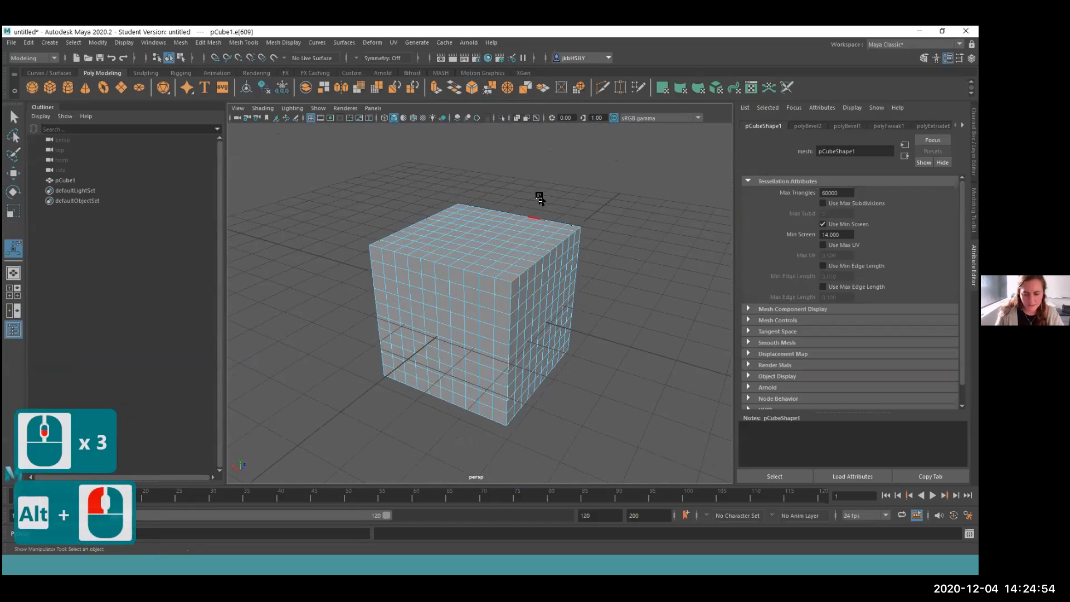
key("space")
left_click_drag(545, 341, 482, 260)
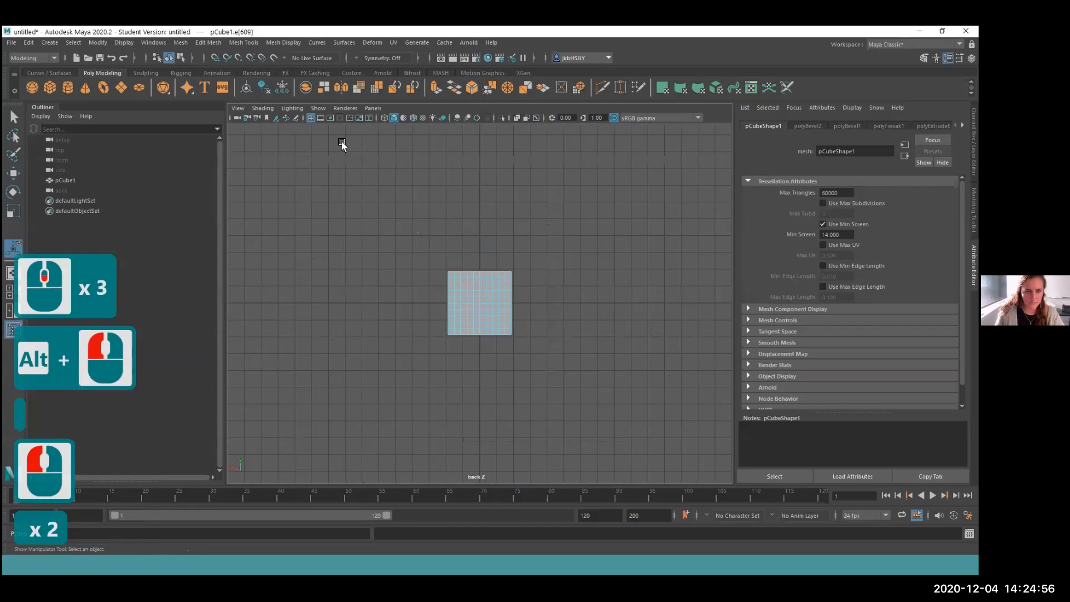
left_click(373, 108)
mouse_move(393, 137)
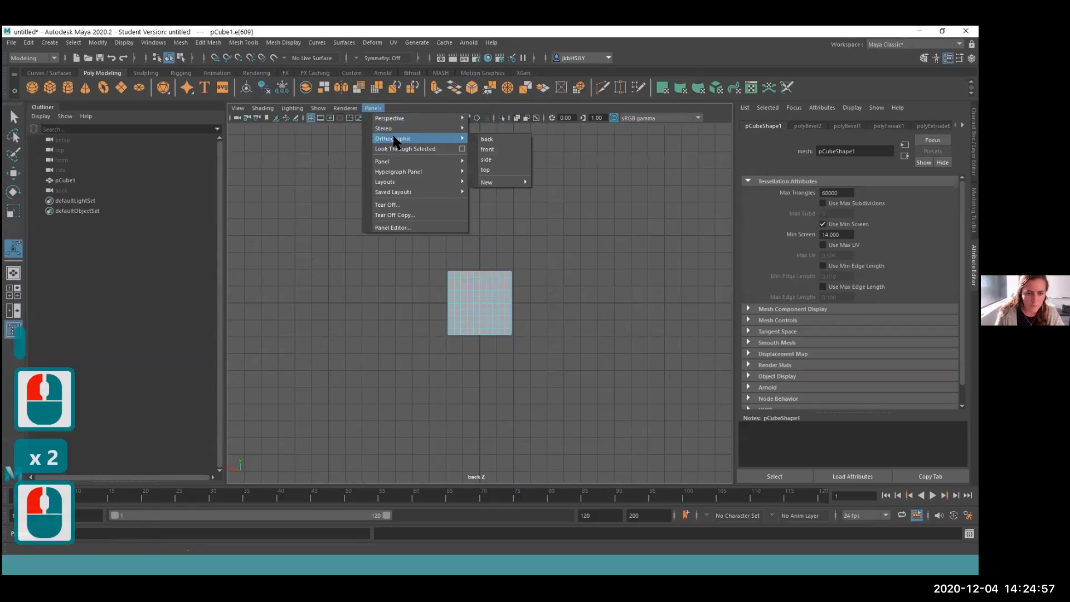
left_click(488, 159)
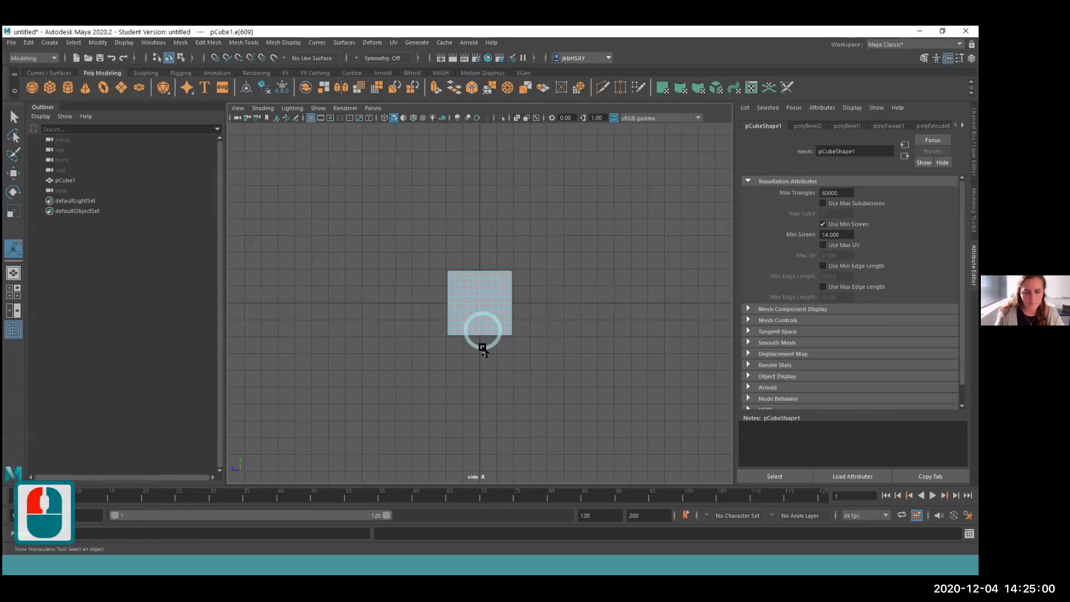
- Select all edges along one vertical side of the cube in the side view and bevel them
scroll(482, 348, "up", 7)
scroll(483, 348, "up", 2)
left_click_drag(579, 190, 595, 422)
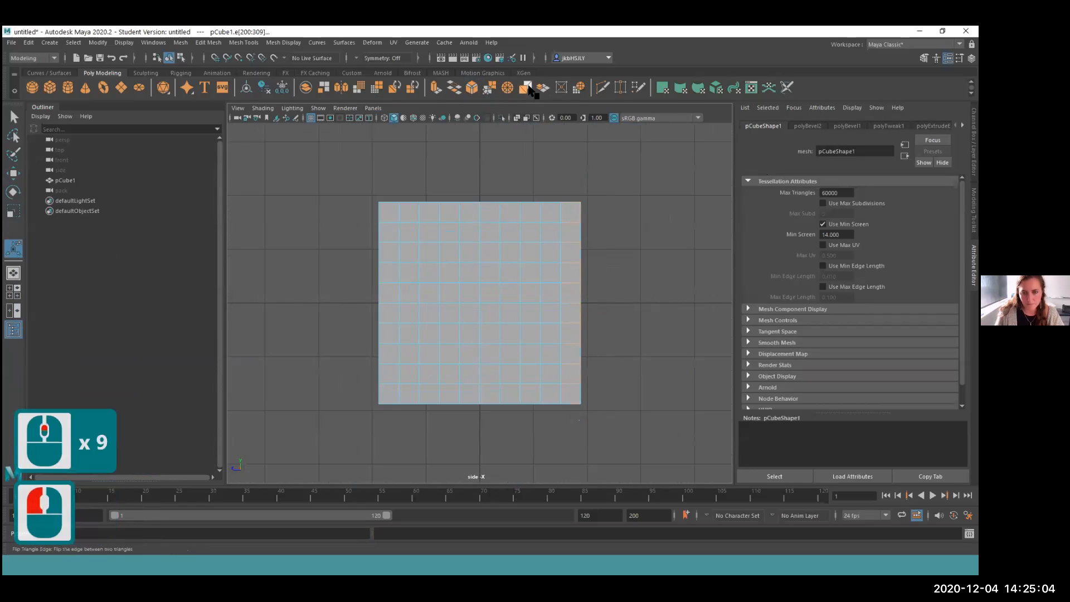
left_click(473, 88)
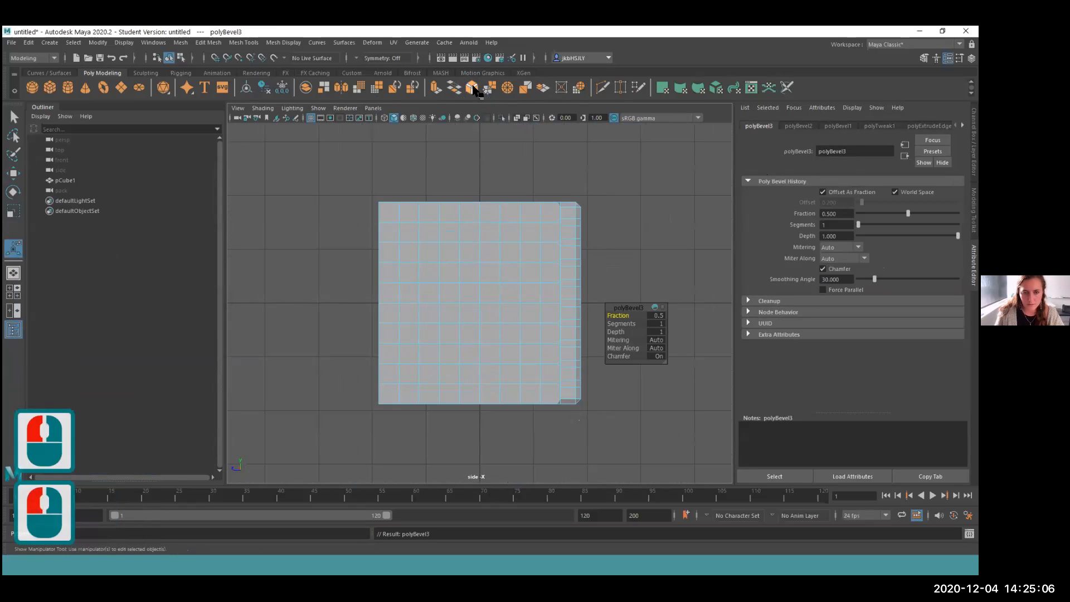
- Return to the perspective view and examine the beveled side of the cube from several angles
left_click(368, 109)
mouse_move(453, 120)
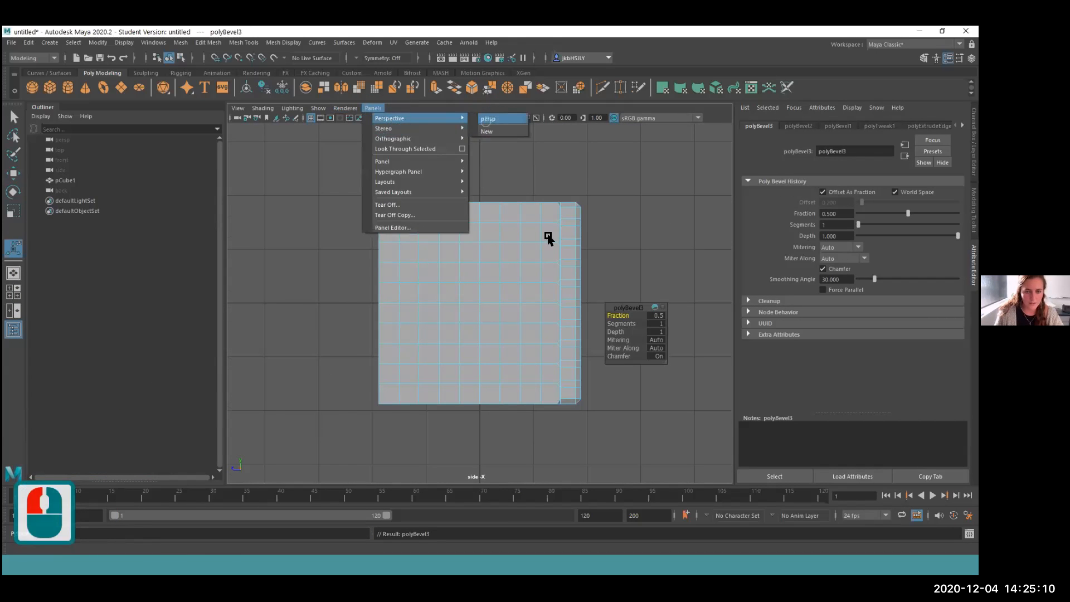
left_click(486, 120)
left_click(545, 364)
left_click_drag(514, 353, 565, 255, "alt")
scroll(664, 232, "up", 3)
scroll(666, 226, "down", 1)
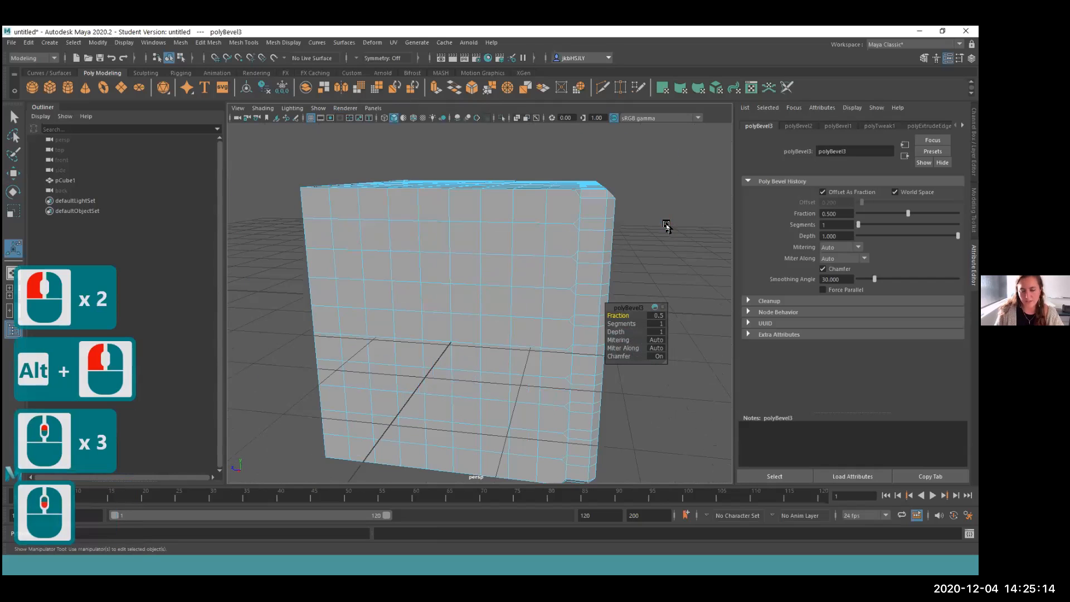
left_click_drag(568, 219, 490, 291, "alt")
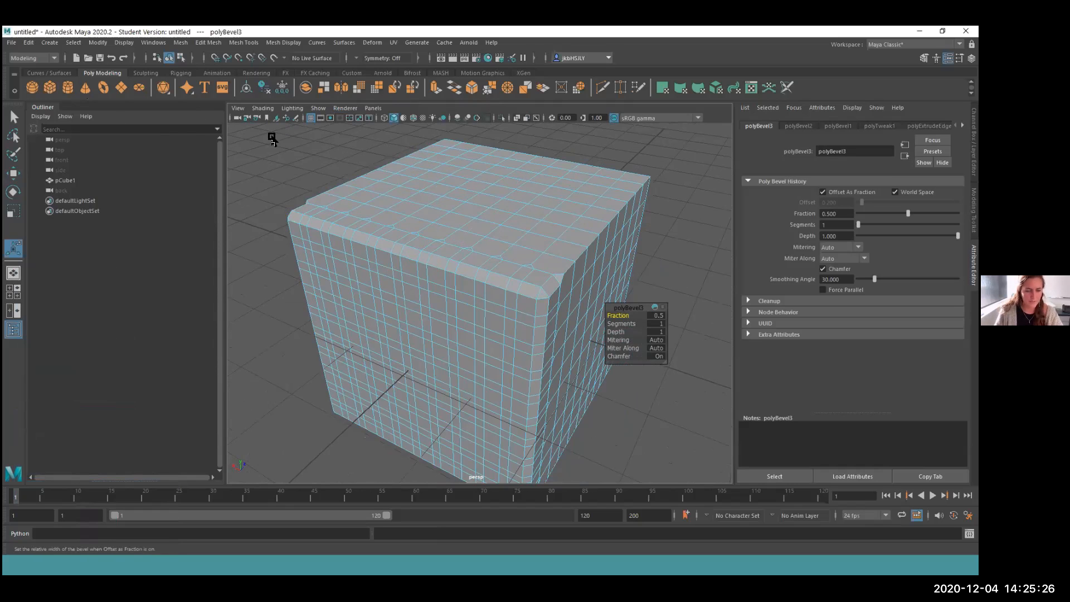
- Delete the entire beveled mesh and create a new polygon cube at the origin
left_click_drag(466, 270, 690, 526)
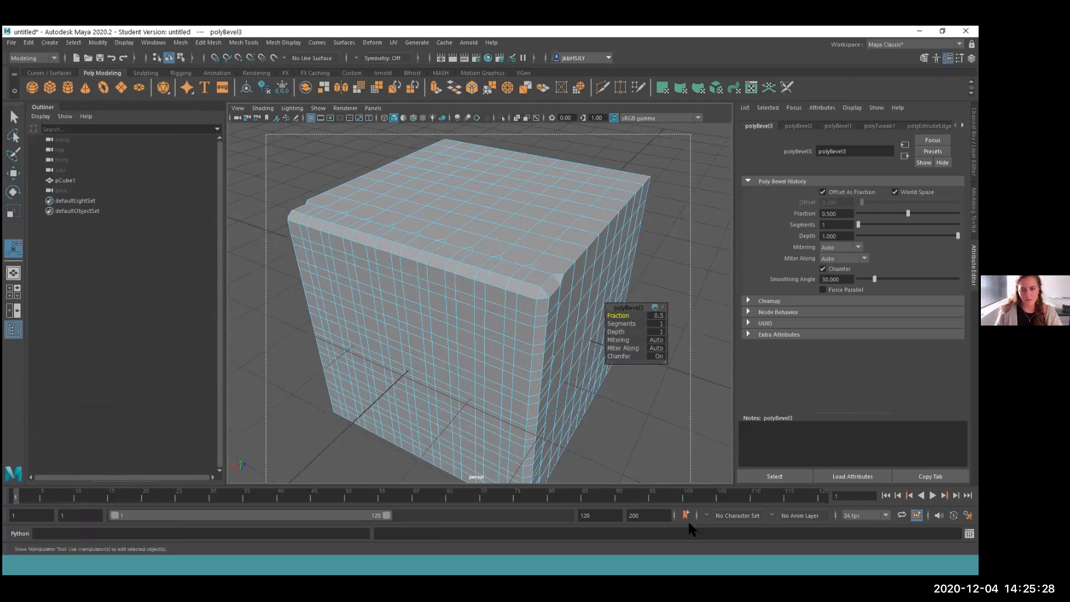
key("Delete")
left_click(66, 86)
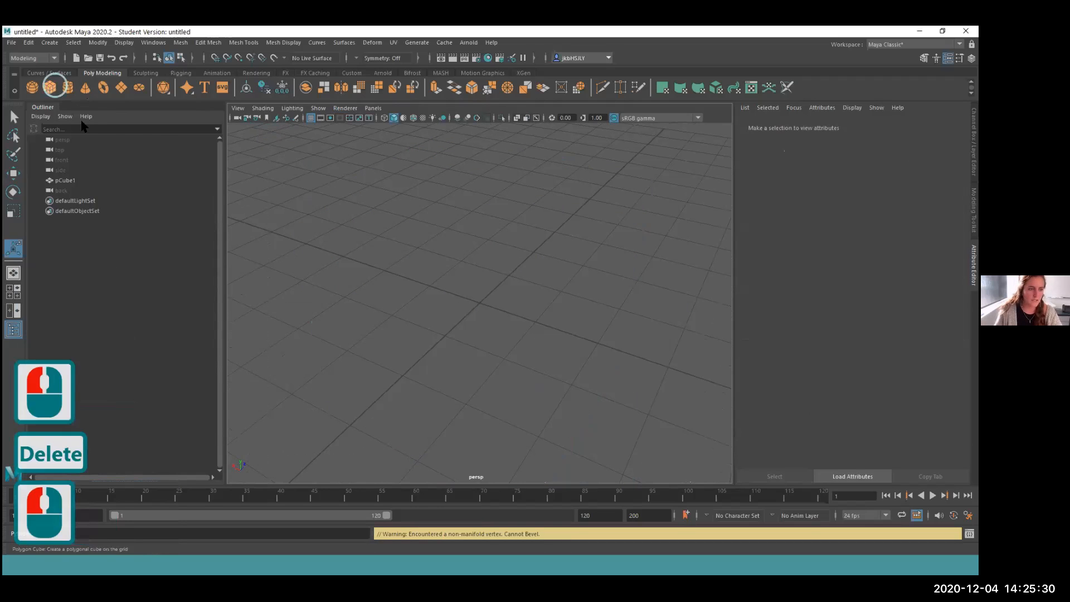
scroll(475, 300, "up", 4)
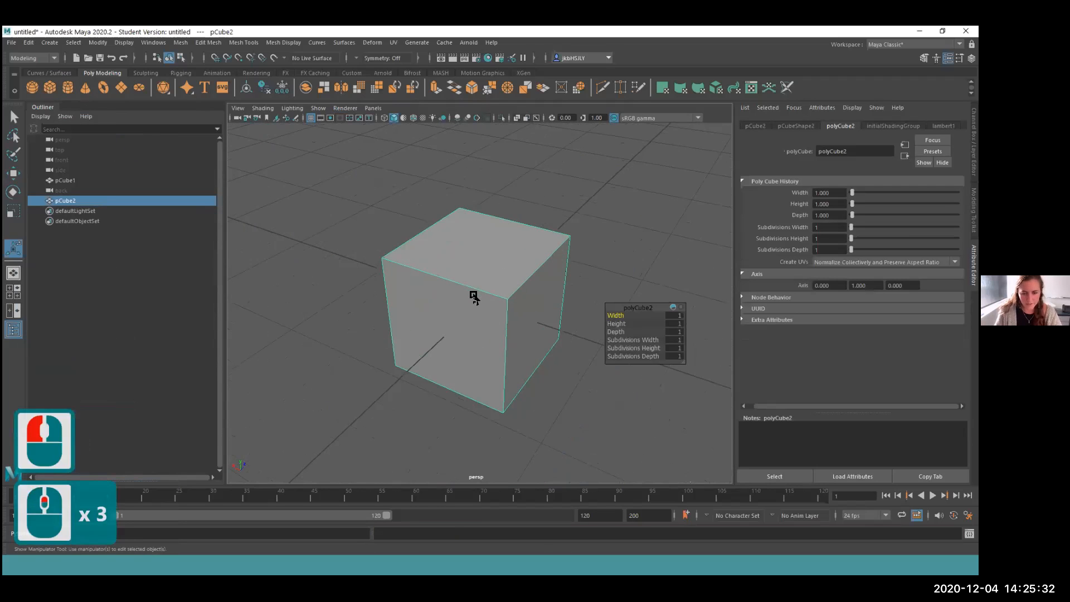
- Switch the new cube to edge selection mode and bevel its top front edge with 4 segments
left_click(428, 262)
left_click(435, 269)
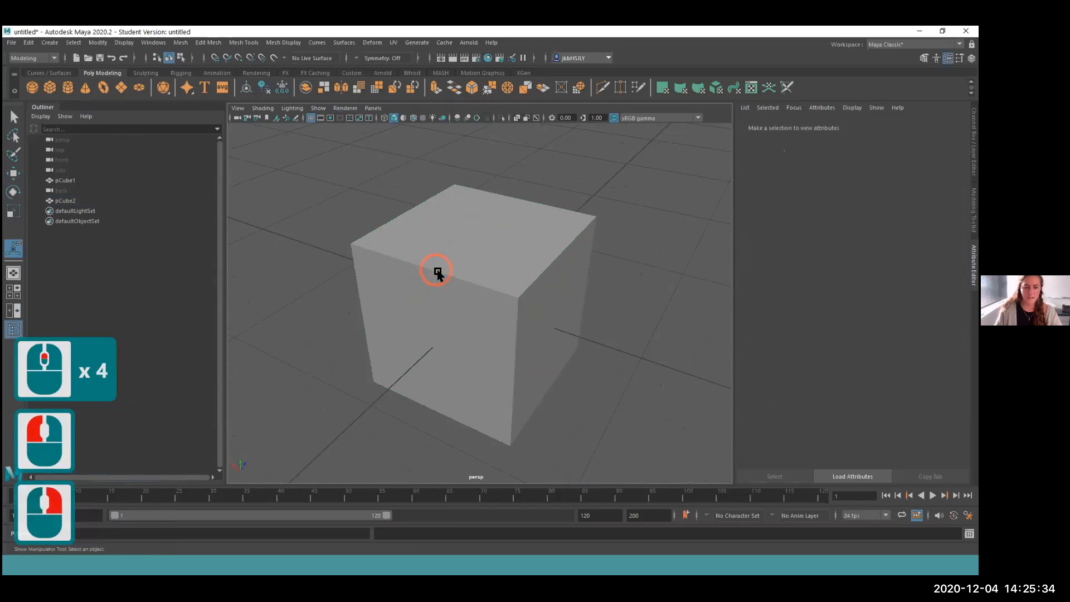
right_click(436, 261)
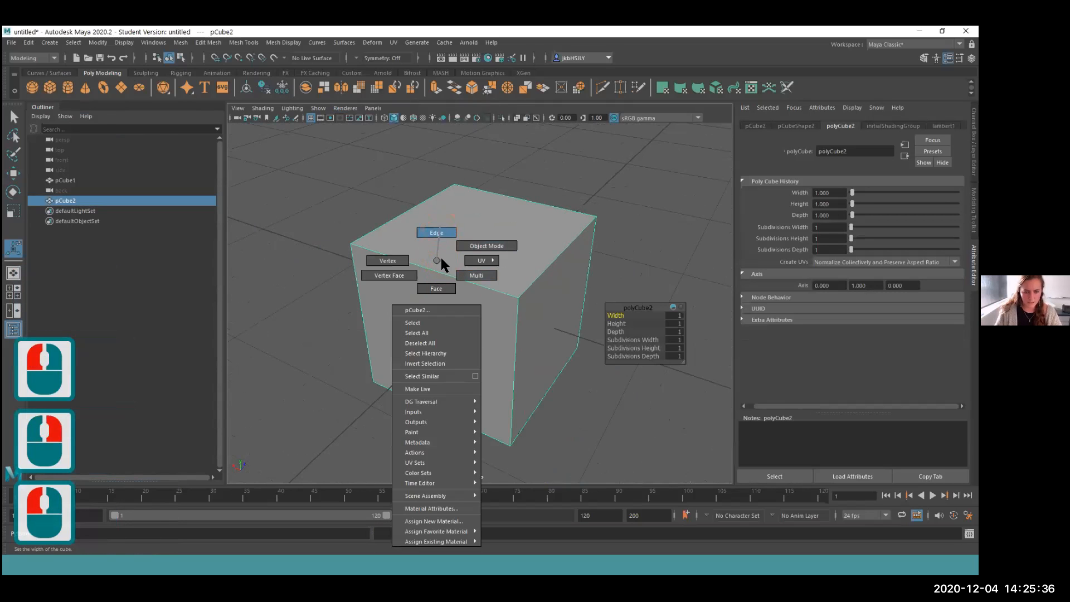
left_click(436, 232)
left_click(482, 222)
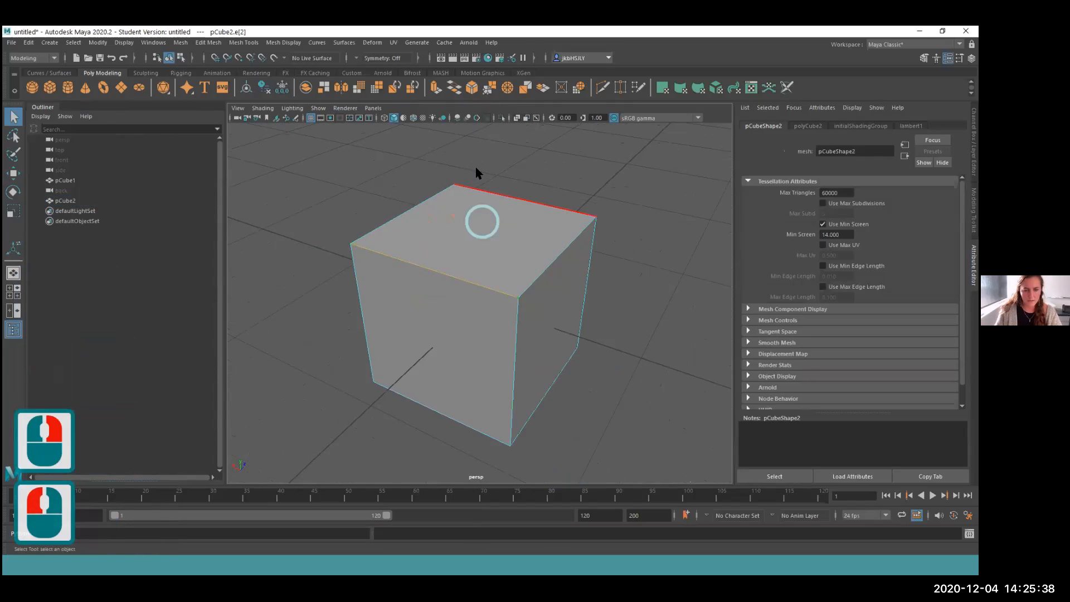
left_click(467, 85)
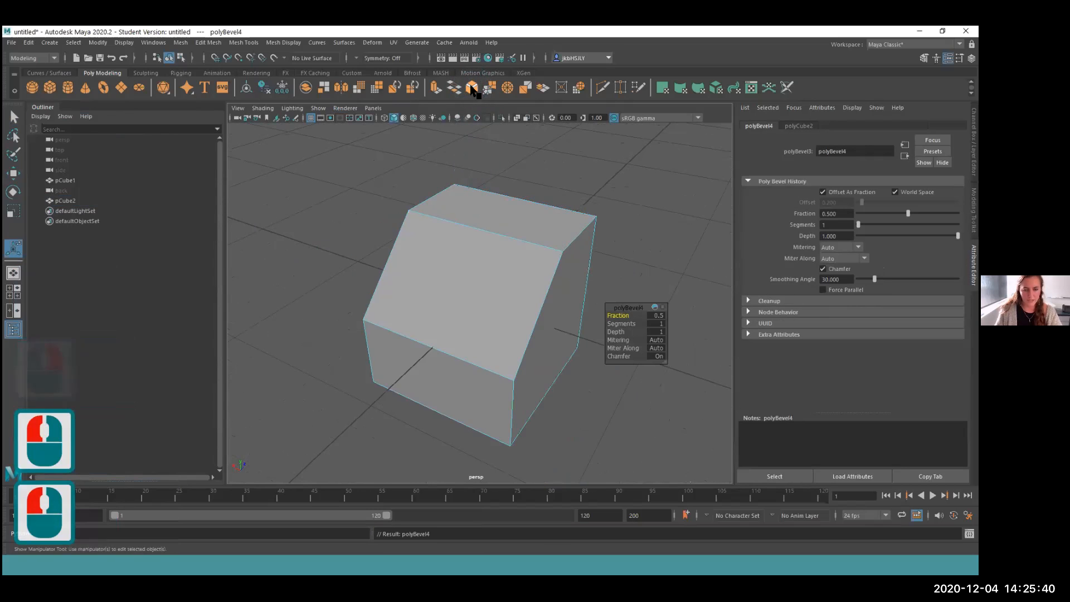
left_click(662, 325)
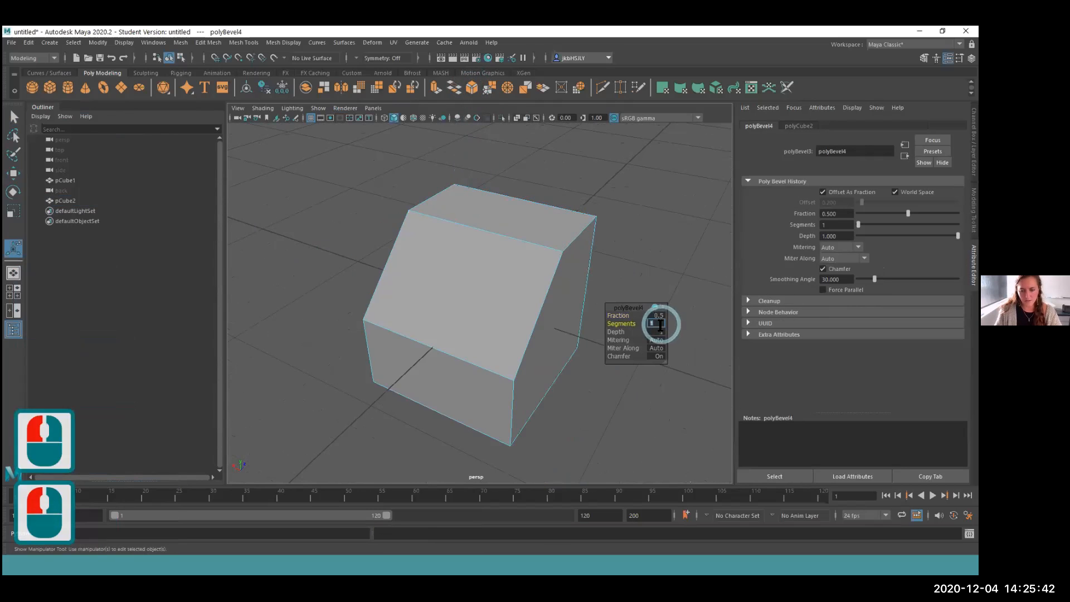
type("4")
key("Return")
left_click_drag(459, 346, 530, 325, "alt")
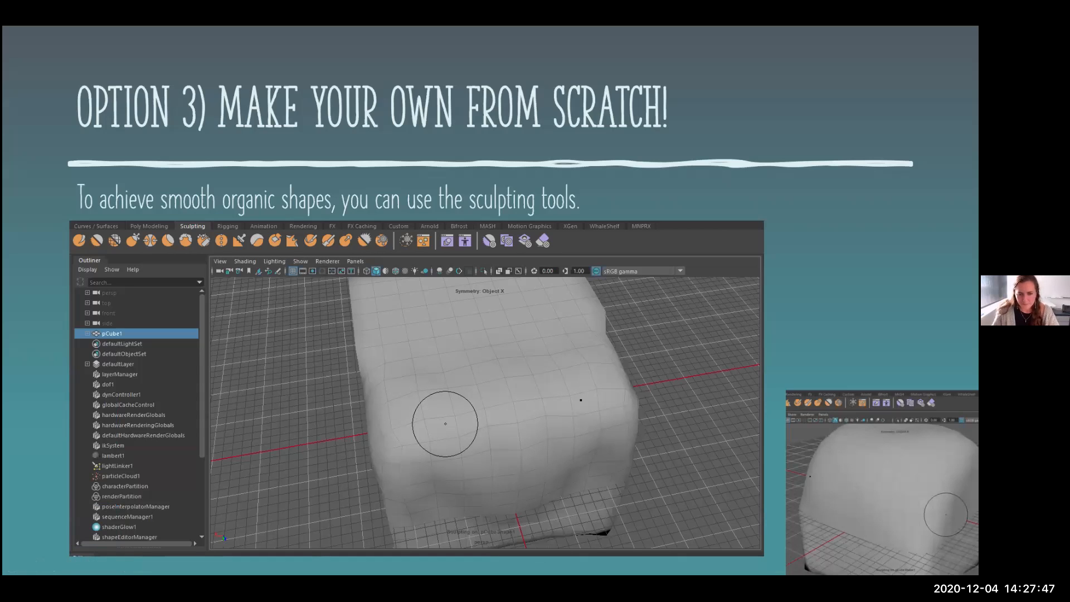
key("Right")
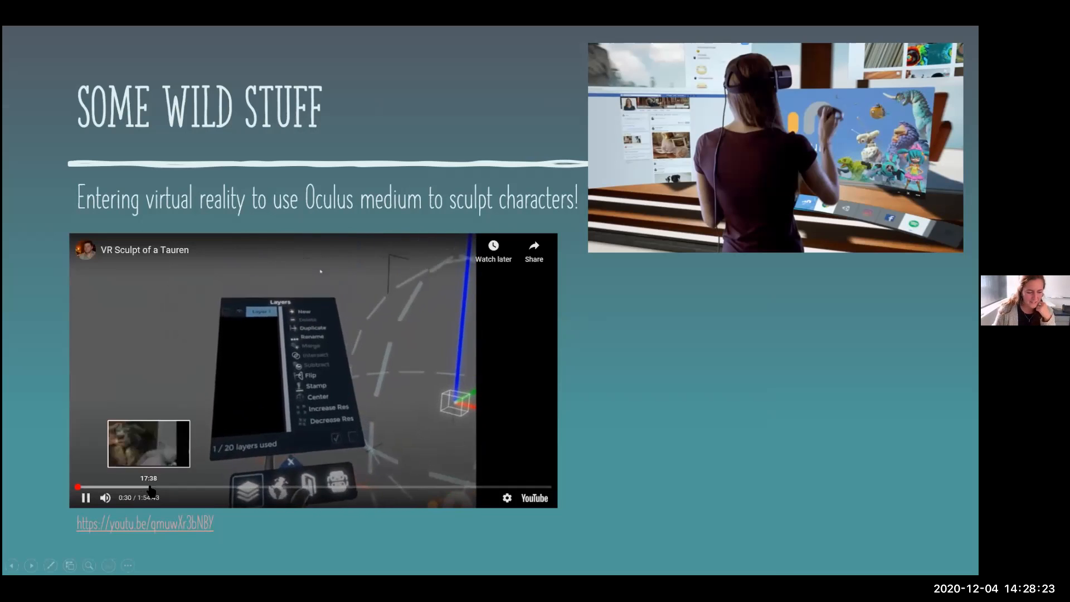
left_click(150, 490)
left_click(123, 487)
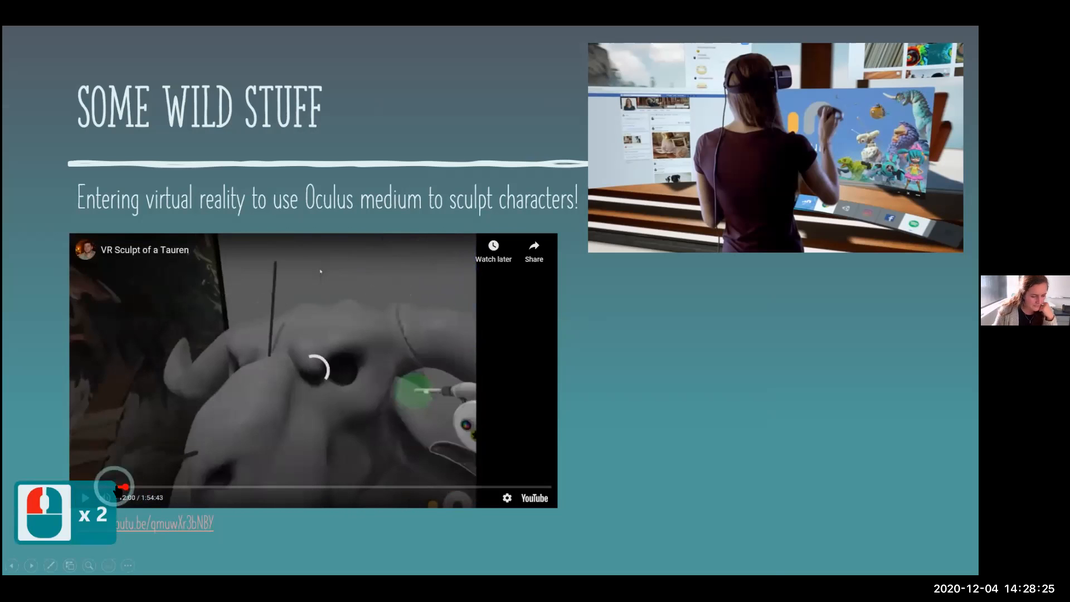
left_click(96, 488)
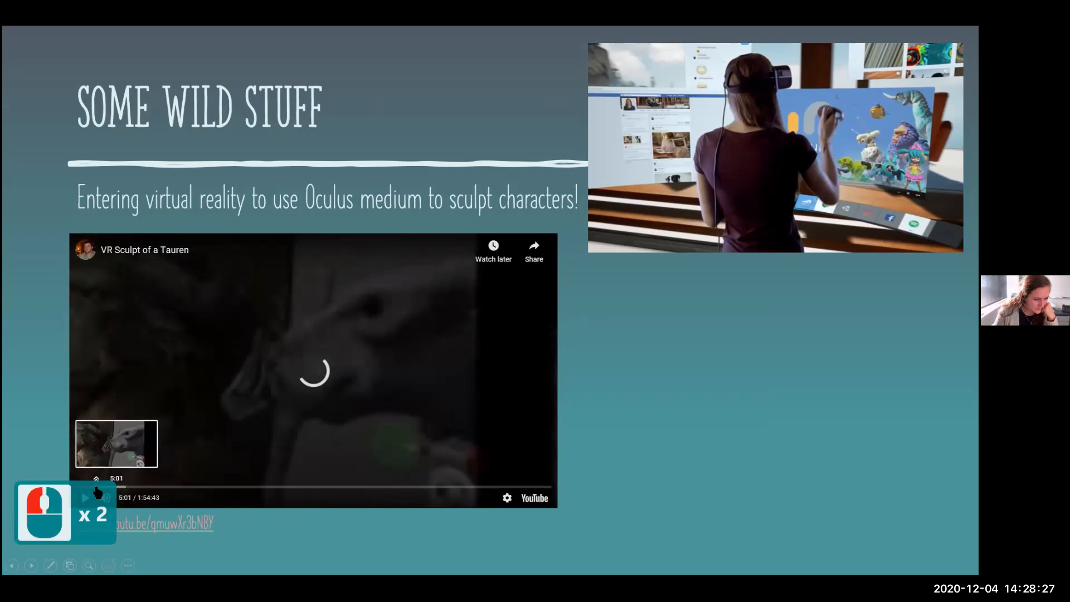
left_click(98, 487)
left_click(96, 487)
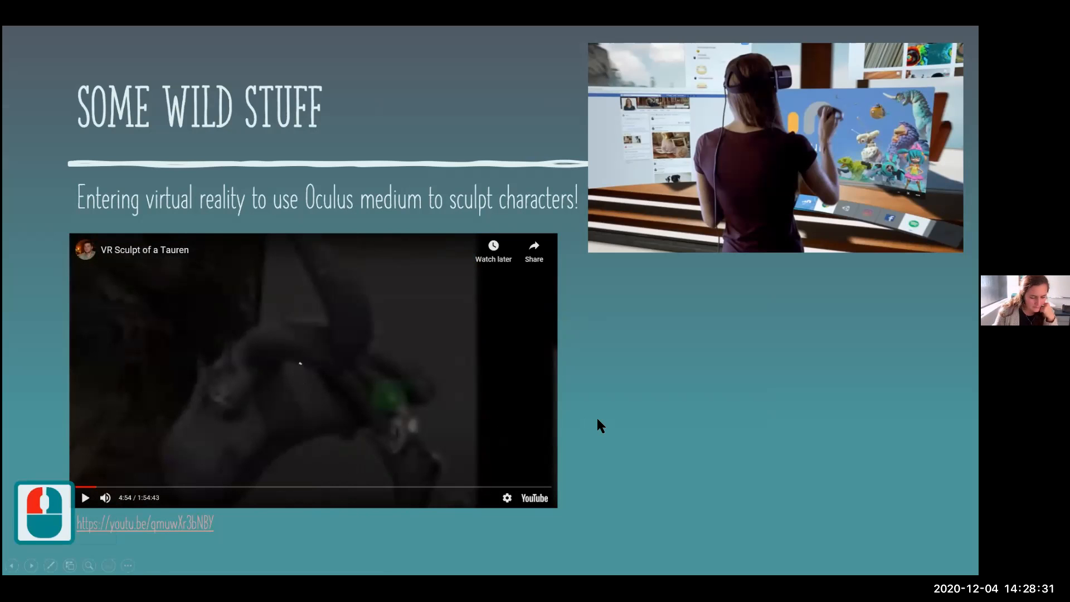
left_click(83, 497)
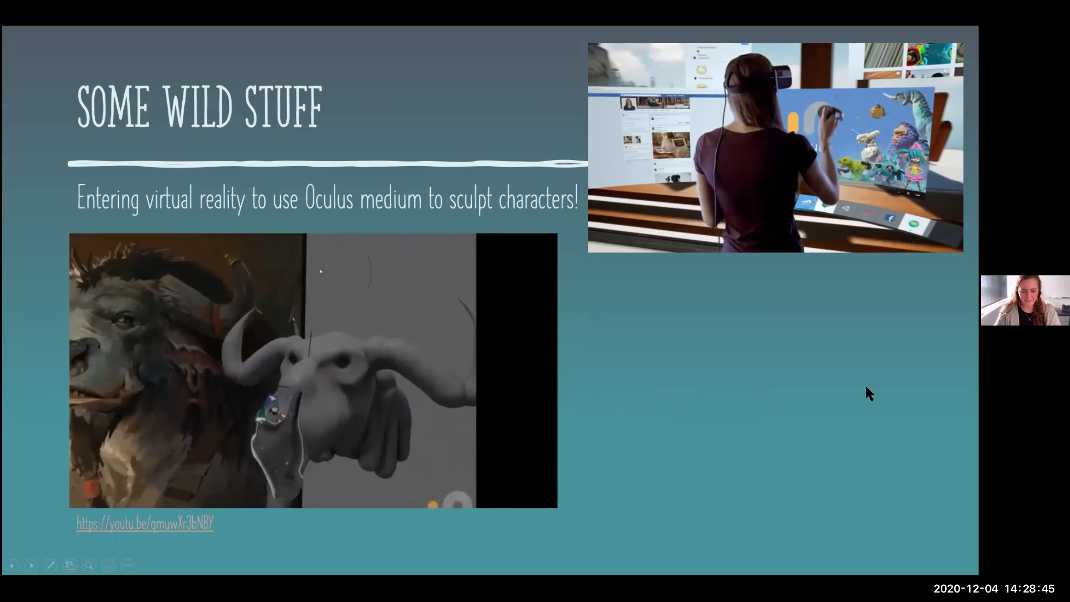
left_click(841, 387)
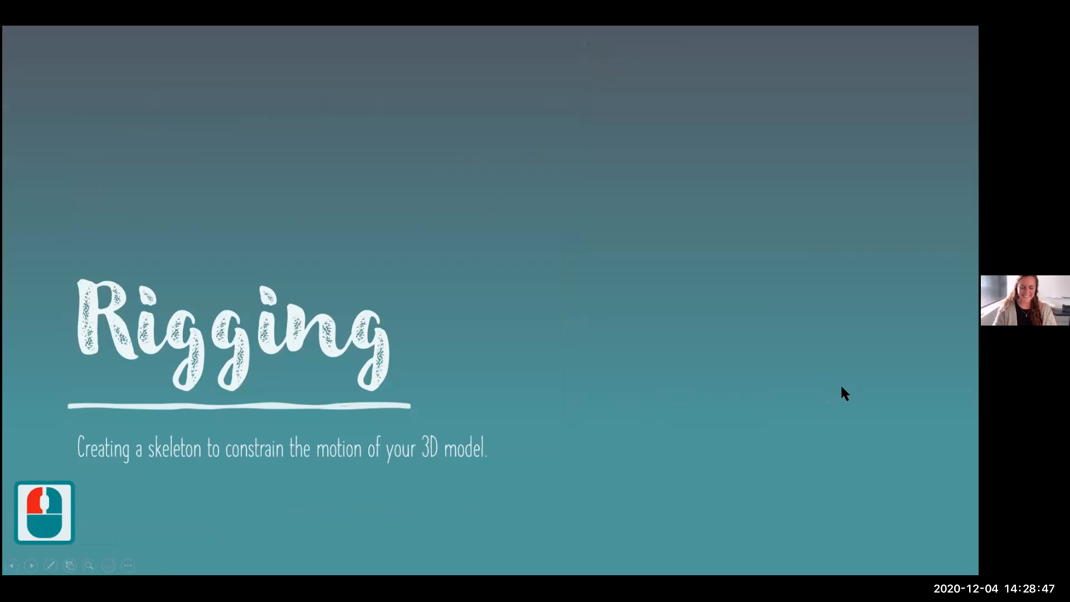
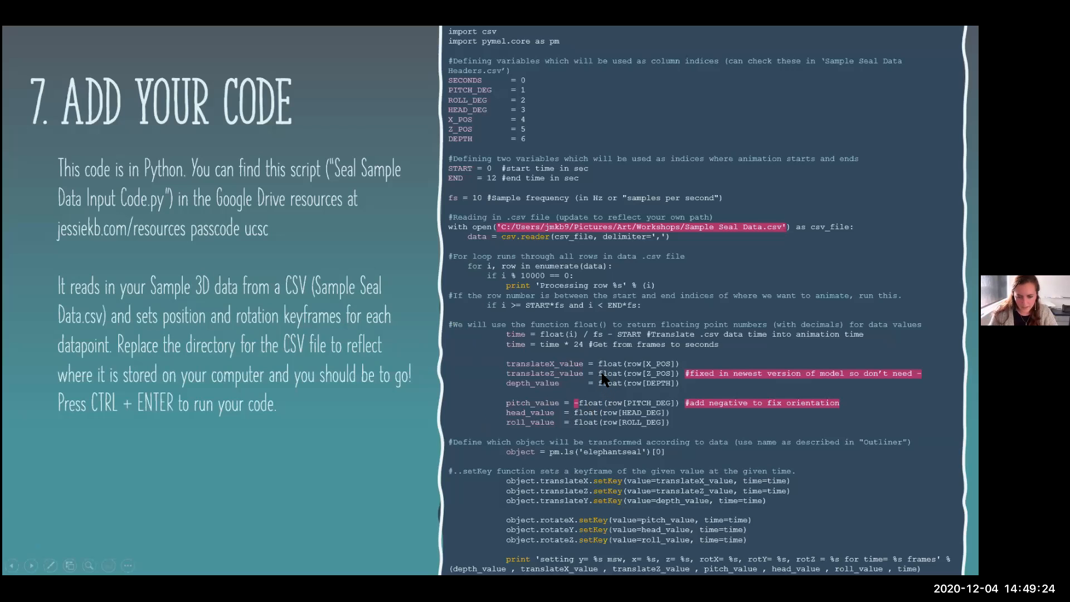
- Switch to Maya's Script Editor and remove the minus sign before float(row[Z_POS]) in the translateZ_value line
key("alt+Tab")
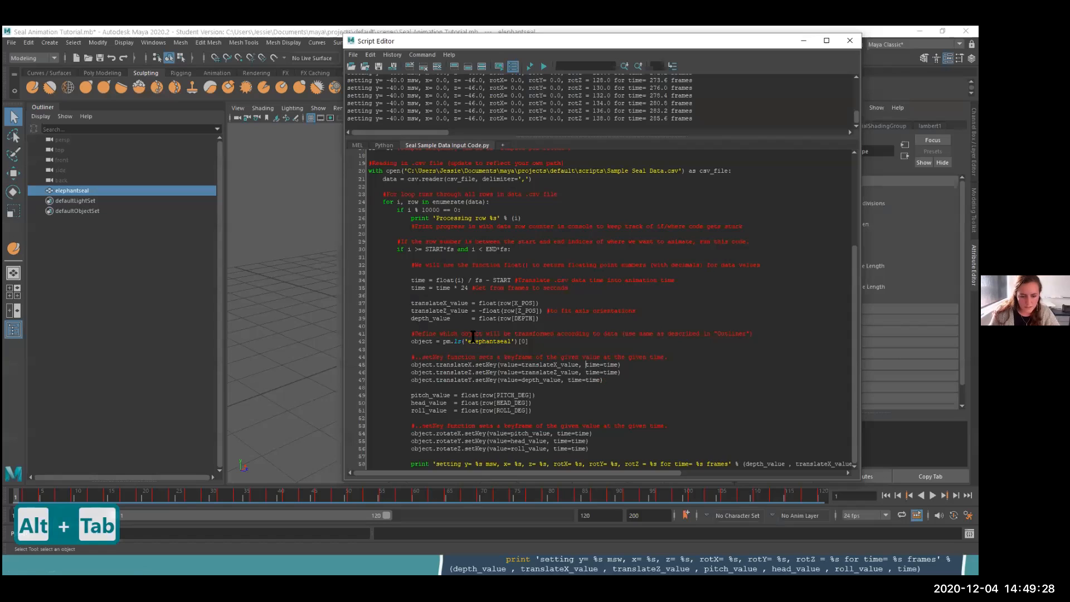
left_click(483, 310)
key("BackSpace")
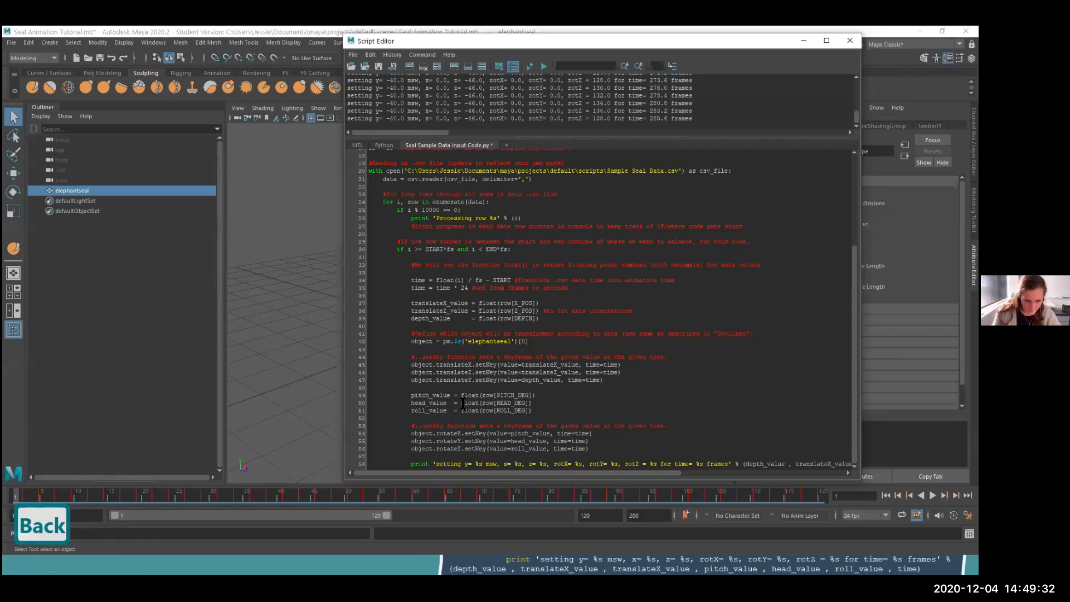
- Check the code slide and add a minus sign before float(row[PITCH_DEG]) in the script's pitch_value line
key("alt")
key("alt+Tab")
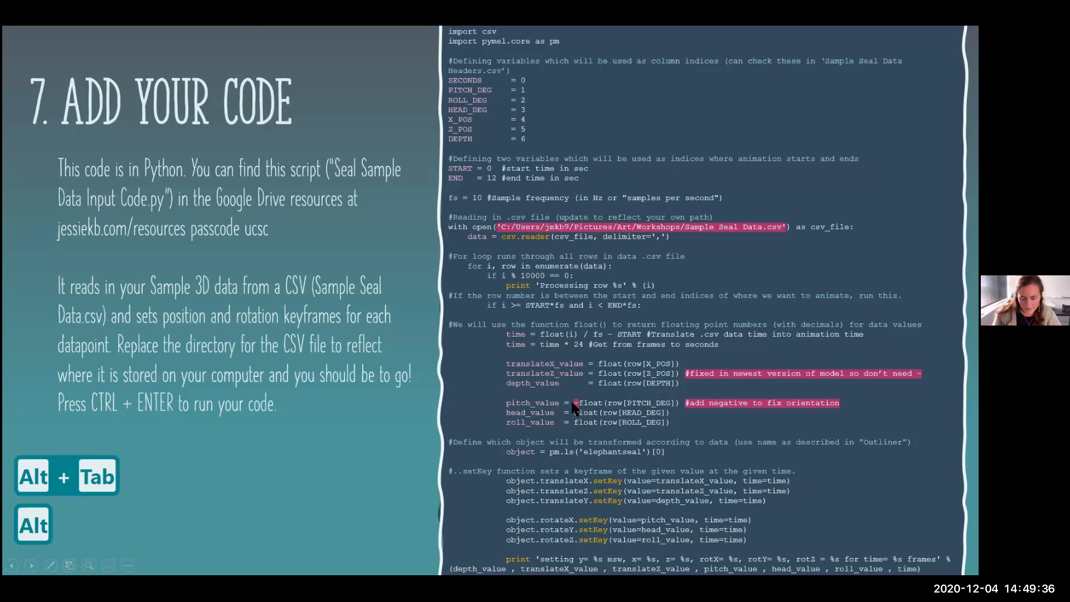
key("alt+Tab")
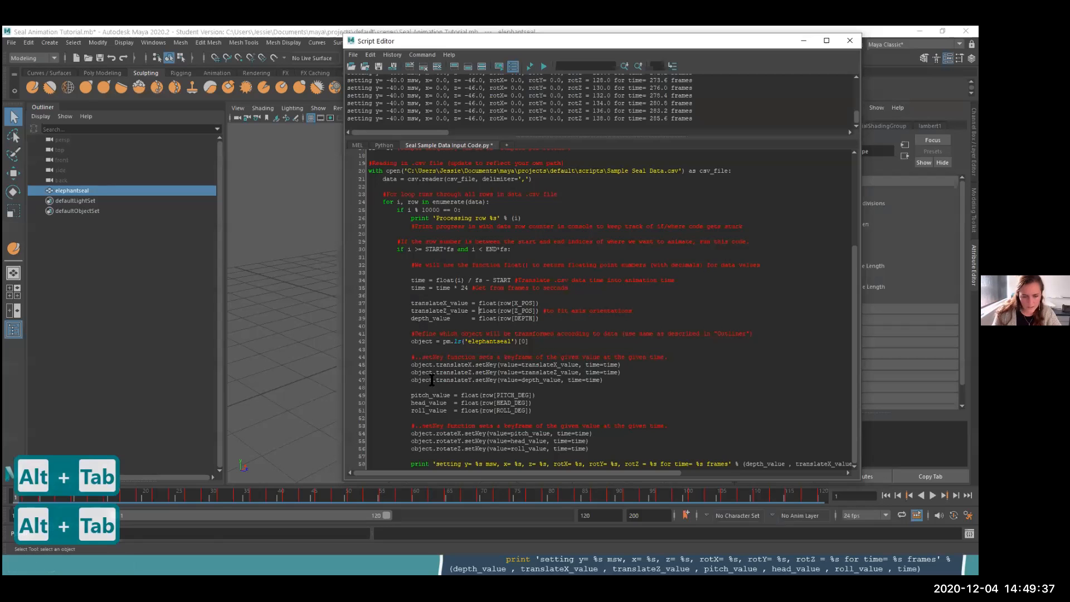
left_click(463, 397)
key("Left")
type("-")
- Run the entire Seal Sample Data Input Code.py script and minimize the Script Editor
left_click(438, 319)
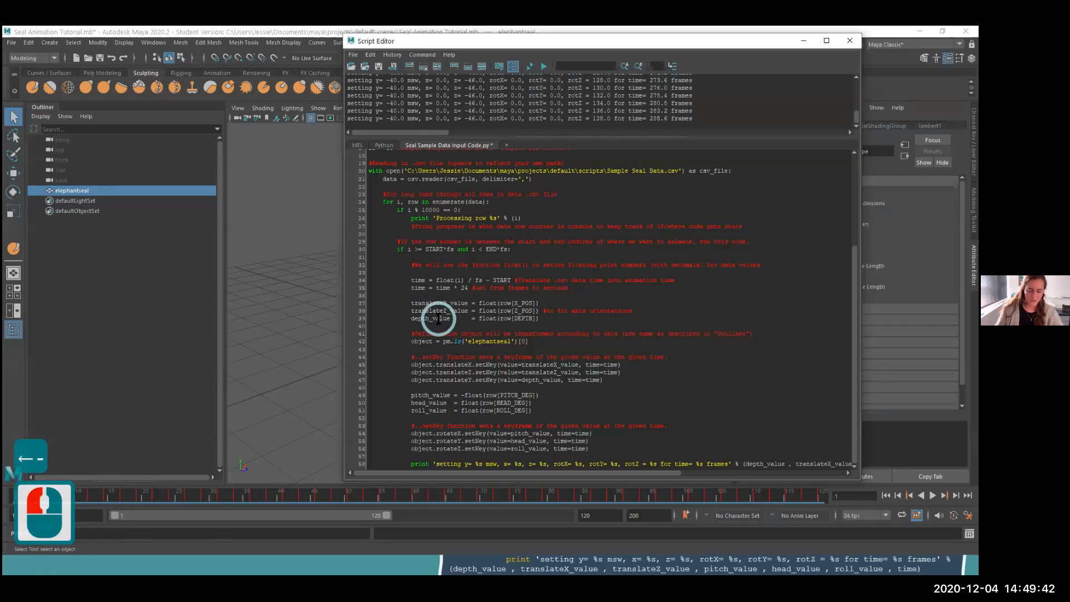
key("ctrl+a")
key("ctrl+Return")
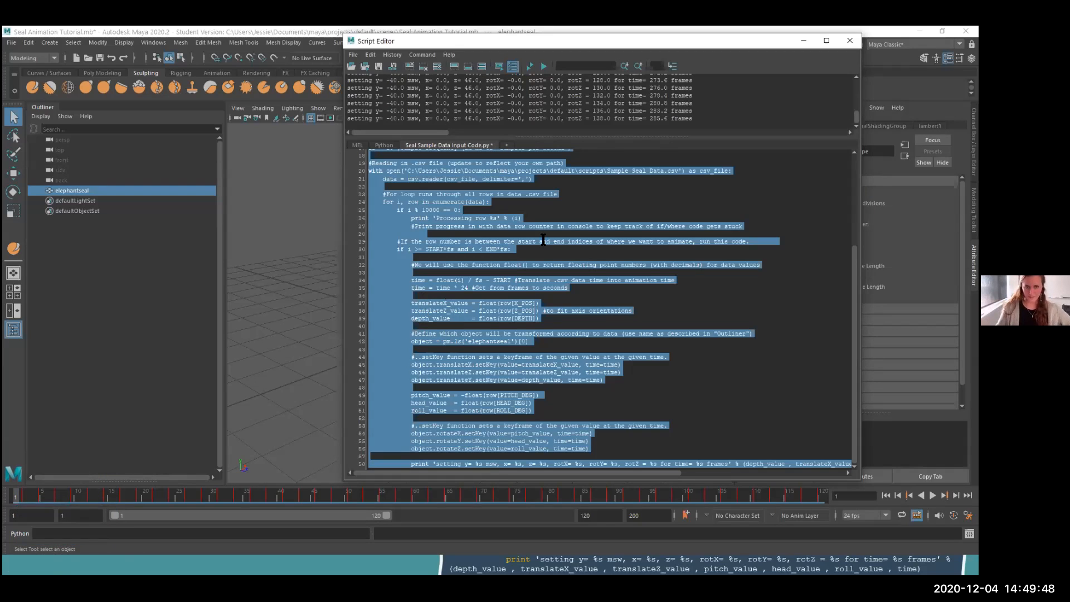
left_click(802, 43)
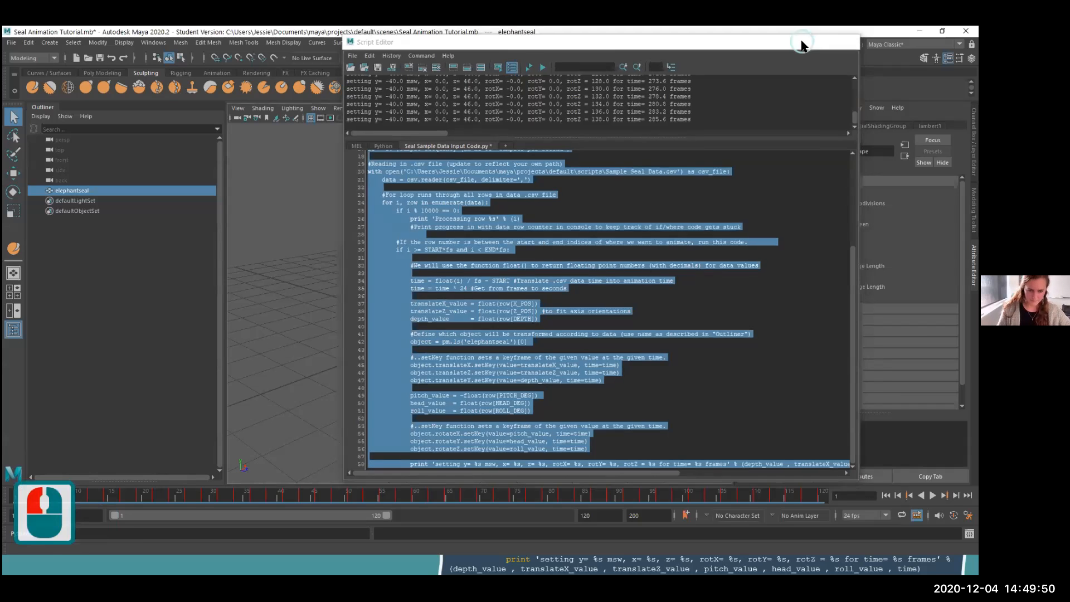
- Scrub back and forth through the early frames of the timeline to check the elephant seal's movement
scroll(419, 377, "down", 3)
scroll(419, 381, "down", 2)
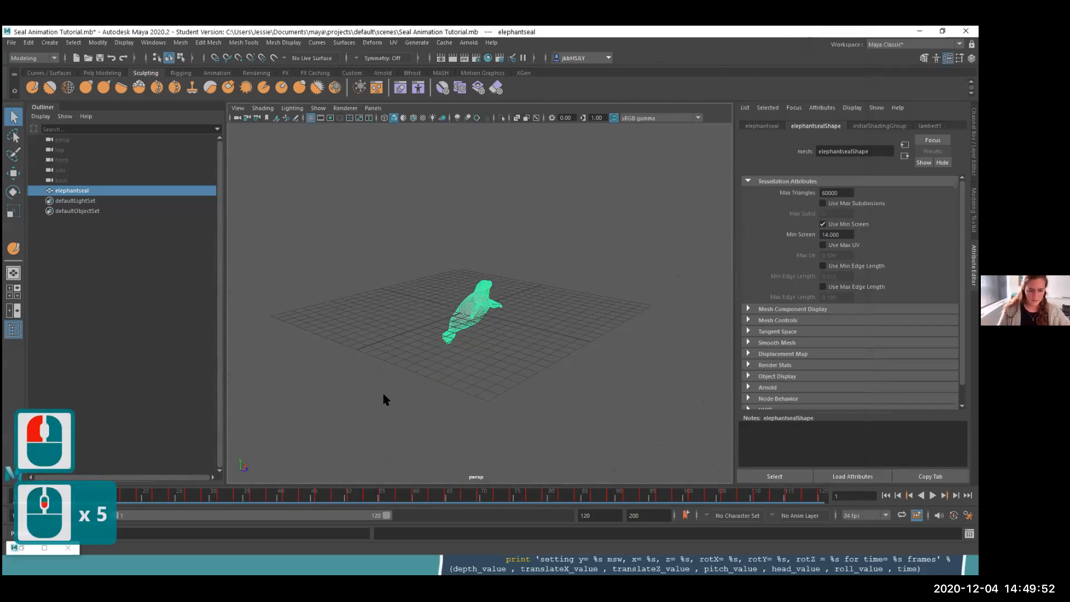
left_click(159, 497)
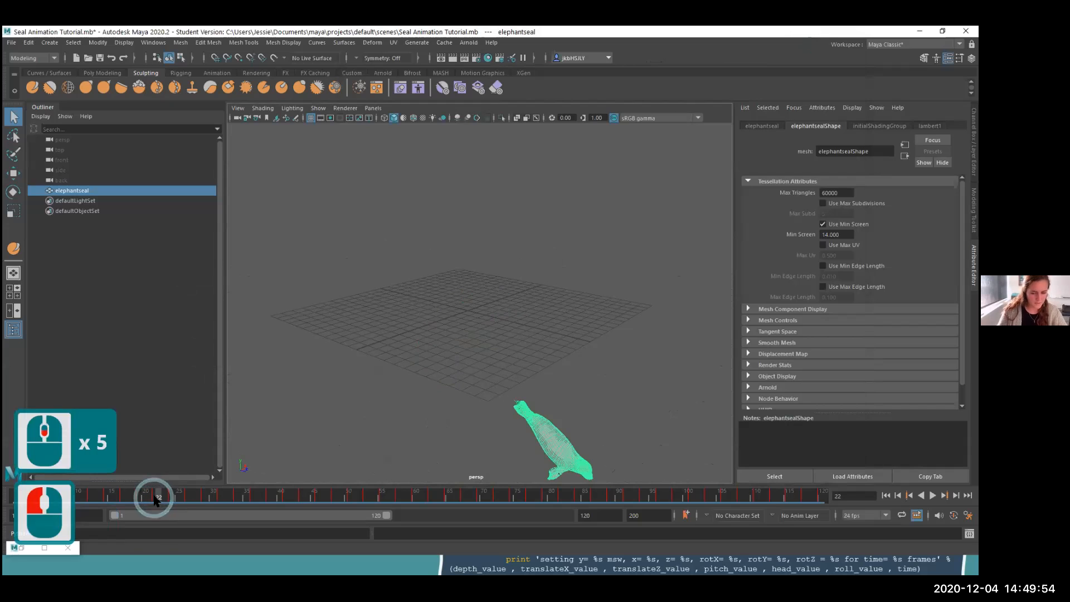
left_click(191, 496)
left_click_drag(190, 496, 56, 495)
left_click(139, 496)
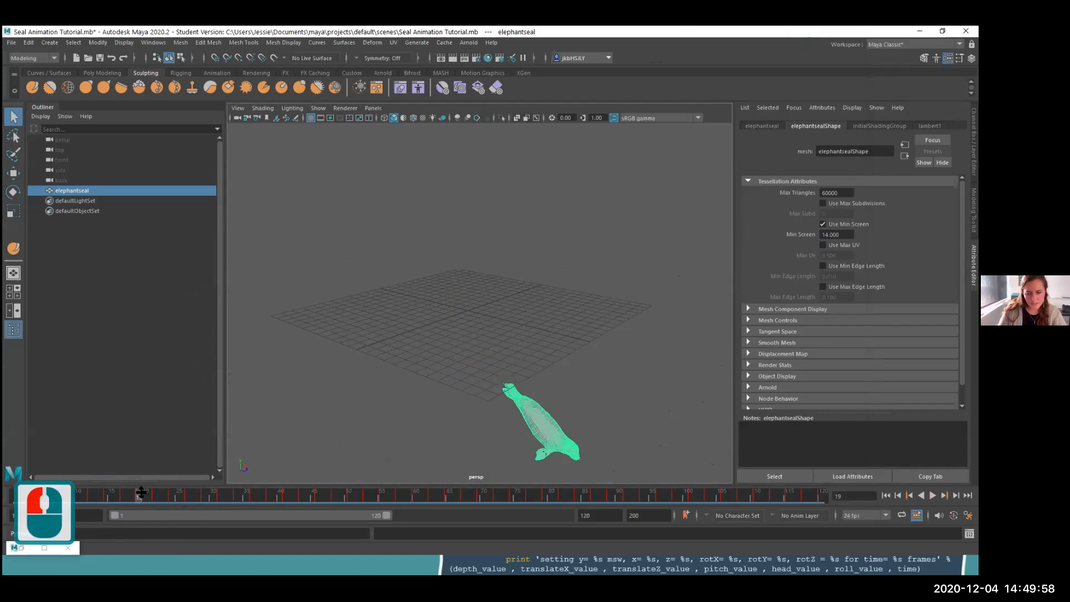
- Follow the elephant seal in the perspective view while scrubbing the timeline through to frame 120
scroll(490, 371, "down", 2)
left_click_drag(551, 441, 609, 424, "alt")
middle_click_drag(592, 435, 440, 332, "alt")
left_click_drag(443, 376, 446, 399, "alt")
left_click_drag(216, 494, 521, 519)
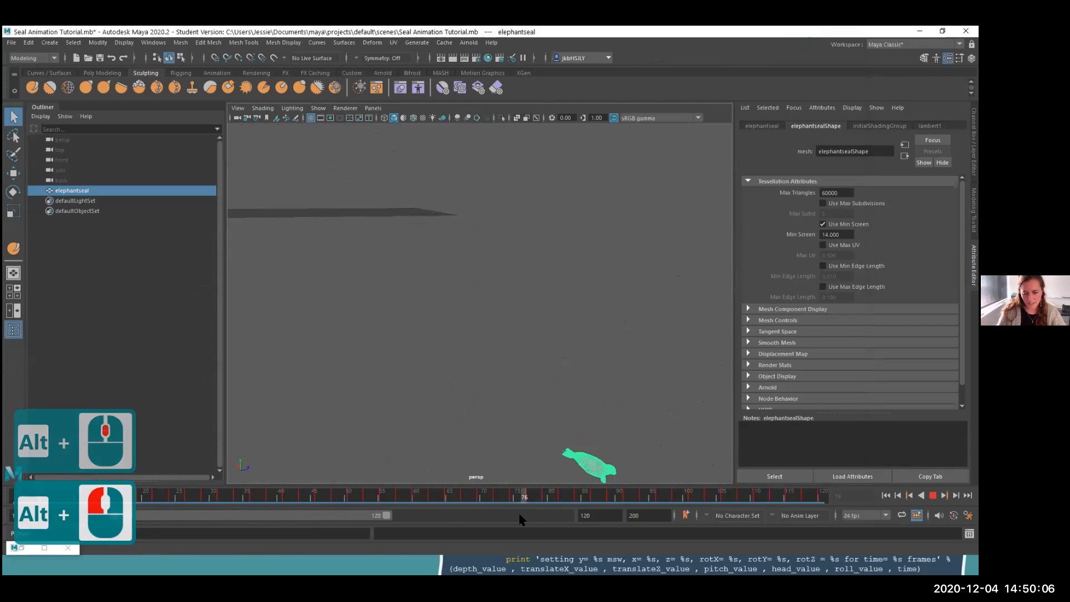
middle_click_drag(651, 455, 387, 231, "alt")
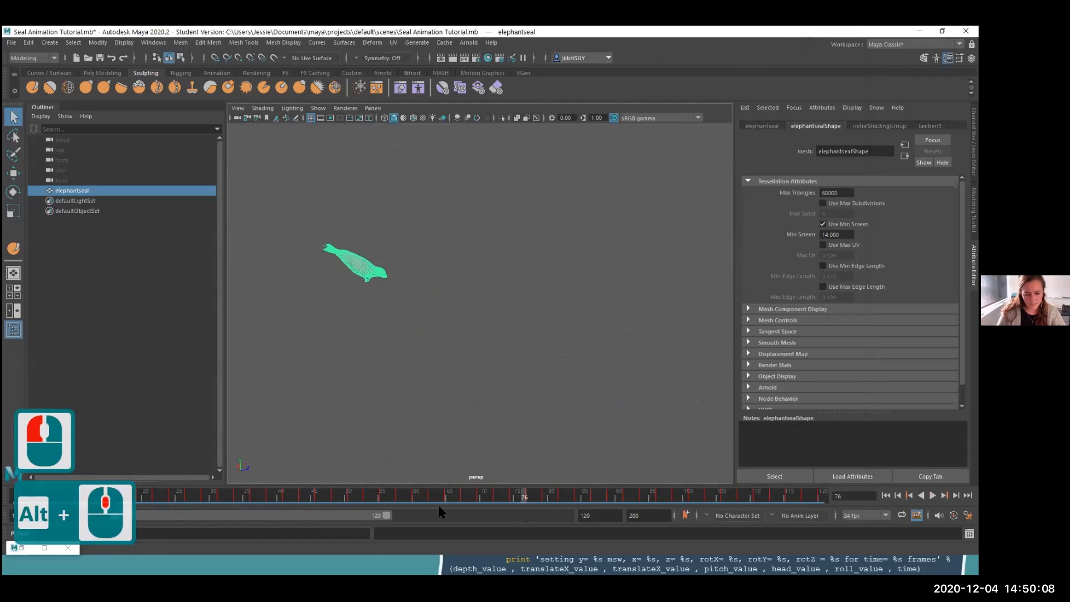
left_click_drag(463, 495, 832, 492)
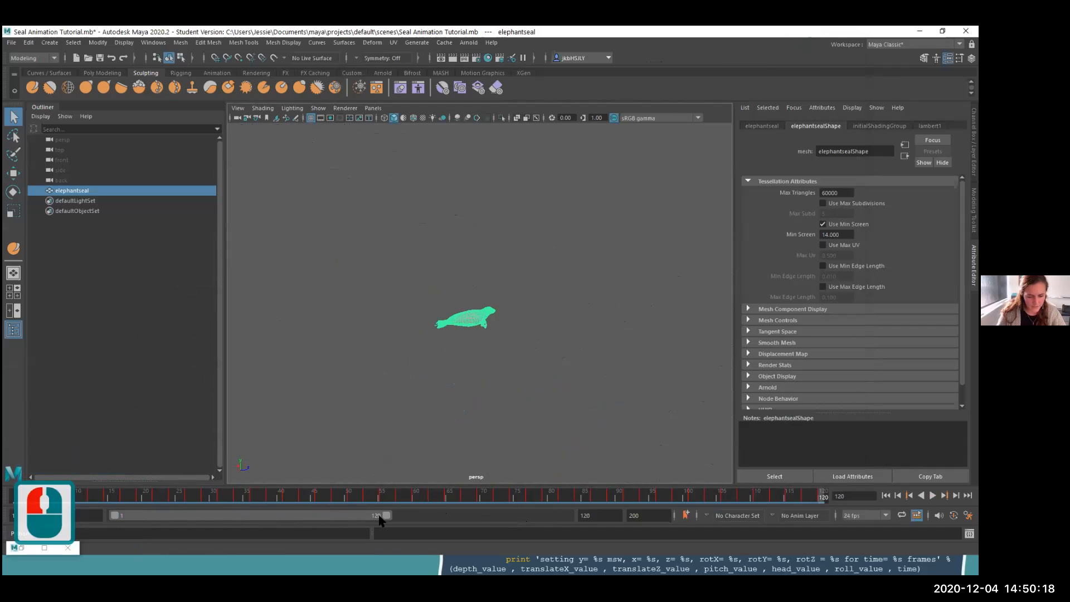
left_click(623, 495)
left_click_drag(623, 495, 819, 495)
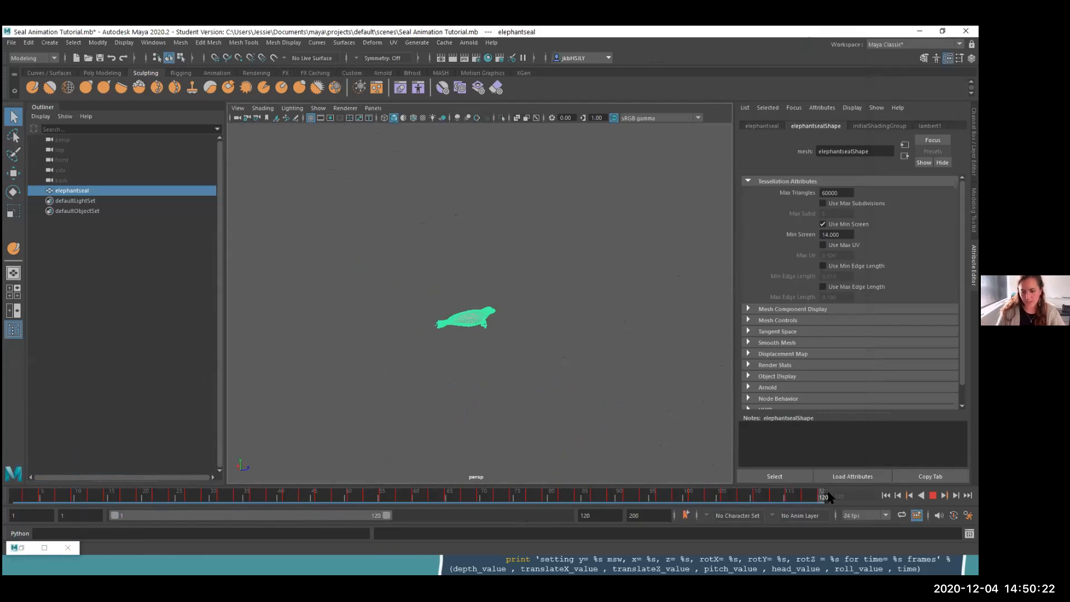
left_click_drag(821, 496, 595, 504)
- Extend the playback range and set its end frame to 286
left_click_drag(374, 518, 586, 517)
left_click(592, 515)
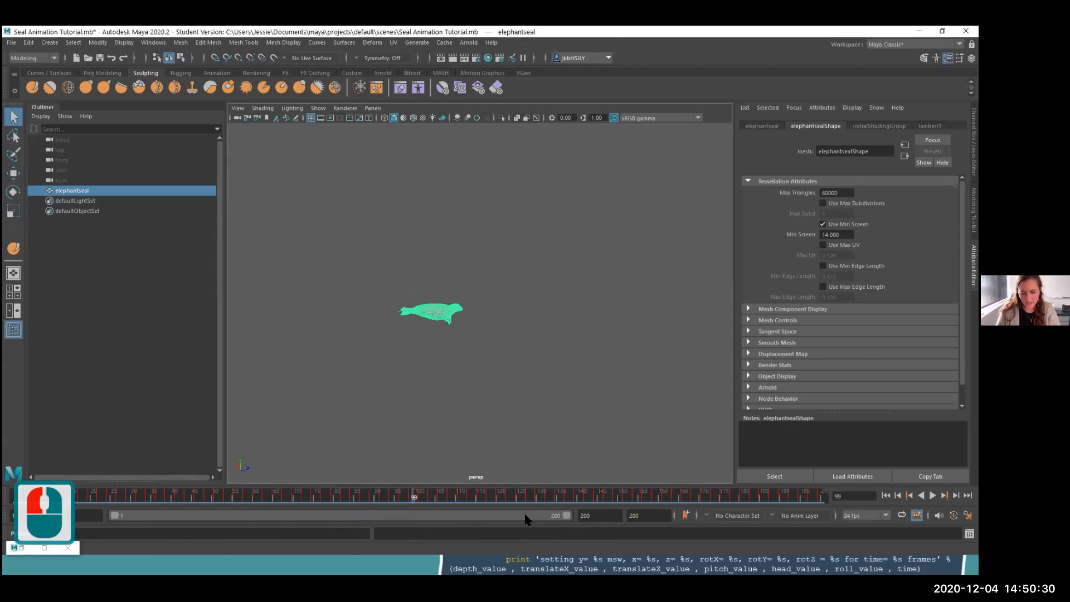
left_click_drag(596, 515, 568, 515)
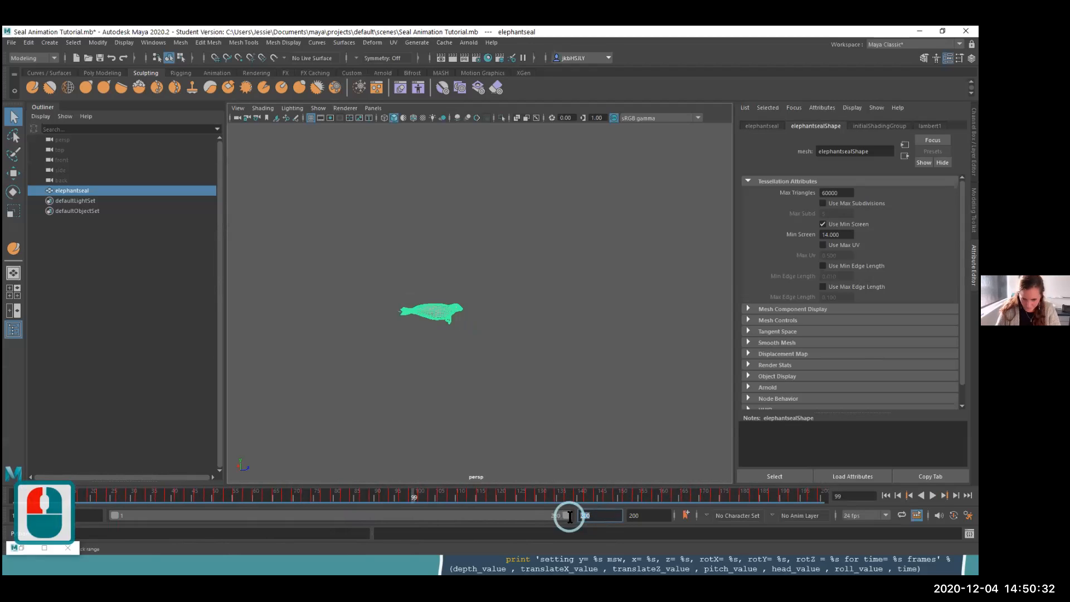
type("286")
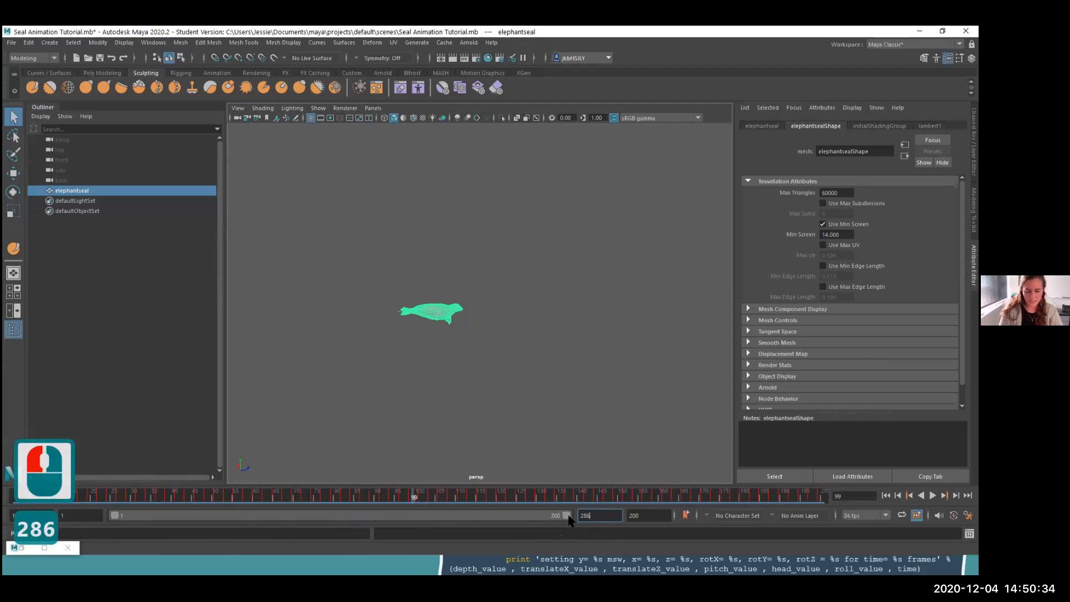
key("Return")
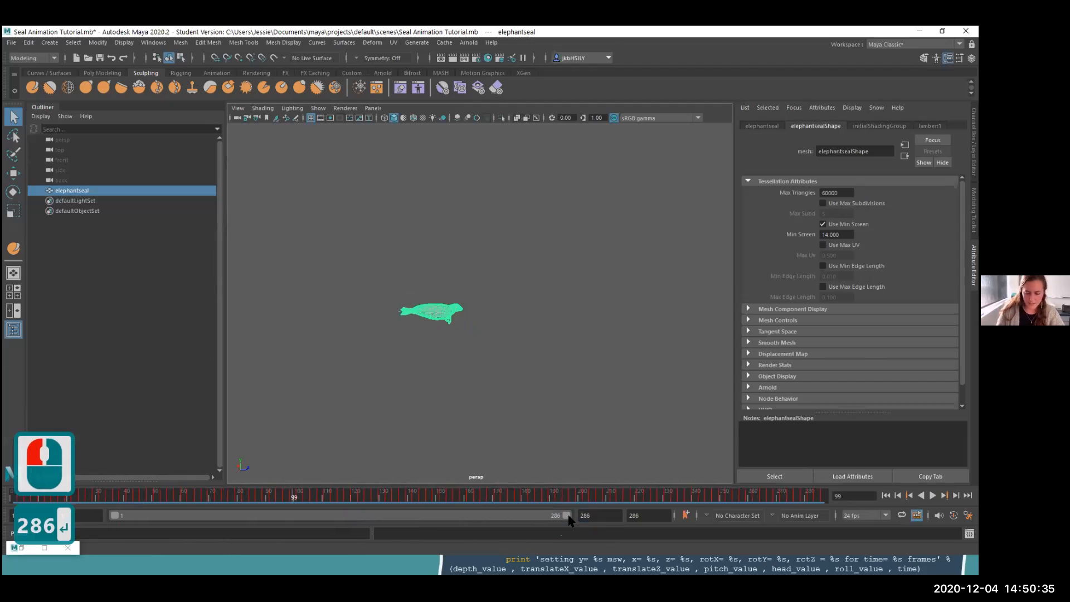
left_click(606, 517)
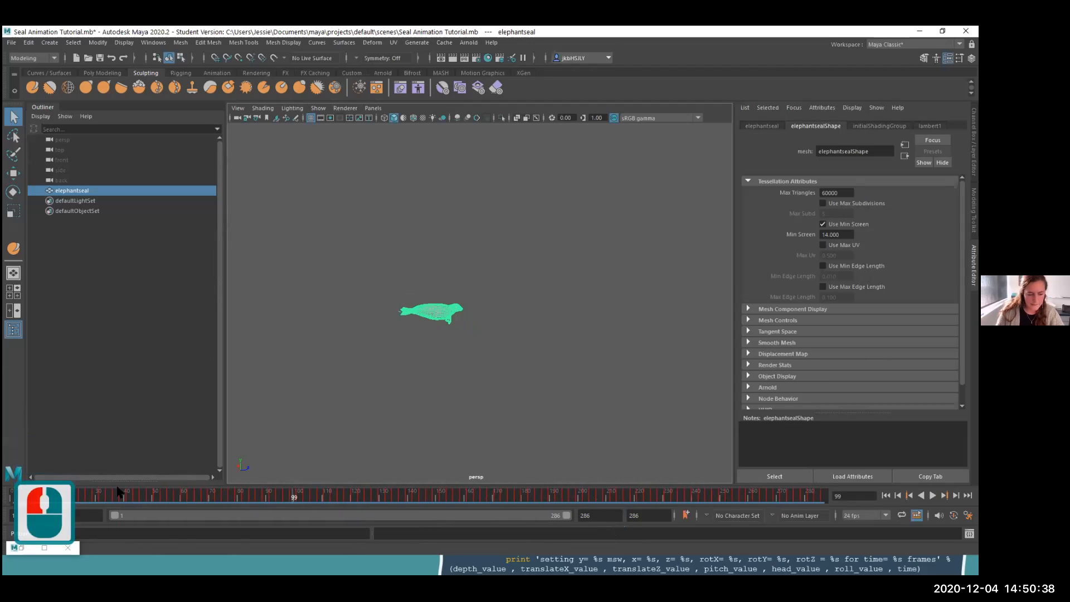
- Scrub the extended timeline through to frame 286 to review the seal's complete animation
left_click_drag(89, 496, 849, 453)
left_click_drag(648, 492, 823, 503)
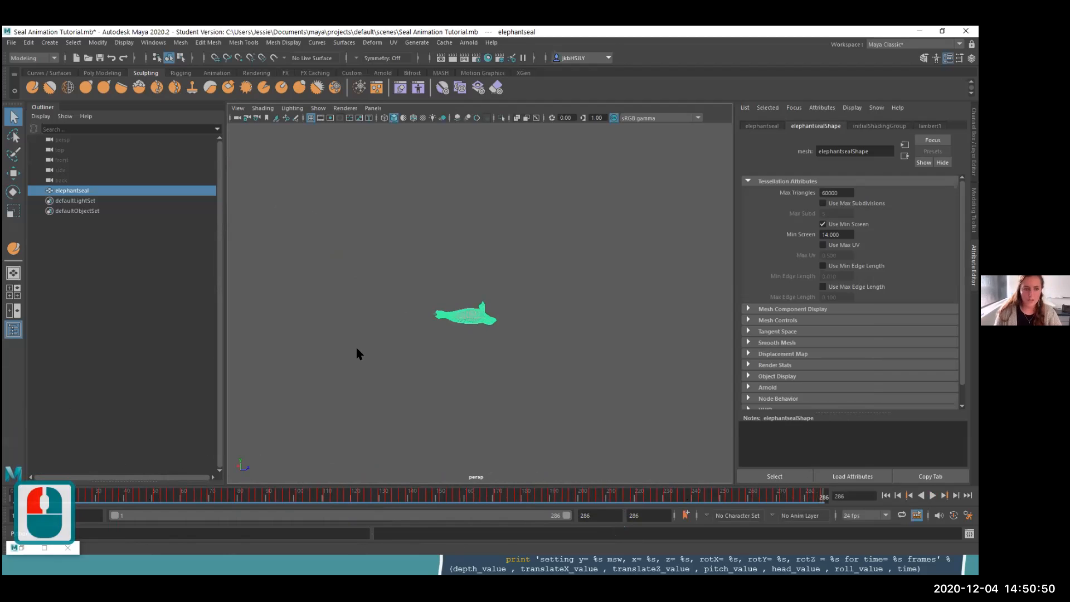
- Switch to the slide show, advance to the "8. Preview Animation" slide to read its instructions, and return to Maya
key("alt+Tab")
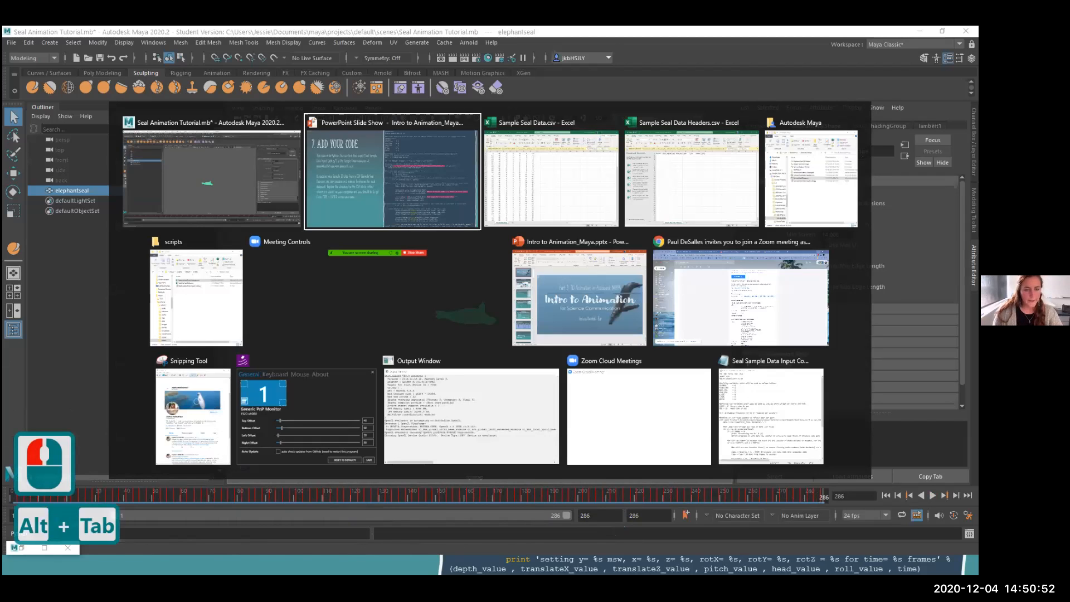
key("Right")
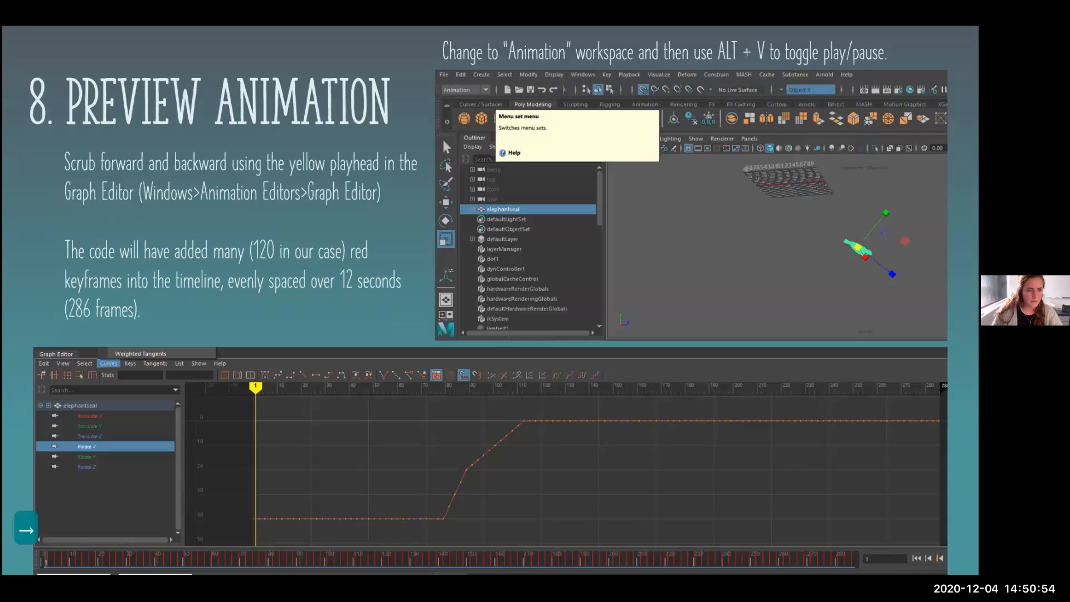
key("alt+Tab")
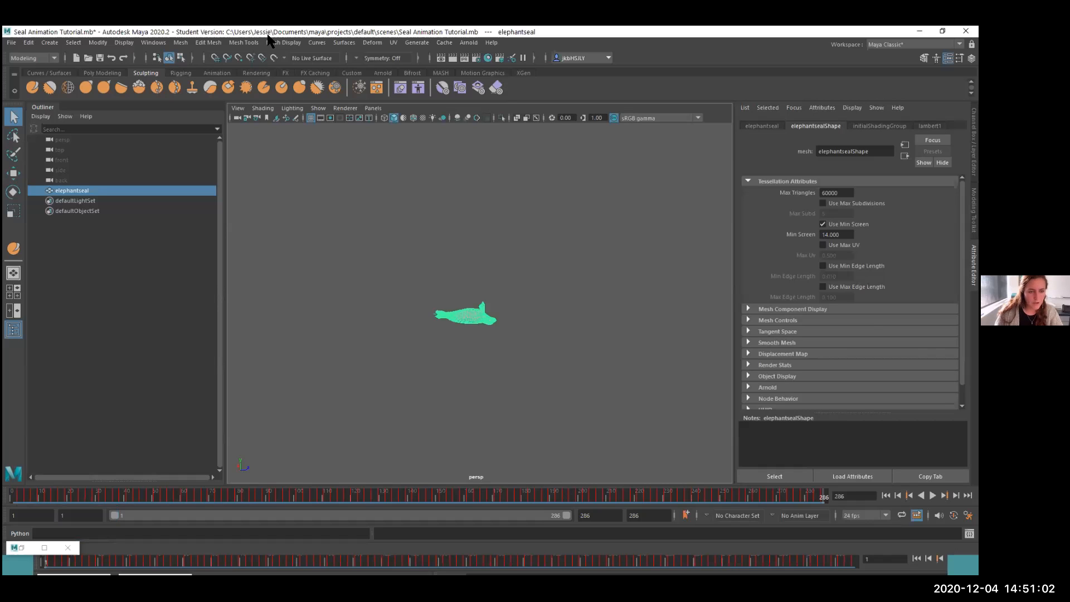
- Change to the Animation workspace without saving the script changes, and make the Graph Editor taller
double_click(98, 35)
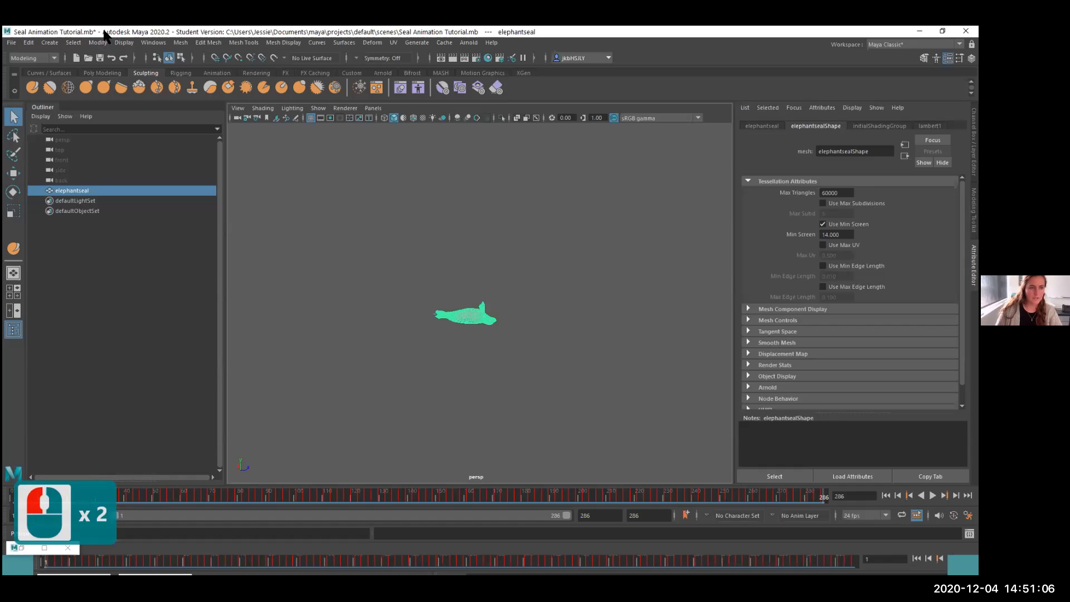
left_click(153, 42)
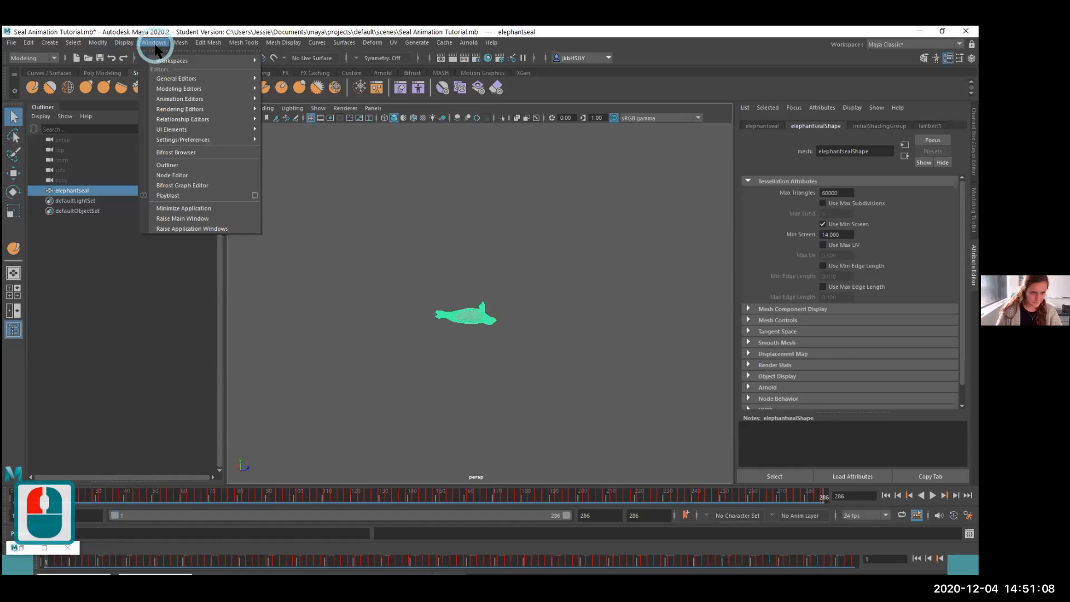
mouse_move(163, 61)
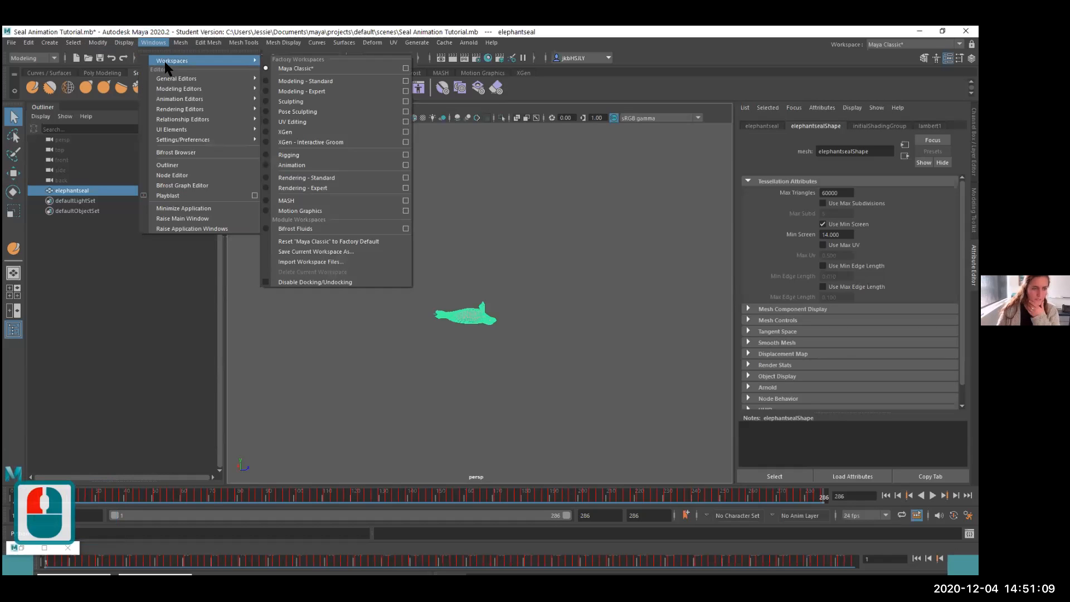
left_click(302, 168)
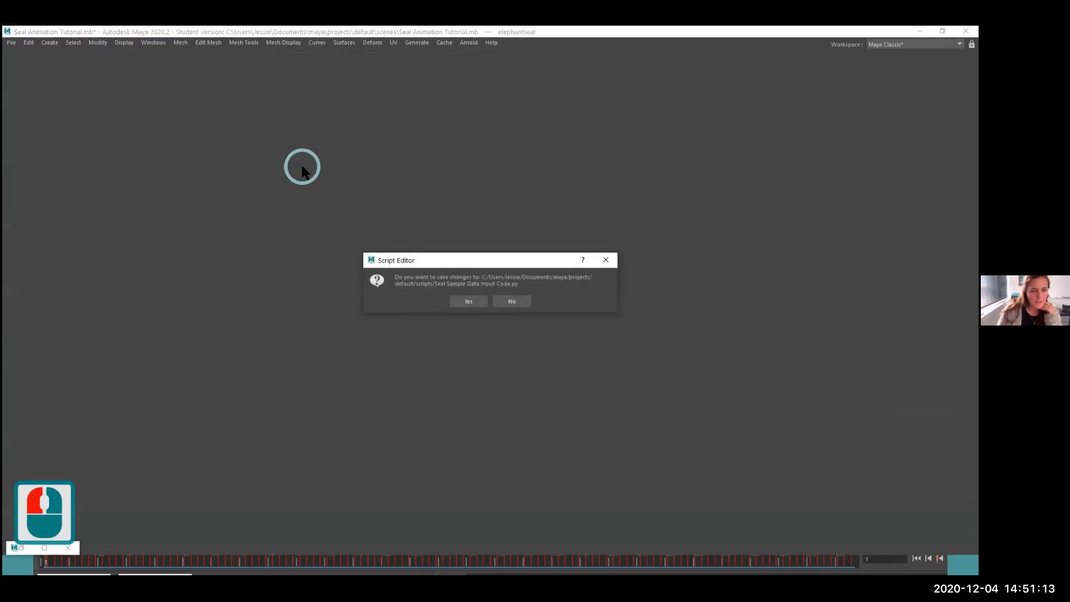
left_click(500, 300)
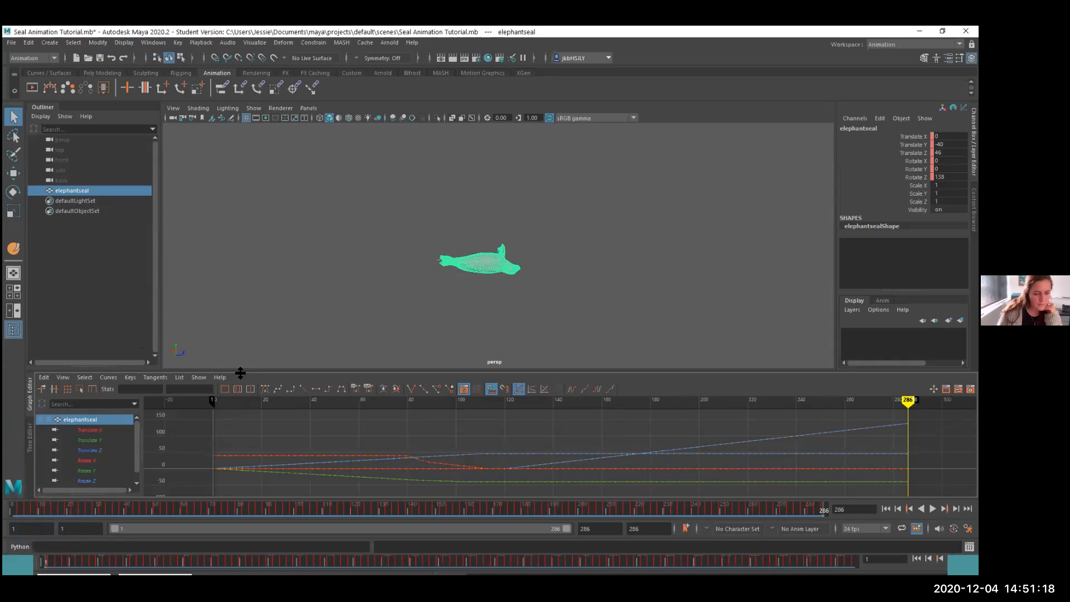
left_click_drag(240, 371, 235, 344)
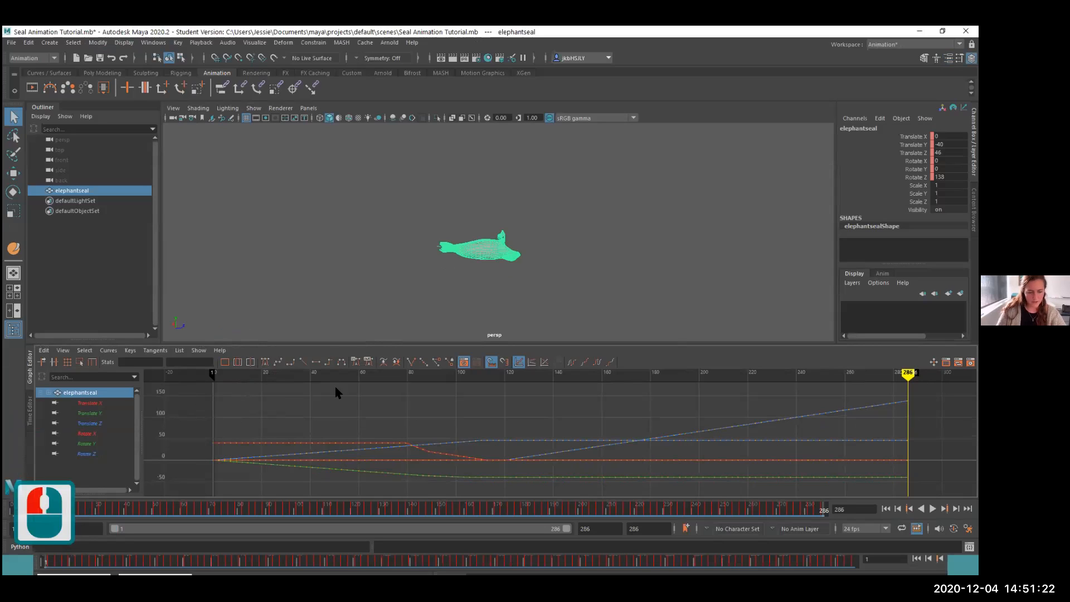
- Examine the keyframes along the elephantseal's translate and rotate curves in the Graph Editor
left_click(184, 391)
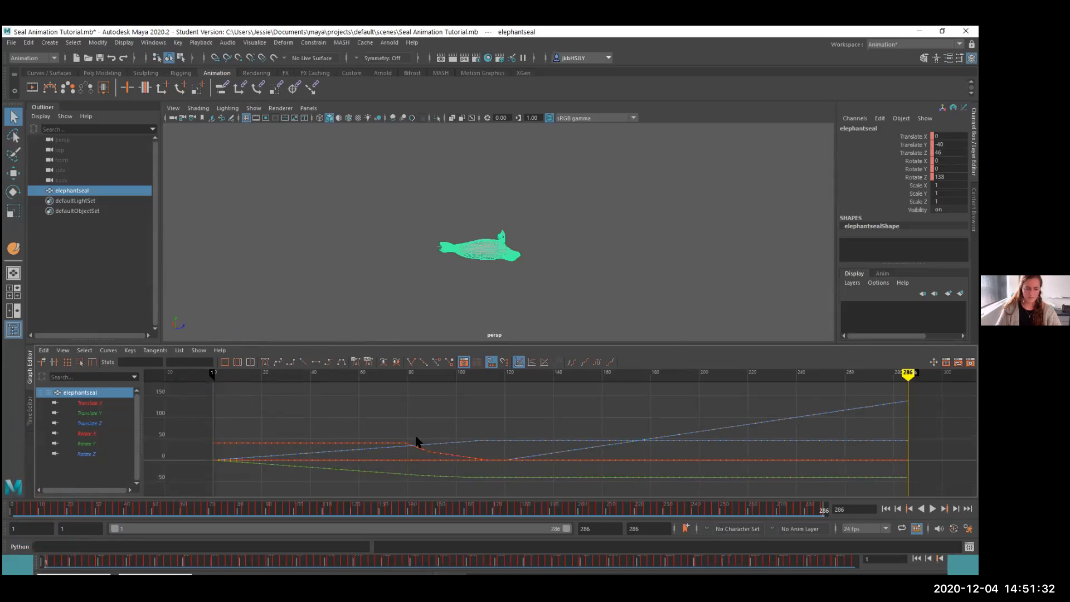
left_click_drag(192, 385, 925, 488)
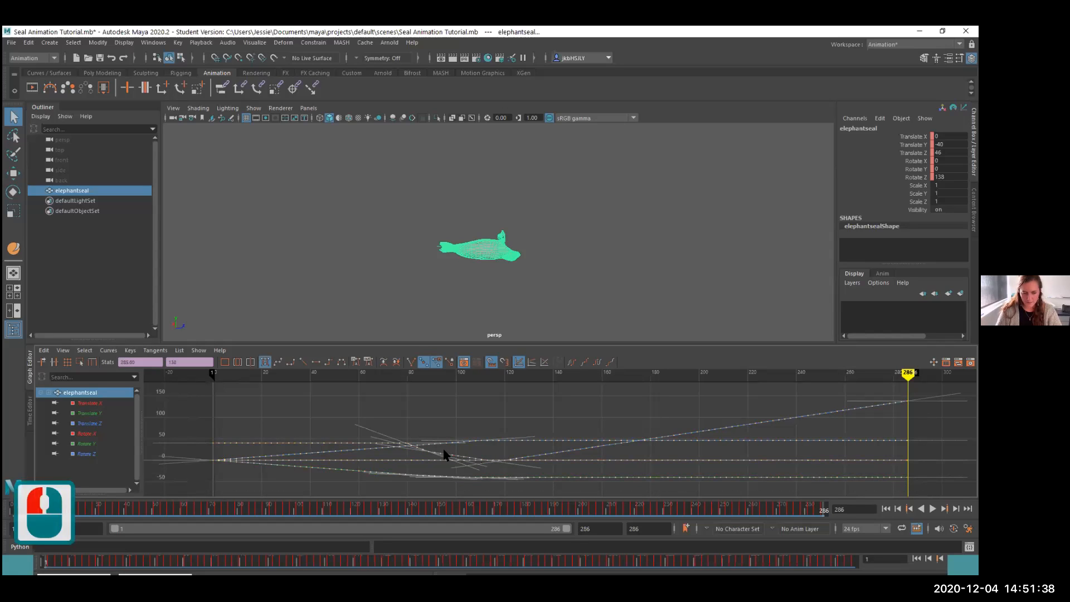
left_click(298, 415)
scroll(405, 452, "up", 2)
middle_click_drag(294, 453, 478, 423, "alt")
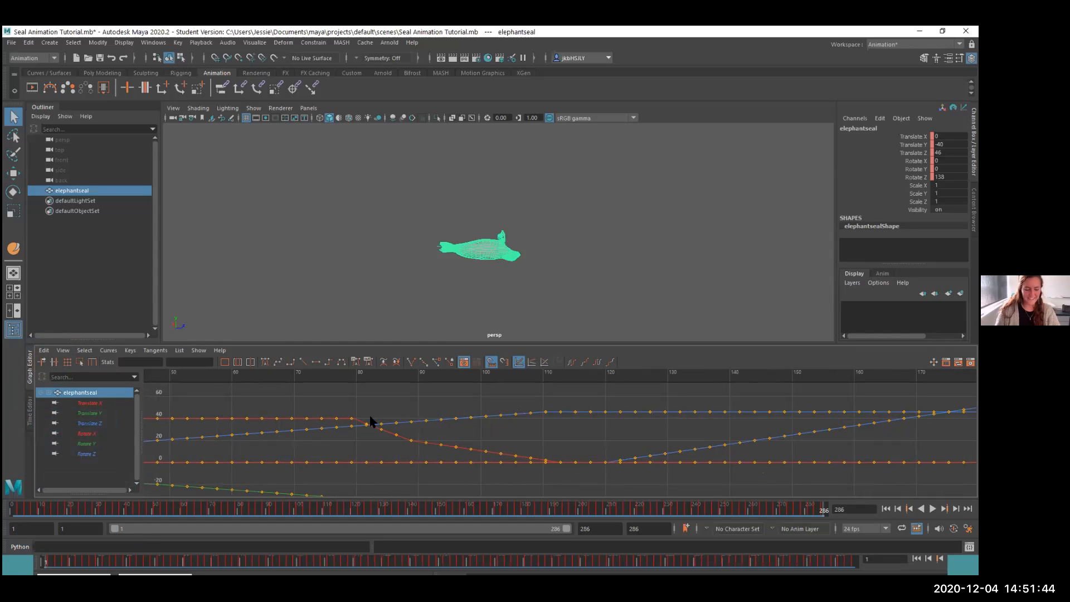
scroll(392, 449, "down", 3)
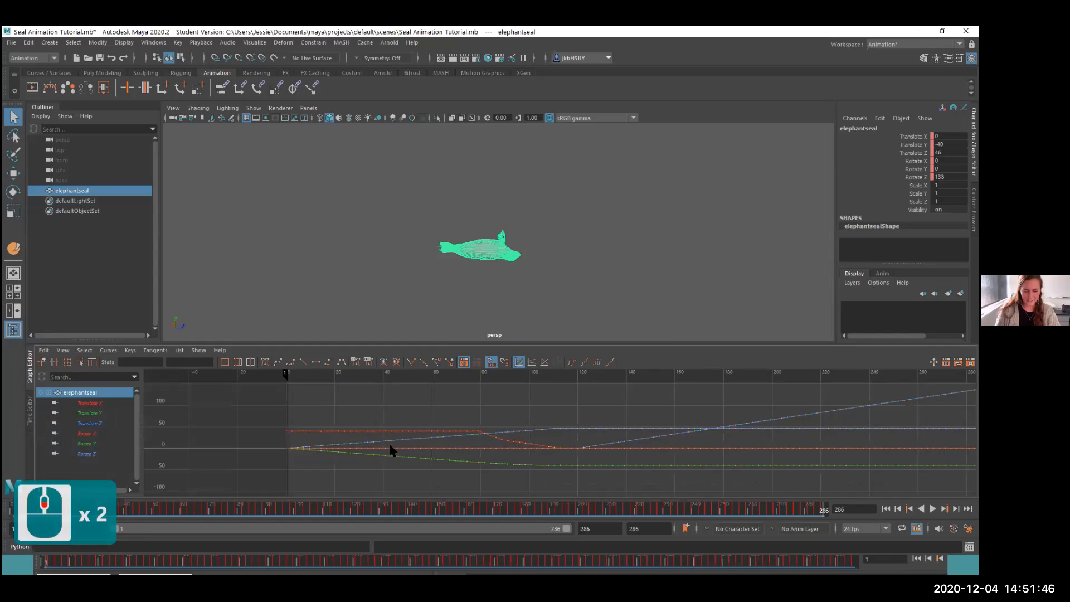
- Select the seal's keyframes in the Graph Editor and examine how densely they are spaced from frame 1 to 286
left_click_drag(356, 393, 838, 481)
scroll(618, 450, "up", 2)
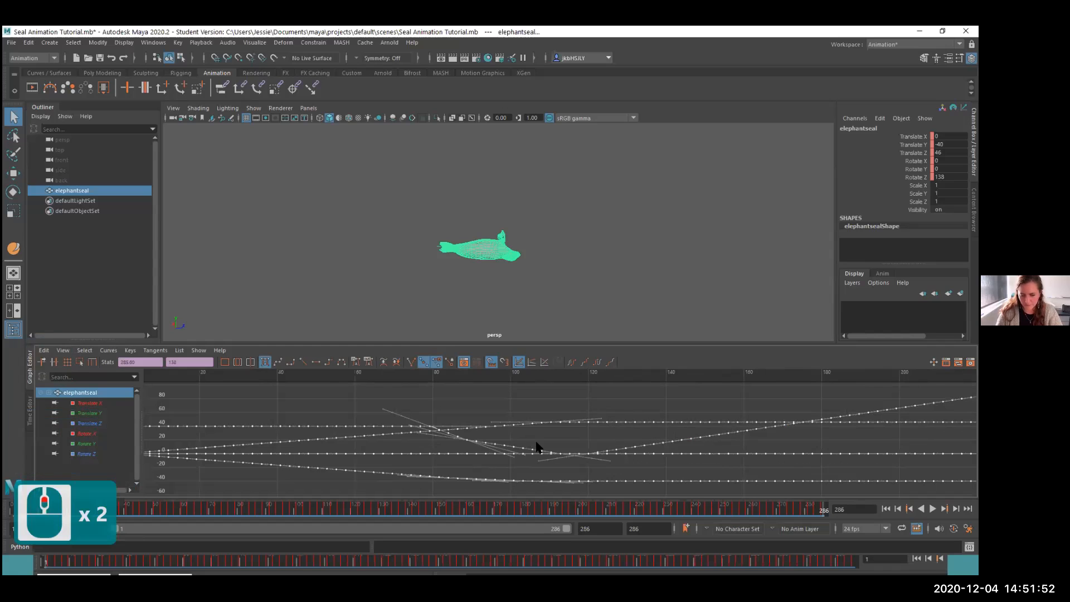
scroll(517, 448, "down", 4)
middle_click_drag(645, 478, 511, 473, "alt")
scroll(416, 468, "up", 3)
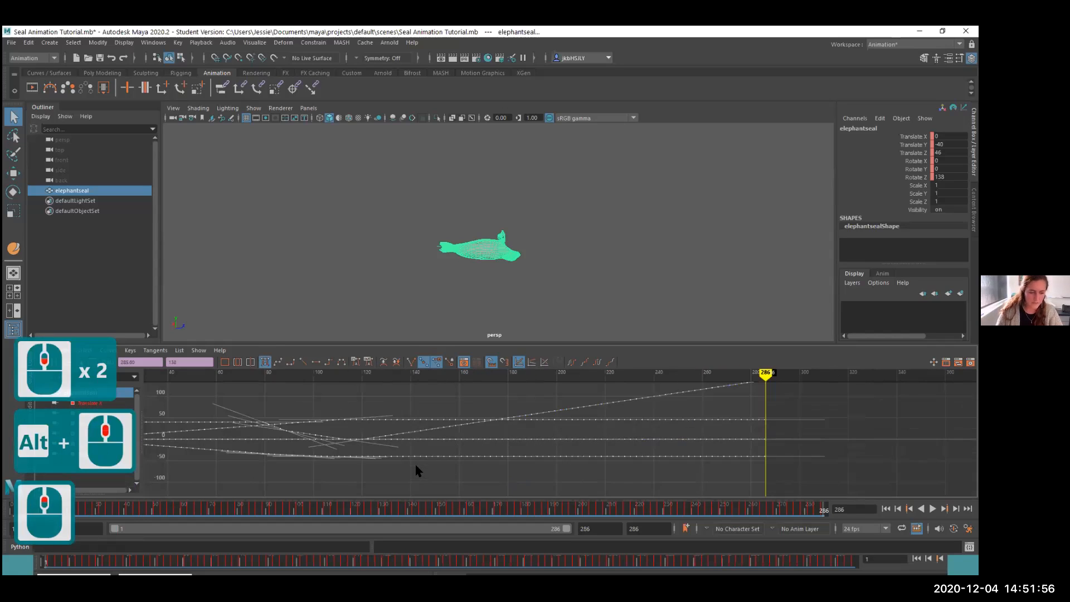
mouse_move(334, 466)
middle_mouse_down("alt")
mouse_move(371, 489)
mouse_move(459, 478)
middle_mouse_up("alt")
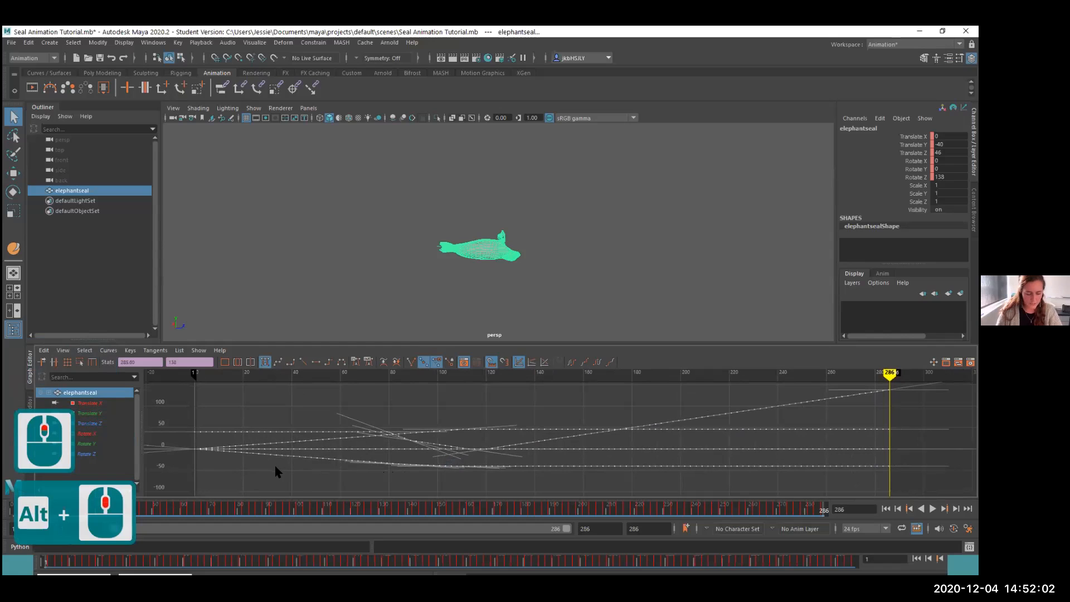
mouse_move(248, 475)
middle_mouse_down("alt")
mouse_move(253, 466)
mouse_move(234, 463)
mouse_move(252, 487)
middle_mouse_up("alt")
scroll(253, 487, "up", 2)
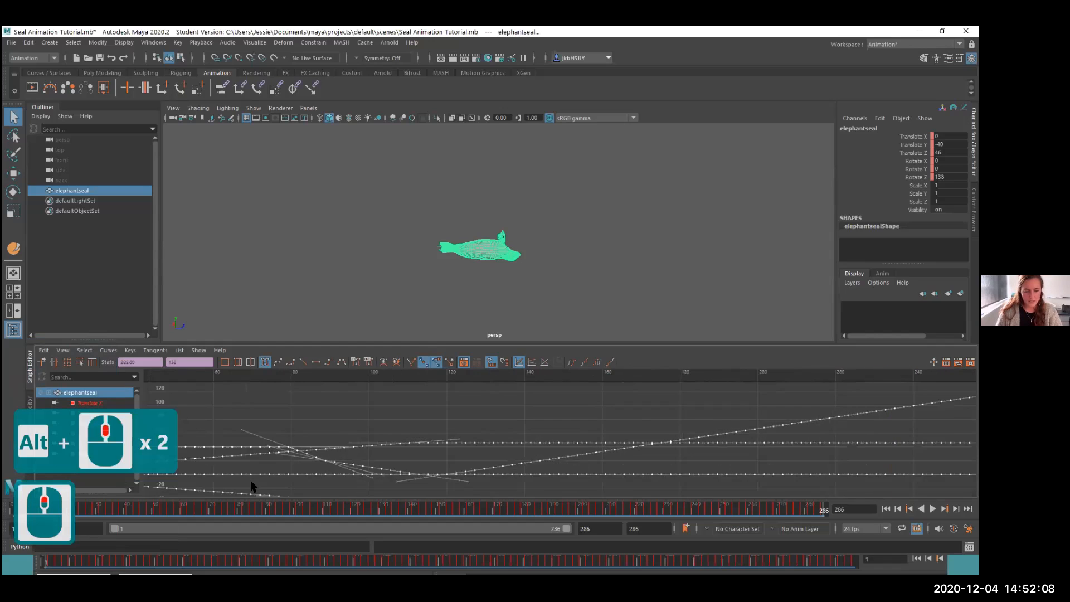
scroll(253, 487, "down", 2)
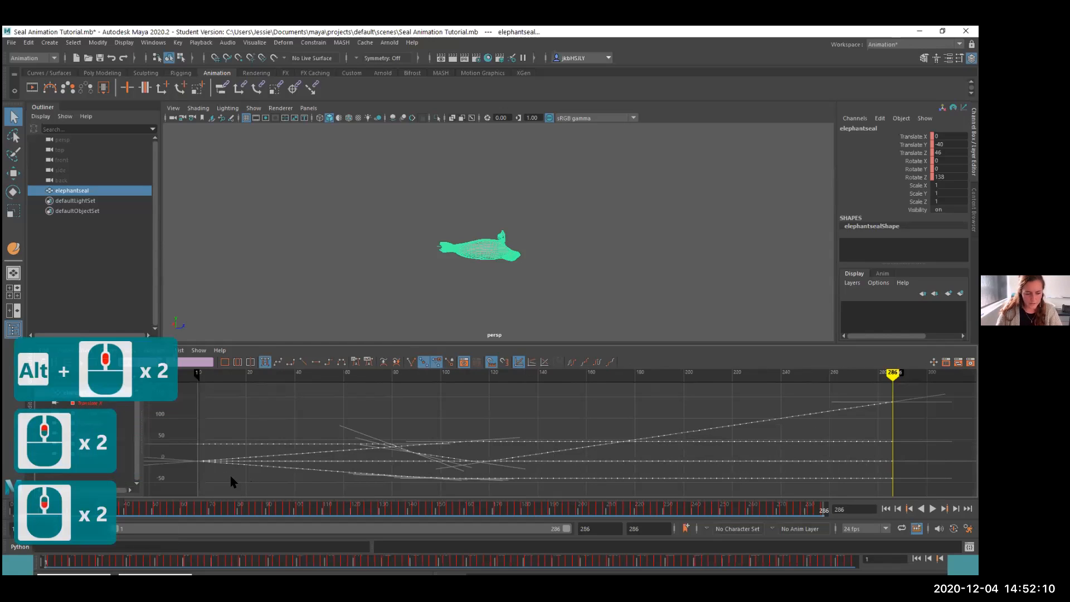
middle_click(226, 482, "alt")
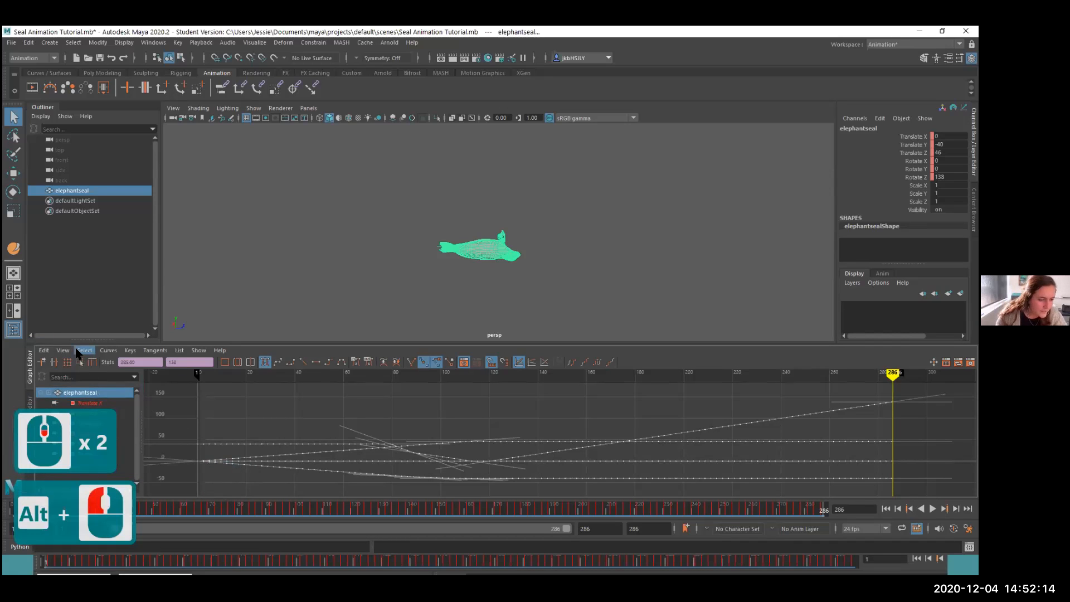
- Simplify all of the seal's animation curves over the full time range, using the Dense data method, time tolerance 0.05 and value tolerance 0.01
left_click(104, 349)
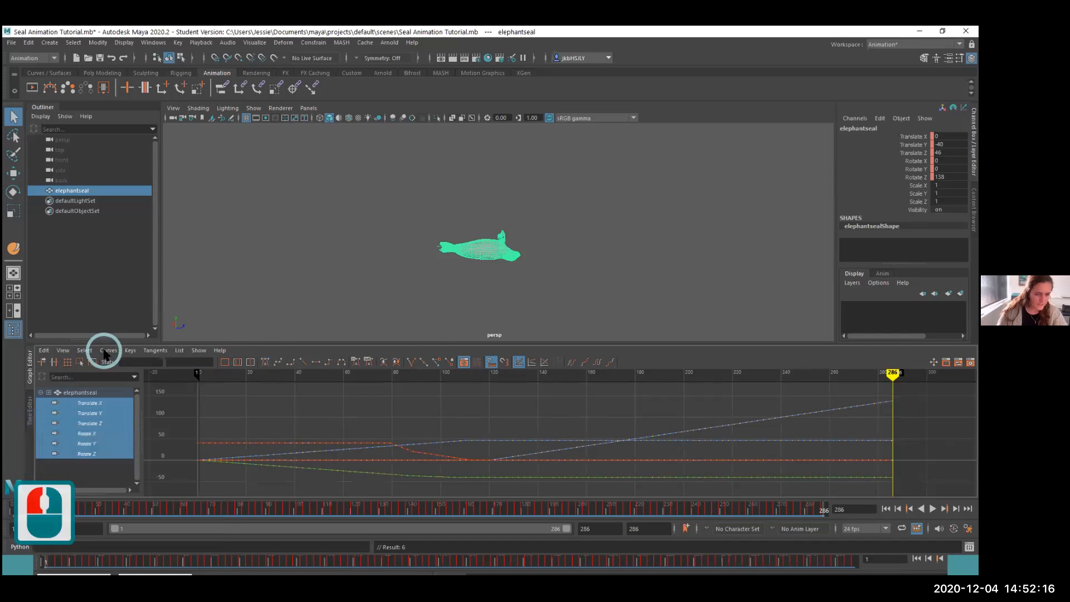
left_click_drag(179, 384, 922, 496)
left_click(105, 350)
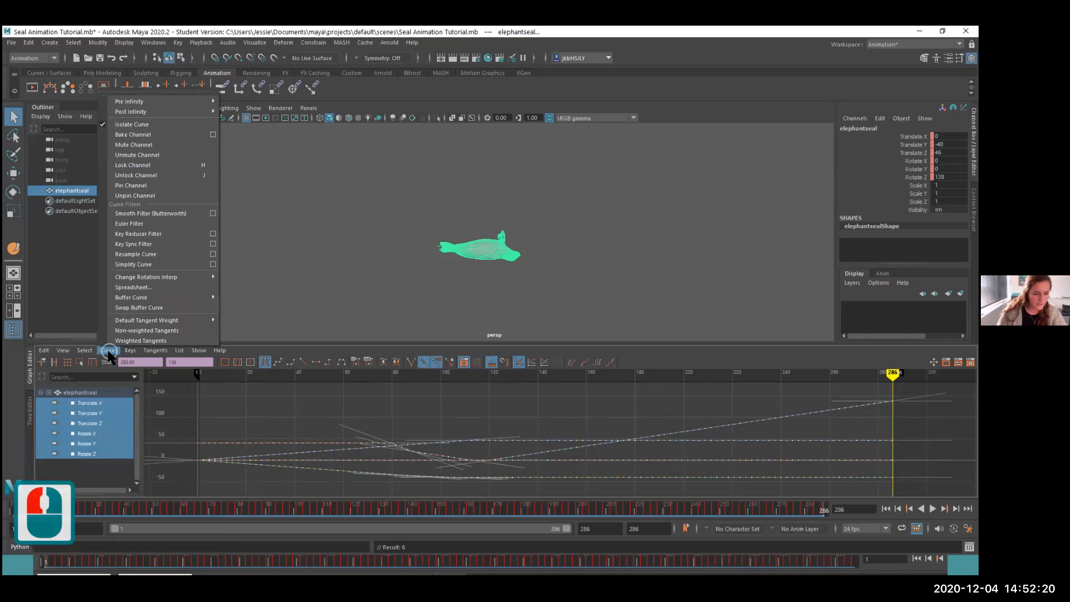
mouse_move(140, 301)
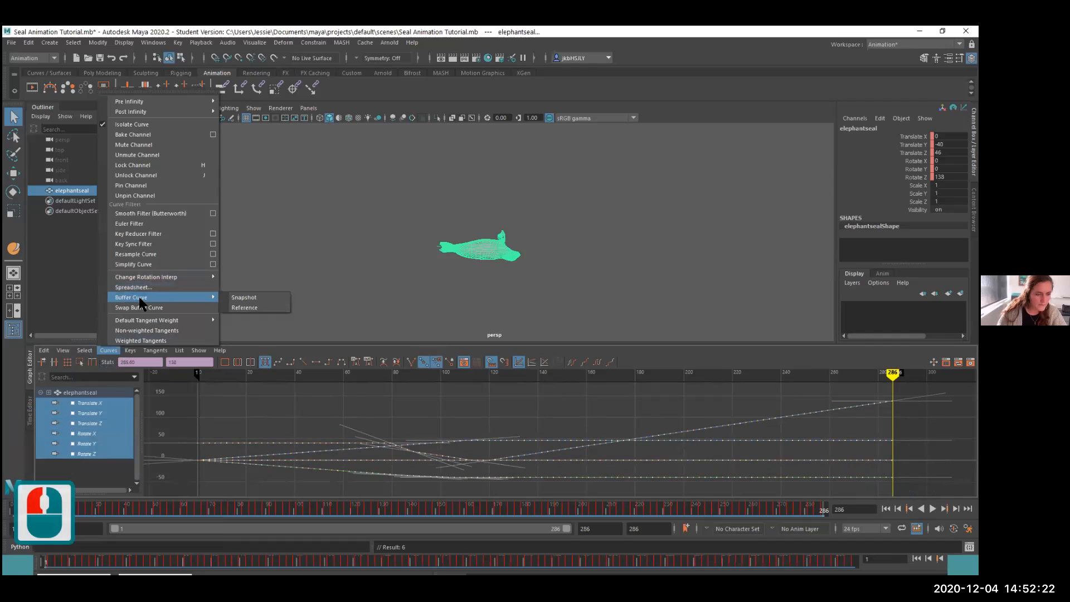
left_click(212, 264)
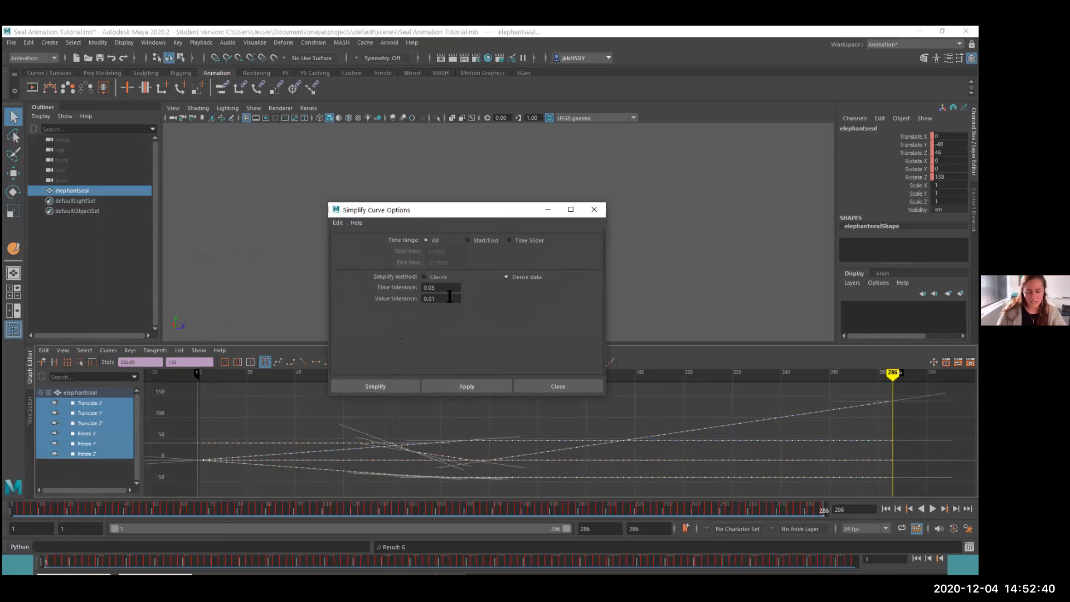
left_click(389, 385)
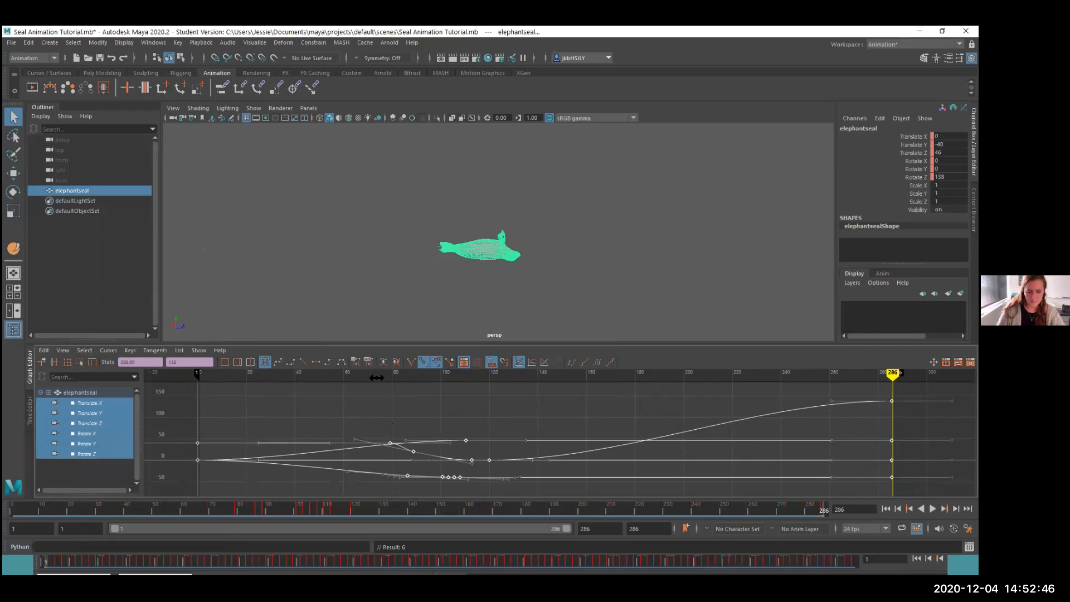
- Scrub the simplified animation back to frame 24 and frame the elephantseal in the perspective view
mouse_move(375, 378)
left_mouse_down()
mouse_move(366, 377)
mouse_move(412, 379)
mouse_move(237, 378)
mouse_move(418, 378)
mouse_move(377, 377)
mouse_move(509, 411)
mouse_move(463, 411)
mouse_move(513, 412)
mouse_move(418, 409)
mouse_move(518, 410)
mouse_move(324, 408)
mouse_move(875, 407)
mouse_move(710, 425)
mouse_move(213, 426)
mouse_move(836, 432)
mouse_move(806, 440)
mouse_move(238, 440)
left_mouse_up()
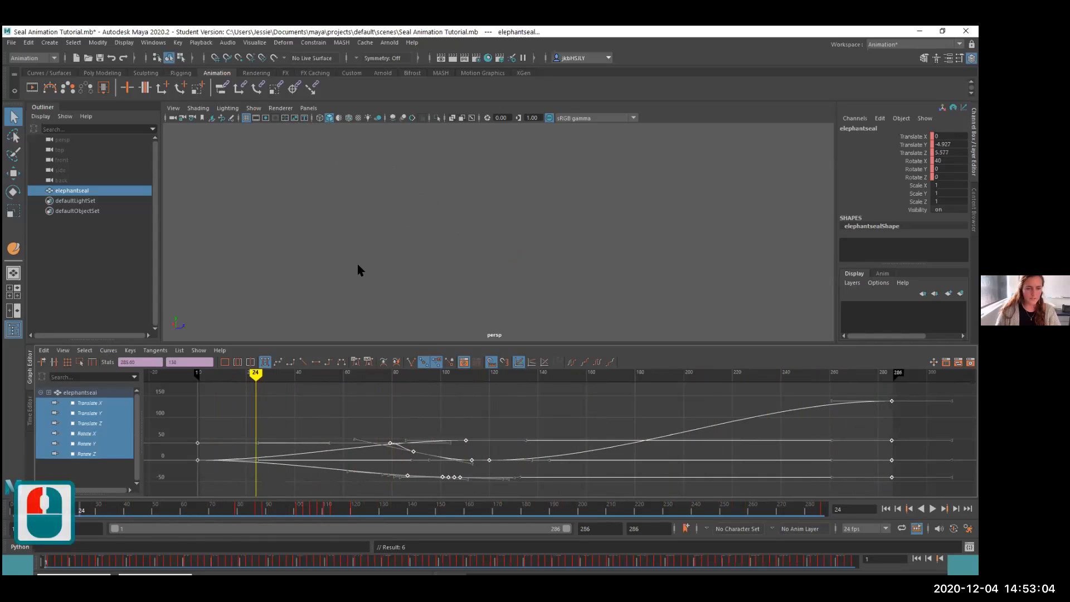
scroll(358, 261, "down", 1)
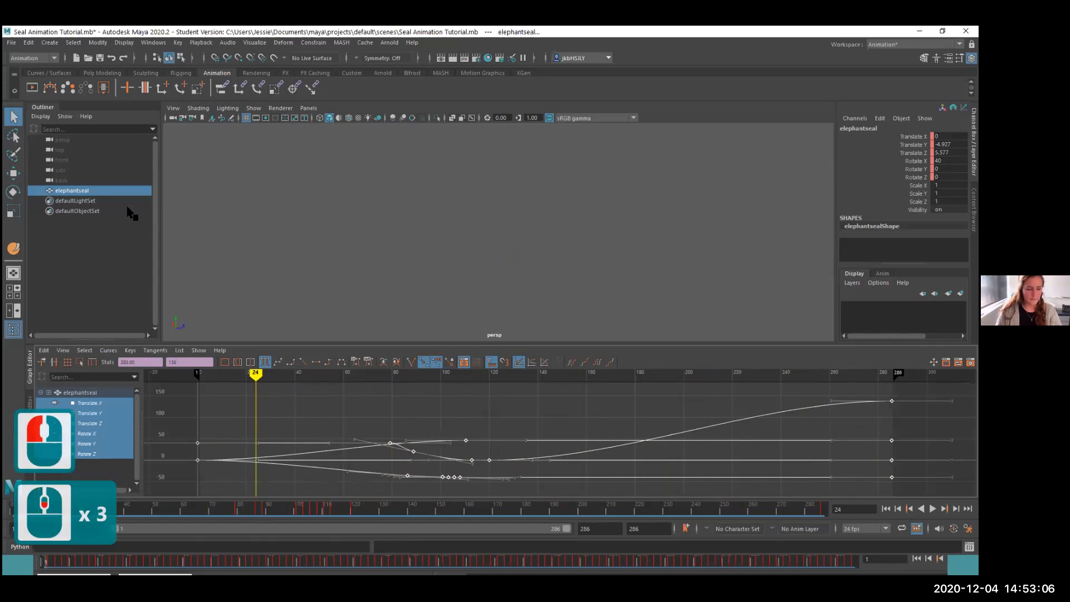
left_click(64, 191)
key("f")
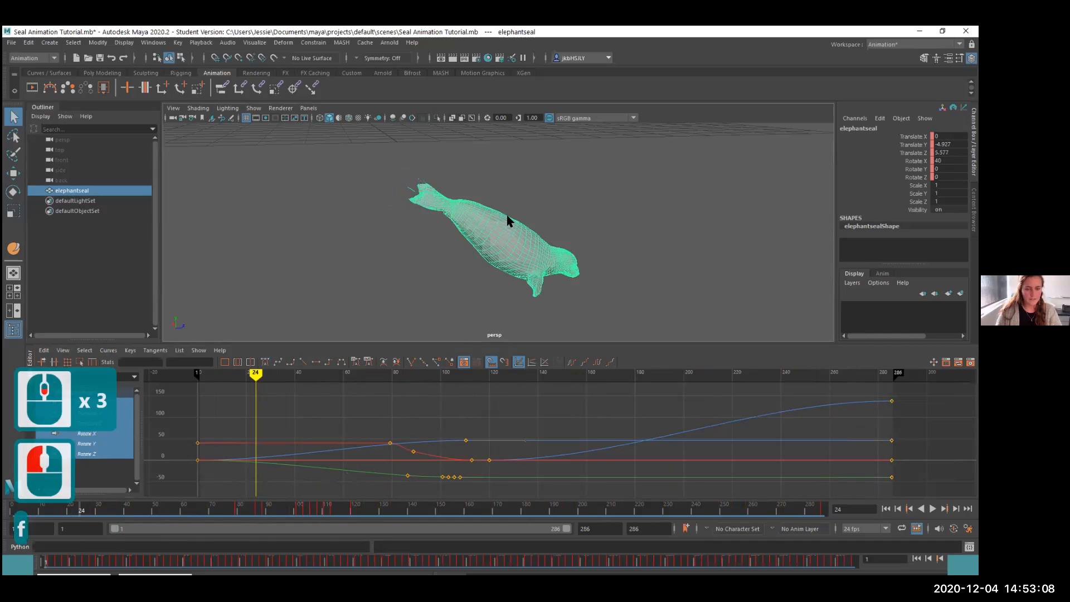
- Switch to the slide show, read the "9. Smooth Animation" and "10. Playblast" slides, and return to Maya
key("alt+Tab")
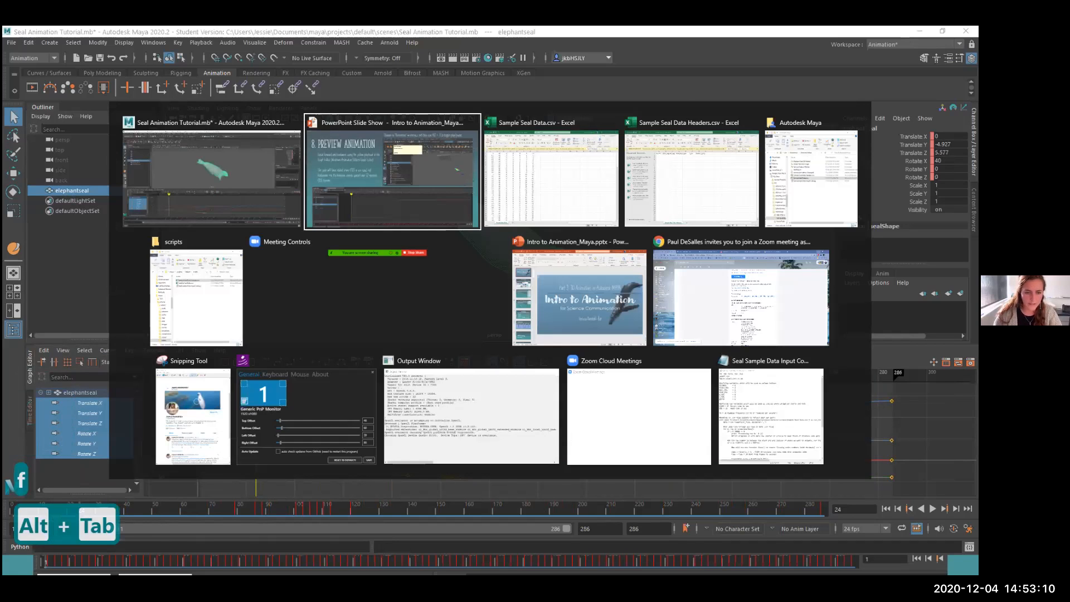
key("Right")
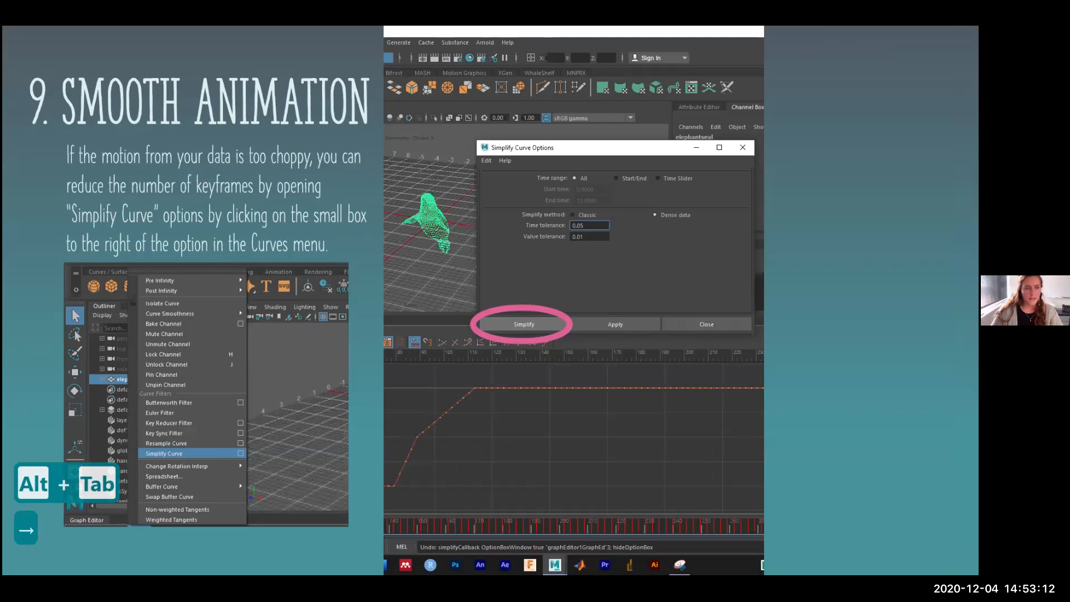
key("Right")
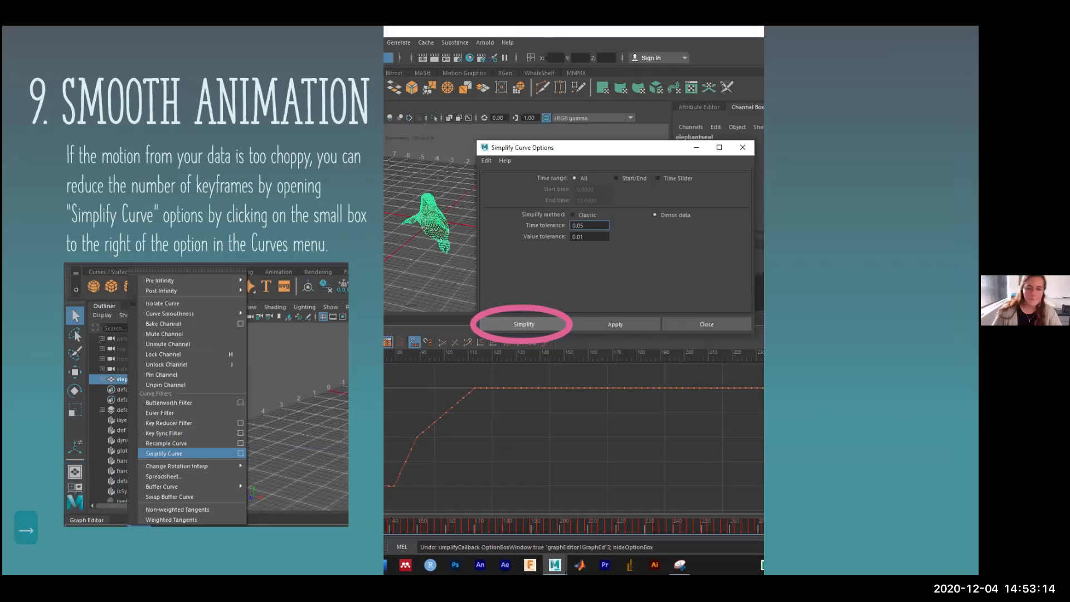
key("Right")
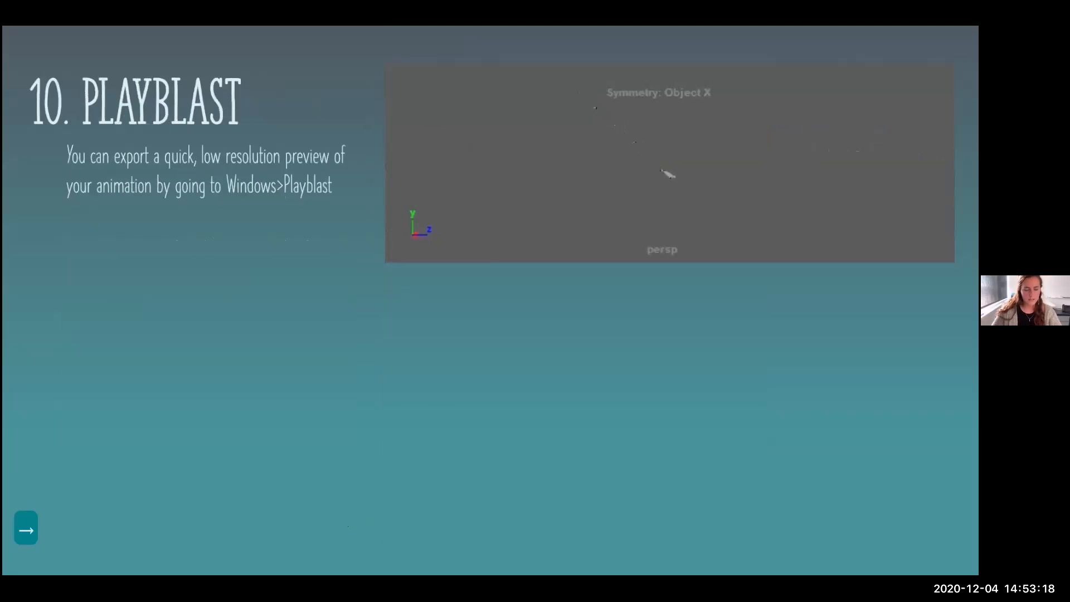
key("alt+Tab")
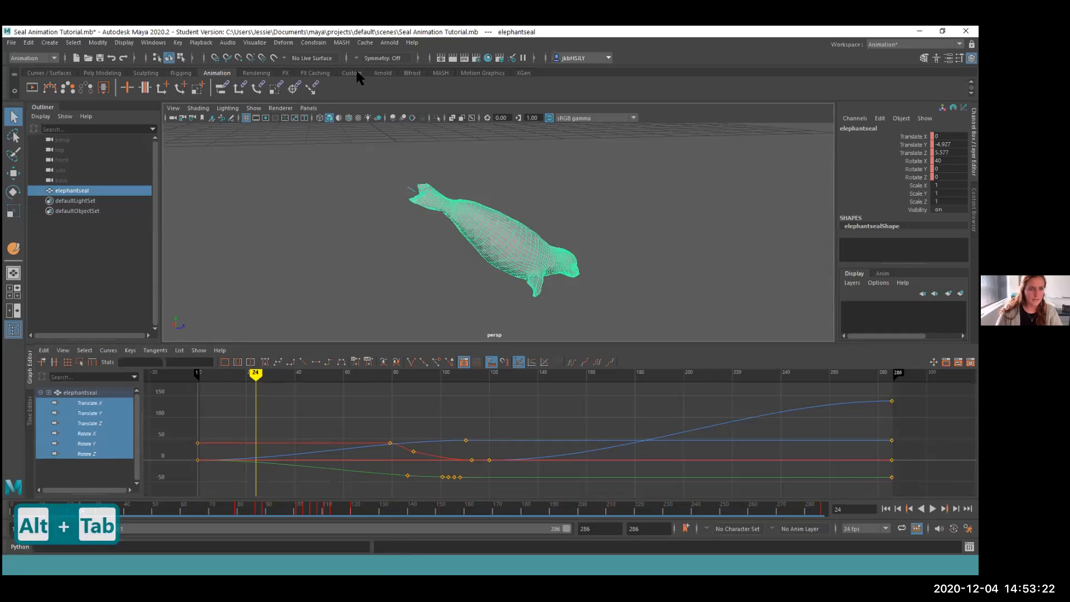
- Playblast the seal animation from the current close-up view, watch the clip in Movies & TV, and close the player
left_click(153, 43)
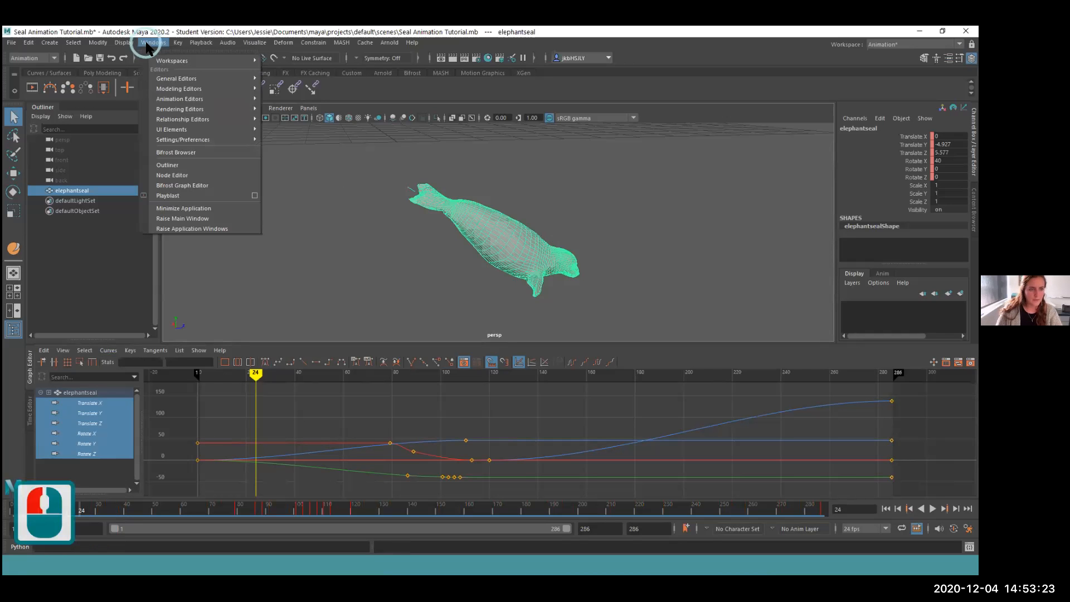
left_click(170, 195)
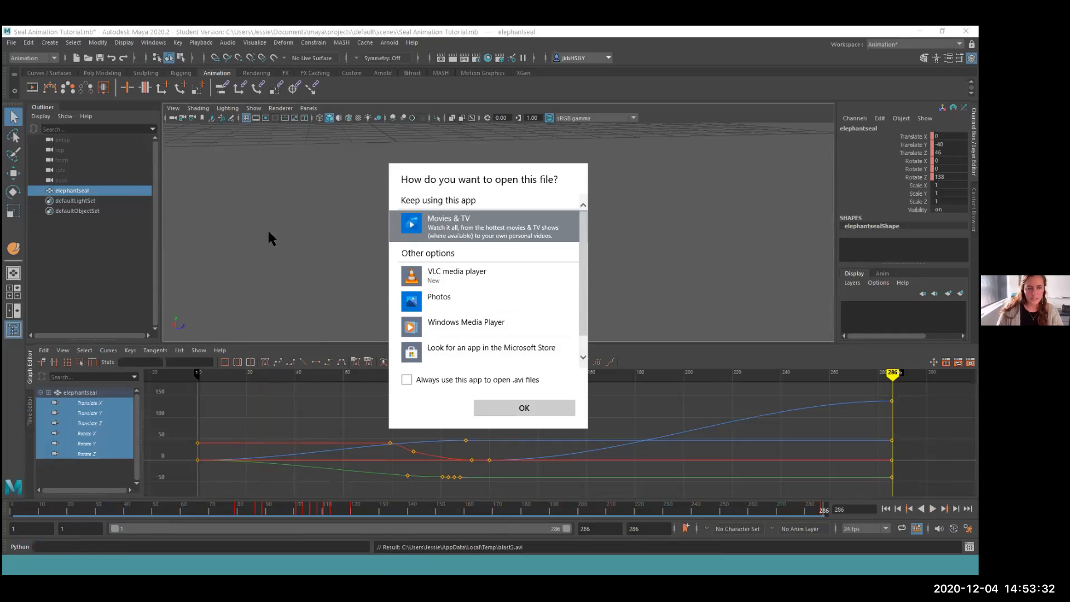
left_click(501, 406)
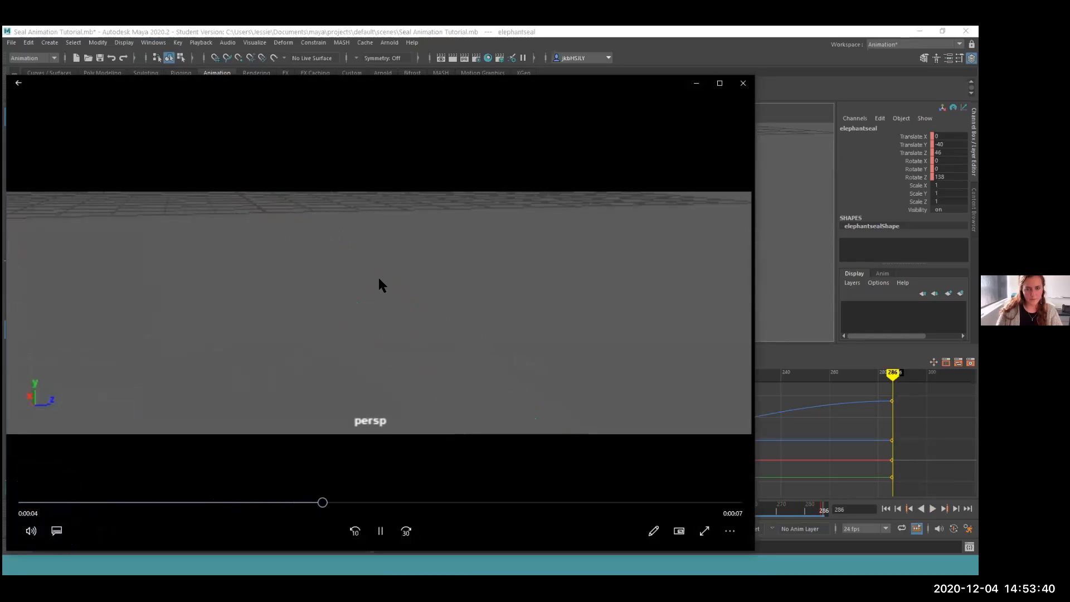
left_click(742, 83)
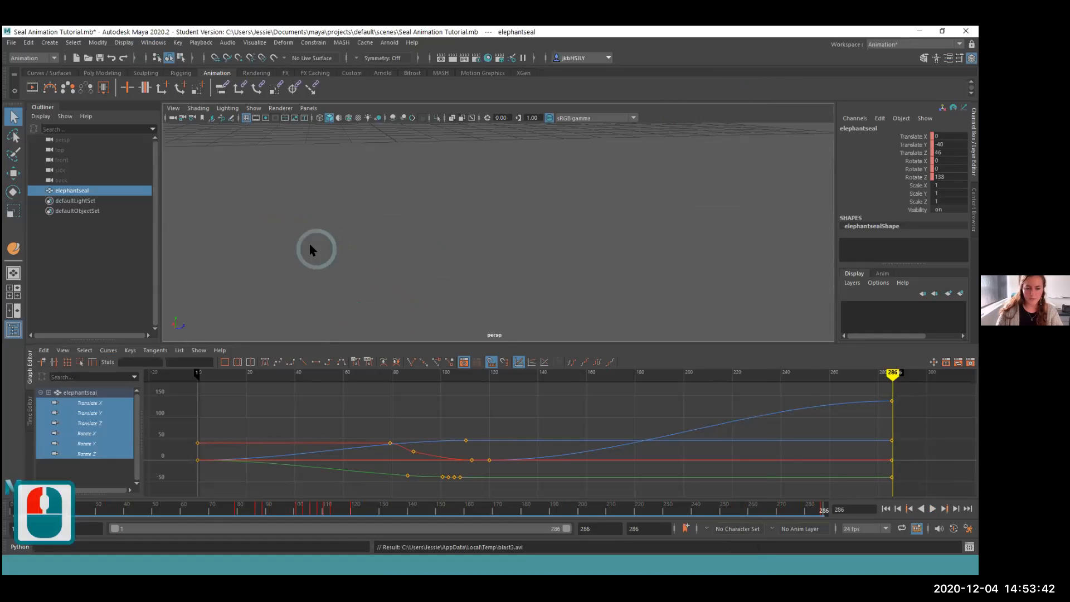
- Playblast the animation again from a wider perspective view that takes in both the grid and the seal's end position
scroll(488, 296, "down", 2)
left_click_drag(486, 280, 497, 294, "alt")
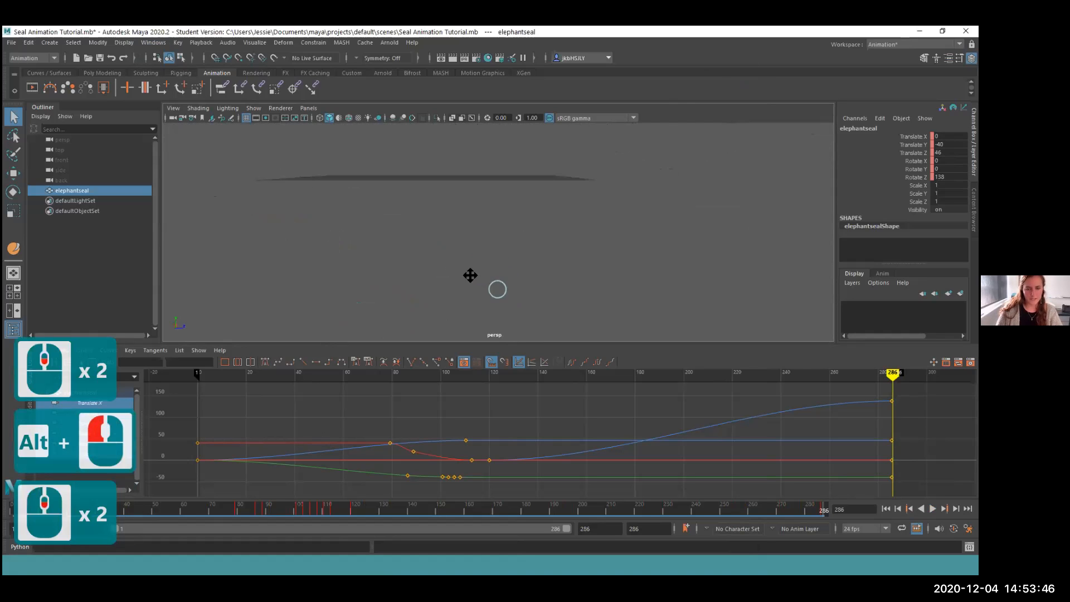
middle_click_drag(470, 275, 430, 249, "alt")
scroll(429, 249, "down", 1)
left_click_drag(503, 289, 363, 292, "alt")
left_click_drag(530, 320, 551, 319, "alt")
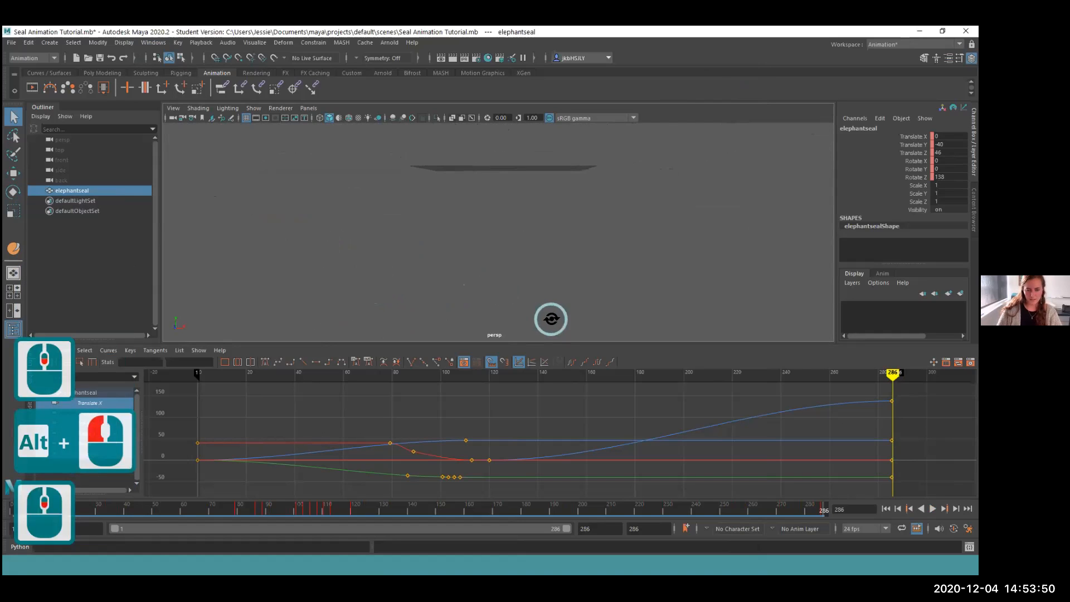
middle_click_drag(540, 306, 513, 241, "alt")
scroll(514, 241, "down", 3)
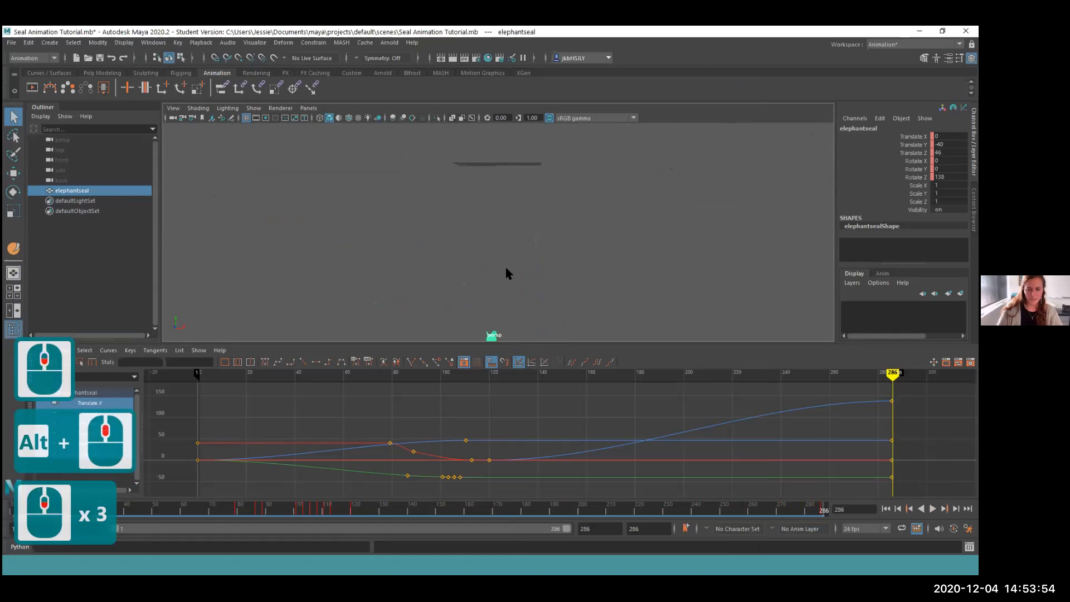
scroll(506, 270, "down", 1)
scroll(505, 276, "up", 1)
scroll(505, 284, "down", 1)
middle_click_drag(530, 296, 502, 277, "alt")
scroll(504, 293, "up", 1)
left_click_drag(500, 286, 505, 287, "alt")
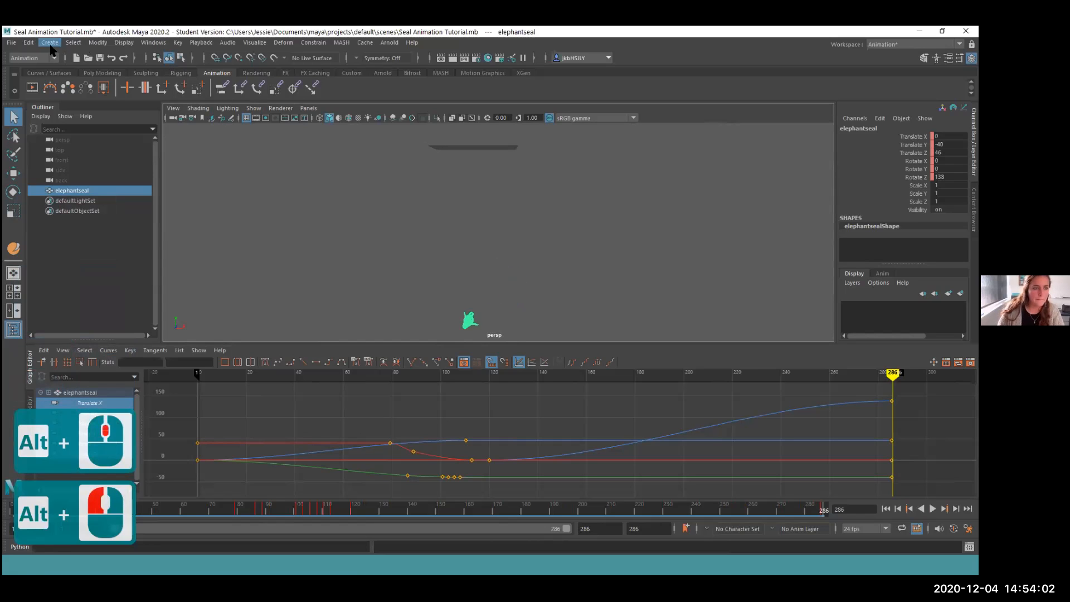
left_click(153, 43)
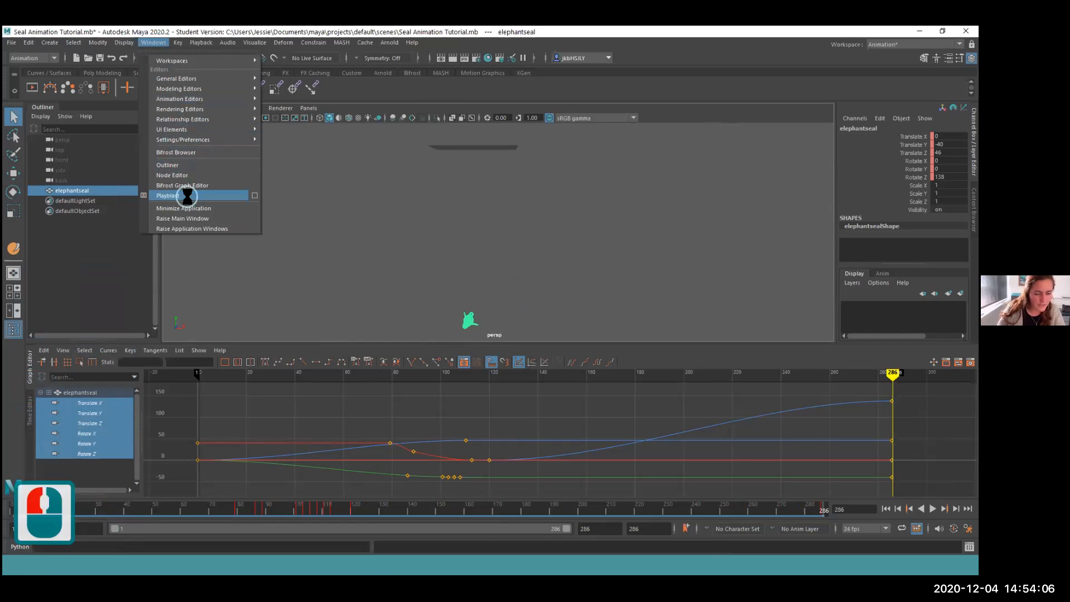
left_click(187, 196)
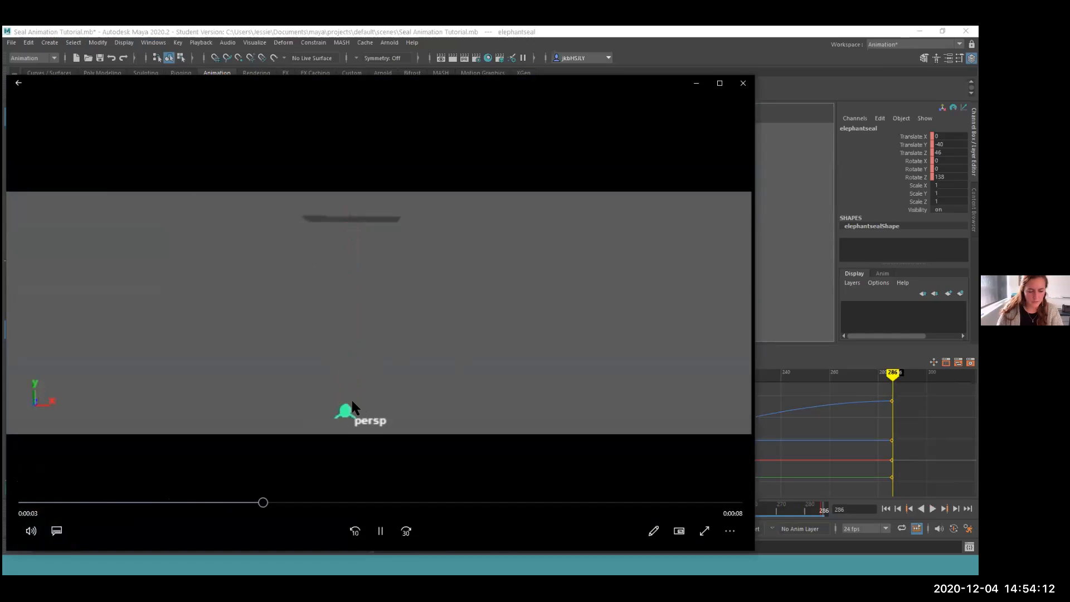
- Watch the rest of the blast5 playblast video of the seal animation and close the player
left_click(416, 366)
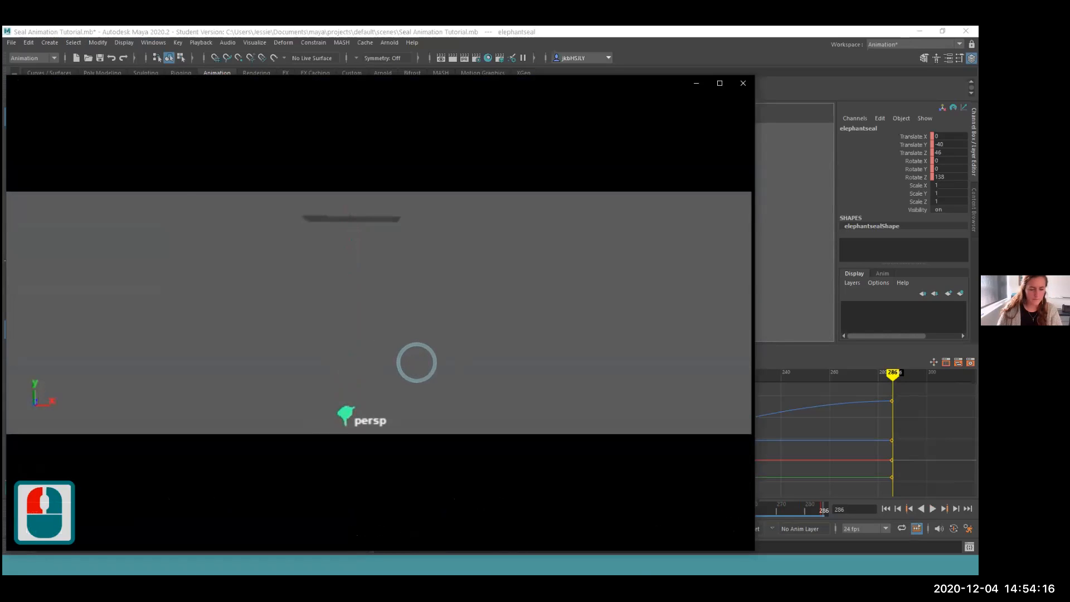
left_click_drag(266, 88, 337, 57)
left_click(452, 500)
left_click(814, 52)
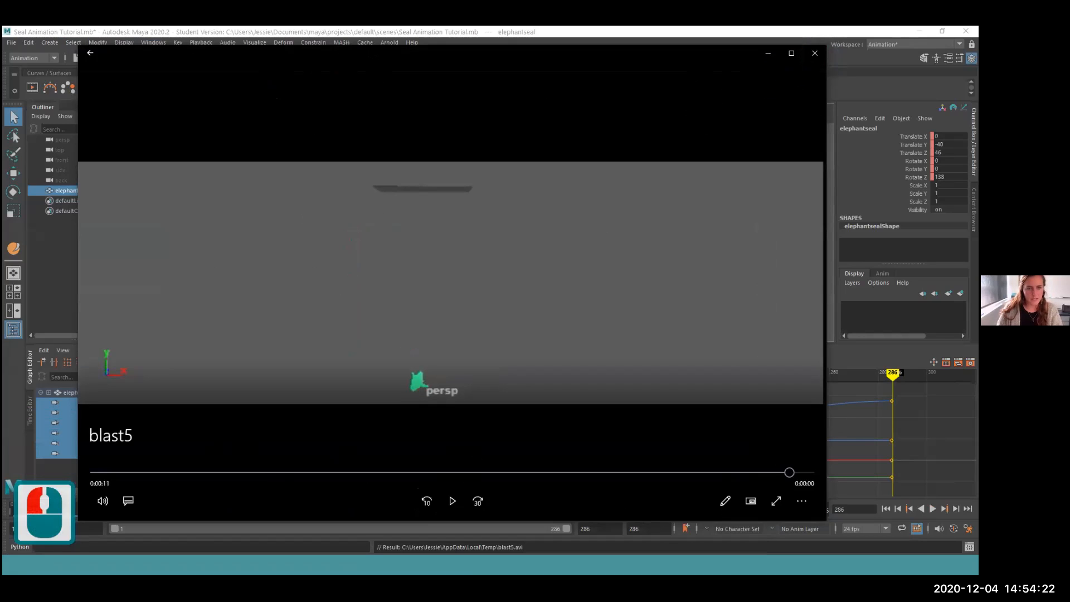
mouse_move(368, 48)
left_mouse_down()
mouse_move(371, 100)
mouse_move(362, 69)
left_mouse_up()
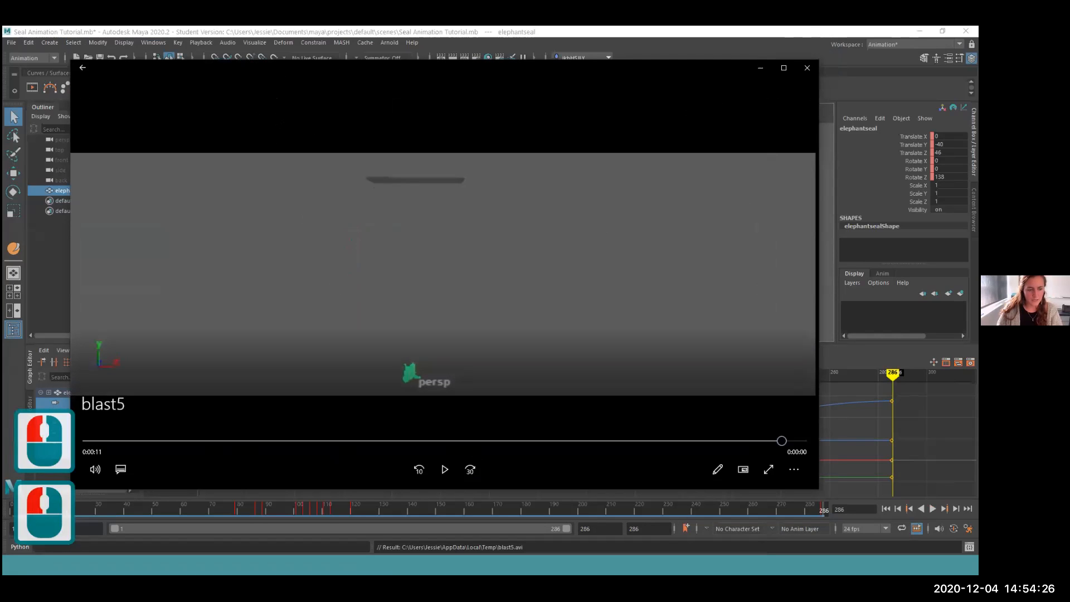
left_click(807, 67)
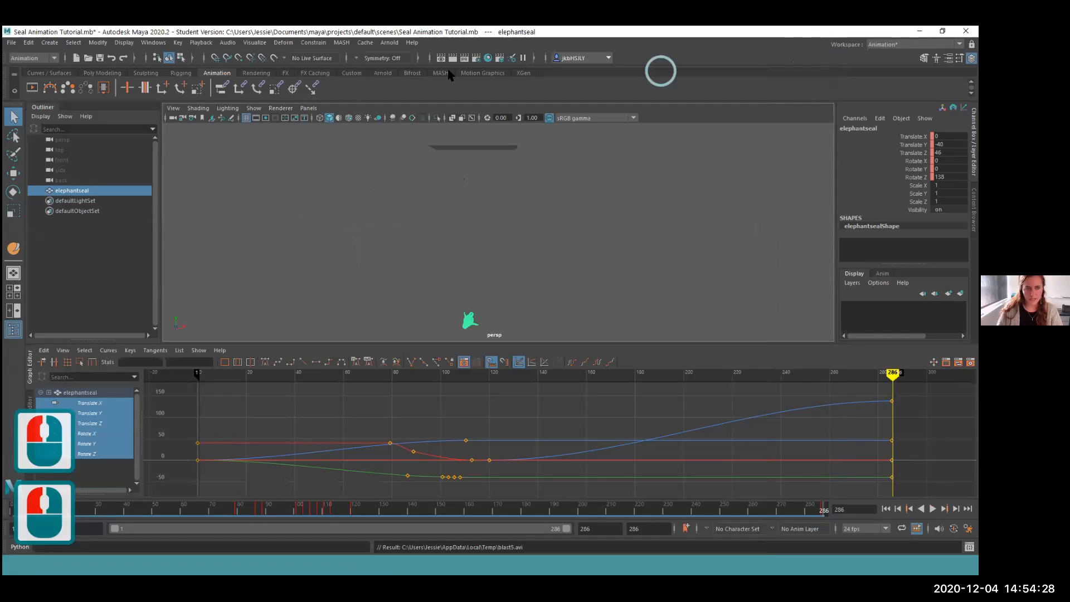
- Examine the Playblast options for time range, format, encoding, quality, scale and saving to file, and close them without making a playblast
left_click(151, 43)
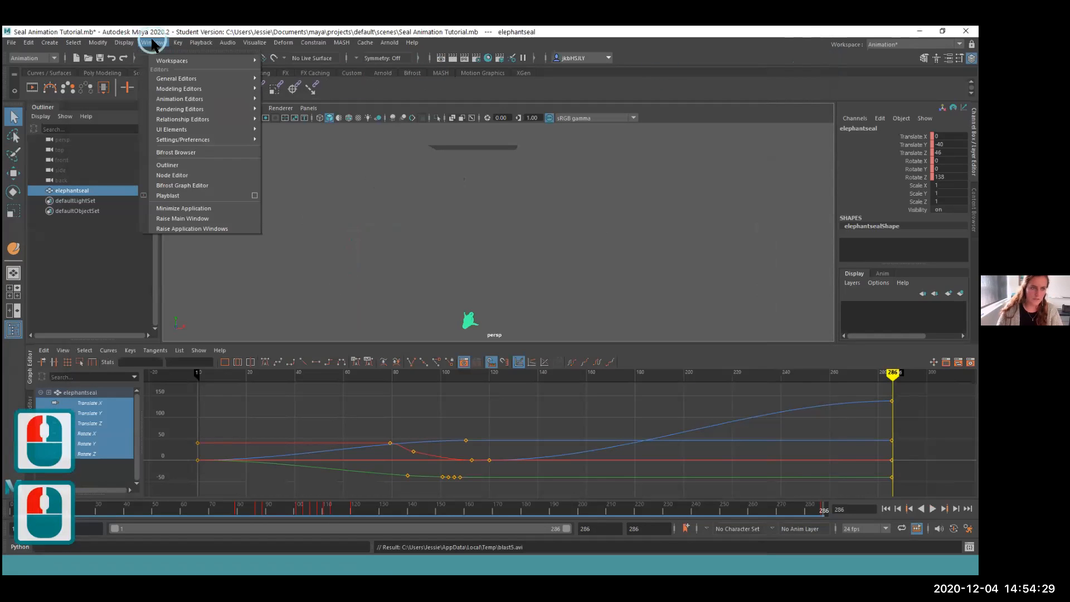
left_click(254, 196)
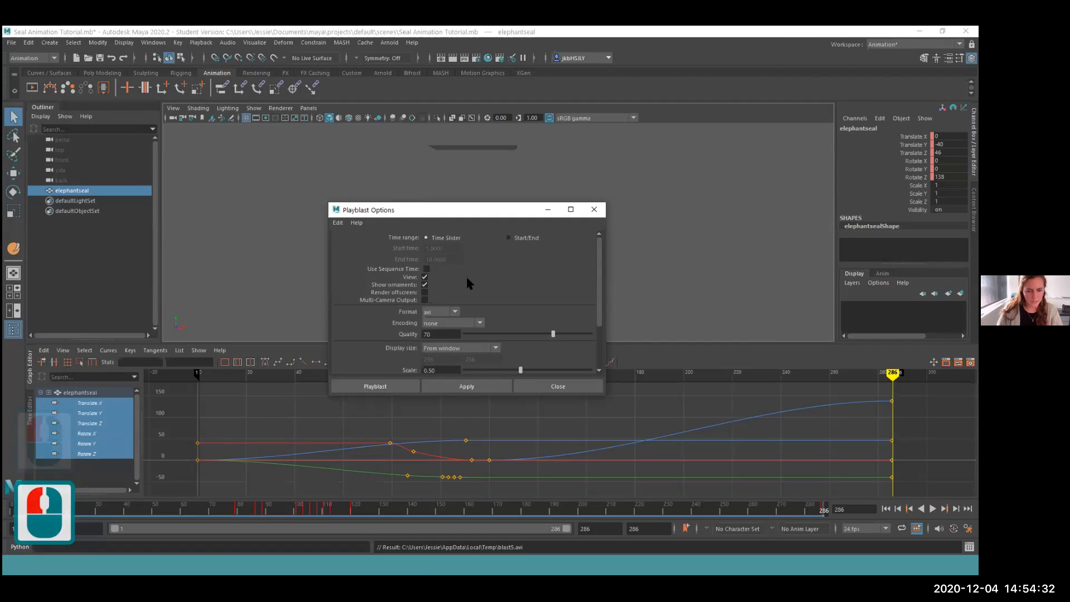
scroll(563, 297, "down", 1)
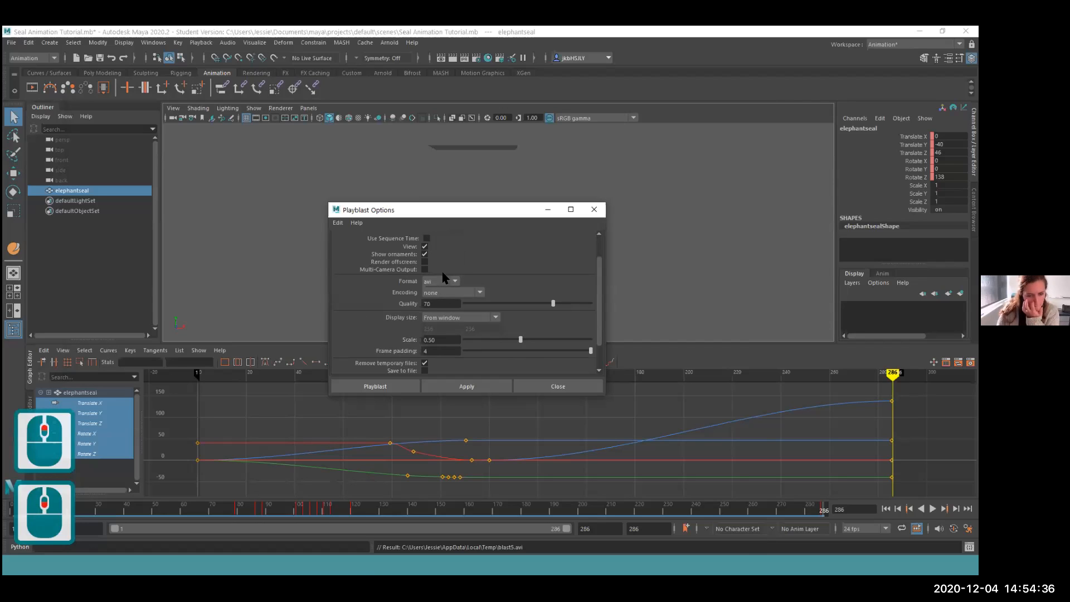
scroll(447, 283, "up", 1)
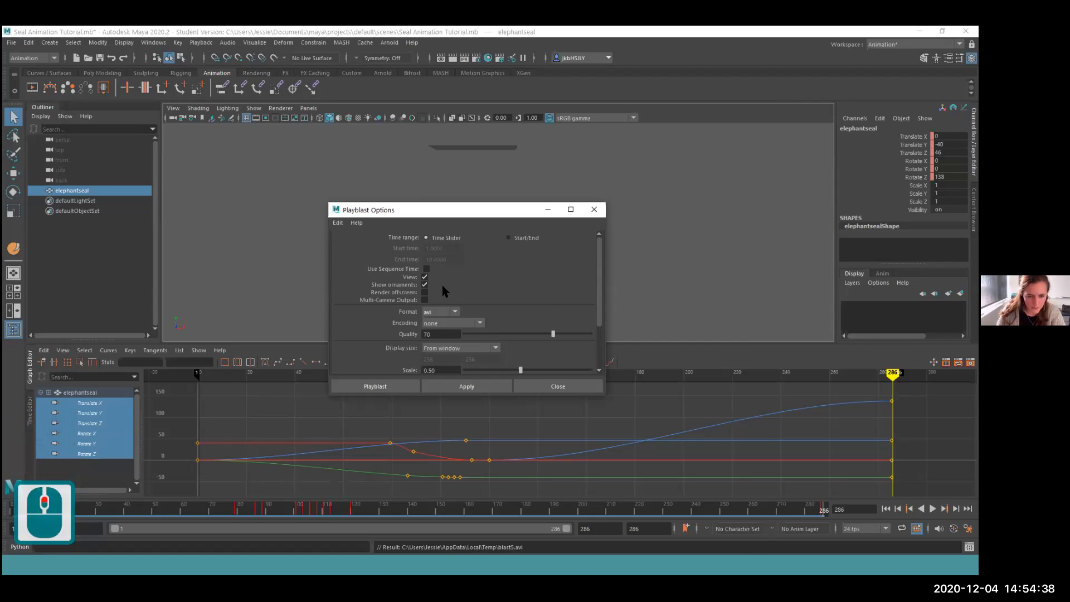
double_click(445, 283)
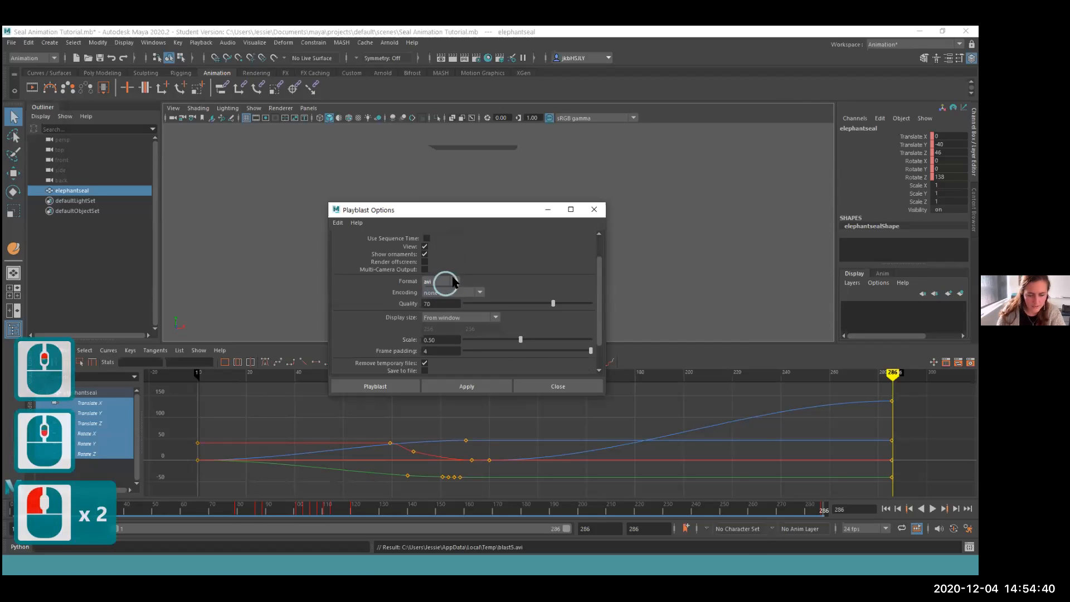
scroll(460, 270, "up", 2)
scroll(457, 278, "down", 2)
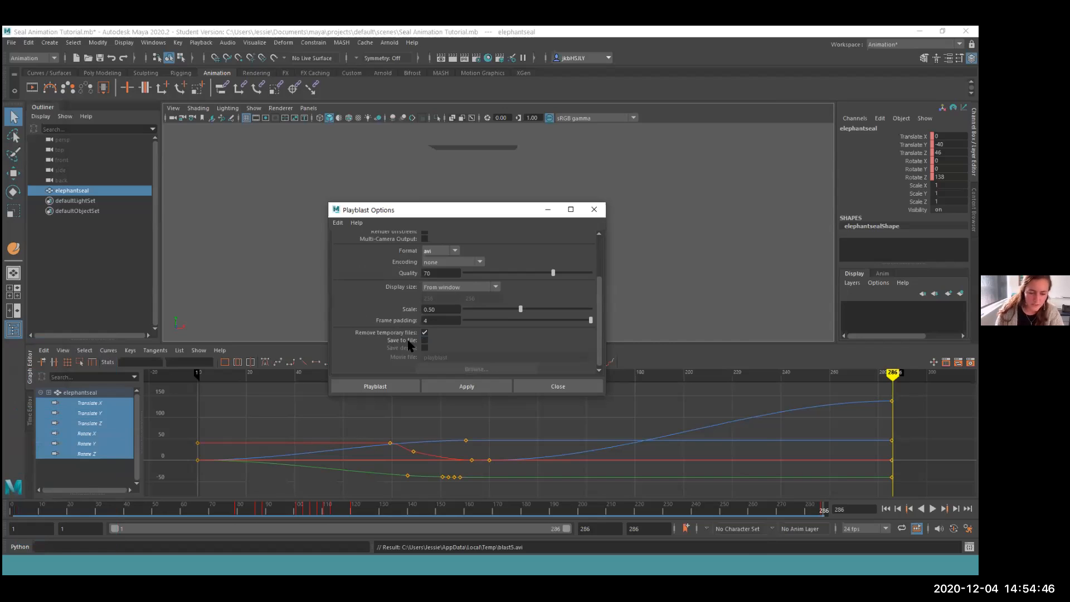
left_click(424, 340)
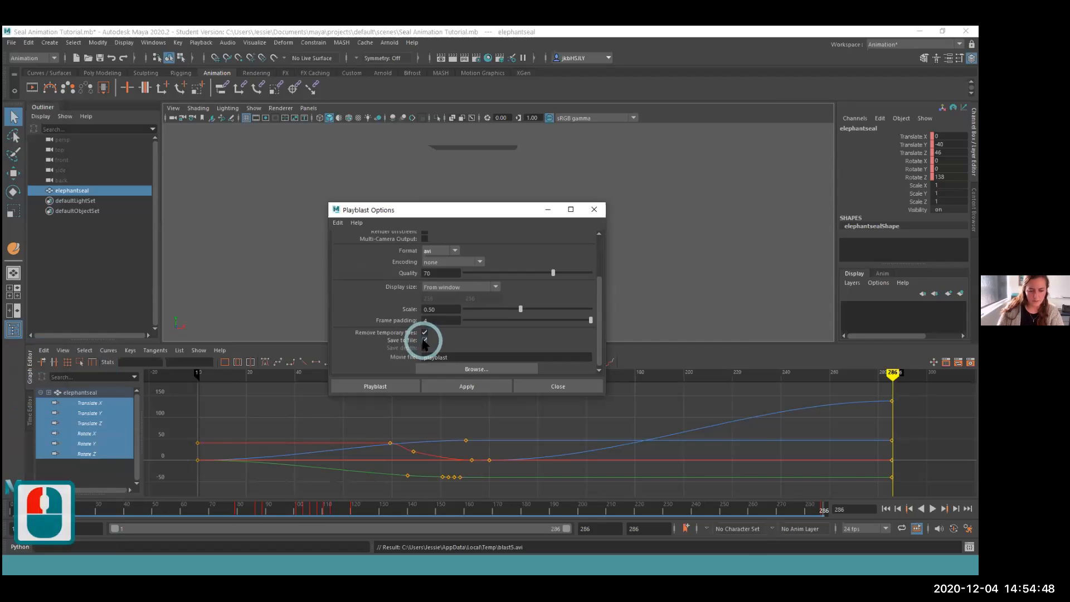
left_click(425, 340)
left_click(594, 209)
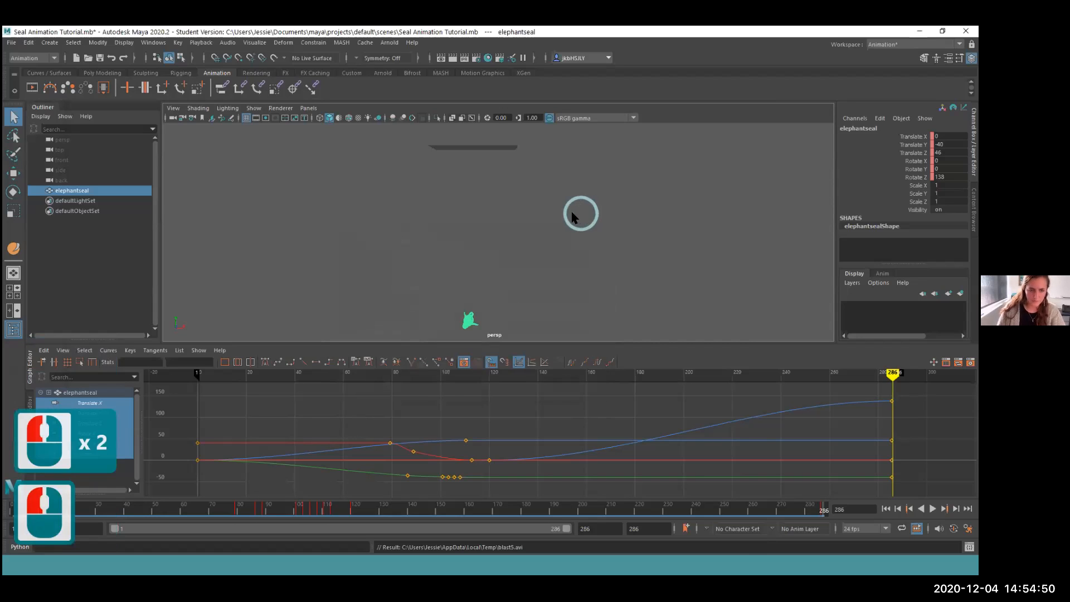
- Switch to the presentation, read the slide on scaling the scene and texturing the seal, and return to Maya
key("alt+Tab")
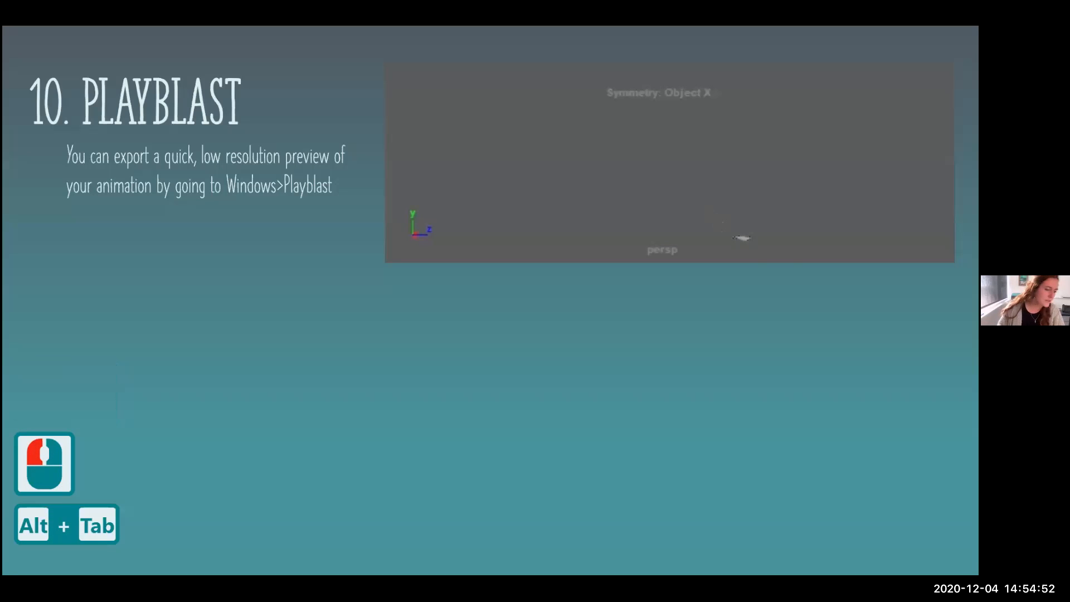
key("Right")
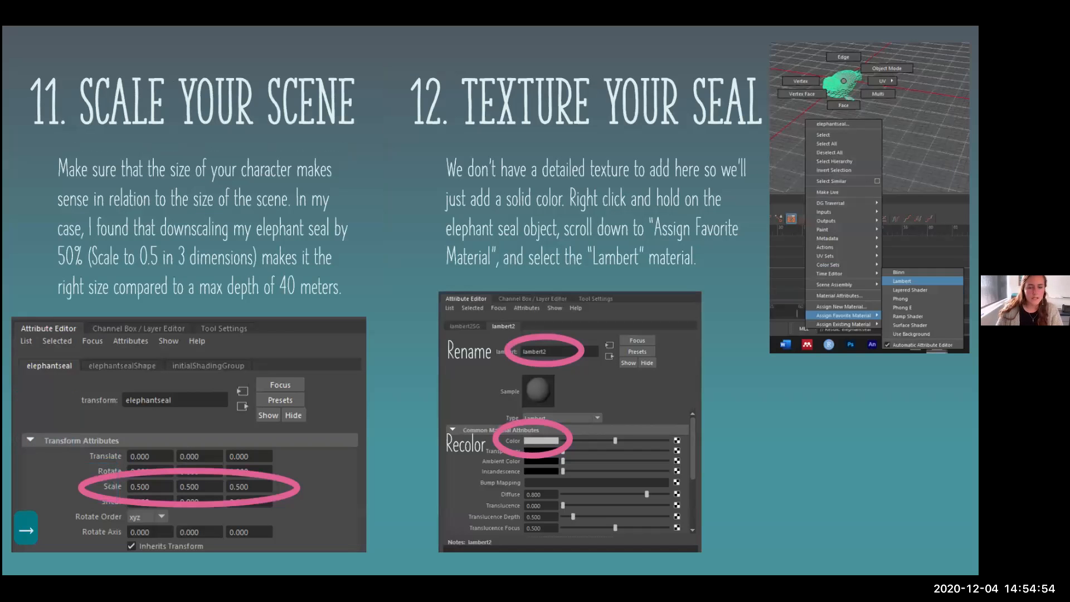
key("alt+Tab")
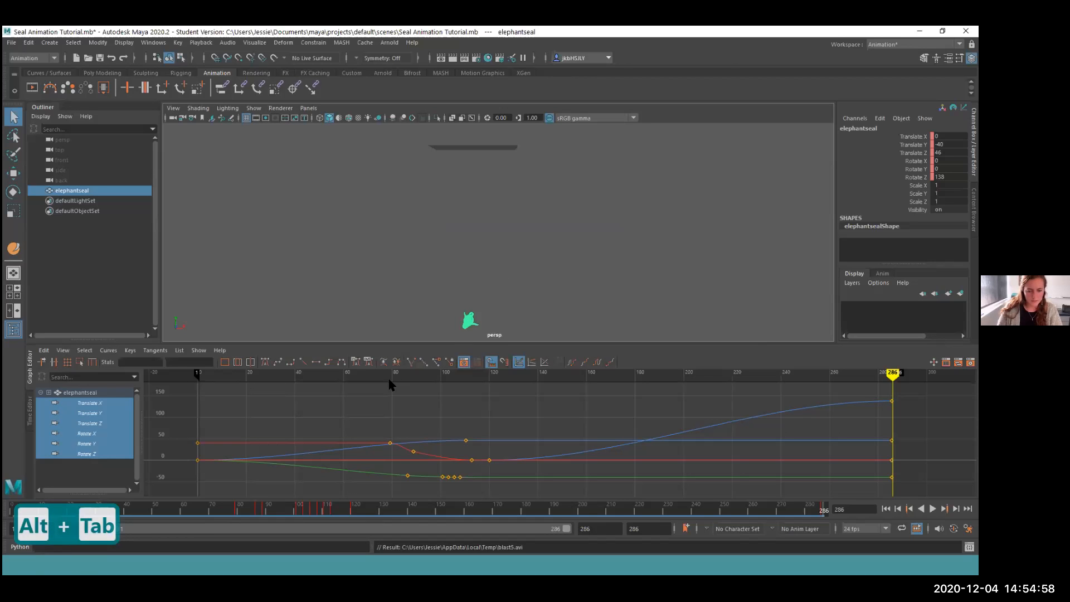
- Scrub through the seal animation to frame 128
left_click_drag(229, 374, 255, 375)
mouse_move(324, 375)
left_mouse_down()
mouse_move(578, 382)
mouse_move(506, 375)
mouse_move(523, 384)
mouse_move(509, 398)
left_mouse_up()
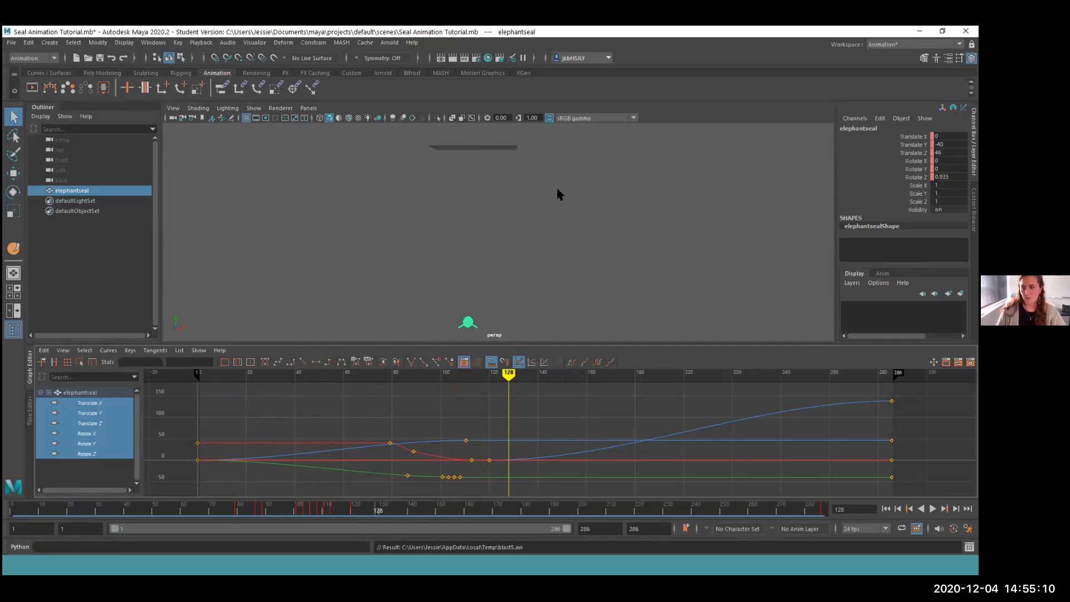
- Select the elephantseal object and change to the Maya Classic workspace with the Script Editor minimized
left_click(67, 191)
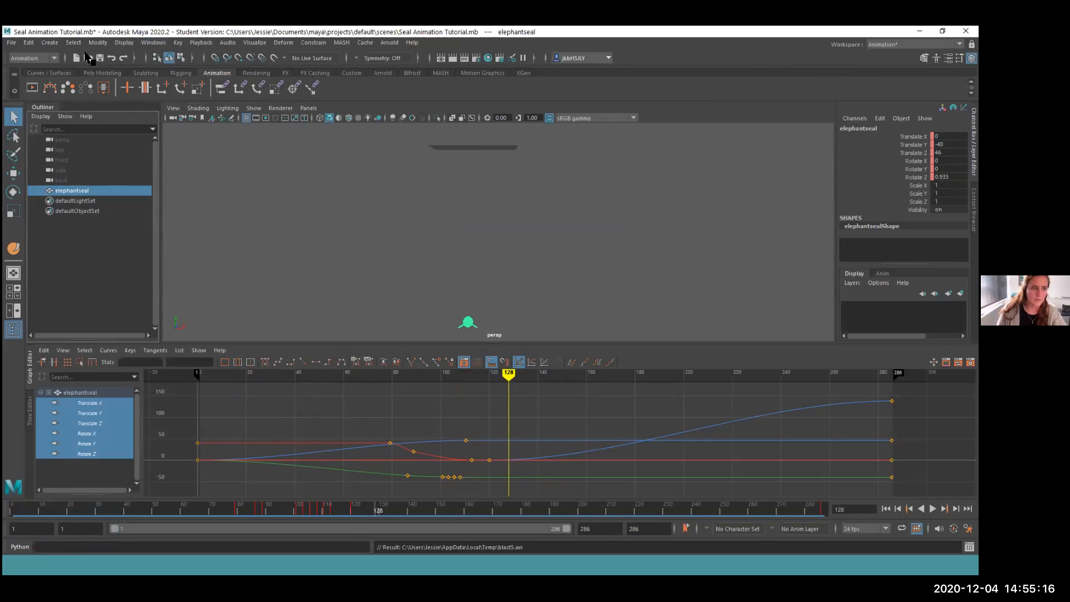
left_click(153, 42)
mouse_move(172, 61)
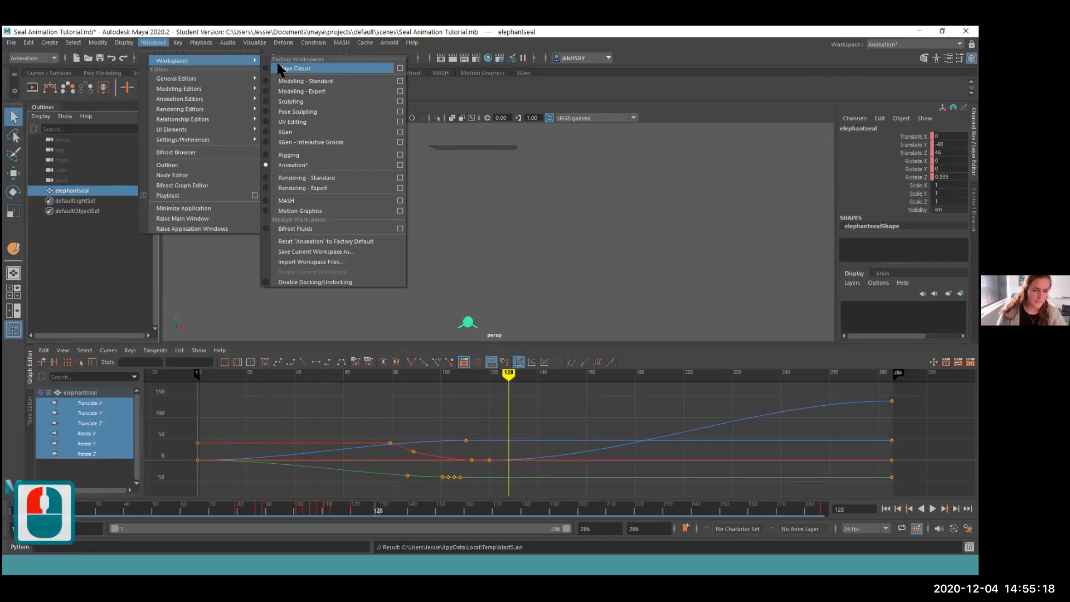
left_click(292, 68)
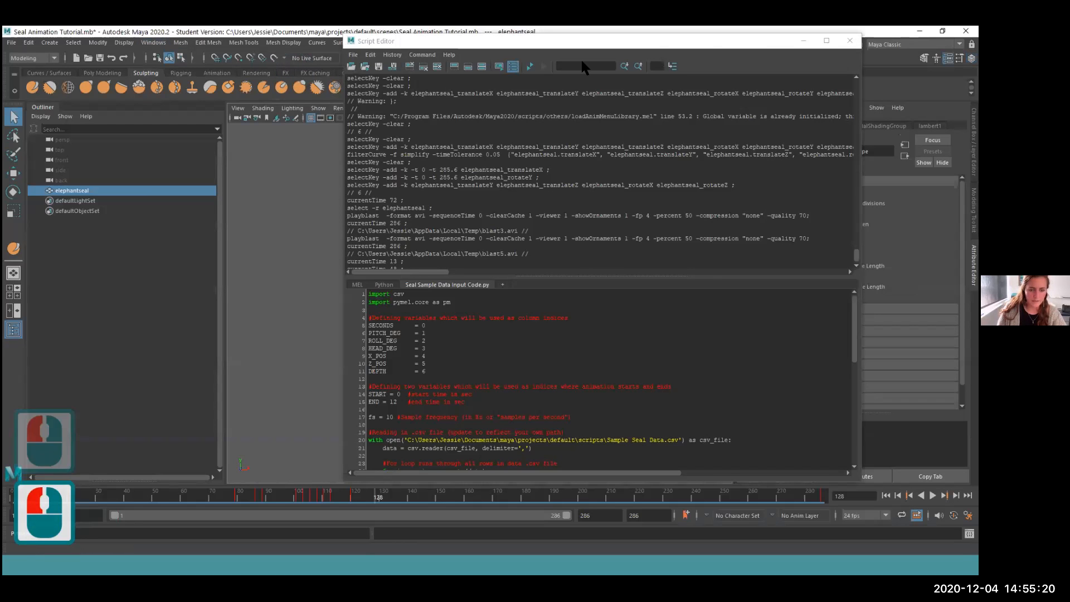
left_click(804, 41)
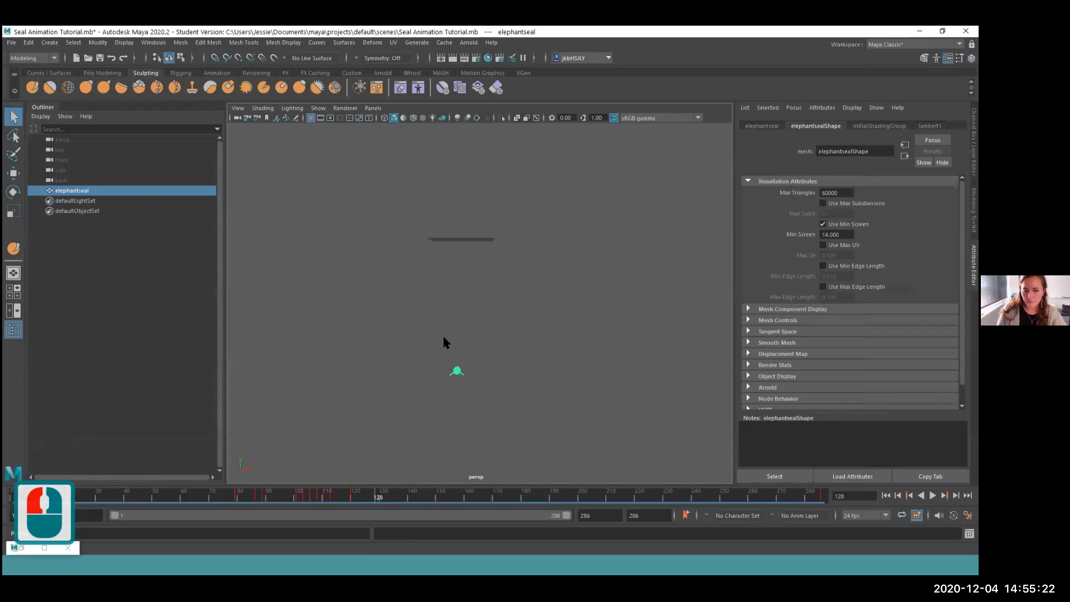
- Set the elephantseal transform's scale to 0.5 in X, Y and Z
left_click(762, 126)
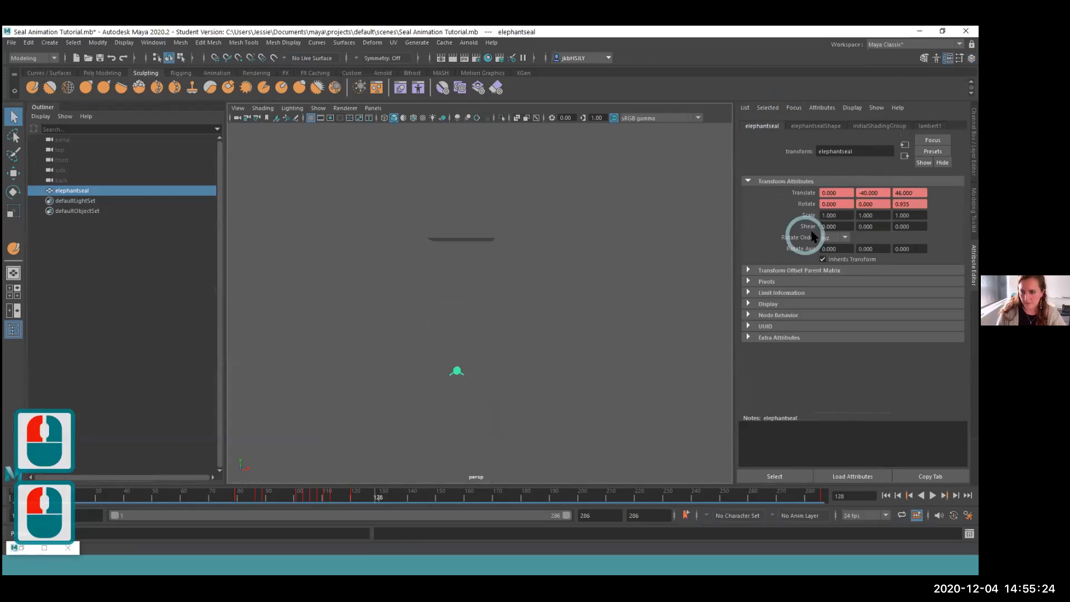
double_click(819, 215)
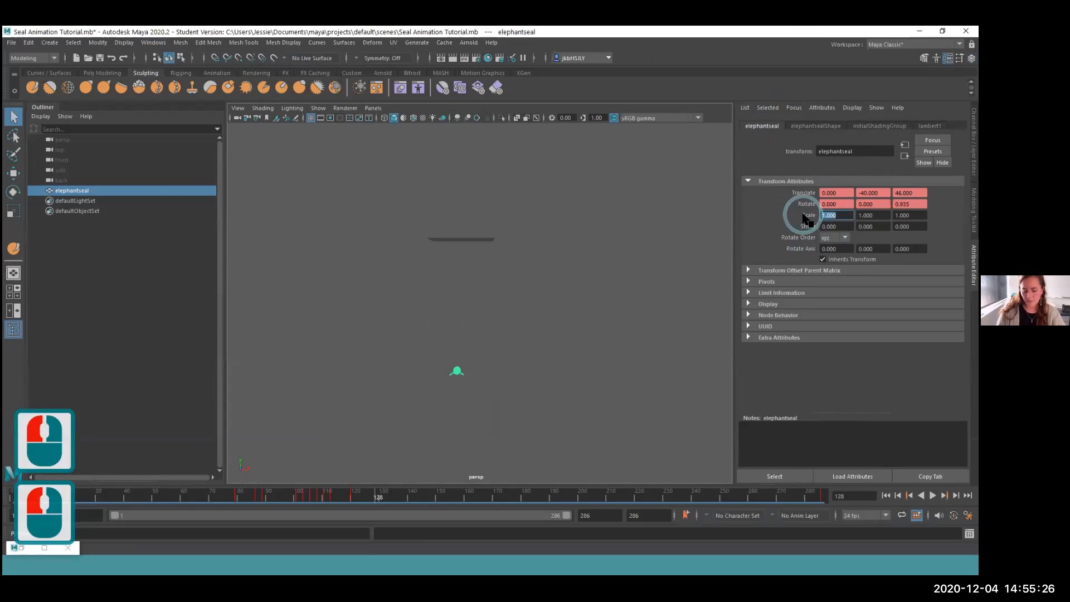
type("0.5")
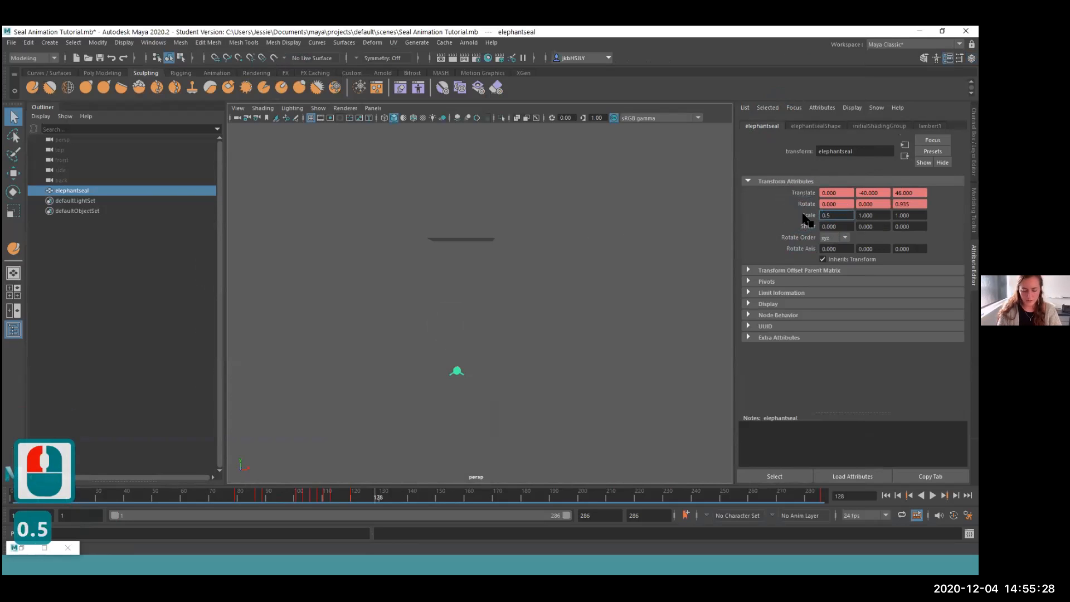
key("Tab")
type("0.5")
key("Tab")
type("0.5")
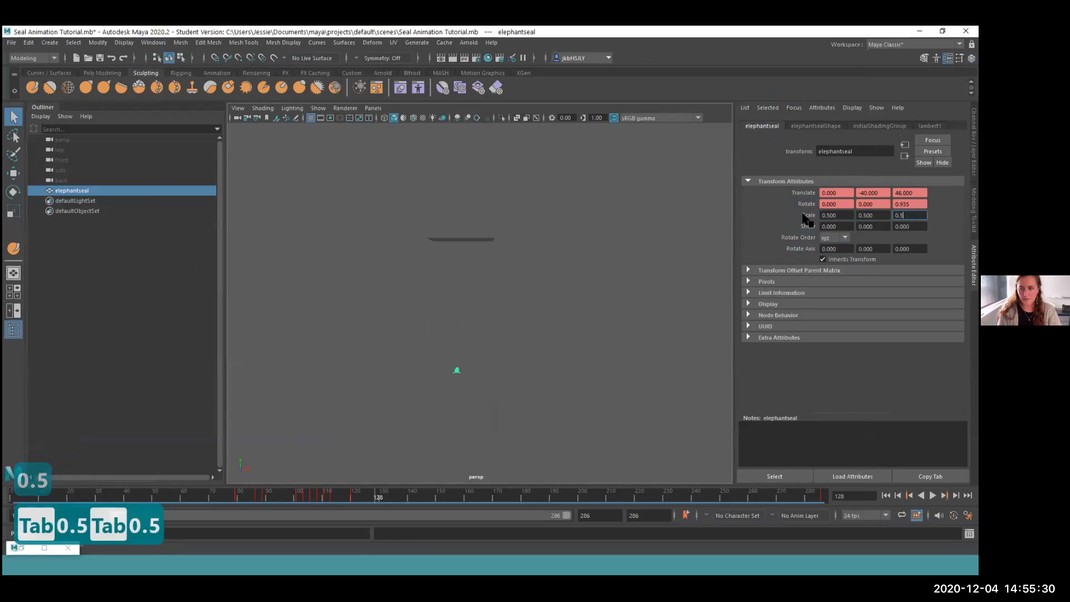
key("Tab")
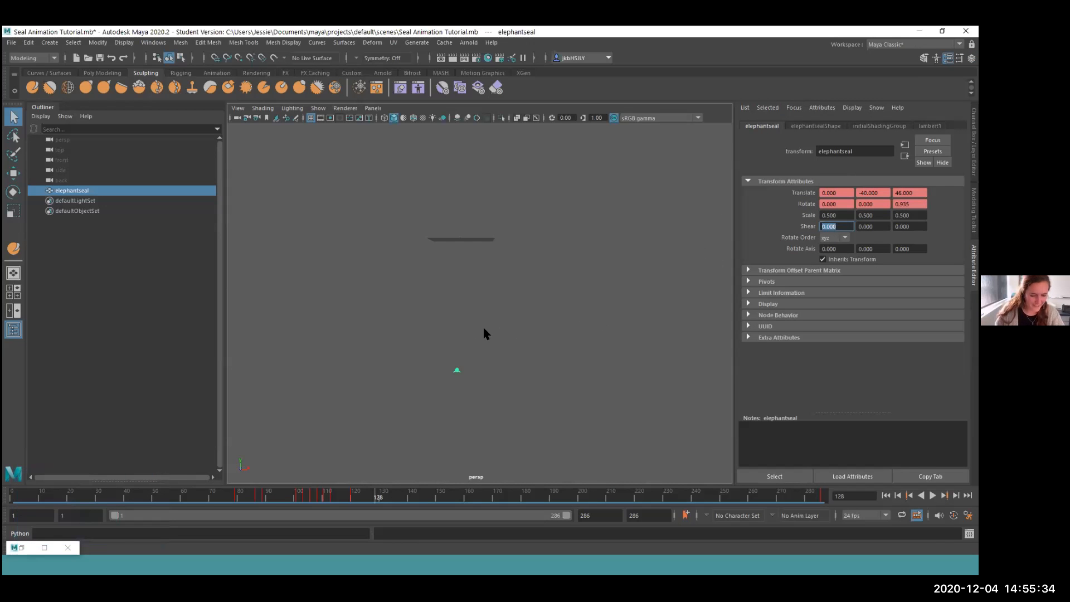
- Check the texturing instructions in the presentation and assign a favorite Lambert material to the elephant seal in Maya
key("alt+Tab")
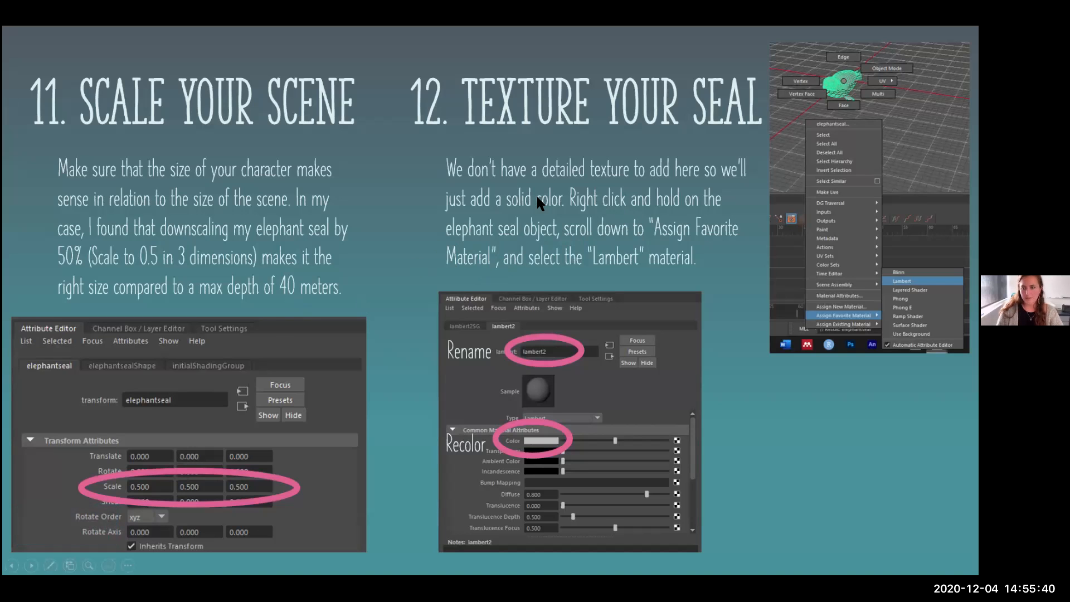
key("alt+Tab")
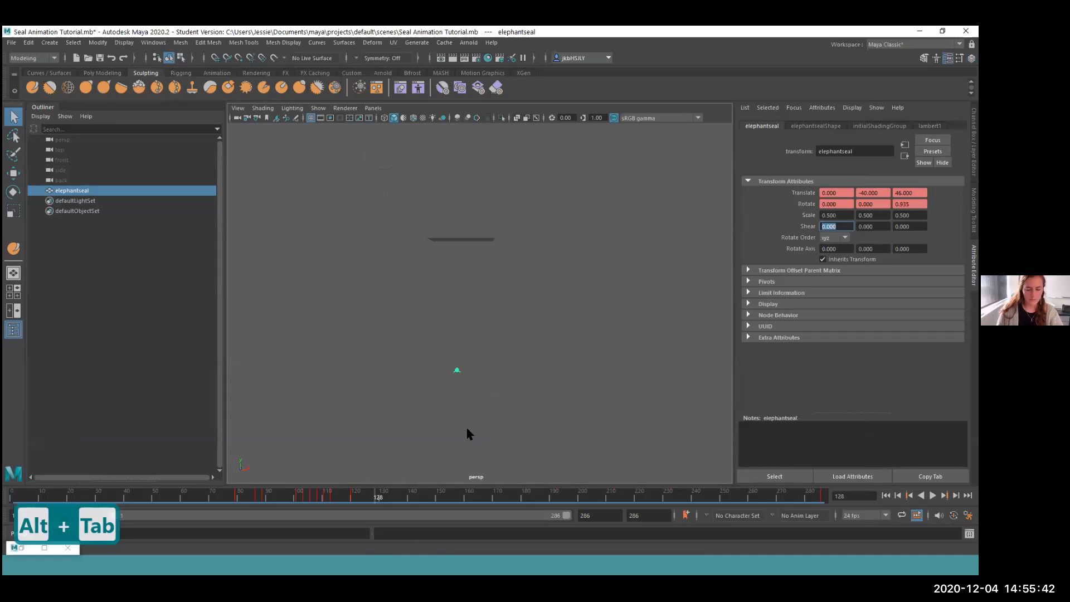
scroll(467, 397, "up", 2)
scroll(467, 392, "up", 2)
scroll(466, 392, "down", 1)
middle_click_drag(462, 416, 495, 314, "alt")
scroll(495, 313, "up", 1)
scroll(495, 318, "up", 3)
middle_click_drag(513, 258, 518, 299, "alt")
left_click_drag(489, 334, 516, 334, "alt")
middle_click_drag(645, 346, 551, 337, "alt")
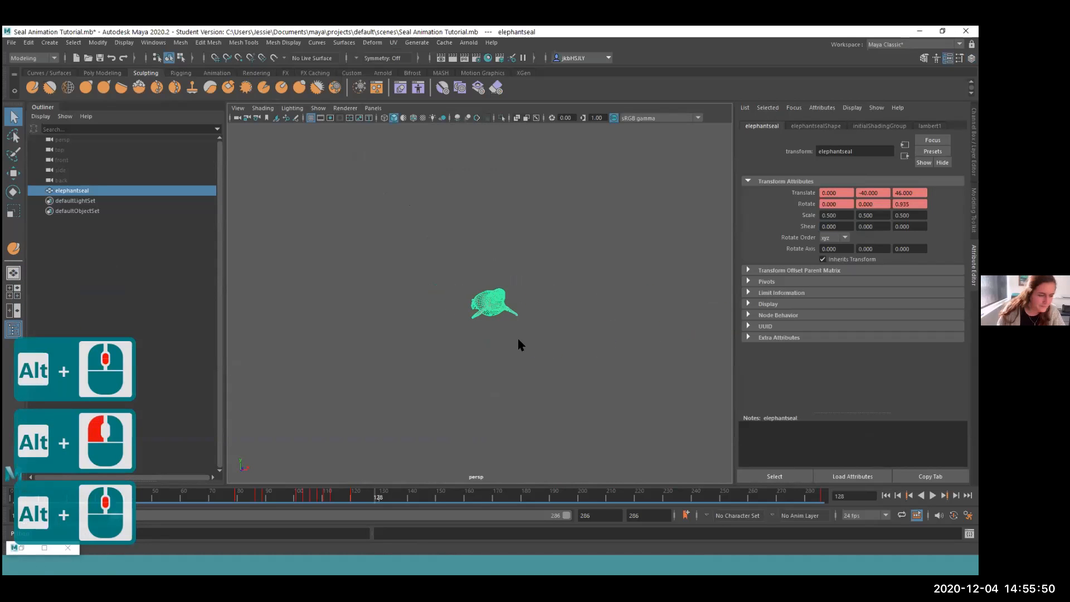
left_click(496, 350)
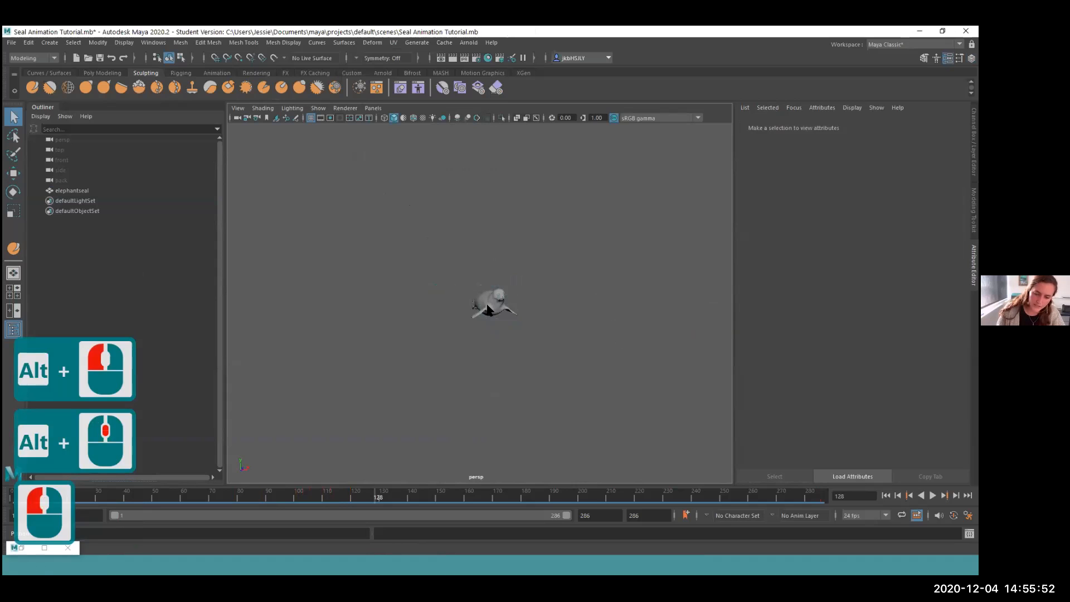
scroll(487, 309, "up", 2)
scroll(489, 306, "down", 1)
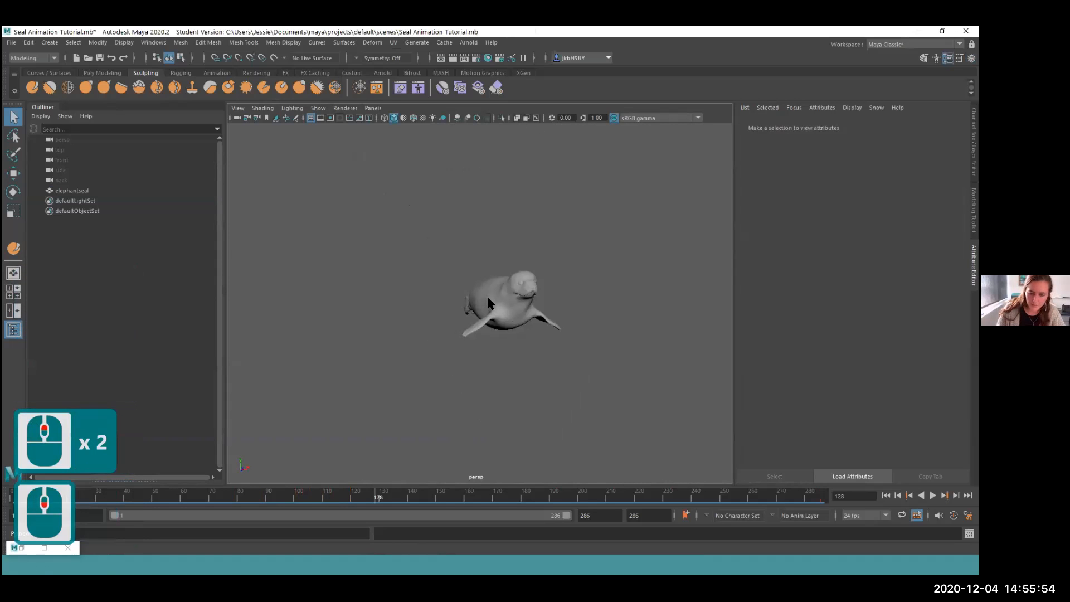
right_click(489, 302)
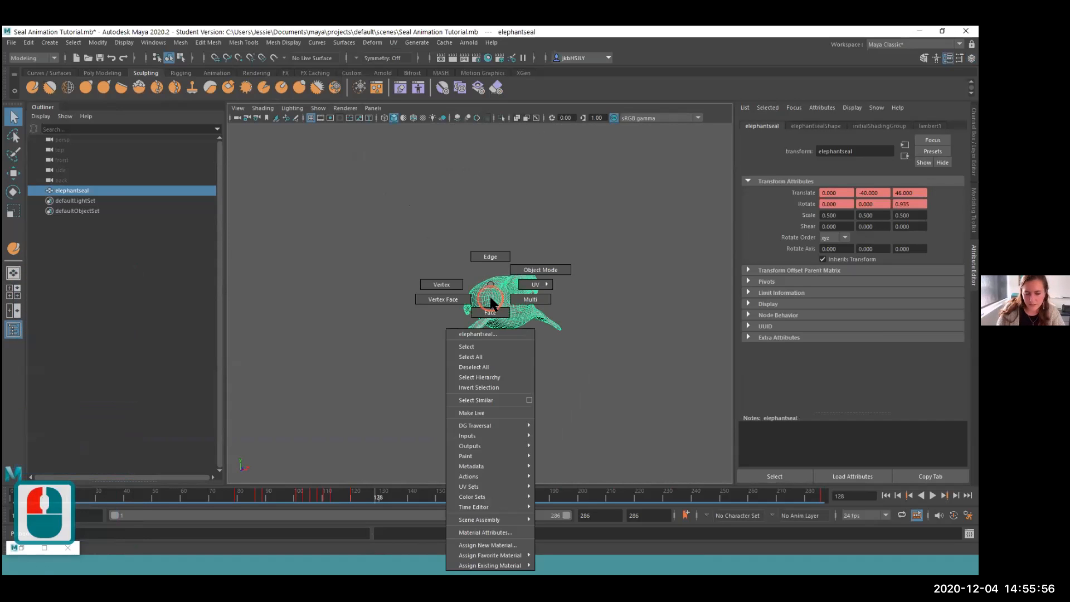
mouse_move(490, 565)
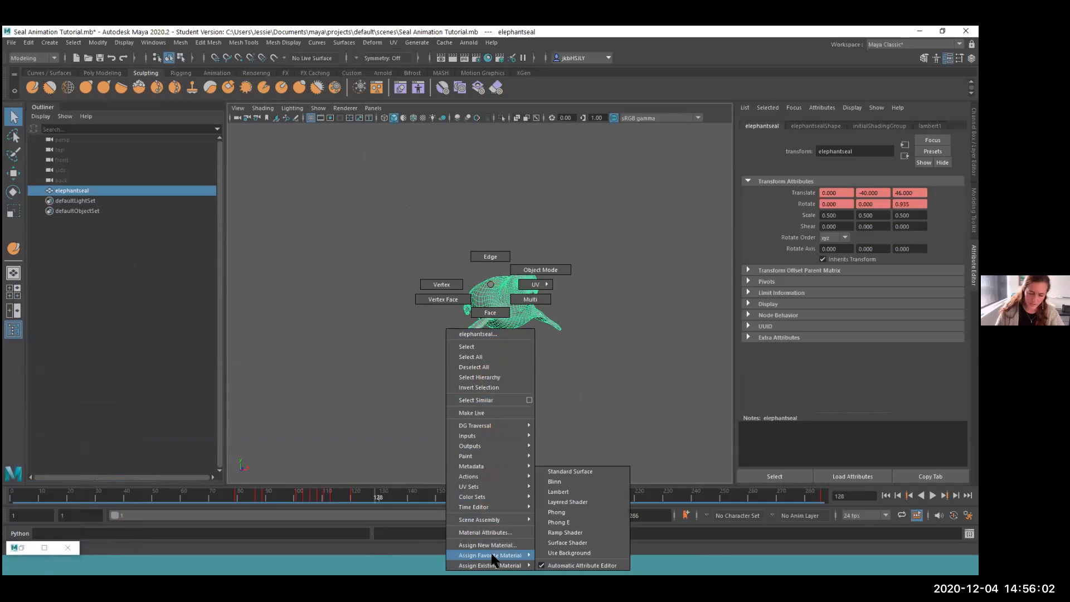
left_click(581, 492)
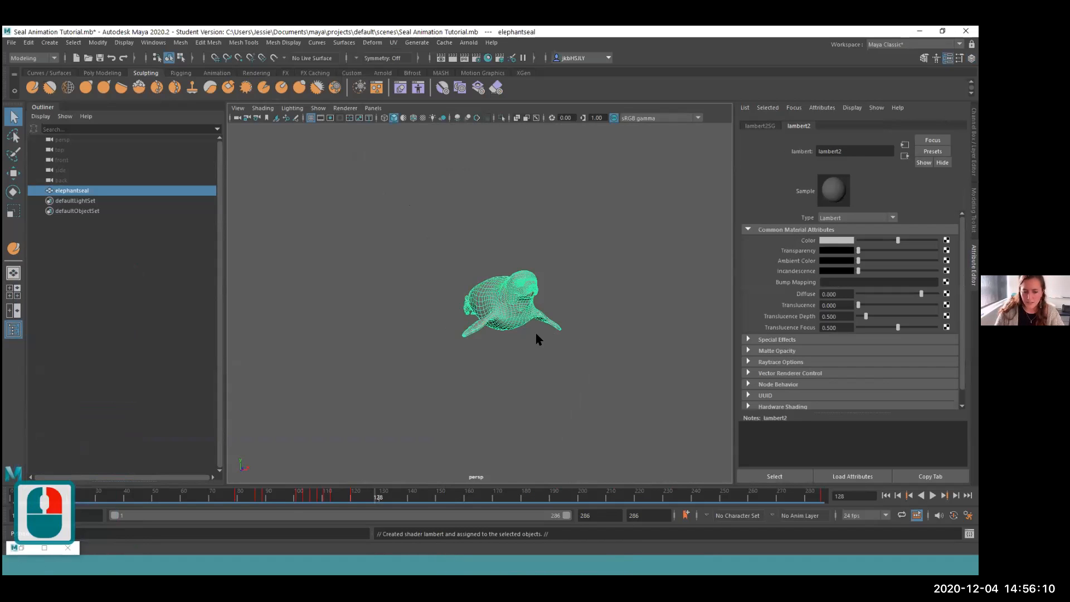
- Recolor the elephant seal's Lambert material to a muted grayish brown and check it on the unselected seal, leaving the seal selected
left_click_drag(539, 340, 564, 340, "alt")
key("f")
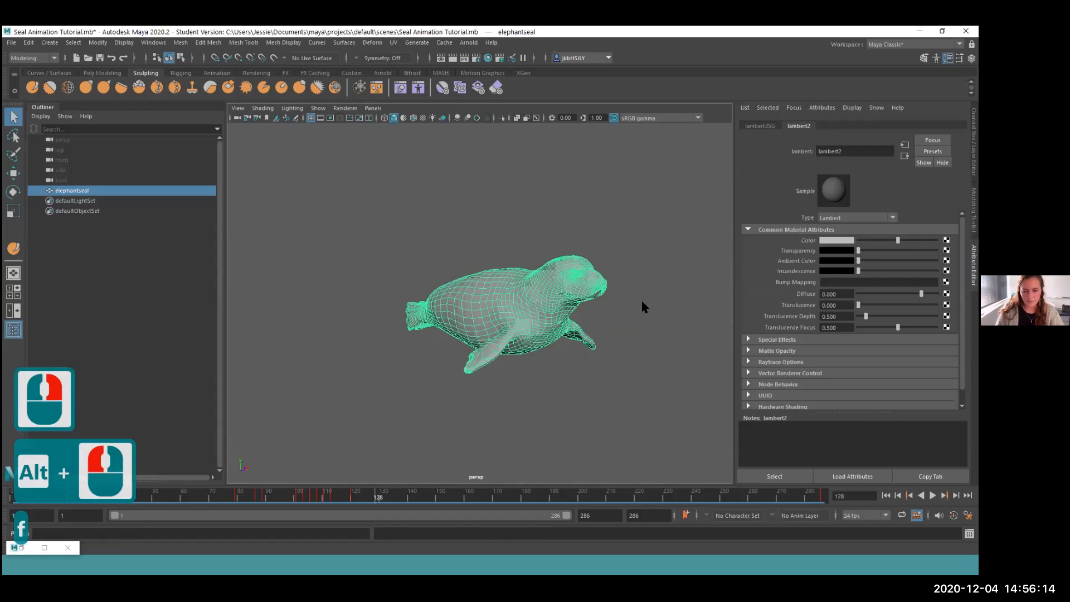
left_click(830, 241)
left_click(806, 269)
left_click_drag(803, 270, 833, 280)
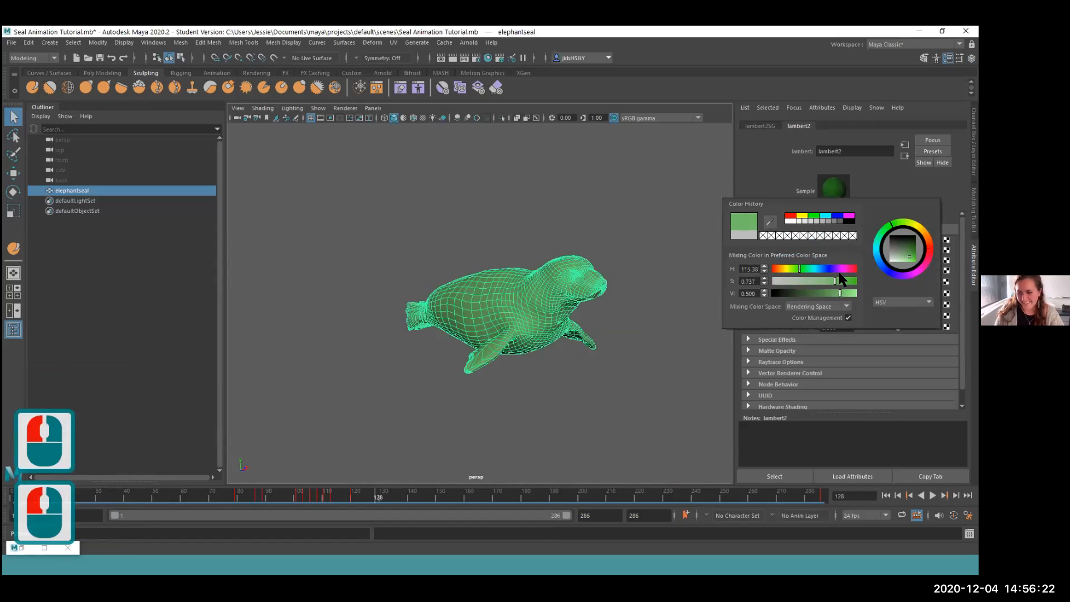
mouse_move(835, 292)
left_mouse_down()
mouse_move(822, 292)
mouse_move(839, 293)
left_mouse_up()
left_click_drag(890, 223, 925, 232)
left_click_drag(840, 293, 845, 299)
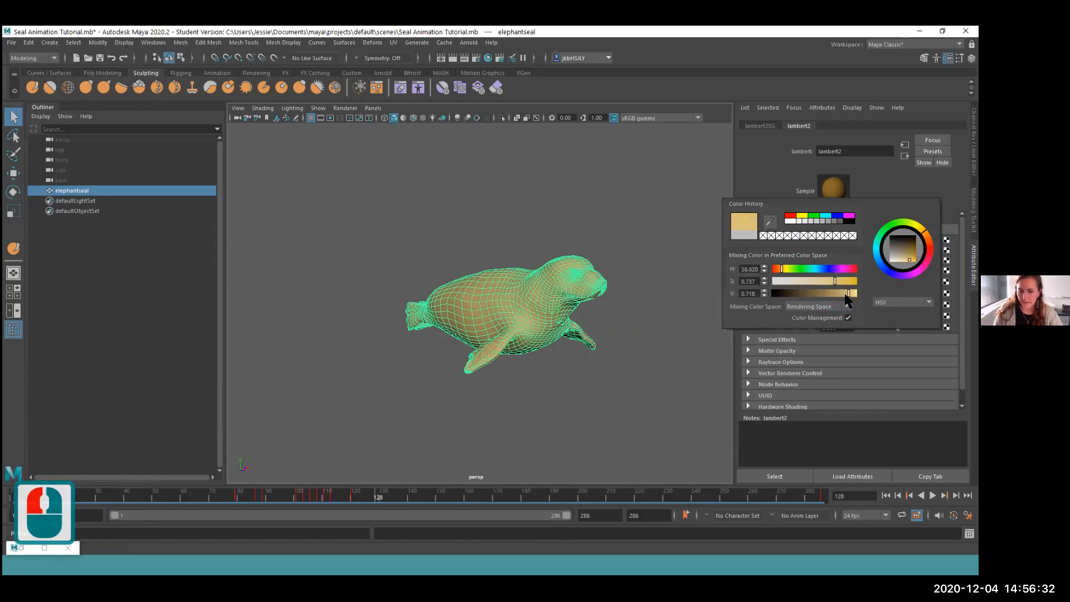
left_click_drag(908, 258, 900, 252)
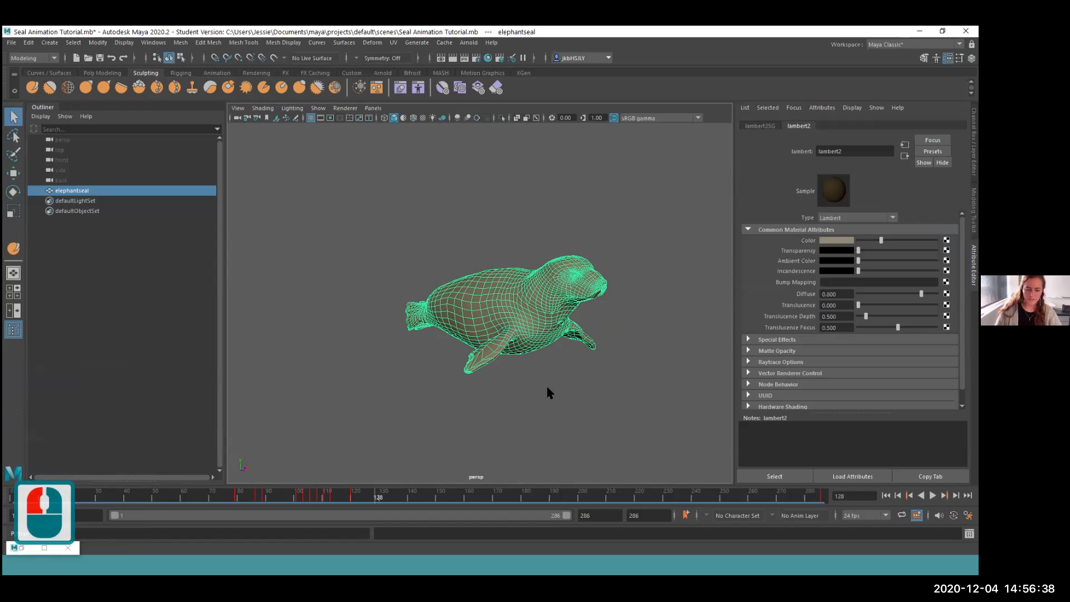
left_click(598, 378)
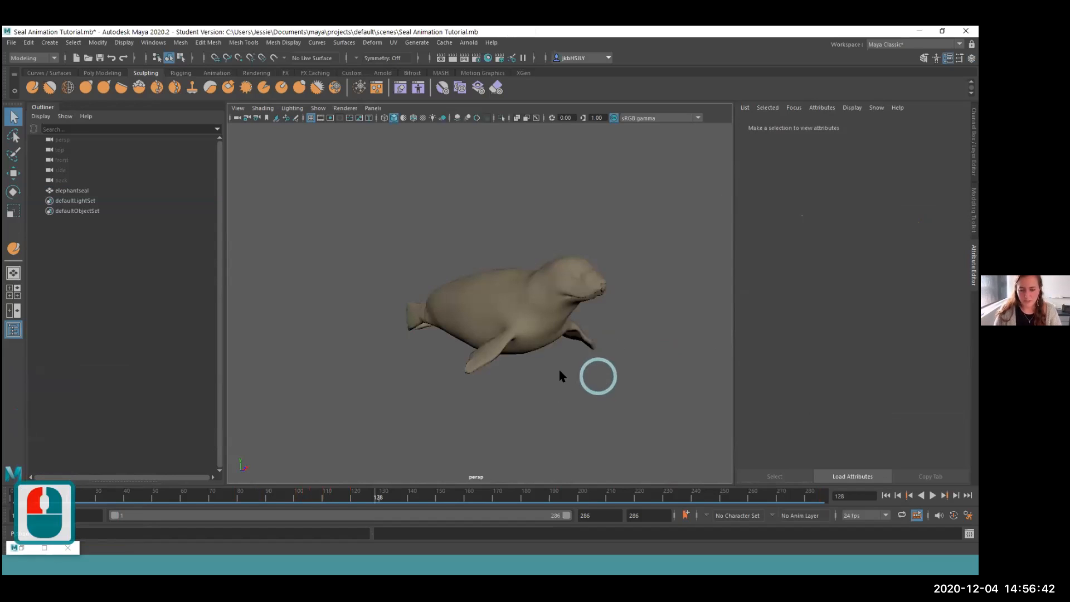
left_click(482, 304)
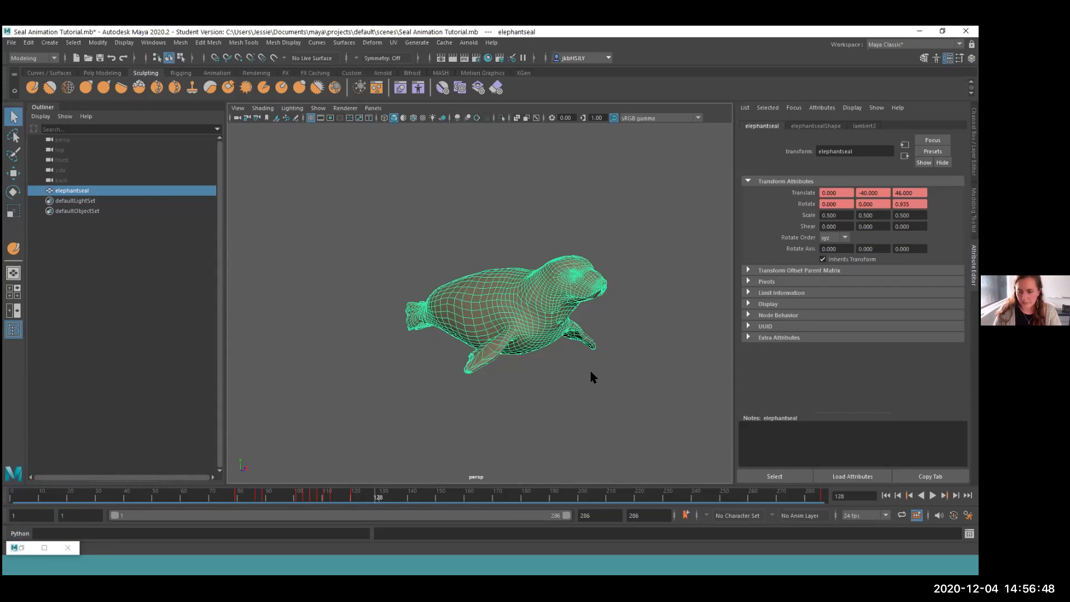
- Check the water instructions in the presentation, and return the animation to frame 1 in Maya with the seal framed
key("alt+Tab")
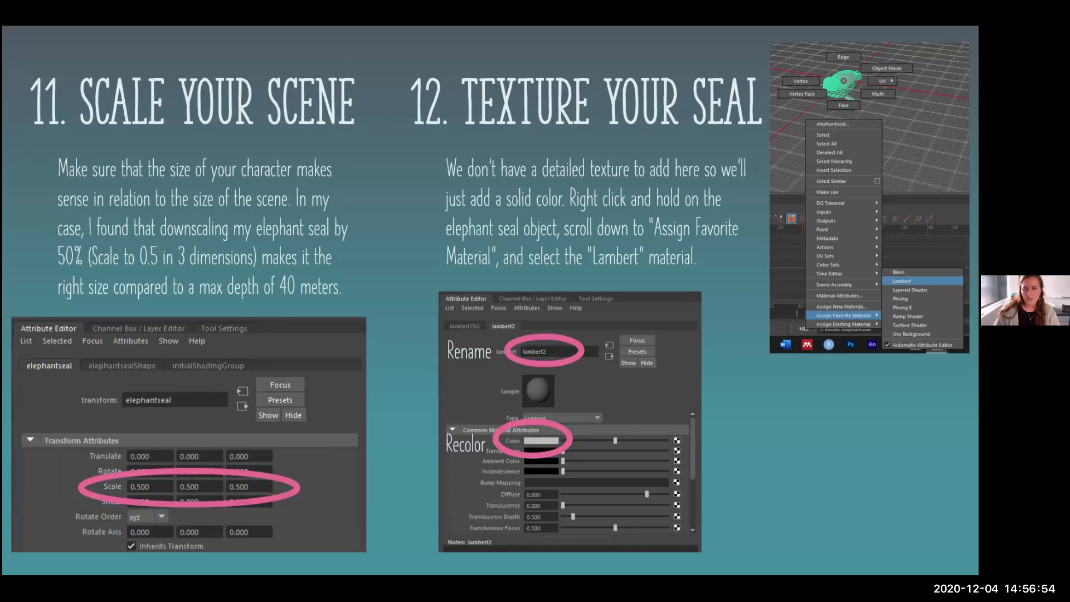
key("Right")
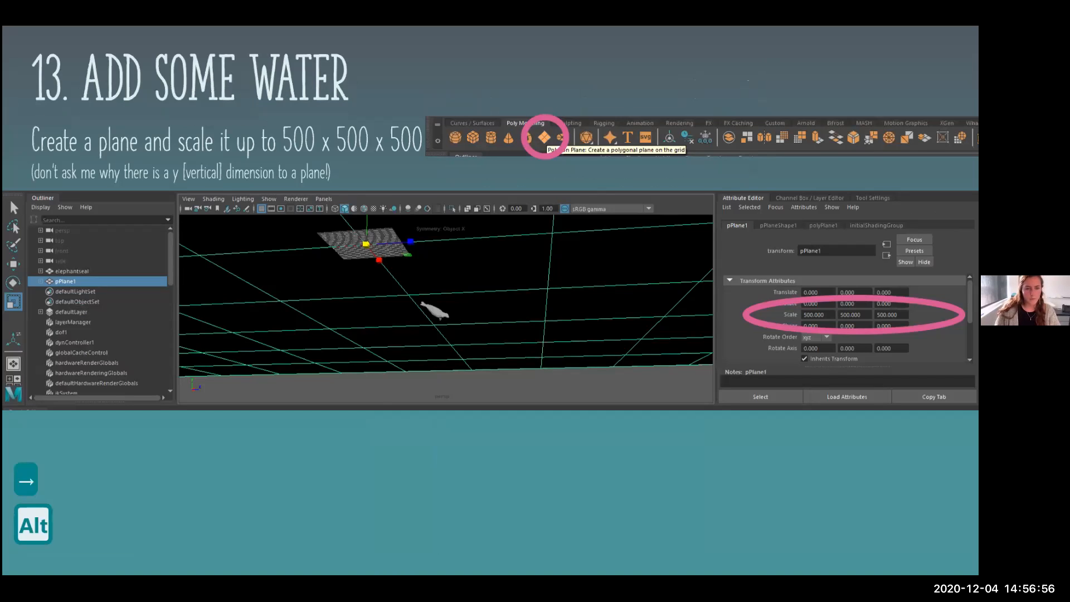
key("alt+Tab")
scroll(351, 277, "down", 9)
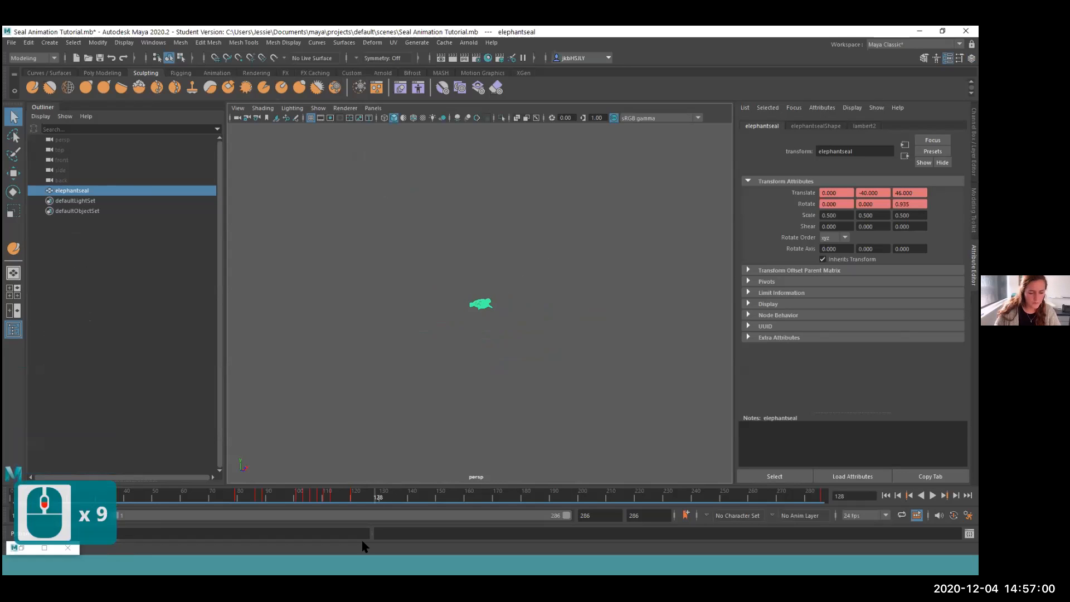
left_click_drag(362, 540, 7, 494)
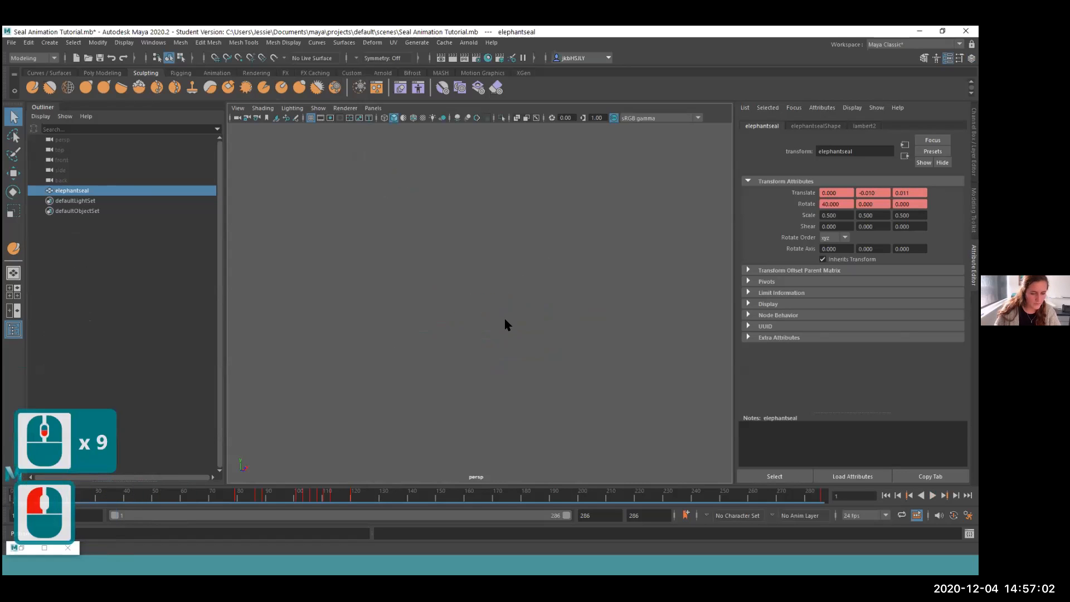
key("f")
scroll(446, 370, "down", 7)
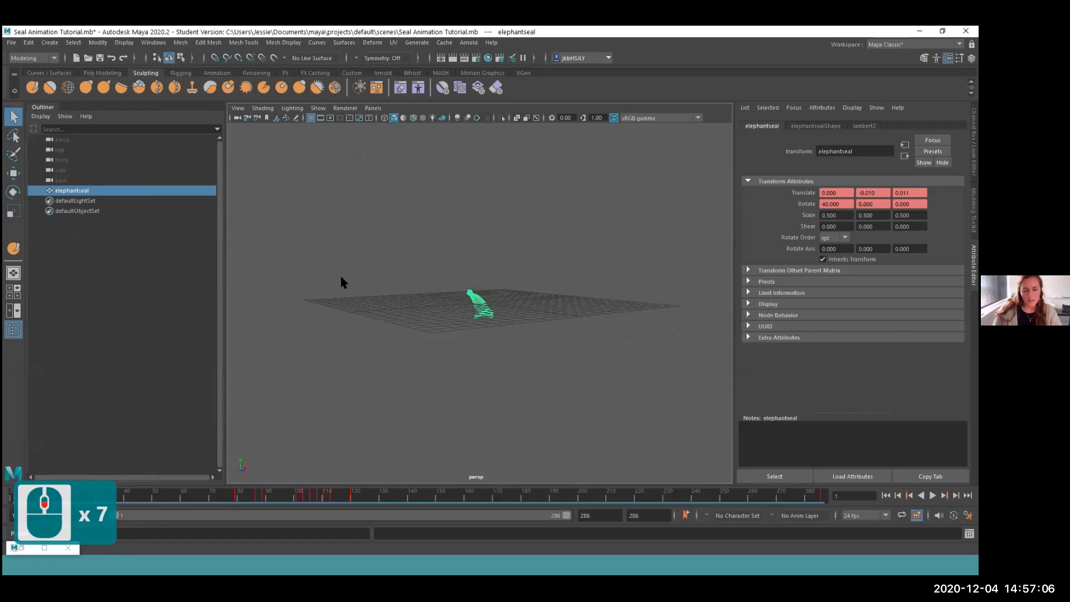
- Create a polygon plane for the water surface and set its scale to 500 in X, Y and Z
left_click(105, 72)
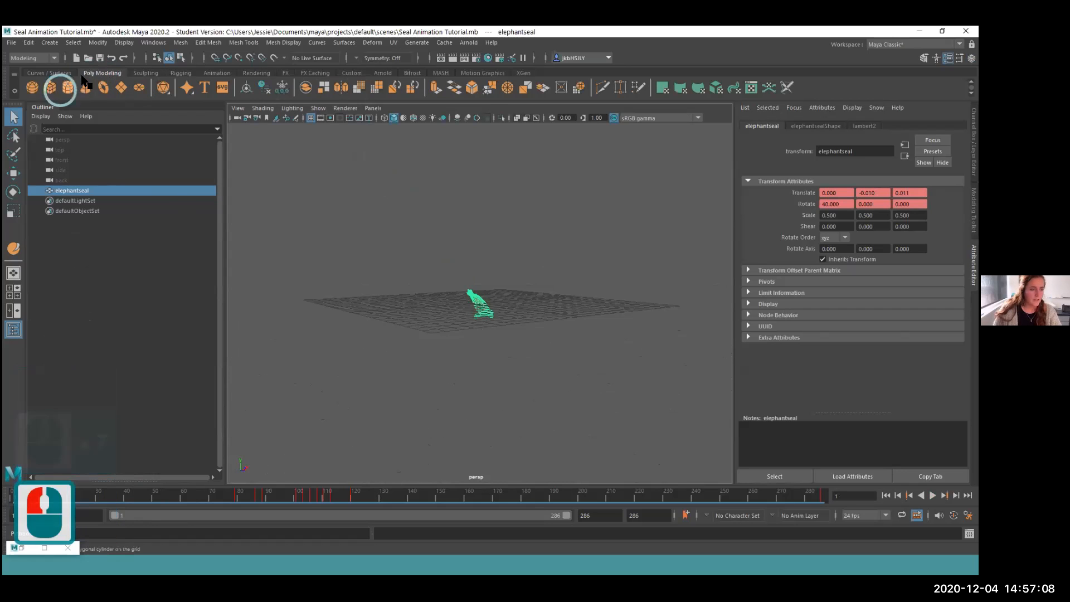
left_click(120, 91)
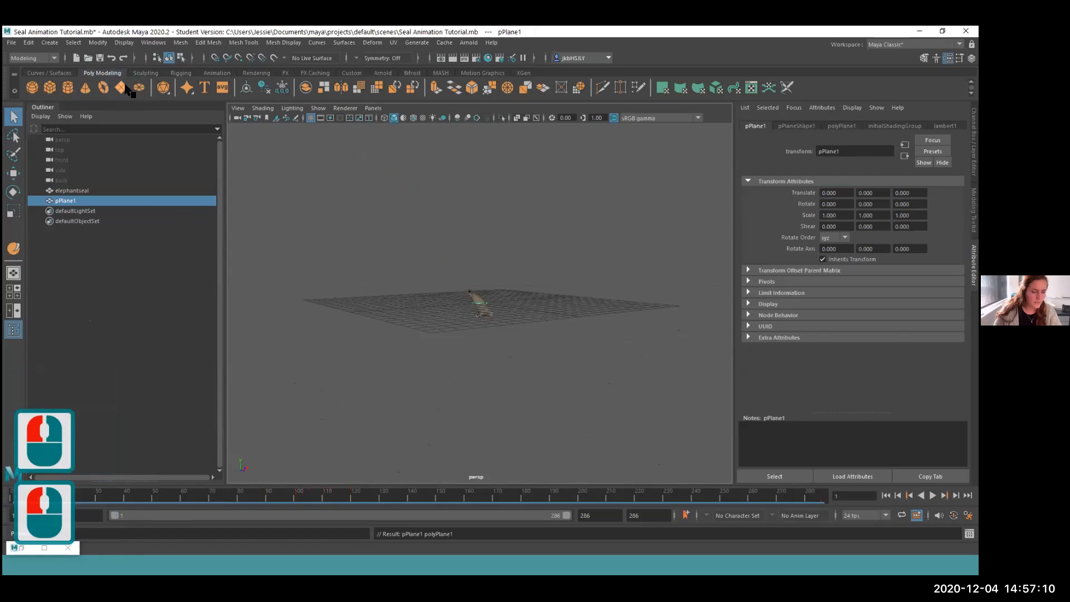
left_click(841, 216)
type("500")
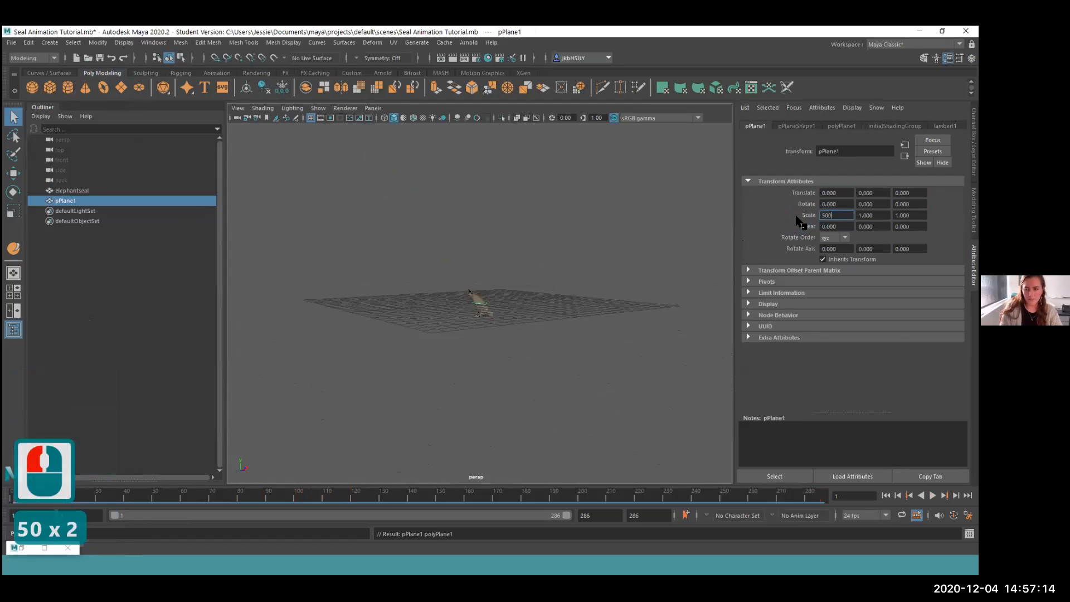
key("Tab")
type("5")
type("000")
key("Tab")
type("500")
key("Return")
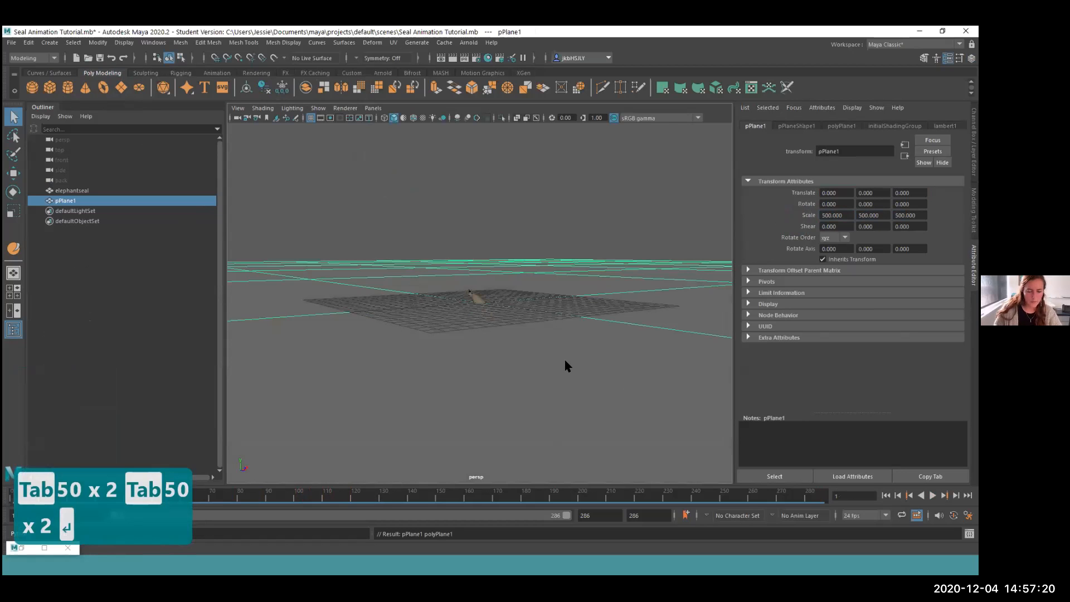
- Check the render preview instructions in the presentation and open the Arnold RenderView in Maya
key("alt+Tab")
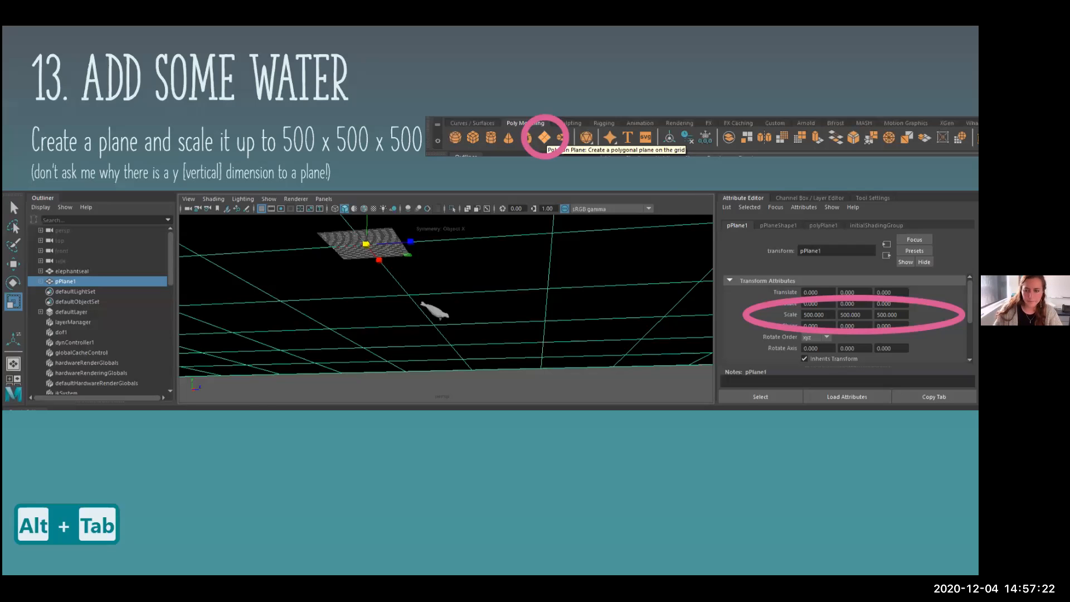
key("Right")
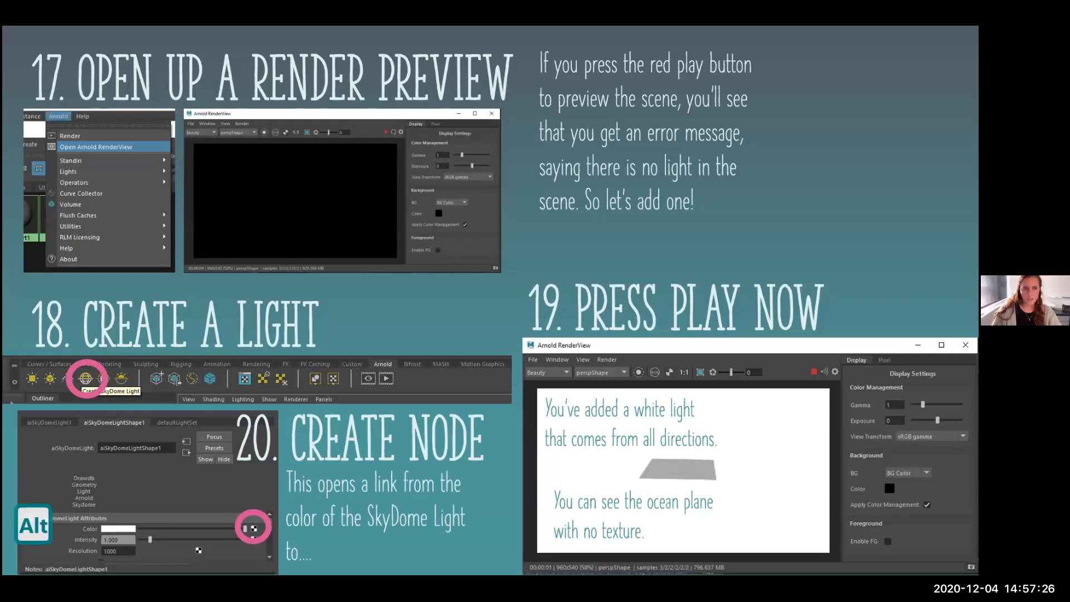
key("alt+Tab")
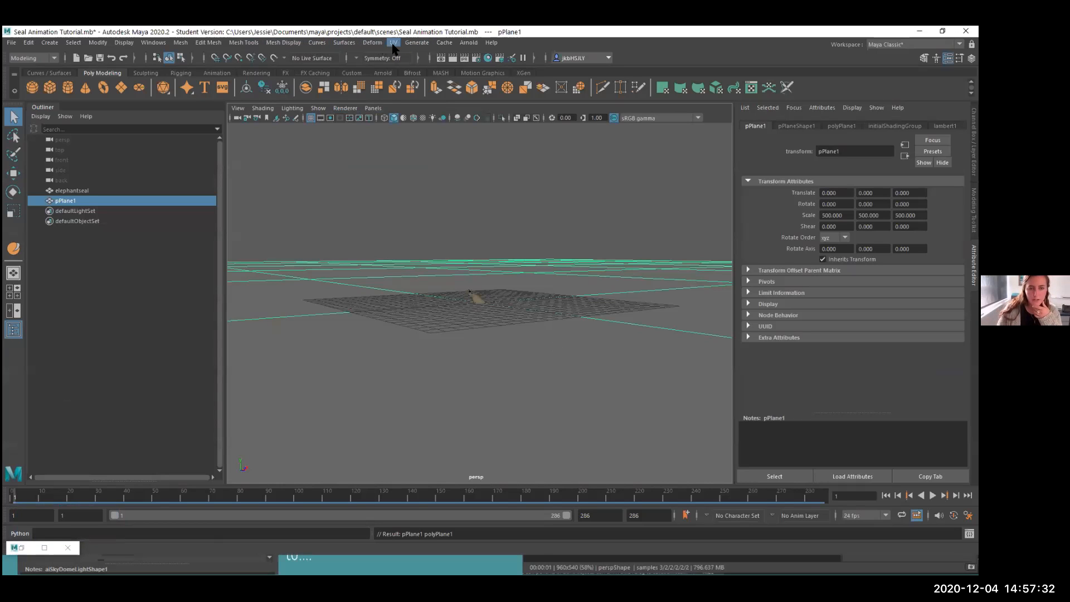
left_click(467, 43)
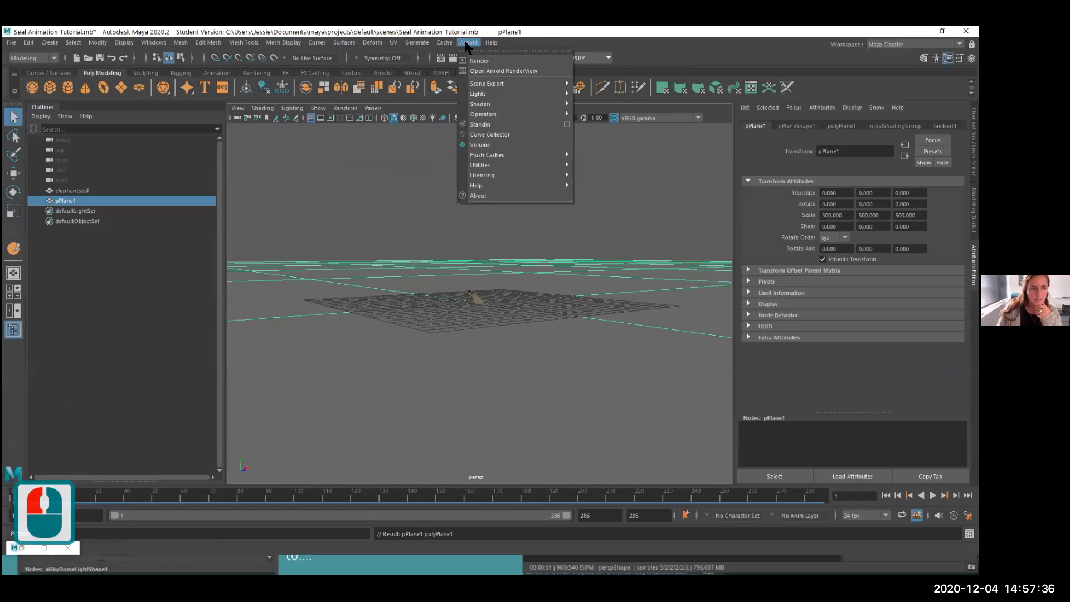
left_click(458, 43)
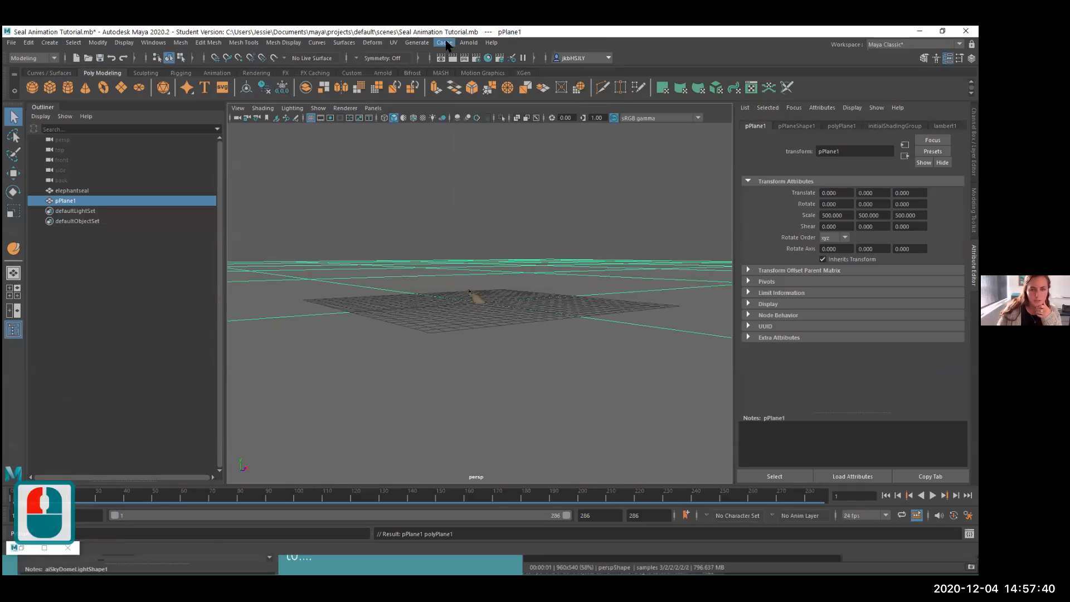
left_click(468, 44)
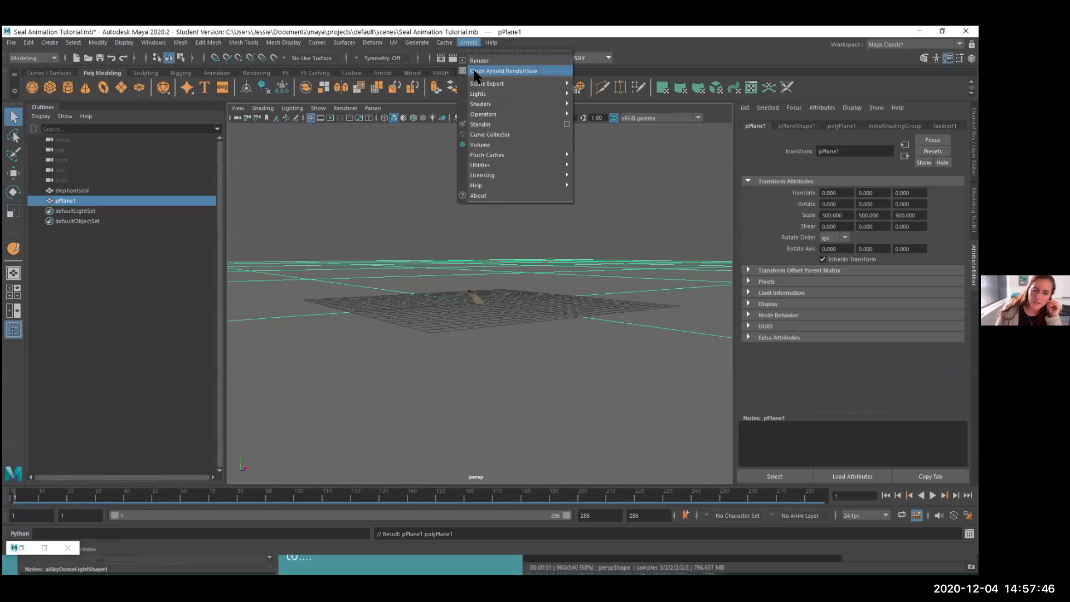
left_click(508, 71)
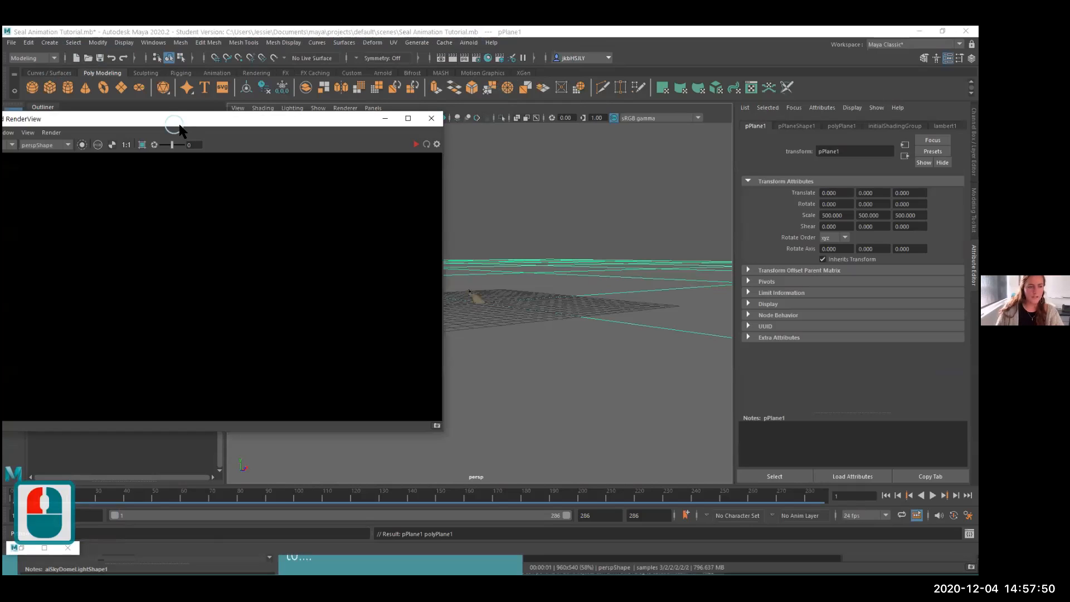
- Shrink the Arnold RenderView window, place it clear of the seal and the Outliner's object list, and start the render preview
left_click_drag(180, 130, 270, 149)
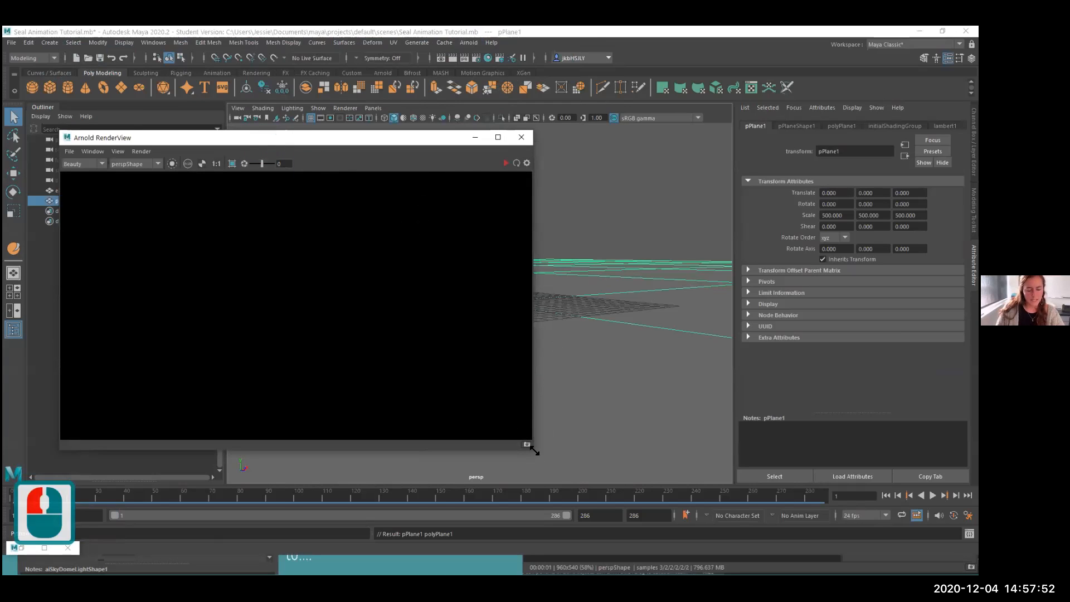
left_click_drag(532, 450, 408, 364)
scroll(312, 304, "down", 2)
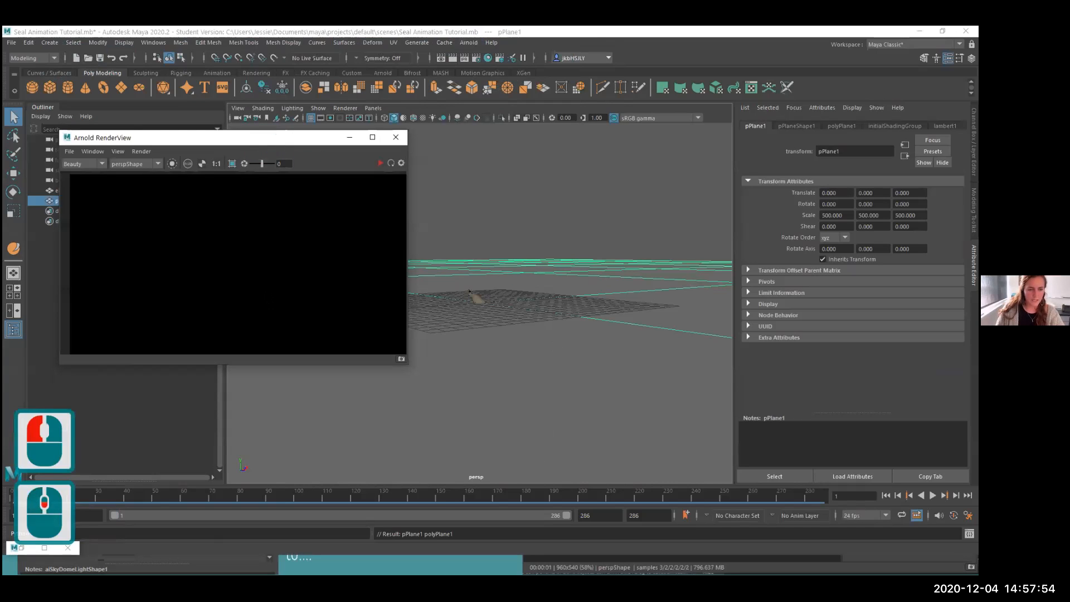
scroll(312, 303, "up", 1)
middle_click_drag(301, 265, 296, 264, "shift")
scroll(296, 264, "down", 1)
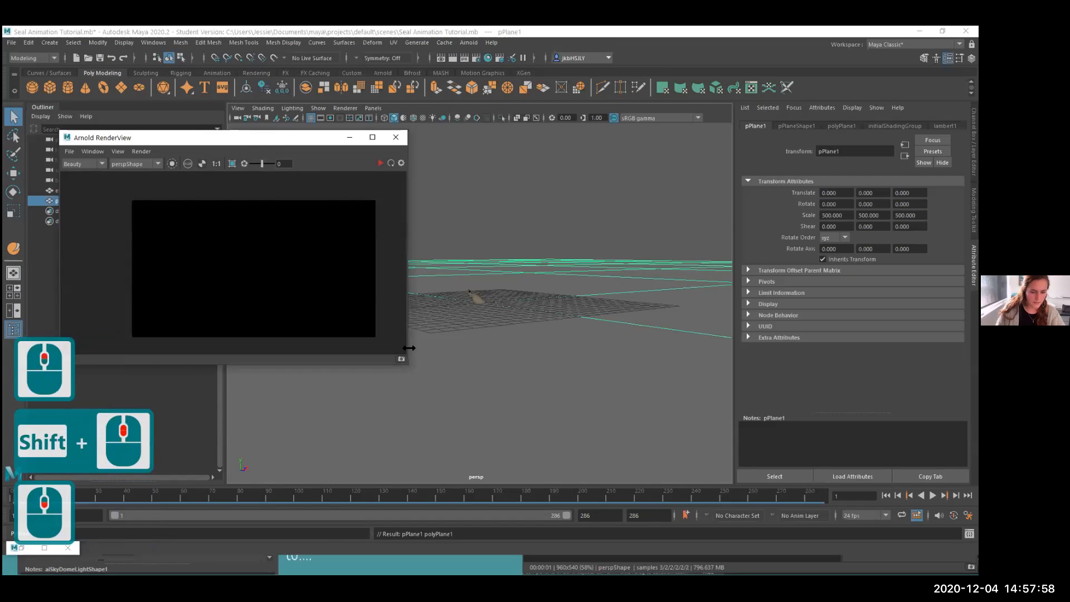
left_click_drag(408, 365, 315, 335)
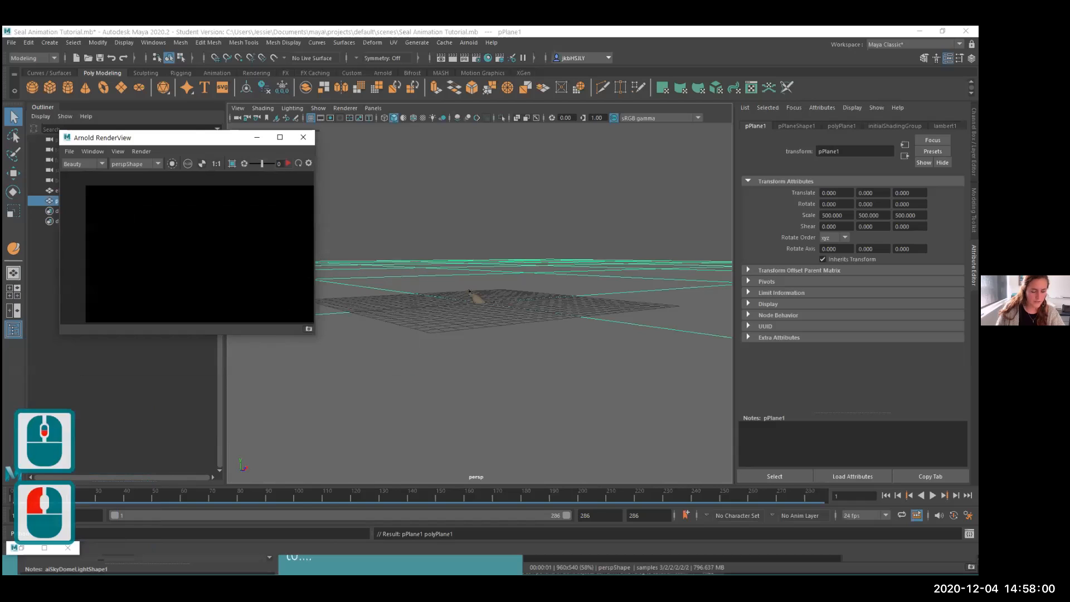
left_click(243, 266)
middle_click_drag(243, 266, 238, 264, "shift")
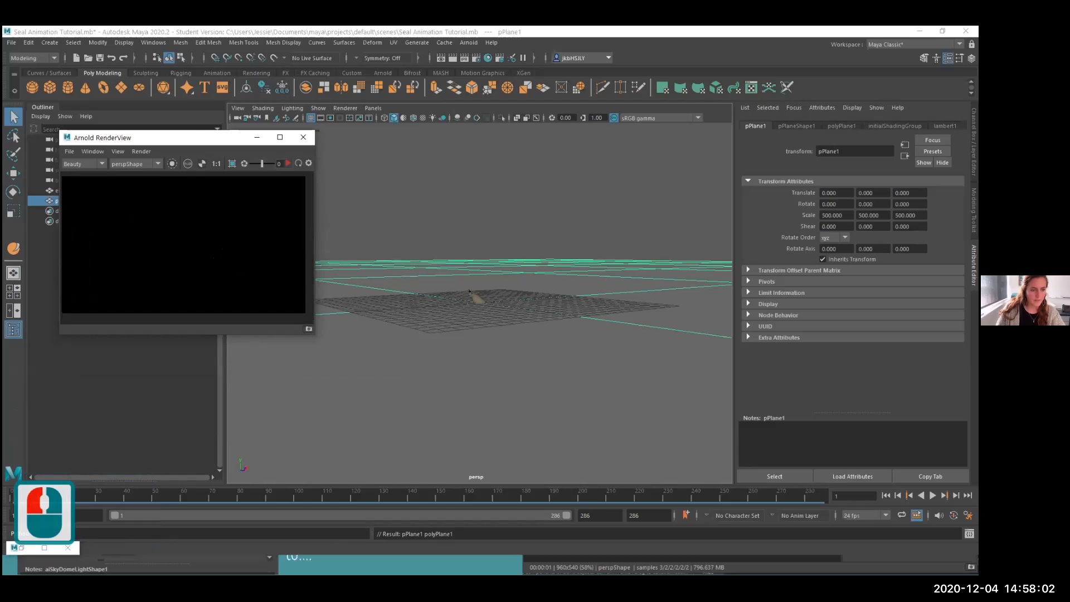
left_click(179, 141)
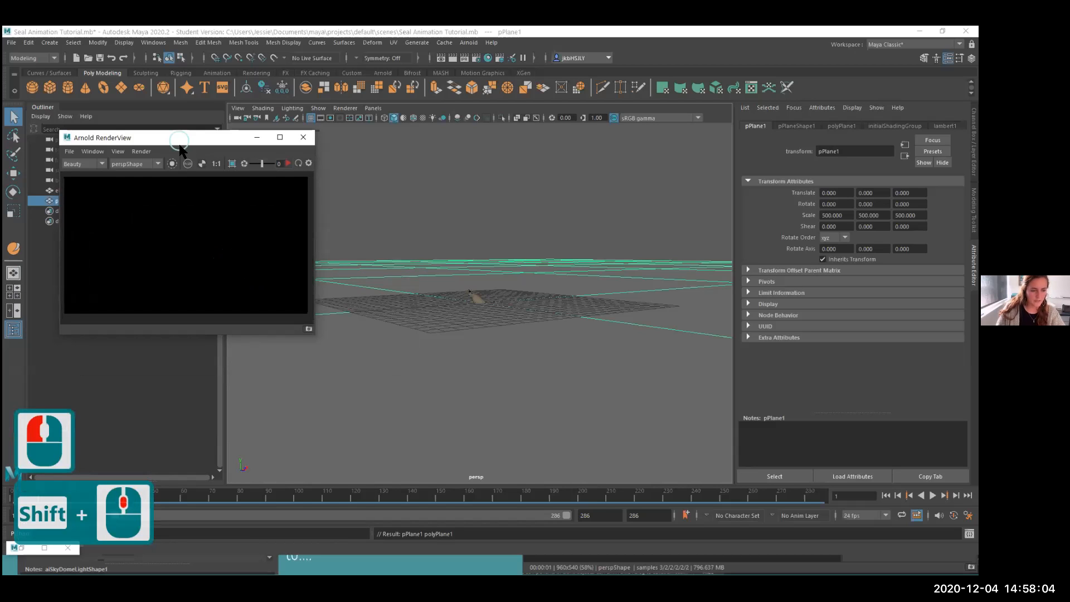
left_click_drag(180, 146, 147, 291)
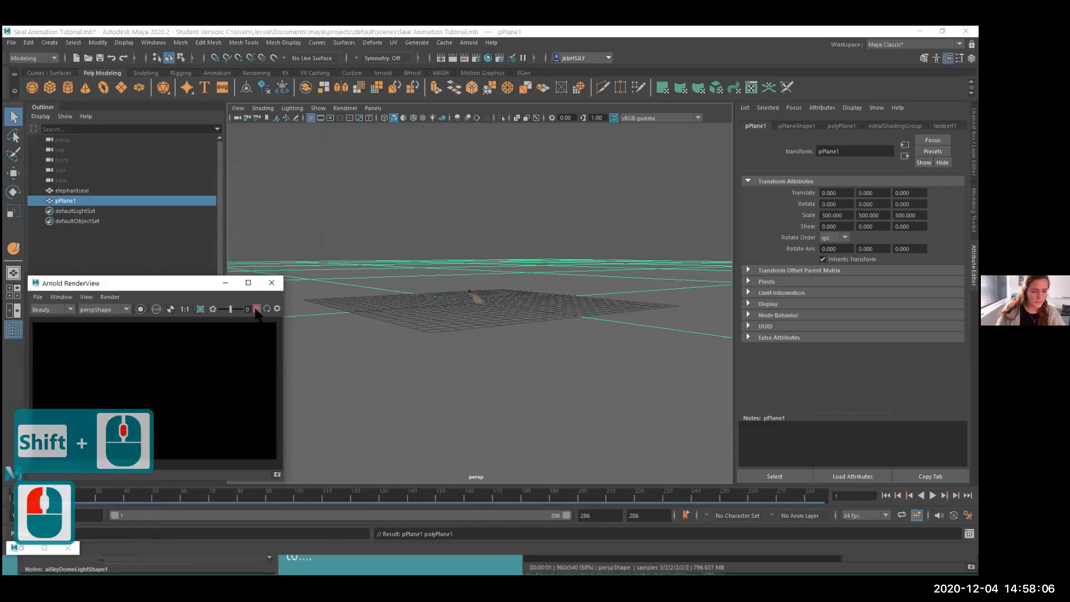
double_click(256, 308)
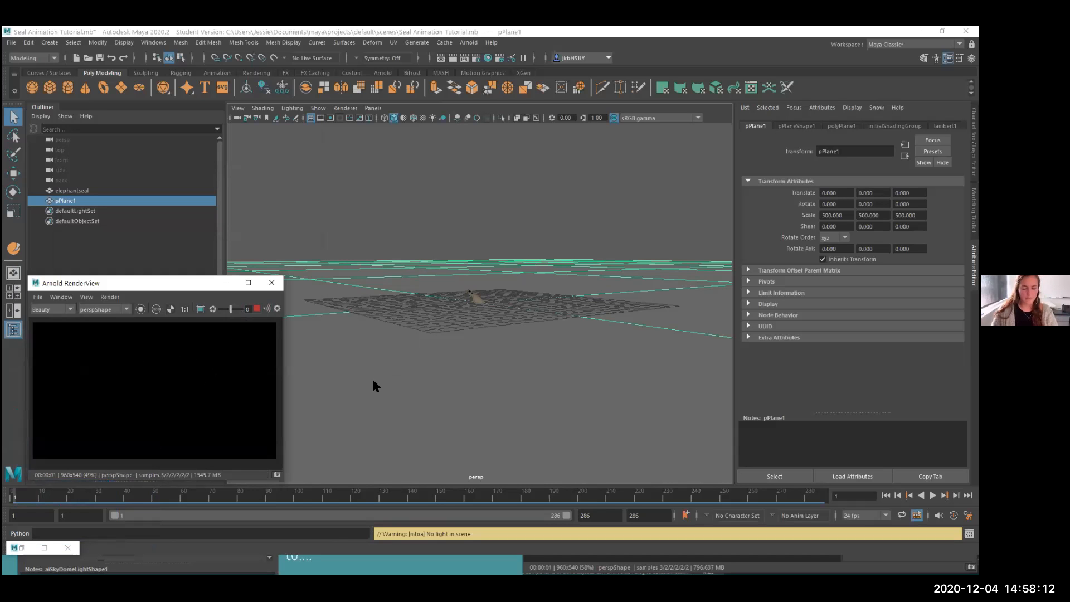
double_click(457, 362)
- Check the light instructions in the presentation and add an Arnold SkyDome Light to the Maya scene
key("alt+Tab")
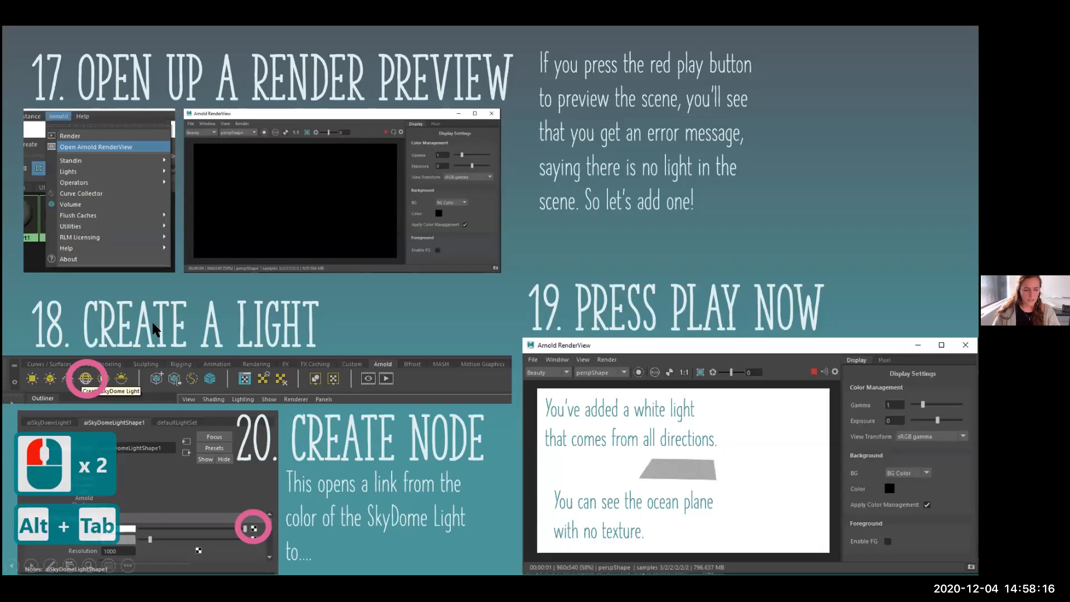
key("alt+Tab")
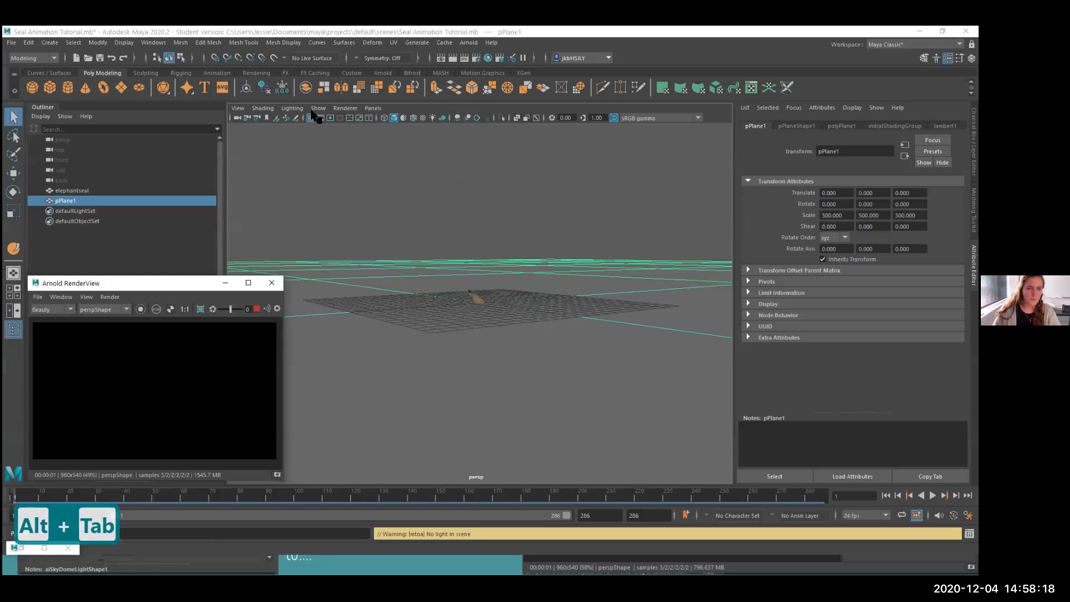
left_click(247, 75)
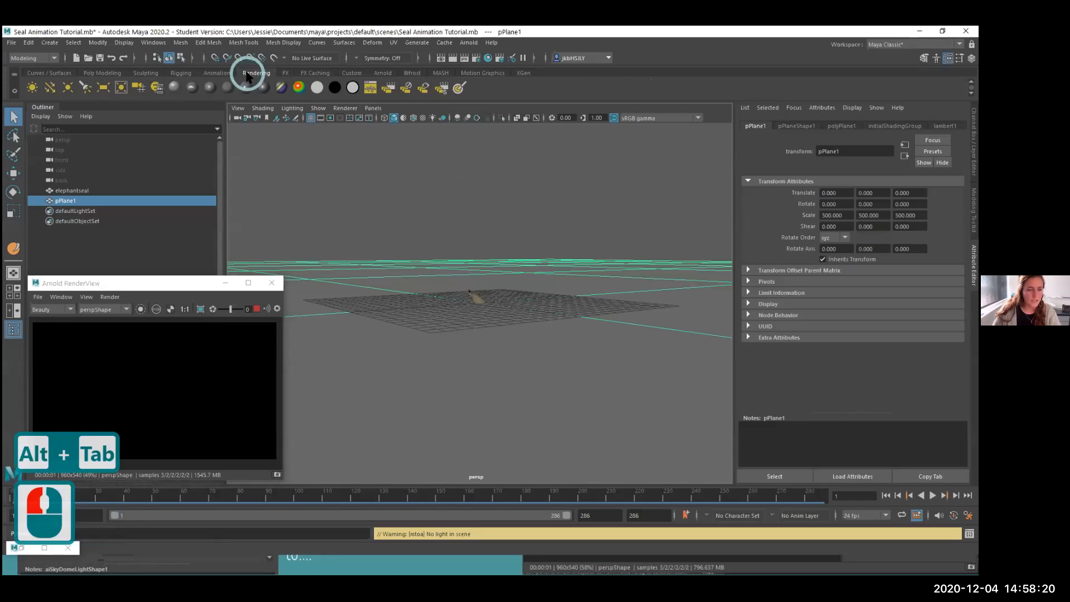
left_click(385, 73)
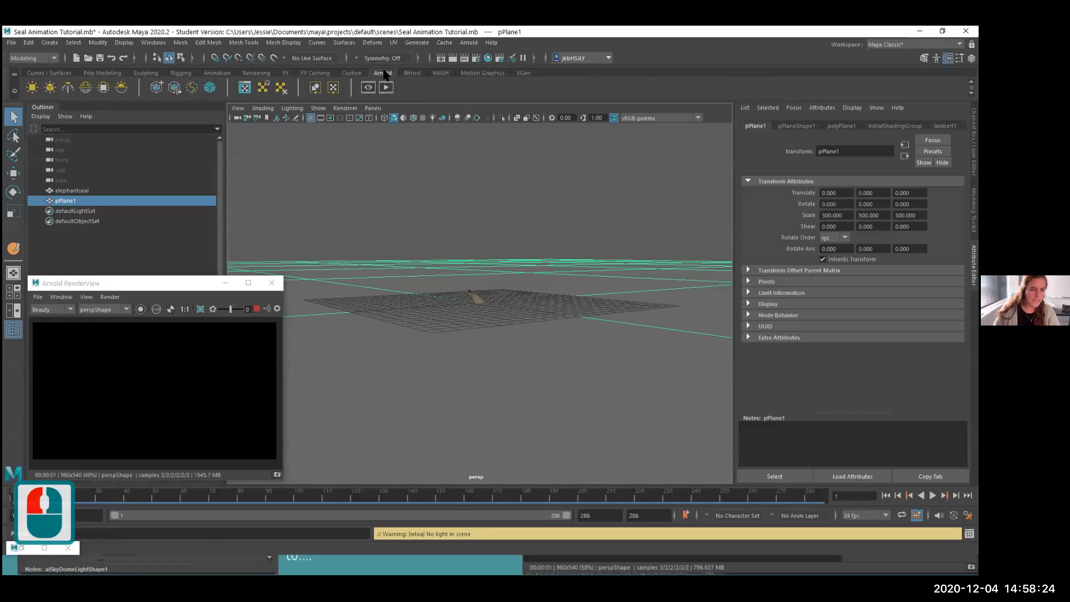
left_click(85, 87)
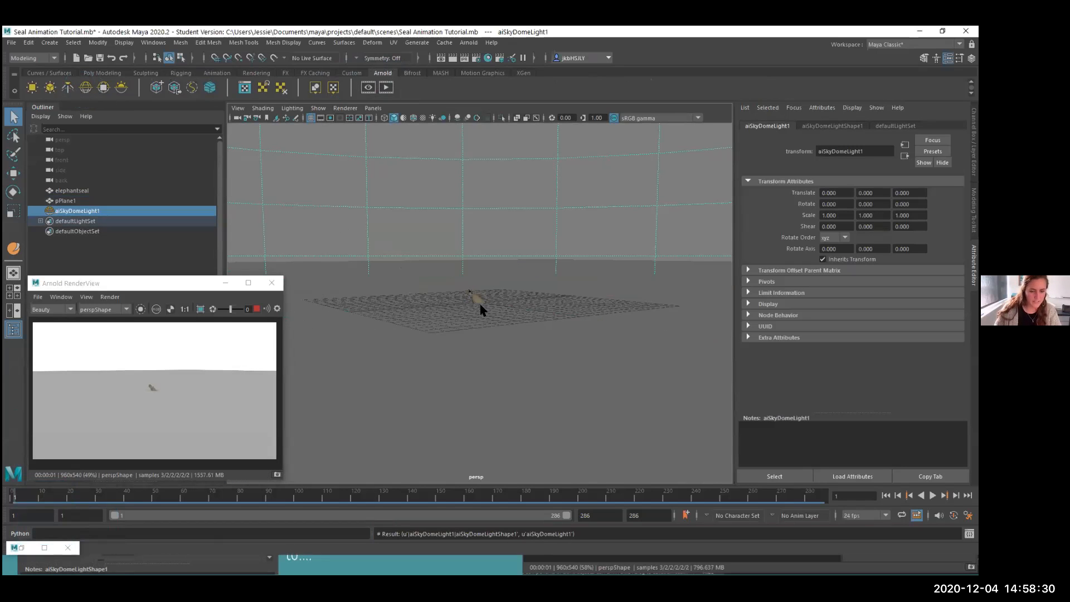
- Set the SkyDome light's color to a bright sky blue at full value
scroll(482, 310, "up", 9)
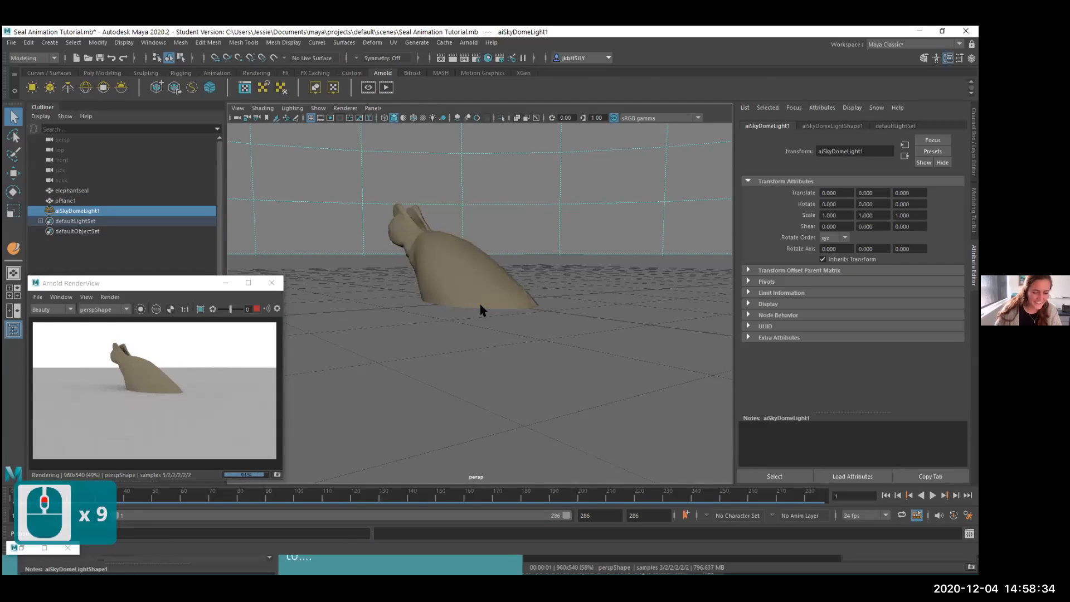
scroll(481, 306, "down", 8)
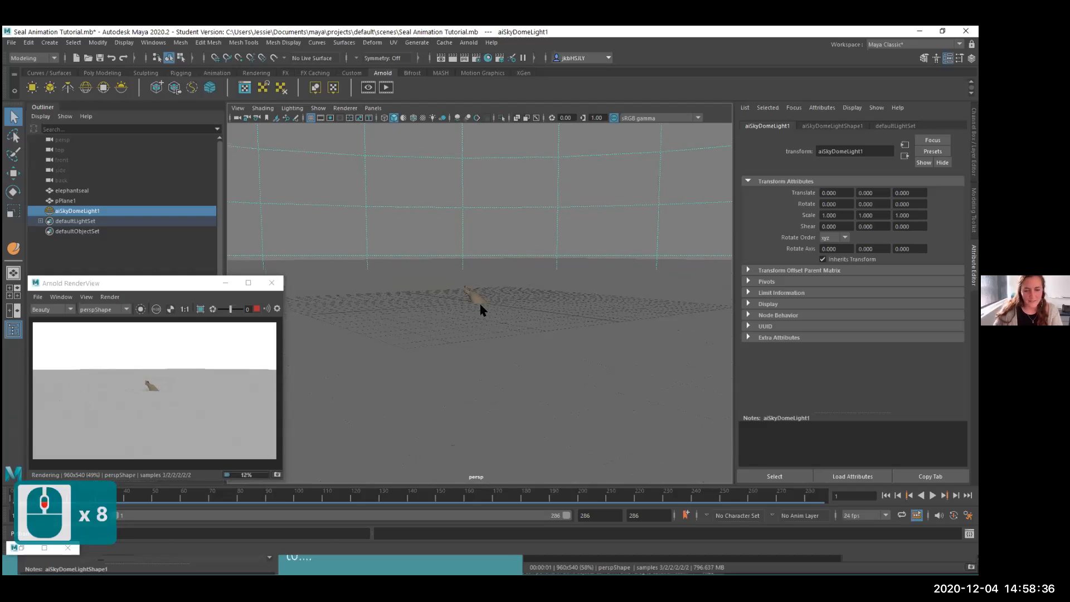
scroll(482, 310, "down", 3)
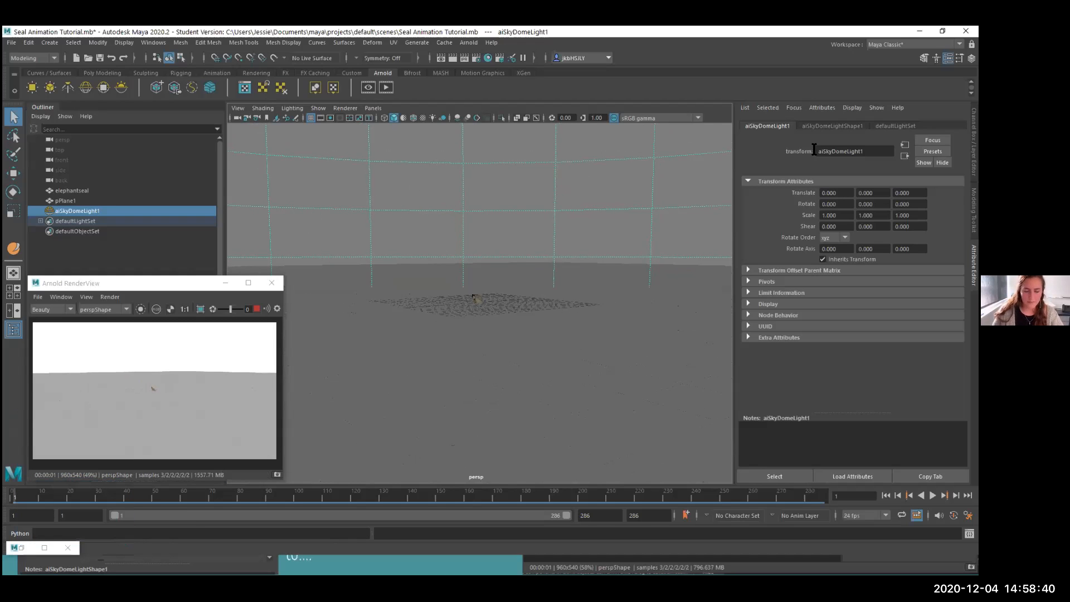
left_click(831, 126)
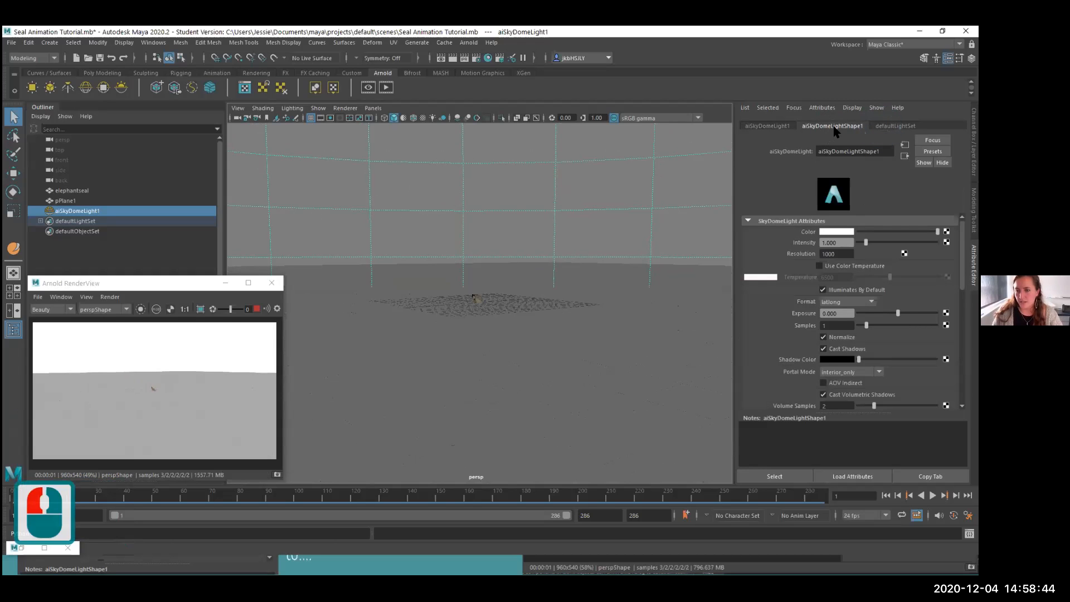
left_click(823, 231)
left_click(812, 258)
left_click_drag(824, 270, 841, 271)
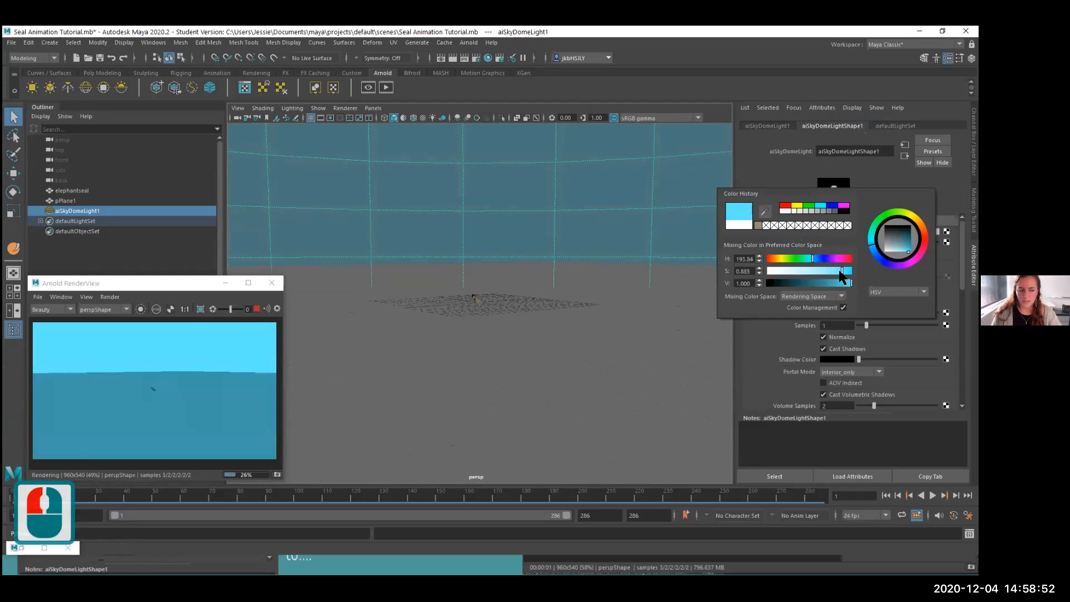
left_click(875, 203)
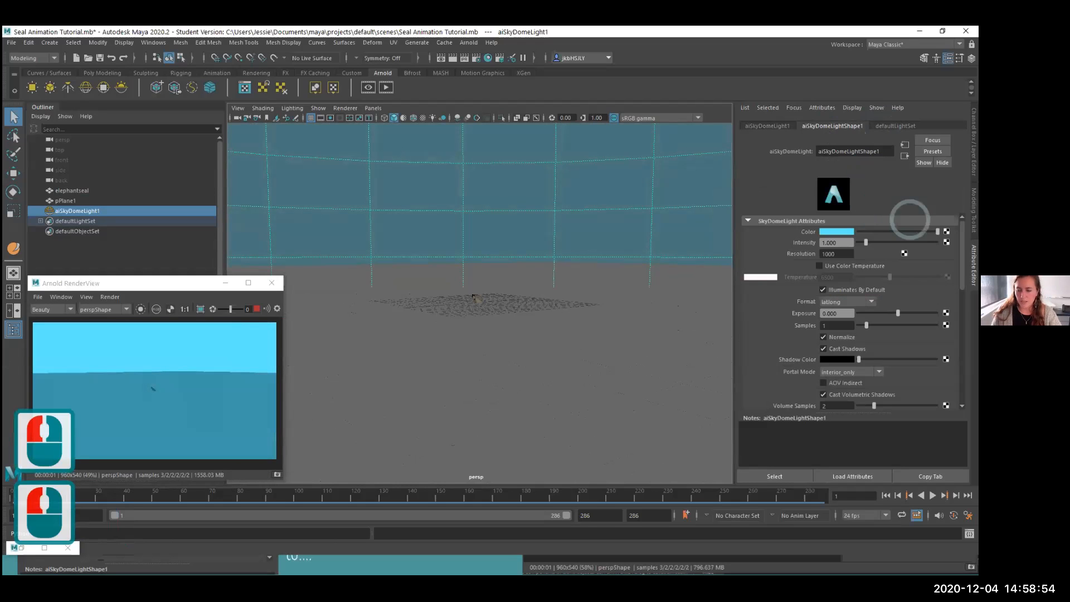
- Map a Ramp texture to the SkyDome light's color
left_click(946, 231)
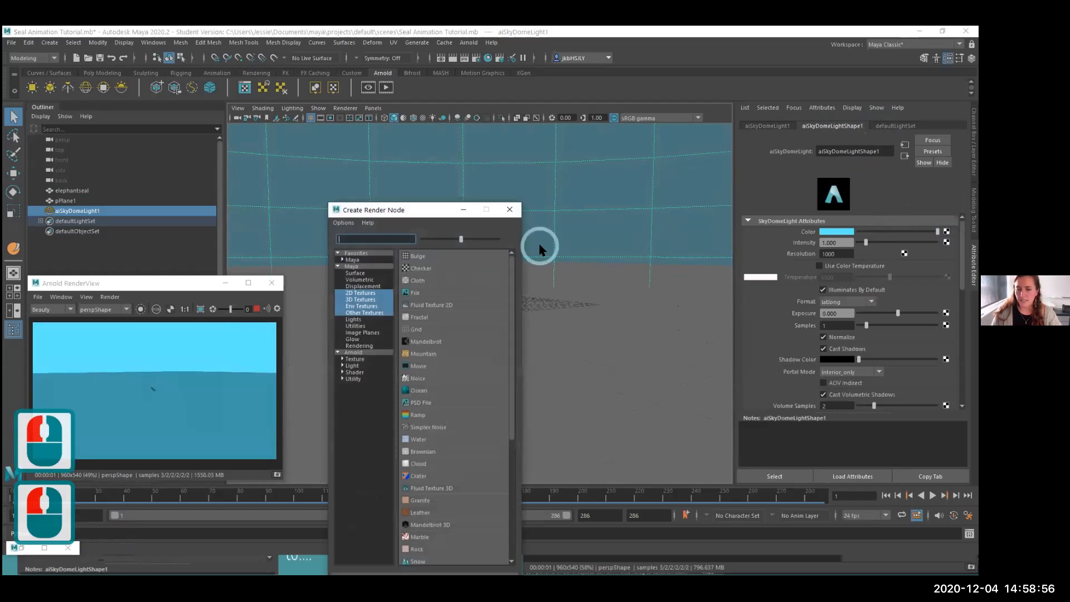
left_click_drag(399, 214, 439, 181)
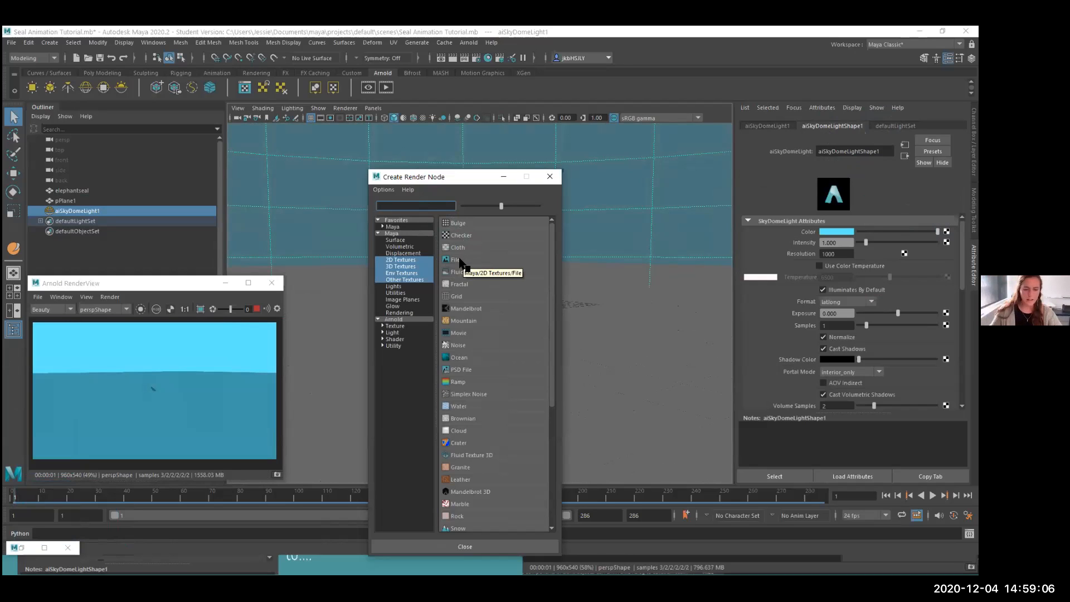
left_click(456, 385)
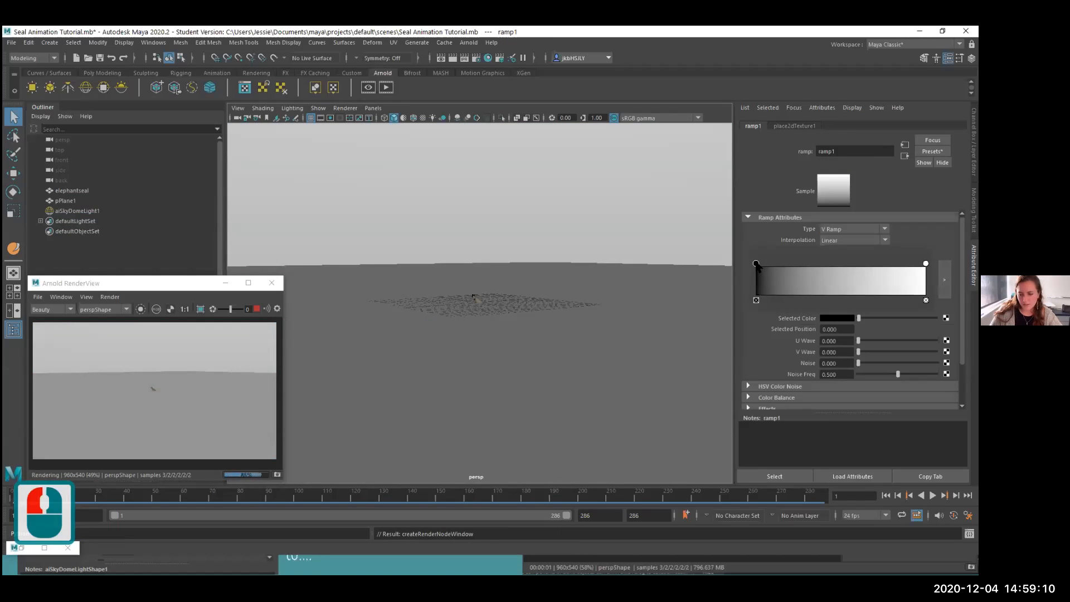
- Move the ramp's black stop to about position 0.2 and color it dark teal with a value of 0.121
left_click_drag(756, 263, 791, 269)
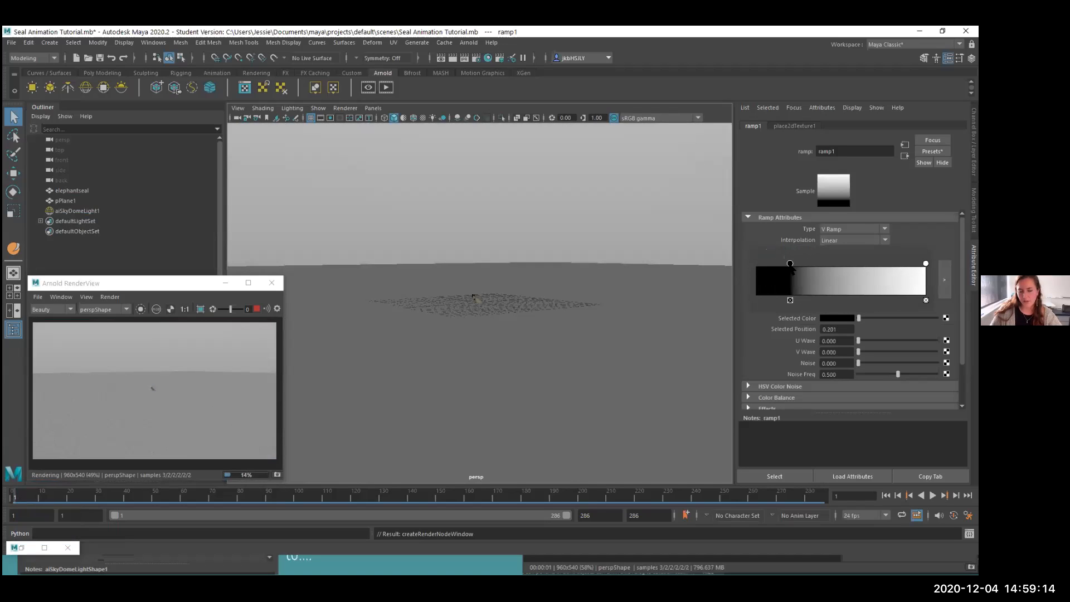
left_click(837, 319)
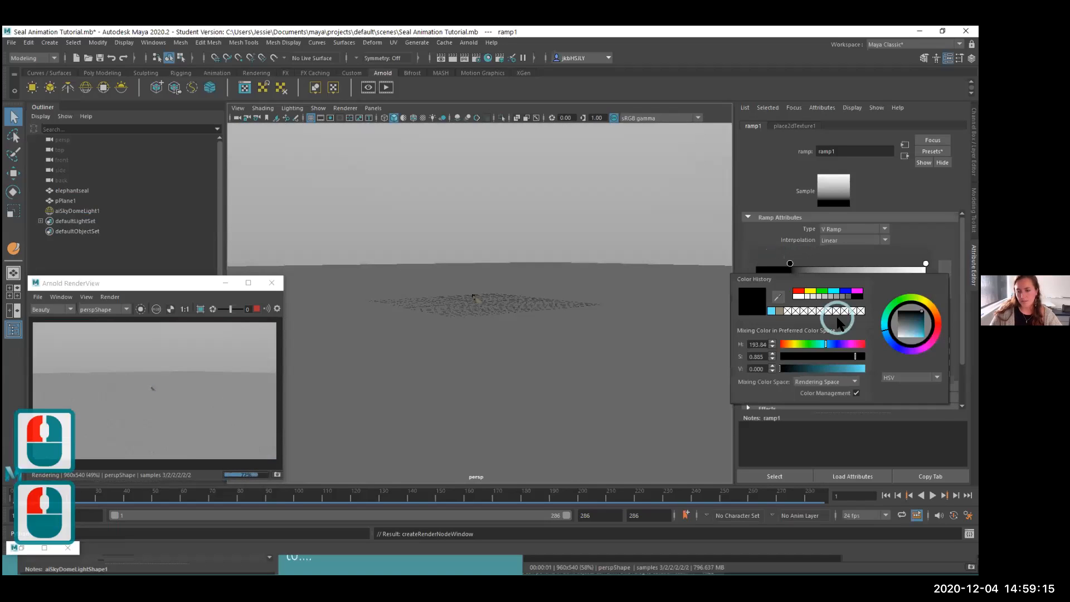
left_click(815, 369)
left_click_drag(816, 371, 815, 371)
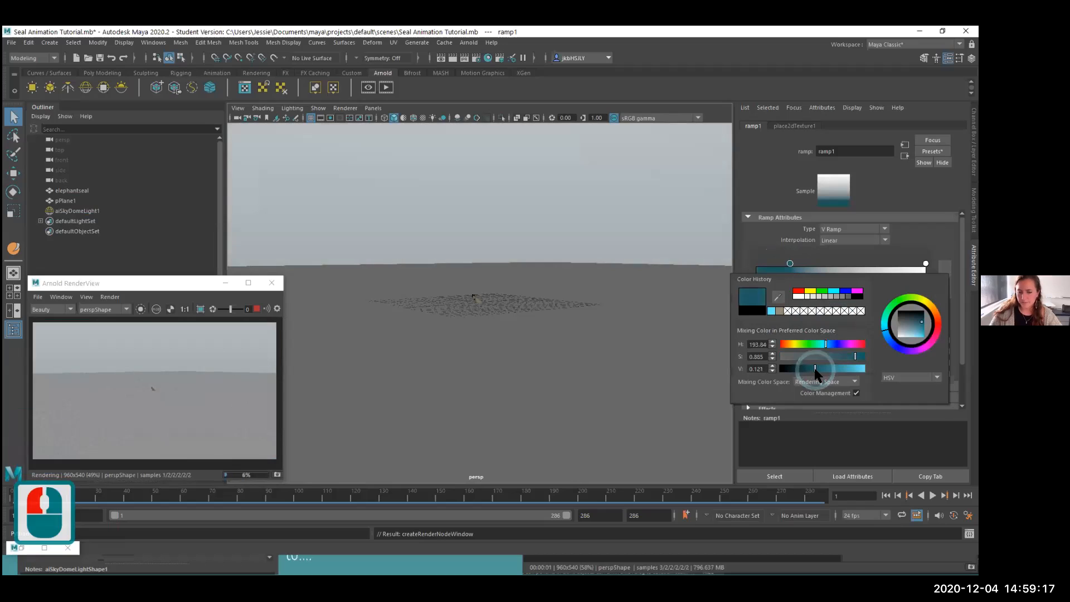
left_click(774, 245)
- Add a ramp stop at about position 0.383 and color it bright blue with saturation 0.974 and value 0.750
left_click(822, 291)
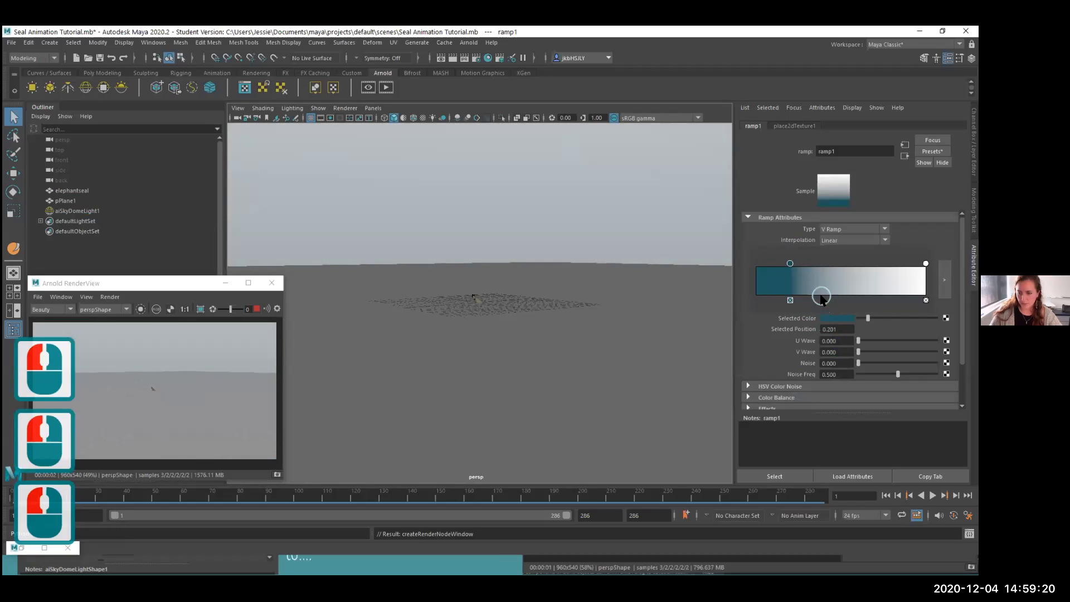
left_click(820, 291)
left_click(822, 295)
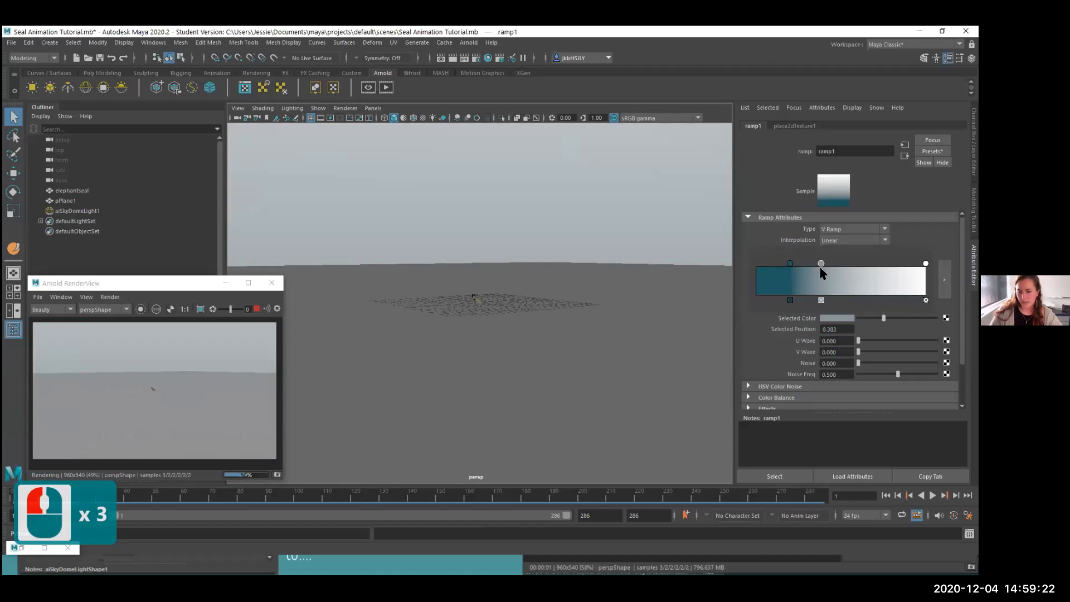
left_click(832, 319)
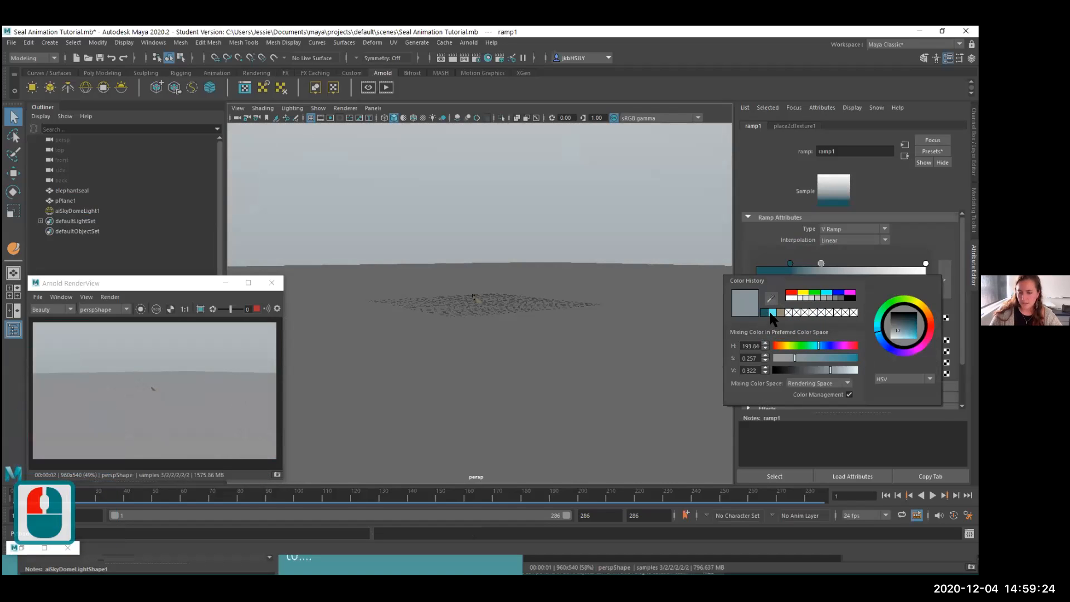
left_click_drag(830, 356, 849, 368)
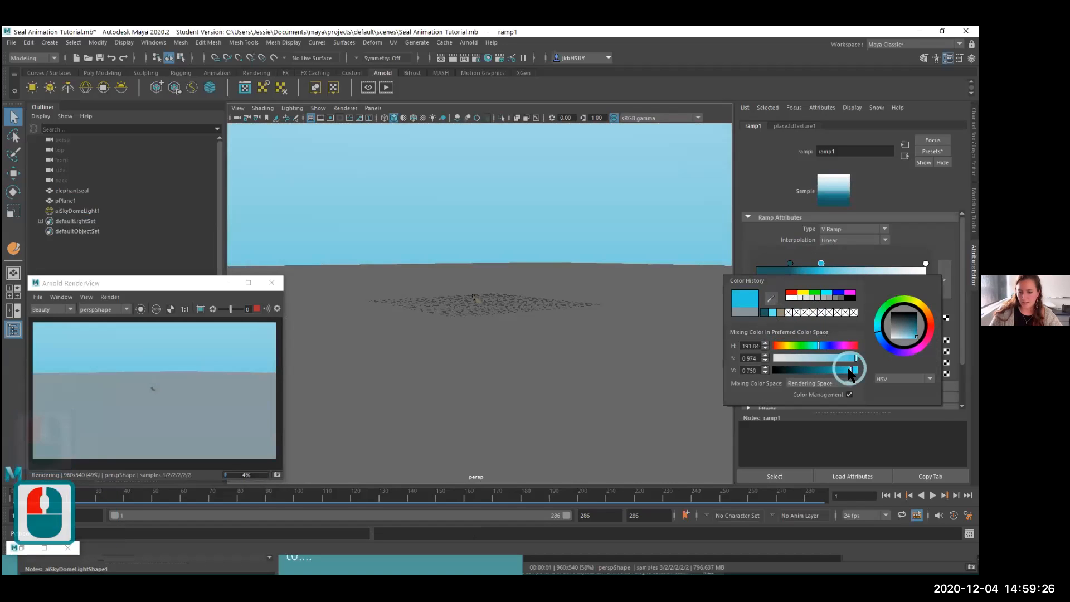
left_click(845, 264)
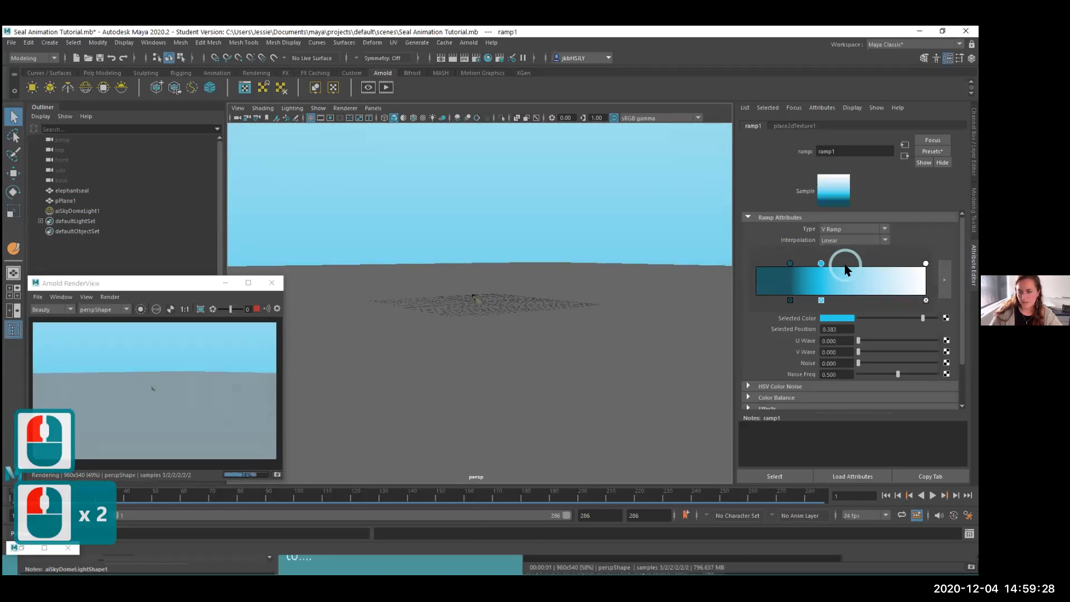
- Add ramp stops at about positions 0.458 and 0.590, and color the second one medium blue
left_click(833, 270)
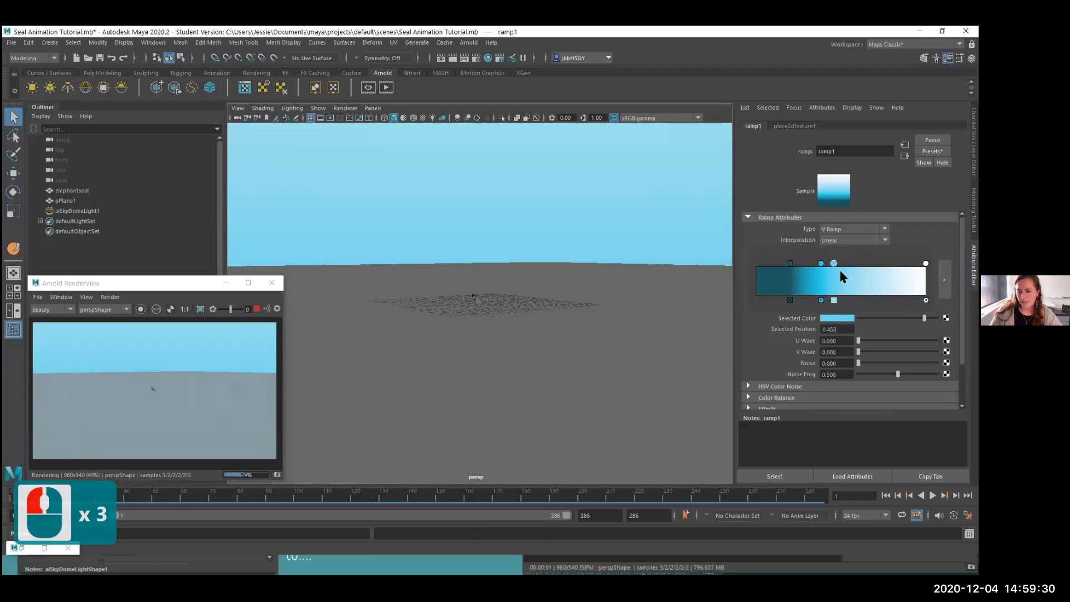
left_click(855, 265)
left_click(842, 317)
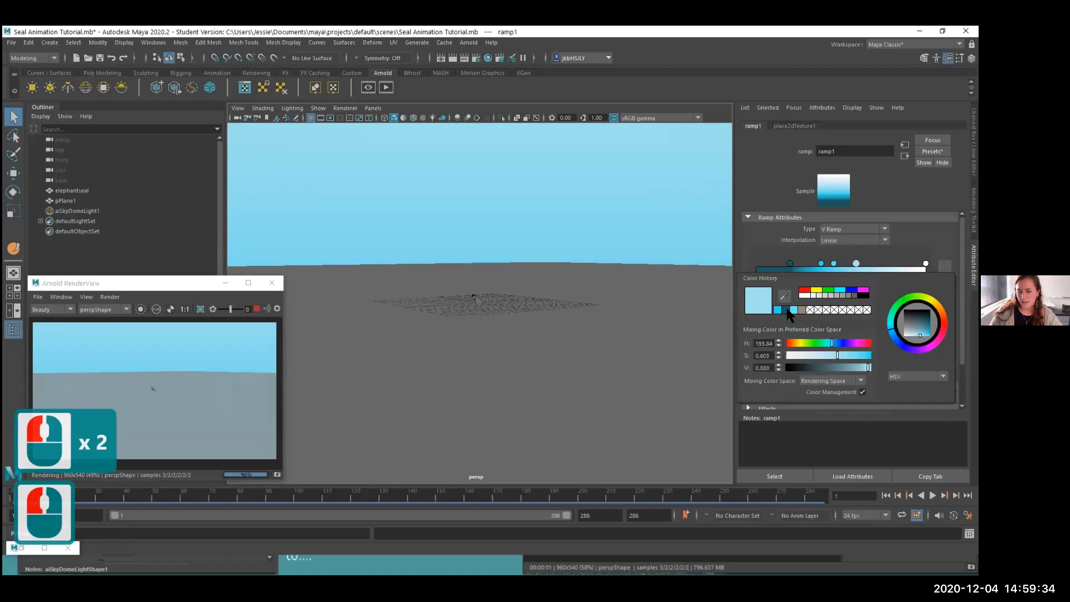
left_click(787, 310)
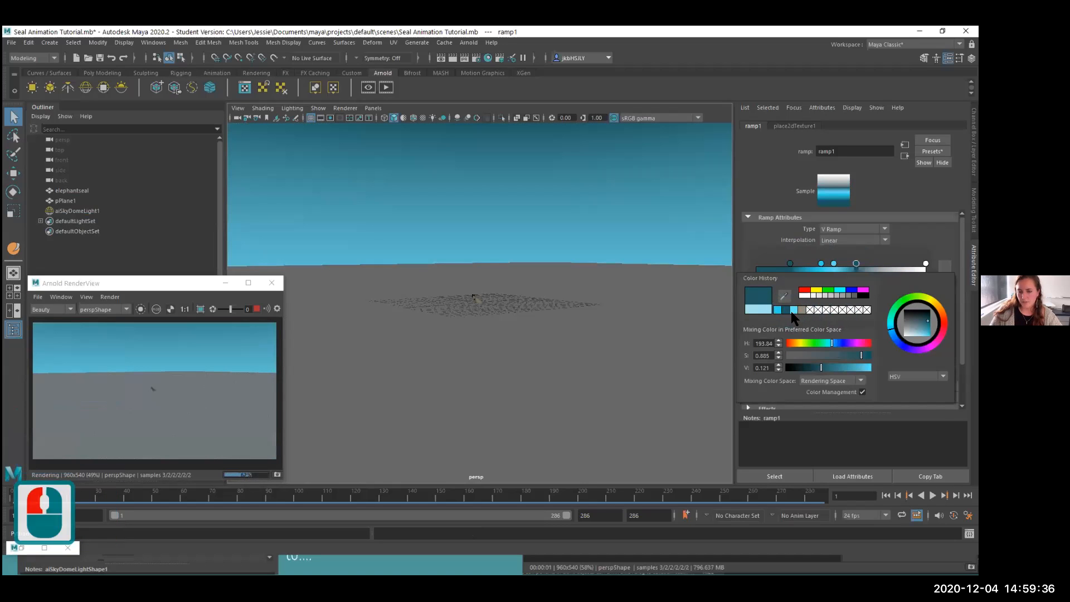
left_click(841, 367)
left_click(837, 343)
left_click(836, 343)
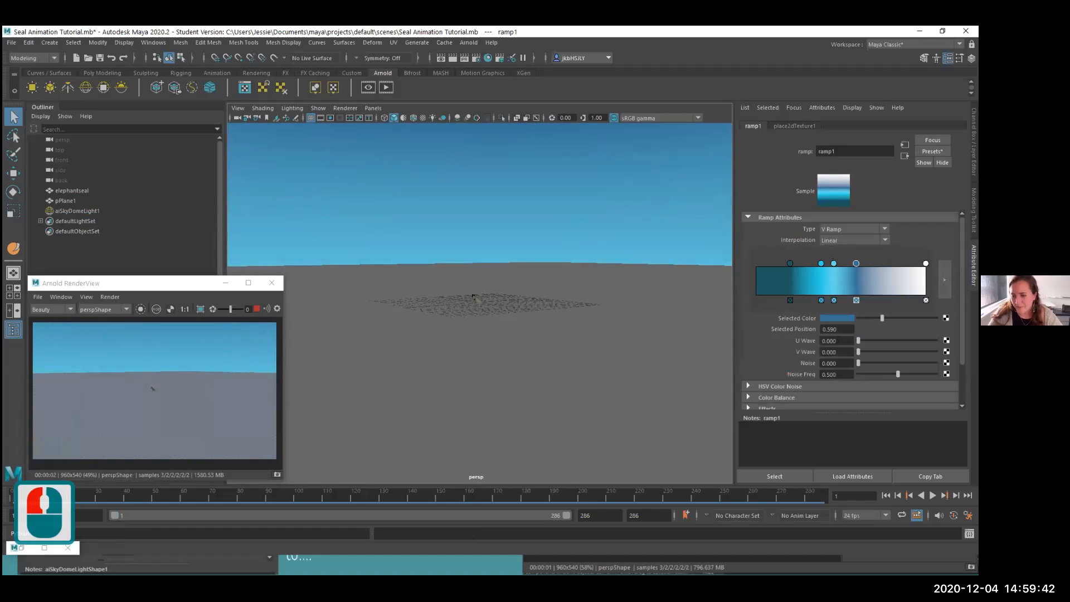
- Add a bright blue stop near the ramp's white end and shift it to about position 0.874
left_click(894, 276)
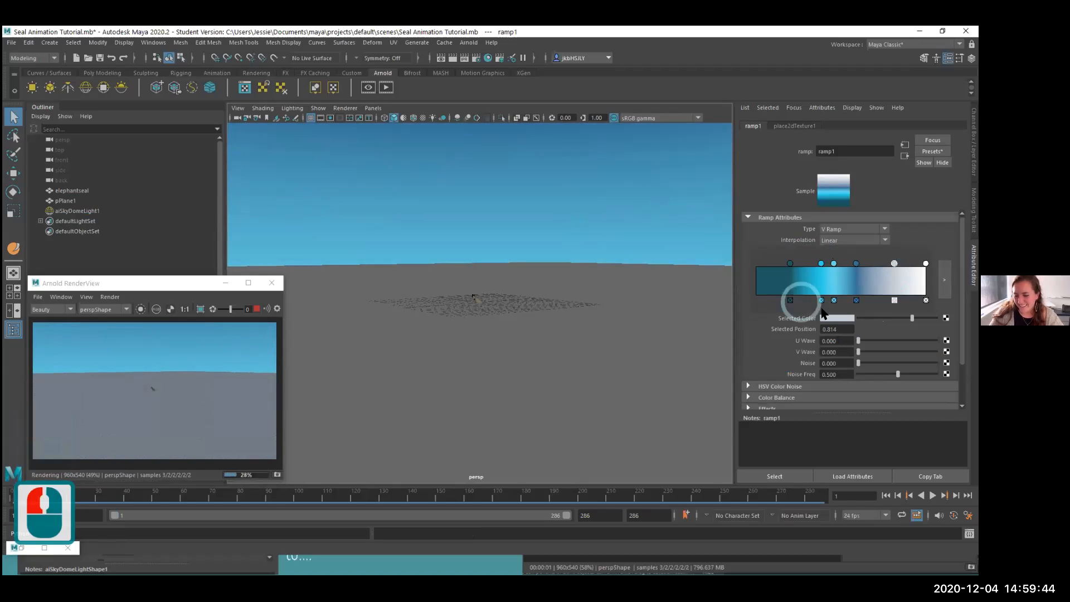
left_click(843, 318)
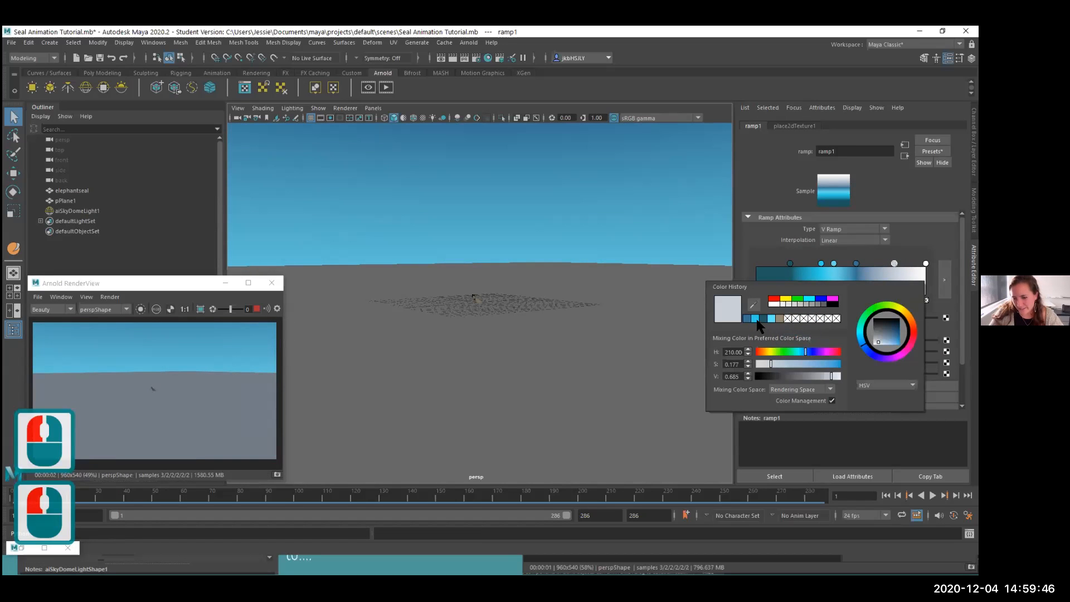
left_click(771, 318)
left_click(890, 239)
left_click(895, 263)
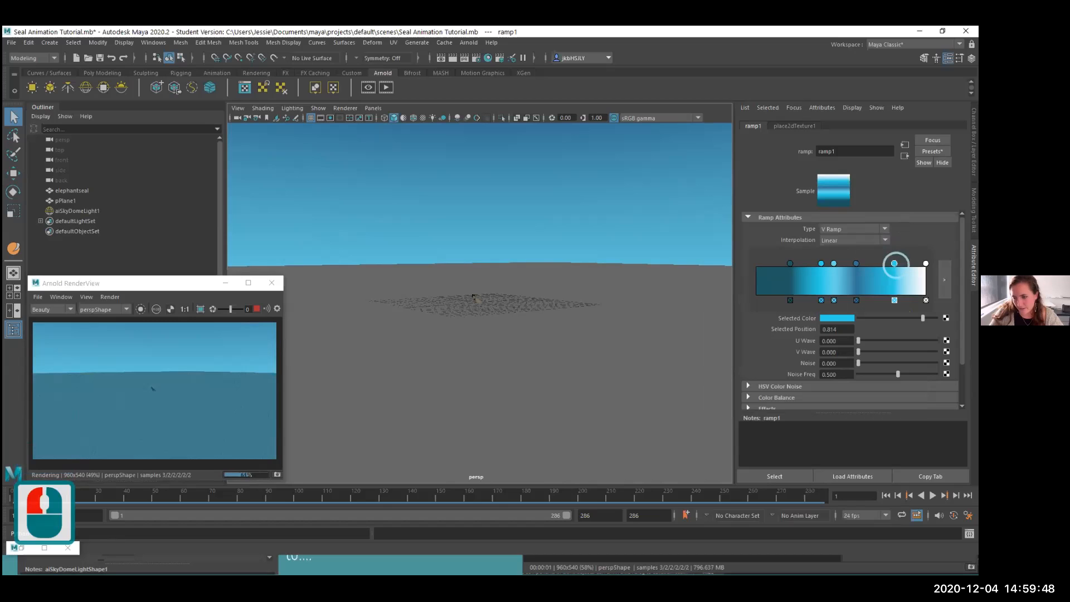
left_click_drag(896, 263, 900, 263)
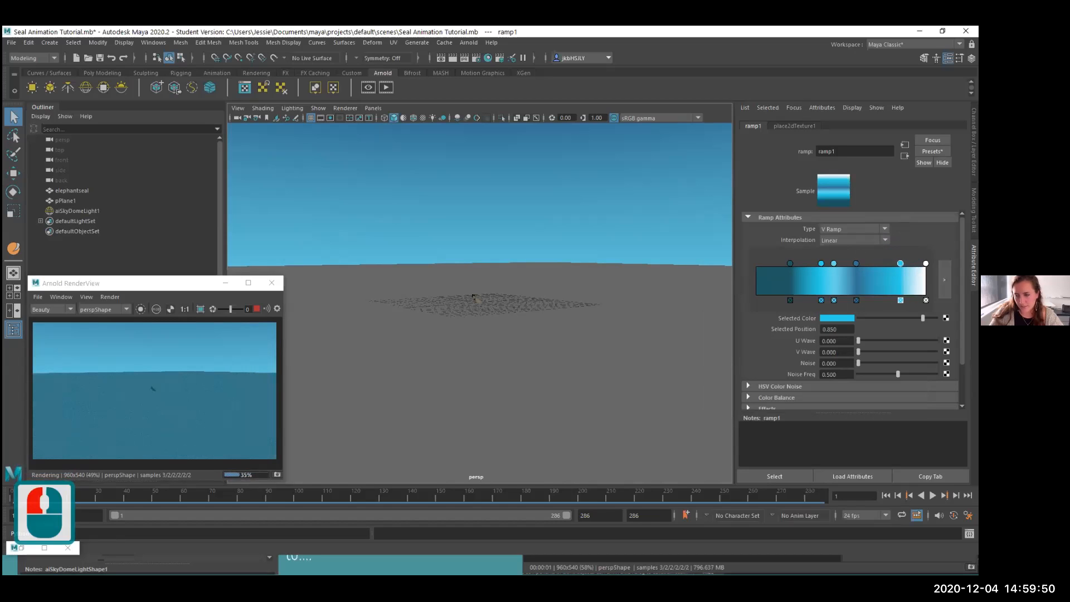
left_click(926, 263)
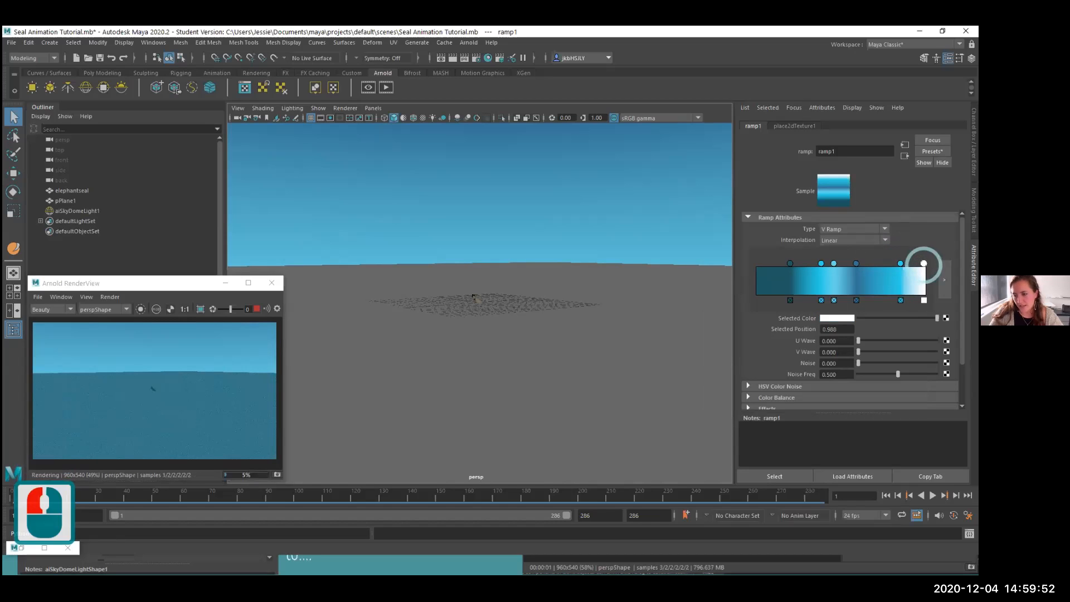
left_click_drag(900, 263, 904, 263)
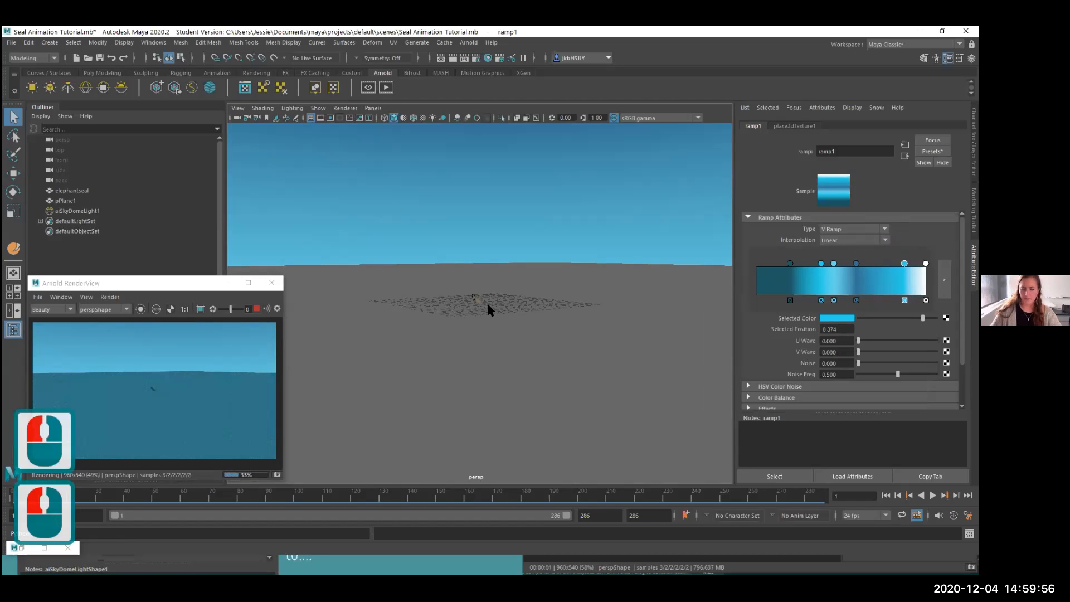
- Examine the sky dome's gradient from the horizon to the top in the viewport and the render preview
left_click_drag(451, 346, 542, 373, "alt")
scroll(484, 329, "up", 4)
scroll(490, 329, "up", 1)
left_click_drag(547, 313, 536, 253, "alt")
scroll(537, 260, "up", 10)
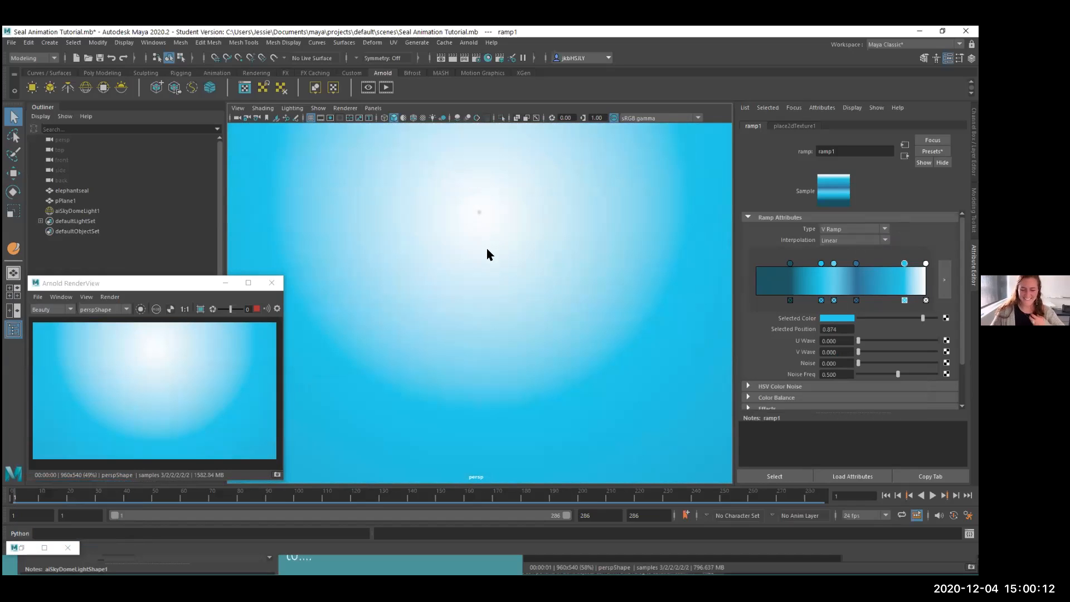
left_click_drag(490, 269, 471, 353, "alt")
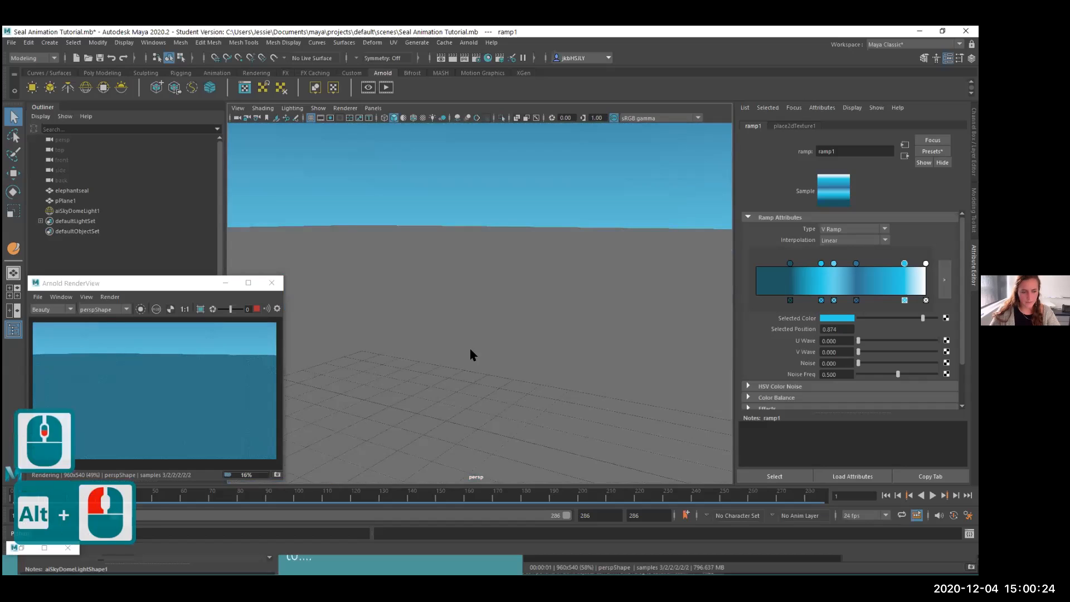
scroll(469, 347, "down", 1)
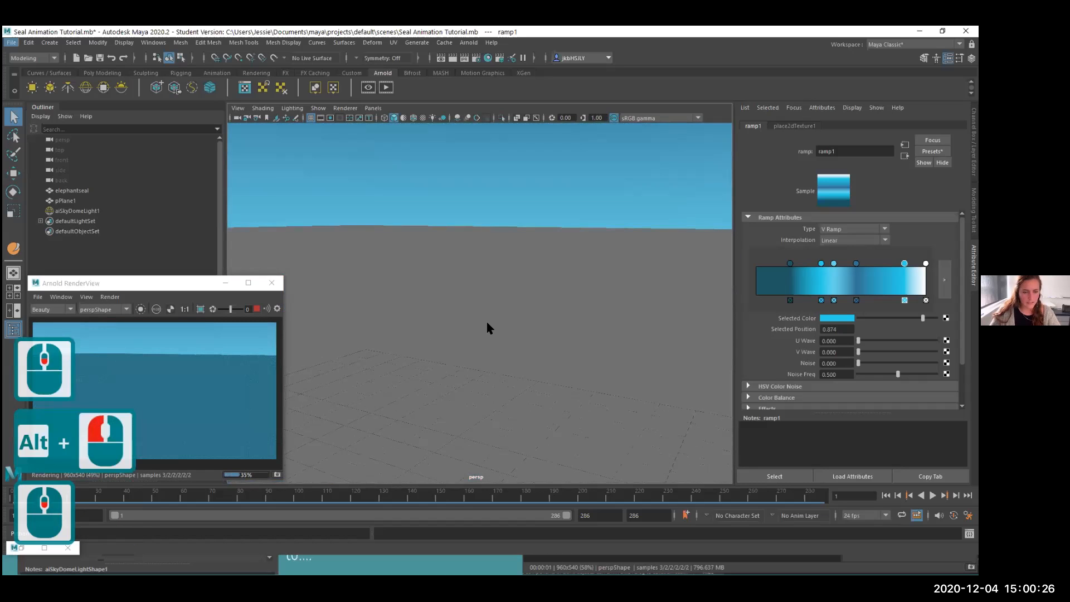
scroll(439, 321, "down", 1)
left_click(418, 333)
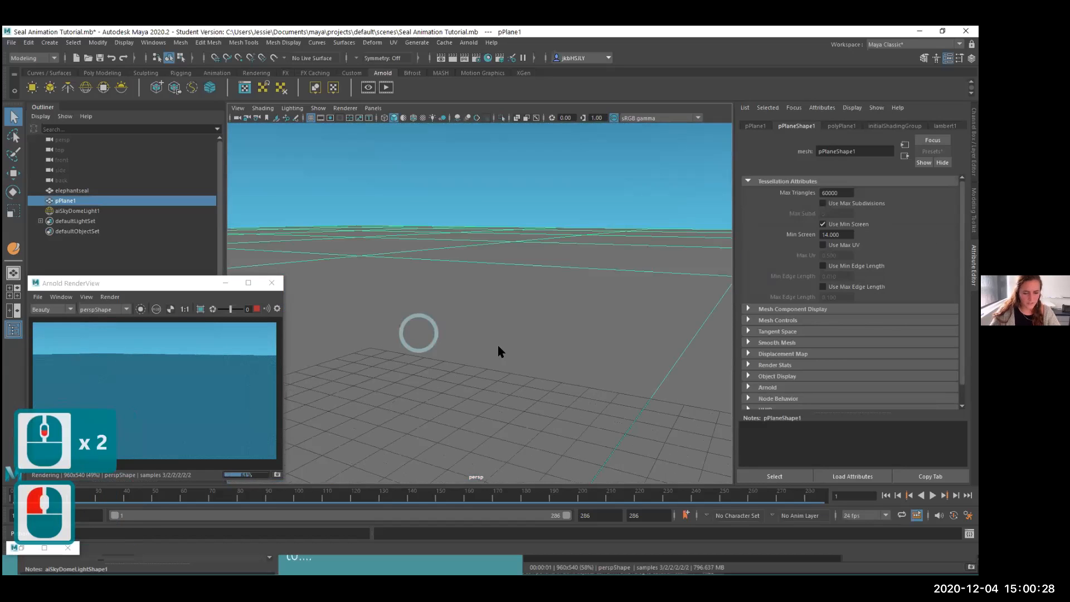
scroll(440, 372, "down", 1)
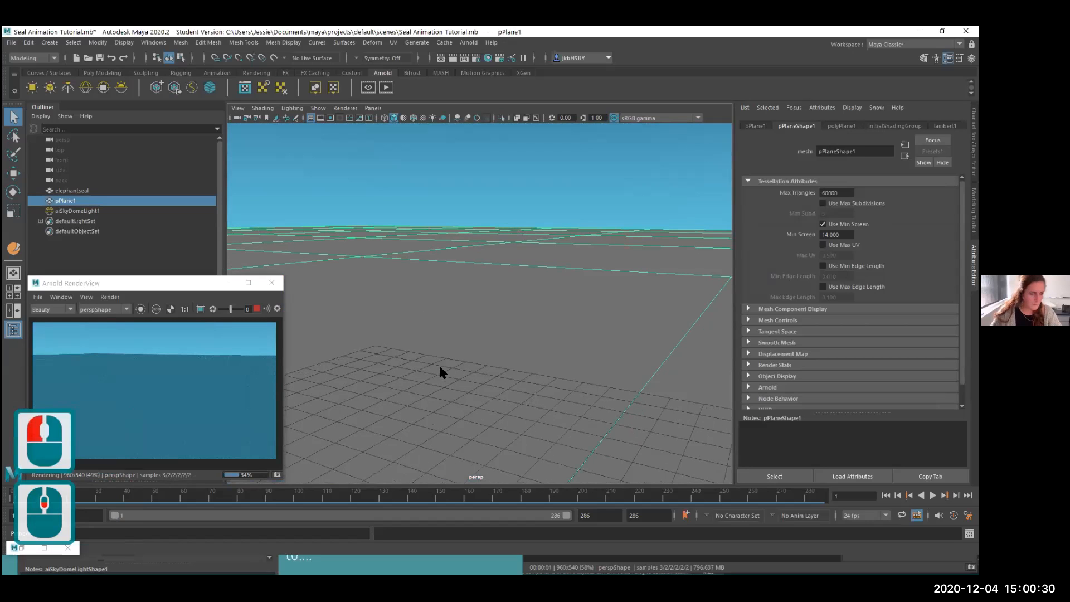
scroll(440, 357, "down", 1)
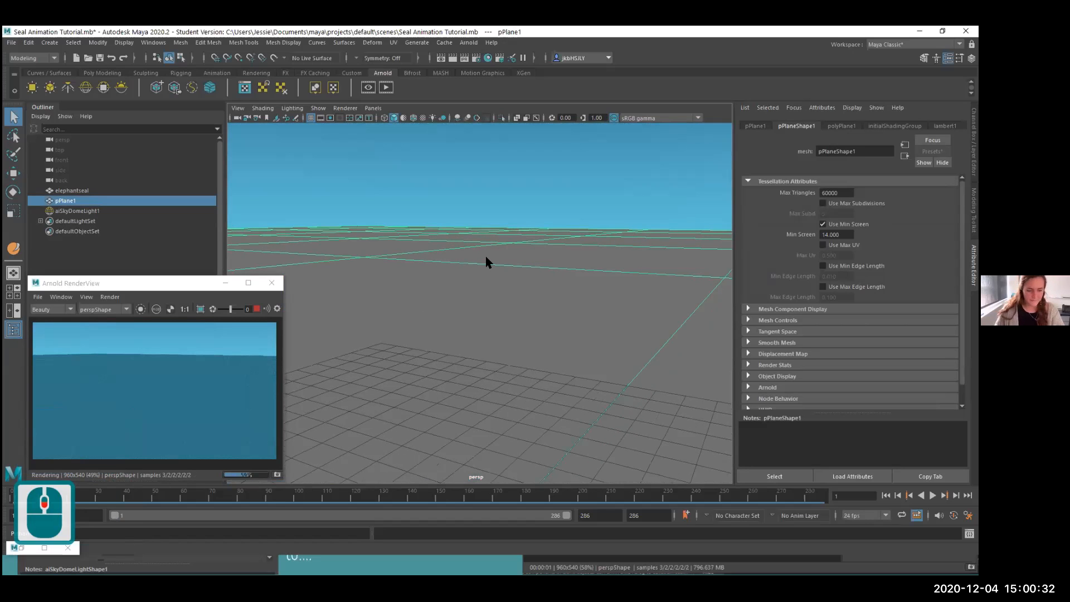
middle_click_drag(419, 266, 398, 287, "shift")
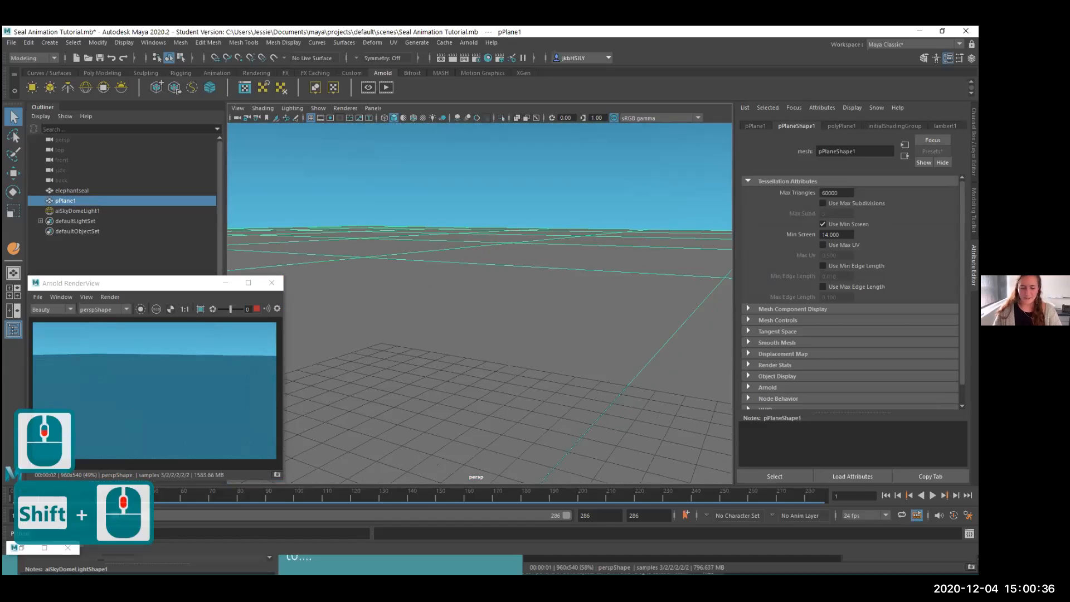
left_click(880, 496)
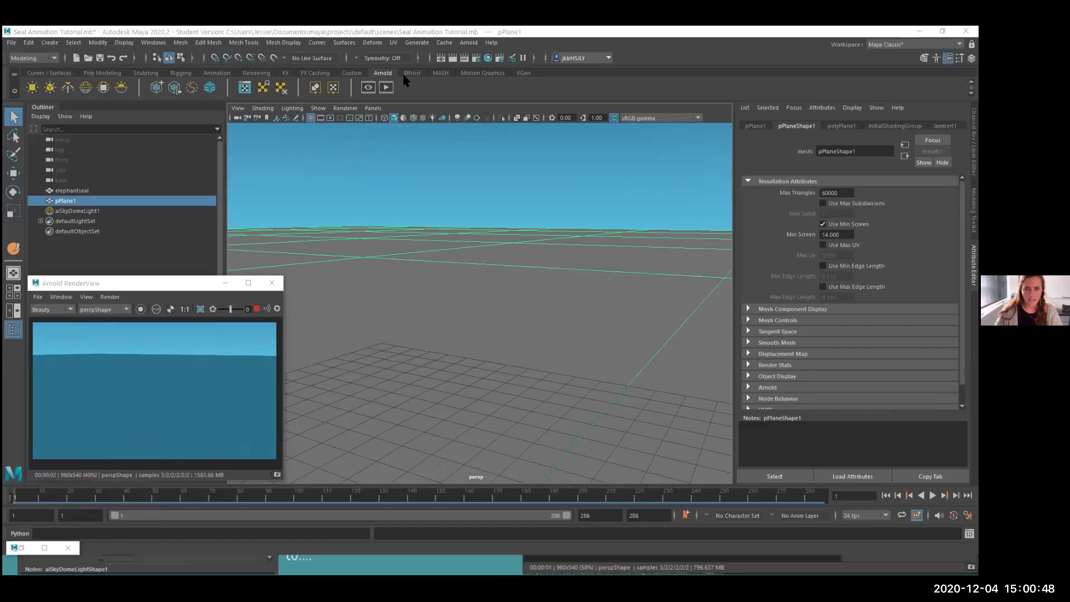
left_click(564, 58)
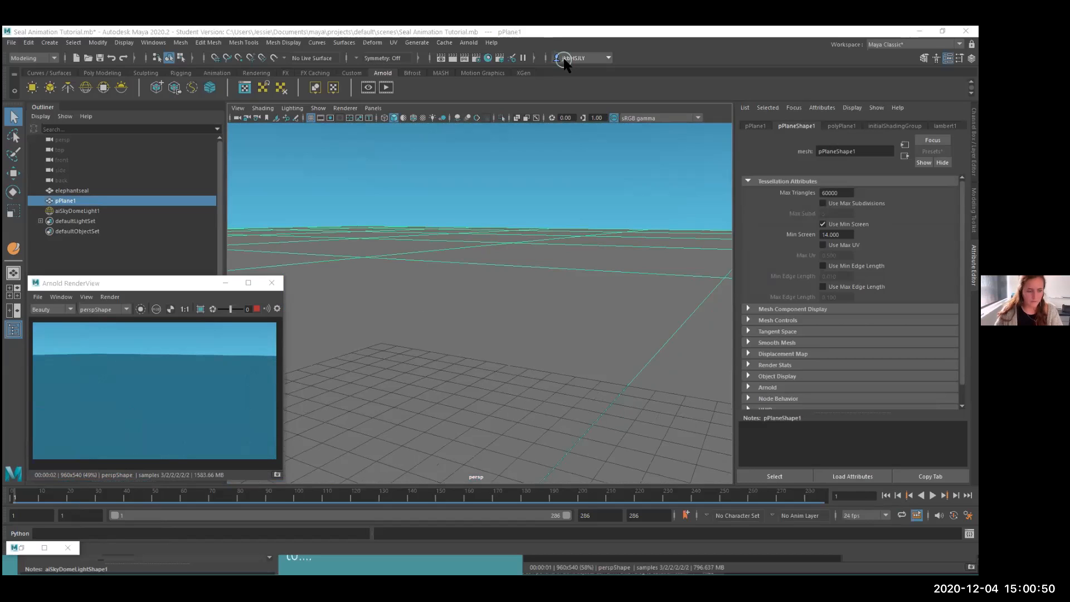
left_click(96, 298)
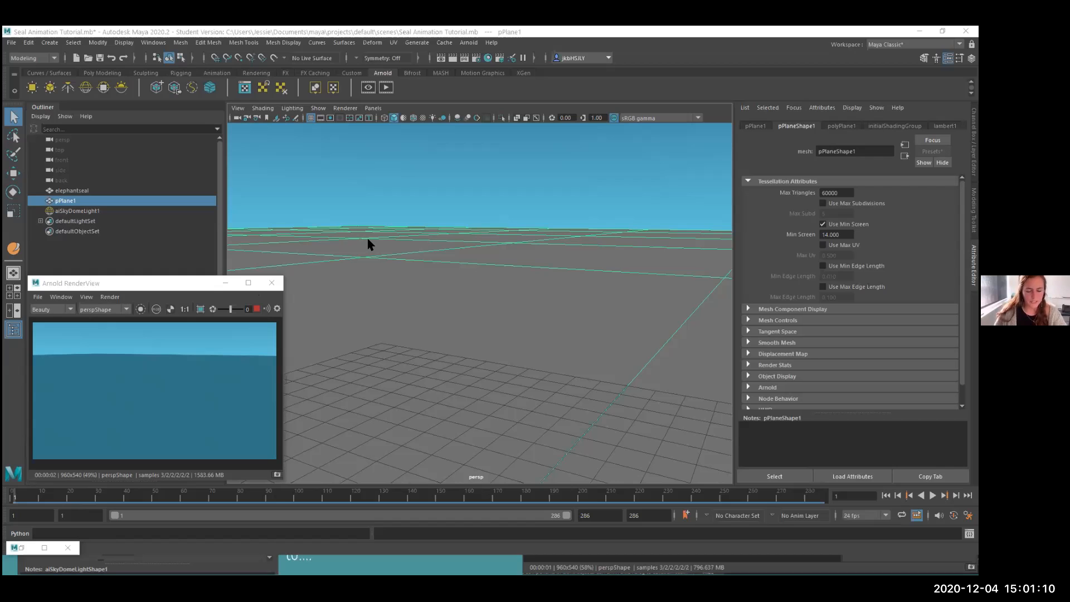
- Hide the existing ramp-colored sky dome light
left_click(361, 188)
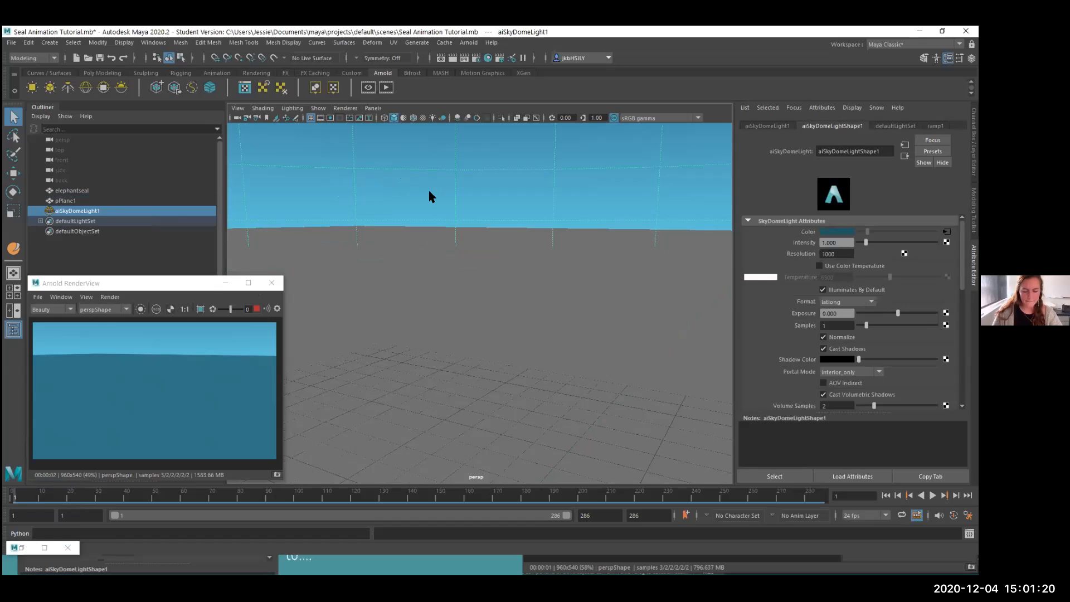
mouse_move(521, 199)
left_mouse_down("alt")
mouse_move(518, 191)
mouse_move(513, 202)
left_mouse_up("alt")
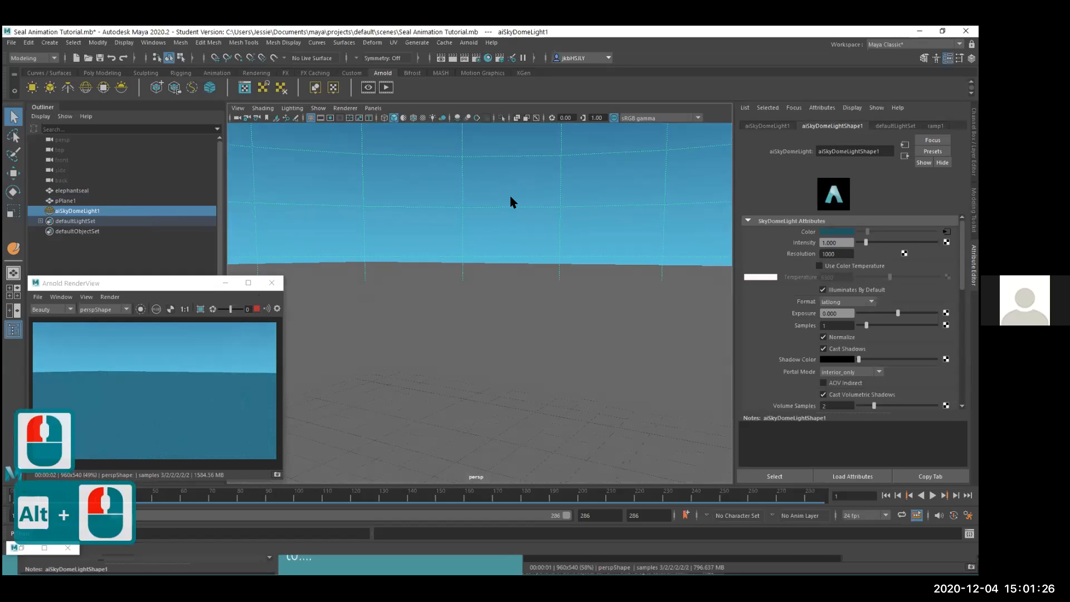
left_click(140, 295)
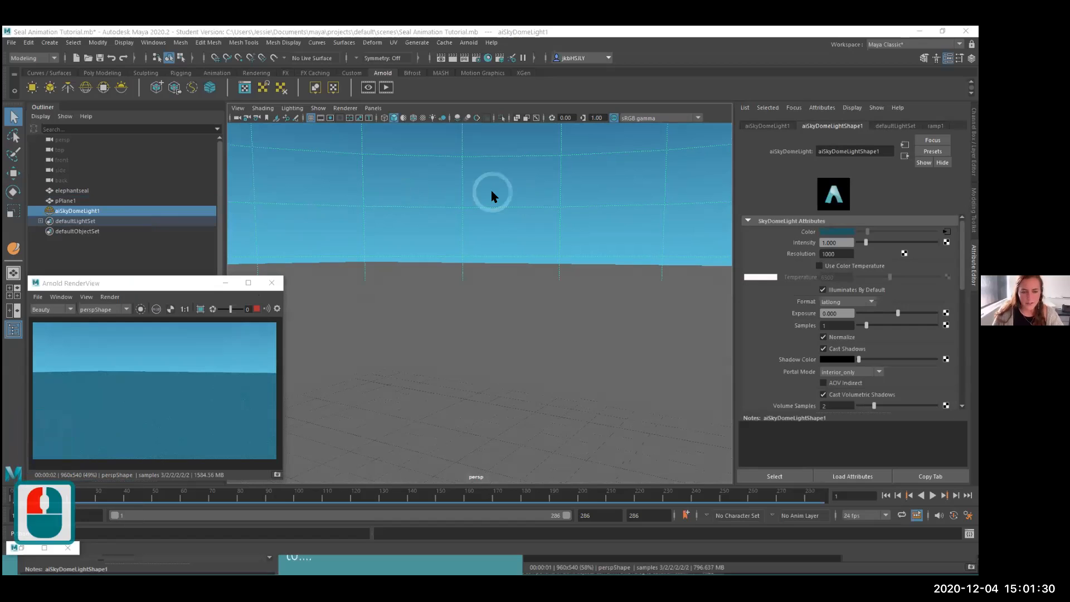
scroll(496, 211, "up", 1)
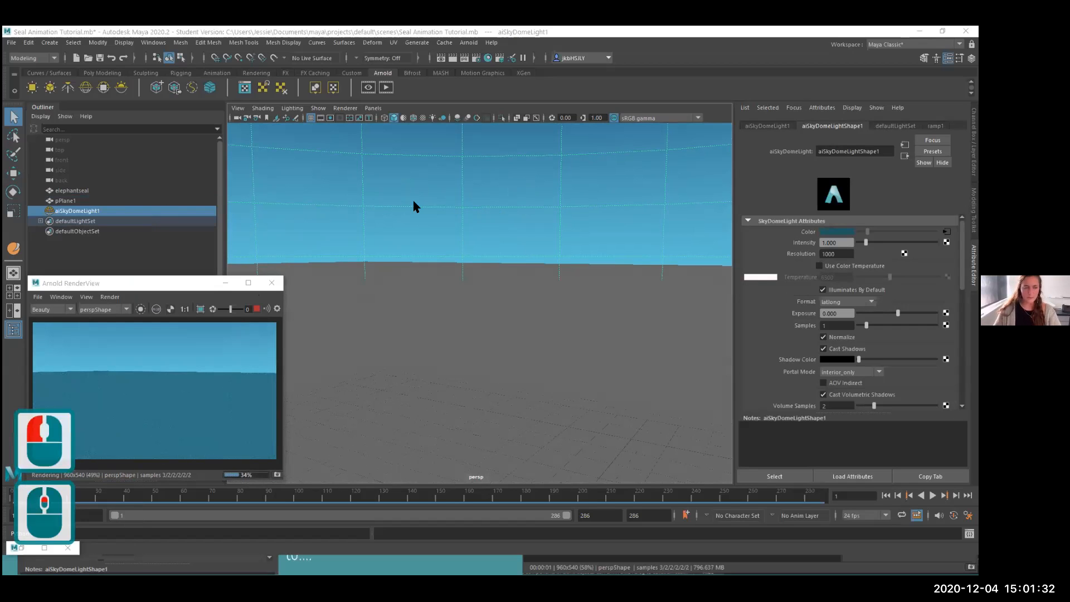
left_click(69, 212)
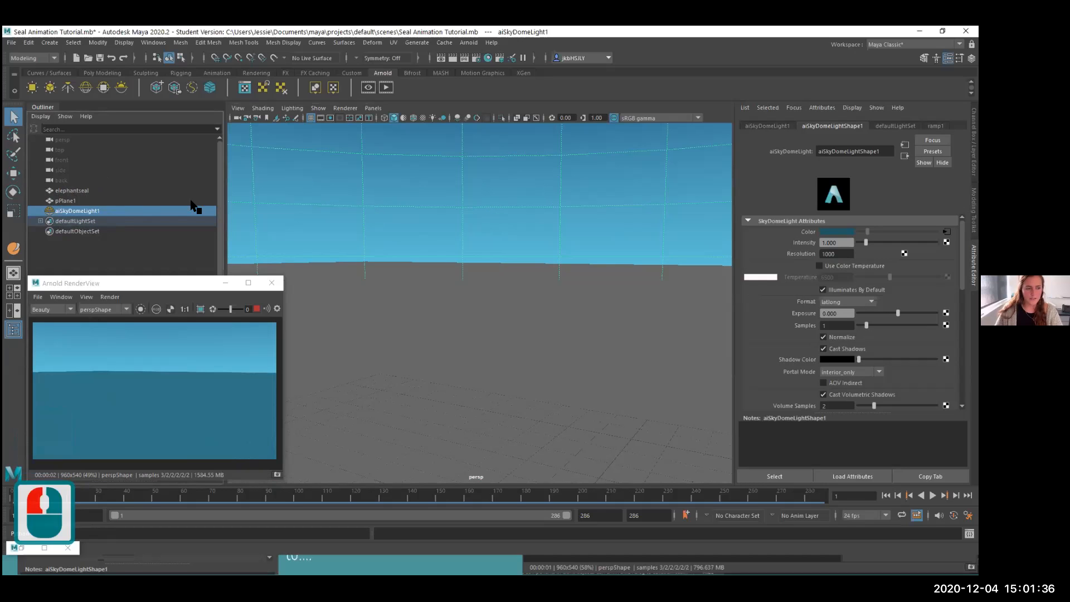
left_click(80, 212)
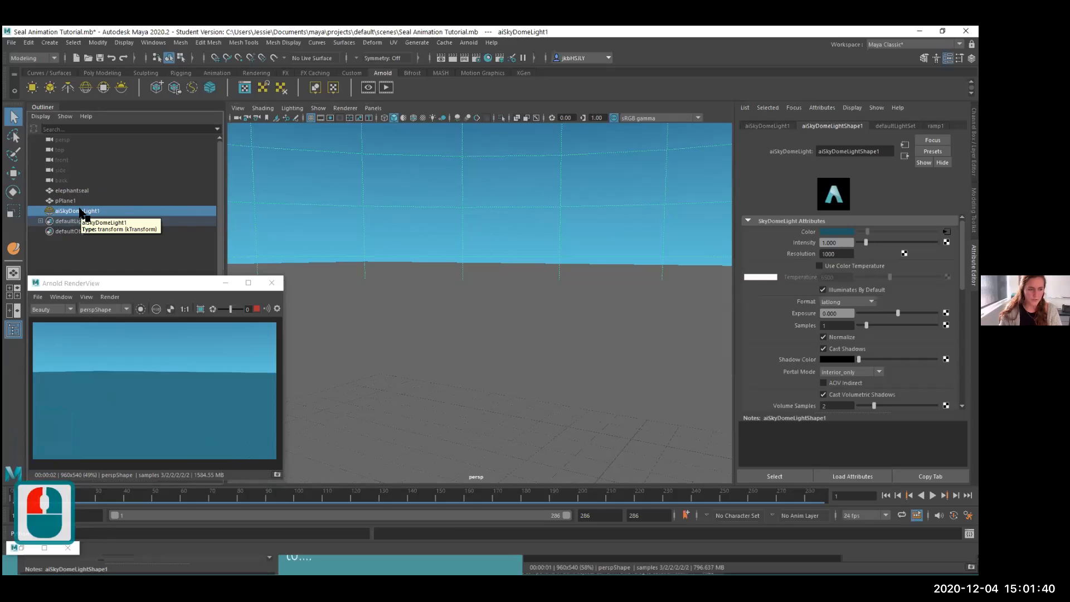
key("ctrl+h")
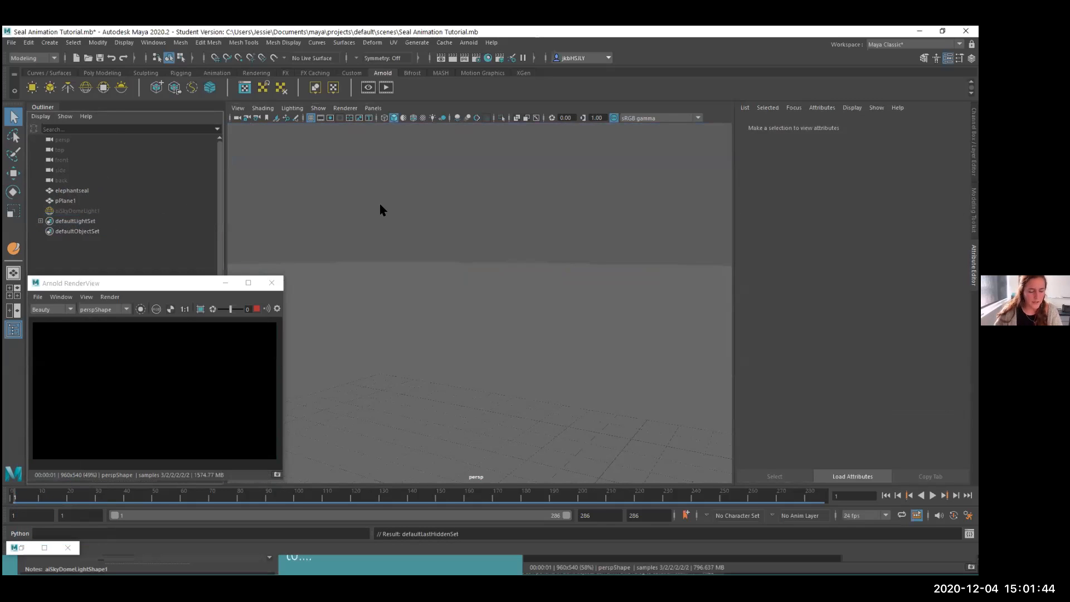
- Add a second Arnold SkyDome light around the scene
left_click(85, 88)
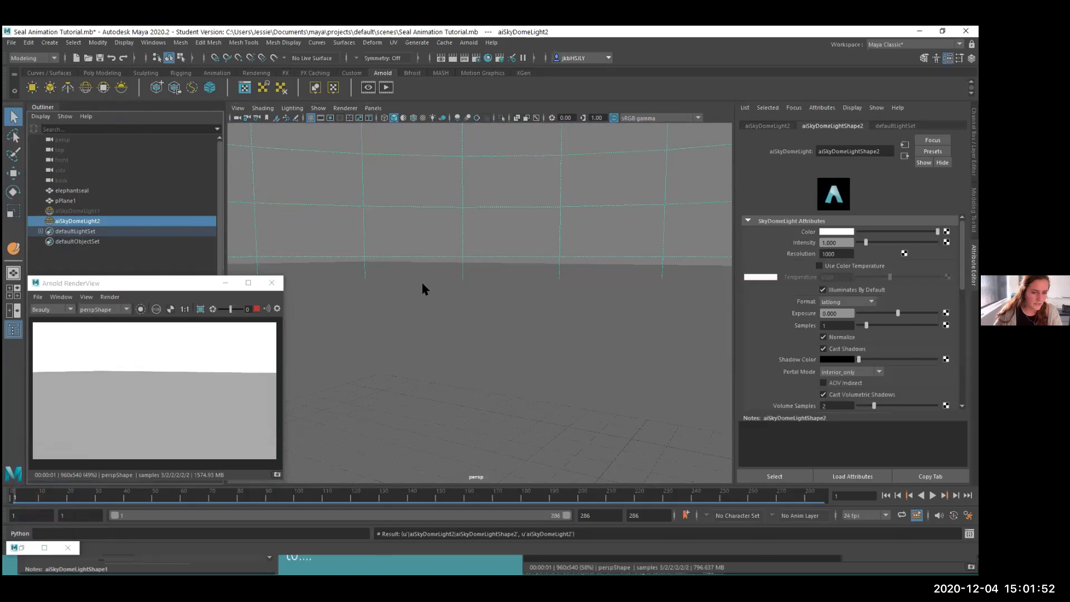
scroll(423, 287, "down", 13)
scroll(422, 288, "down", 19)
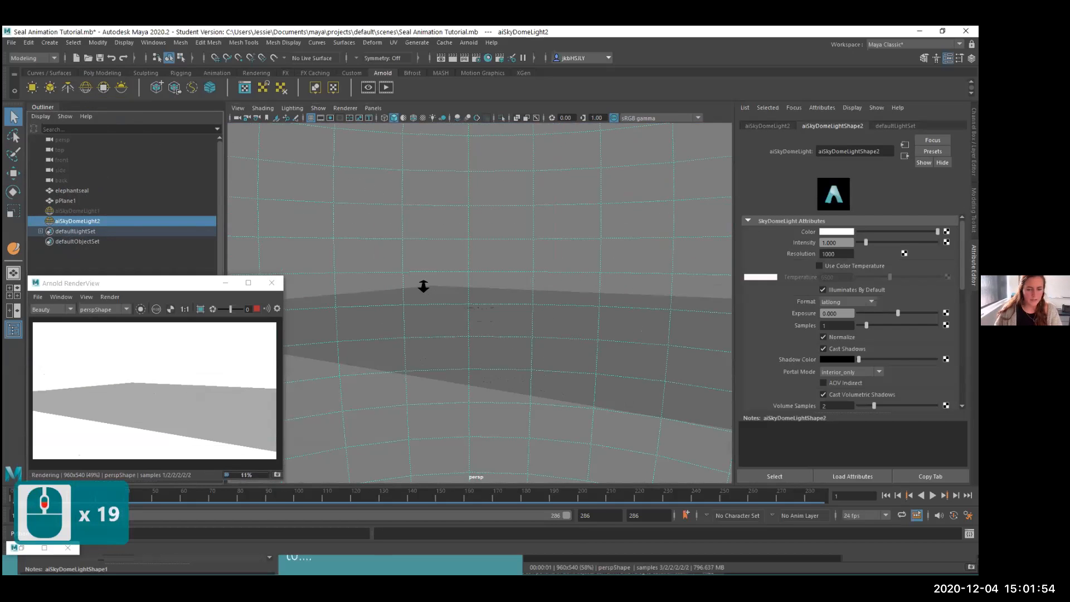
scroll(422, 289, "down", 1)
scroll(423, 289, "up", 6)
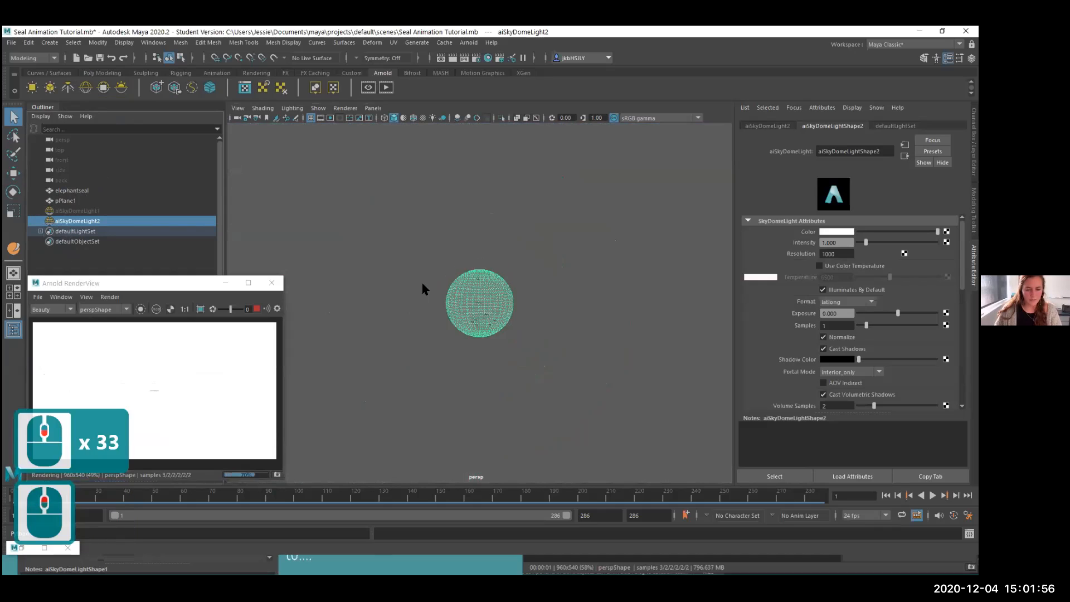
scroll(456, 297, "up", 2)
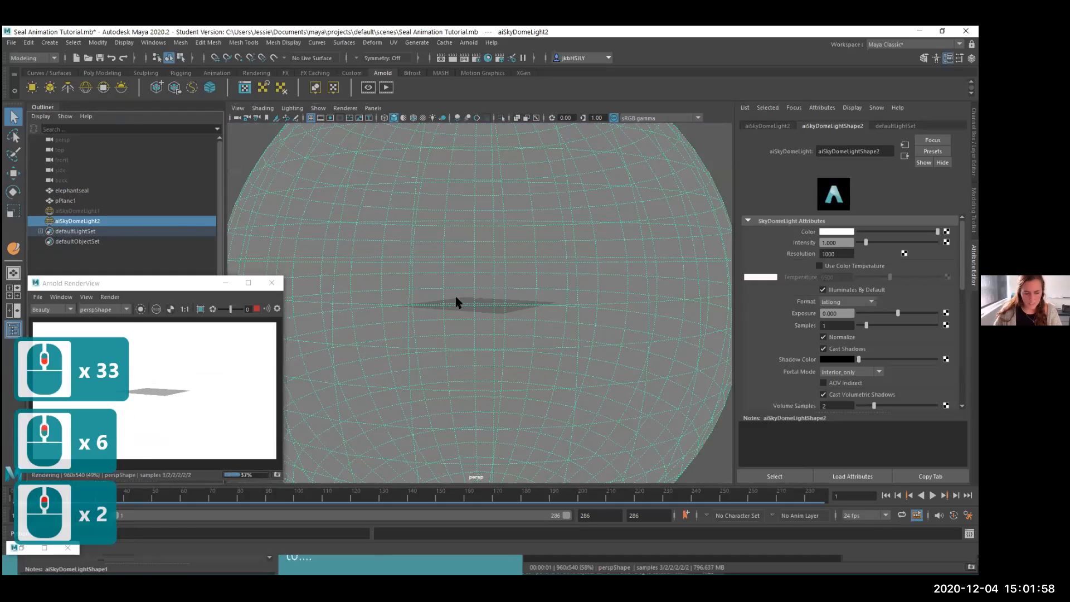
scroll(456, 297, "down", 1)
left_click_drag(504, 284, 420, 297, "alt")
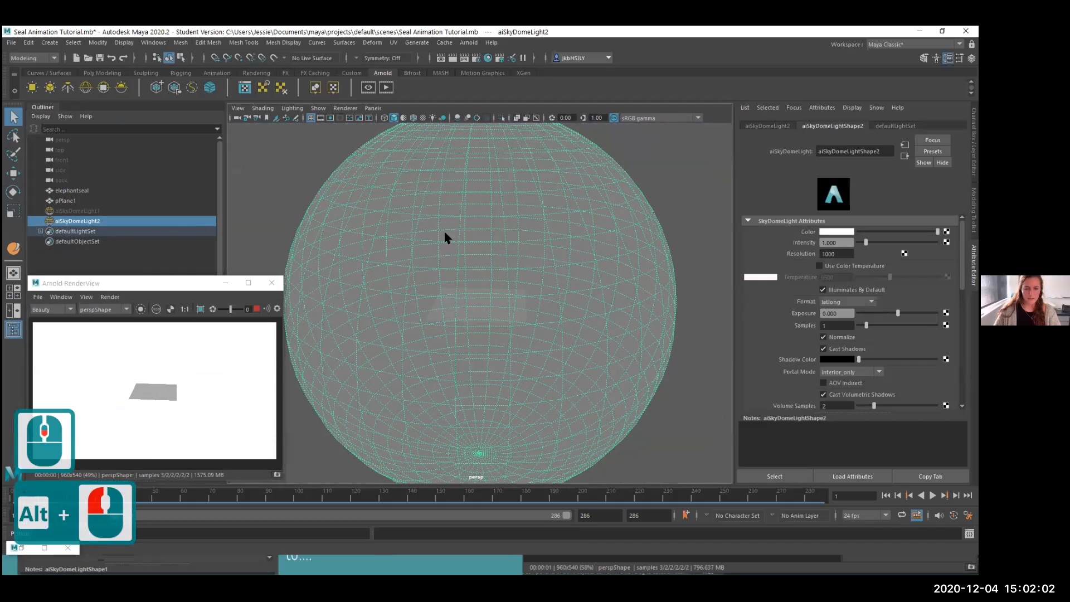
- Try to scale the second sky dome uniformly to about 1.05 and undo the scaling
scroll(476, 247, "down", 1)
left_click_drag(476, 248, 438, 185)
left_click(13, 211)
mouse_move(478, 305)
left_mouse_down()
mouse_move(510, 306)
mouse_move(491, 304)
left_mouse_up()
key("ctrl+z")
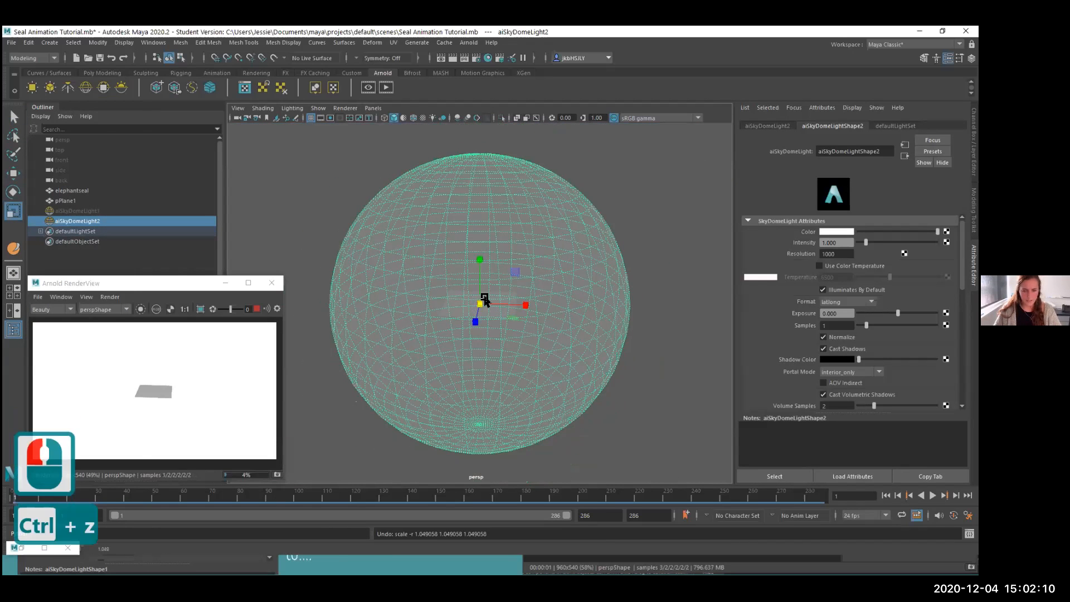
- Set the second sky dome light's color to a bright light blue with value 1.000
scroll(521, 317, "up", 7)
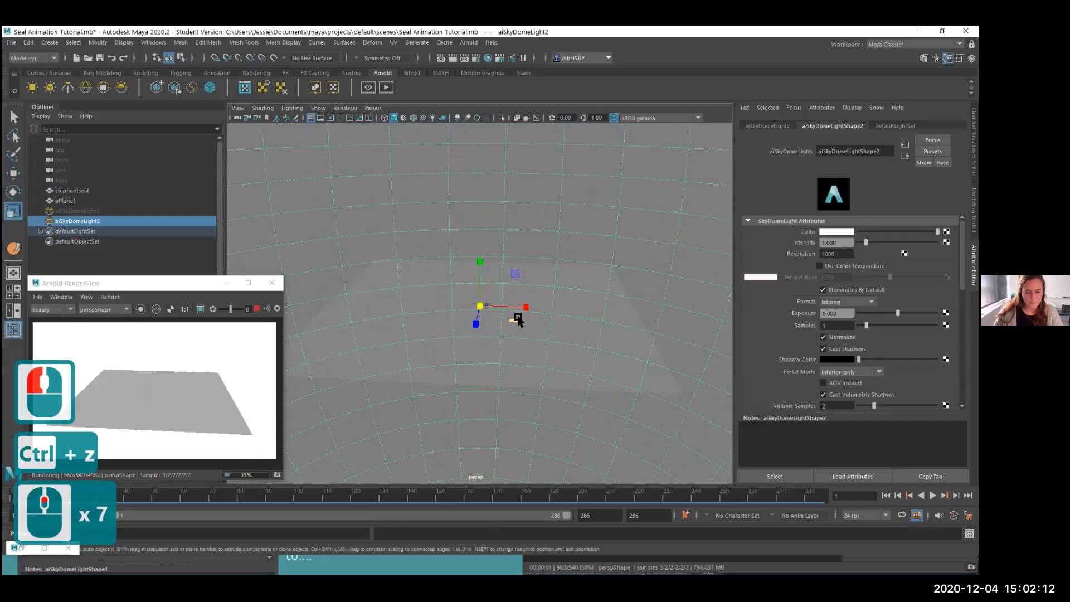
scroll(518, 318, "up", 9)
left_click_drag(502, 310, 485, 306, "alt")
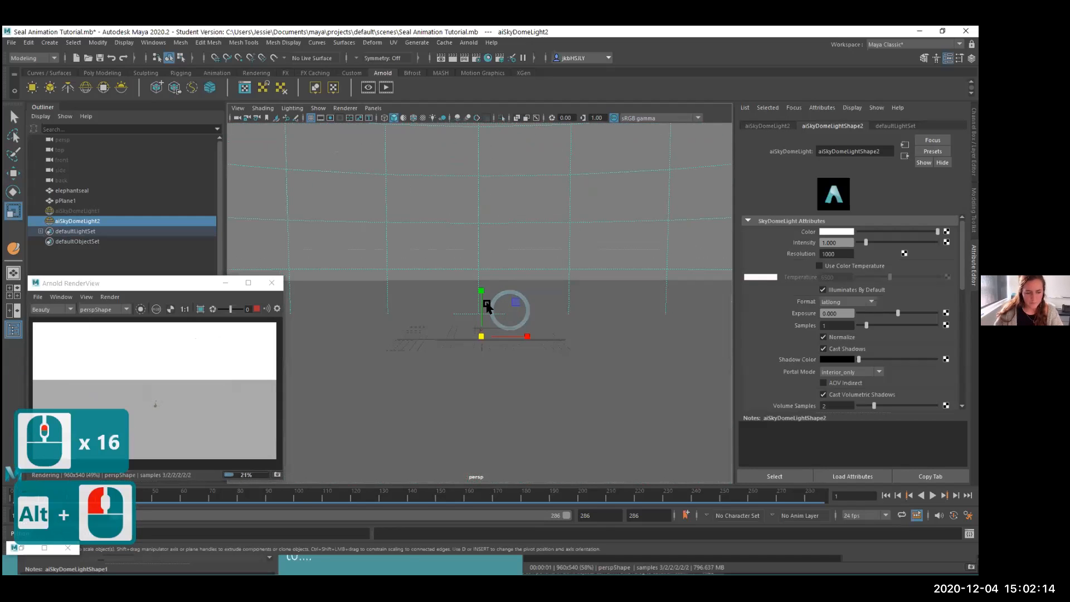
left_click(827, 233)
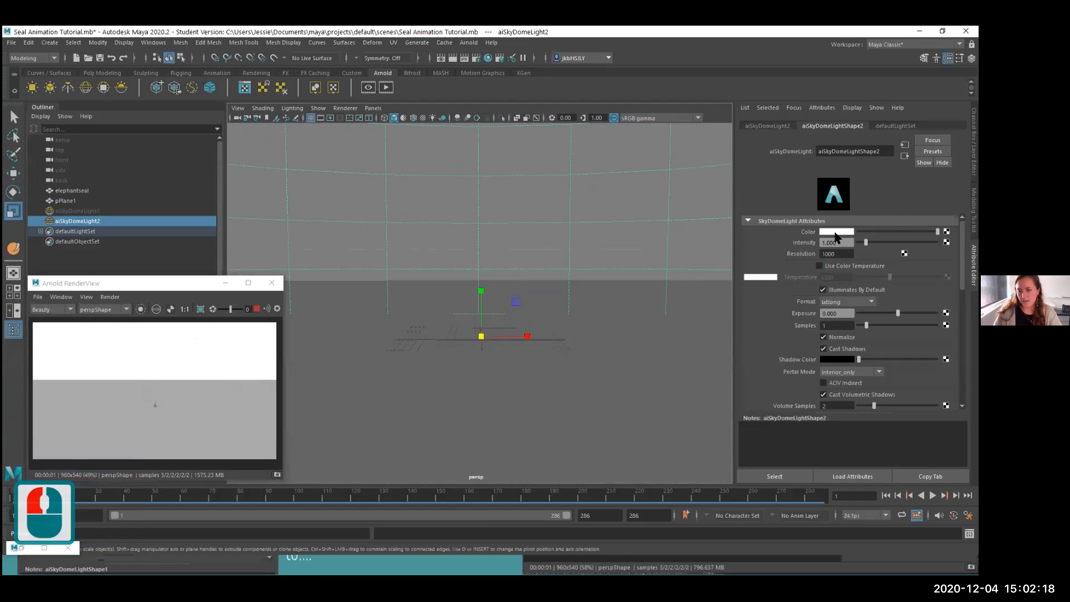
left_click(834, 231)
mouse_move(835, 269)
left_mouse_down()
mouse_move(852, 271)
mouse_move(835, 267)
left_mouse_up()
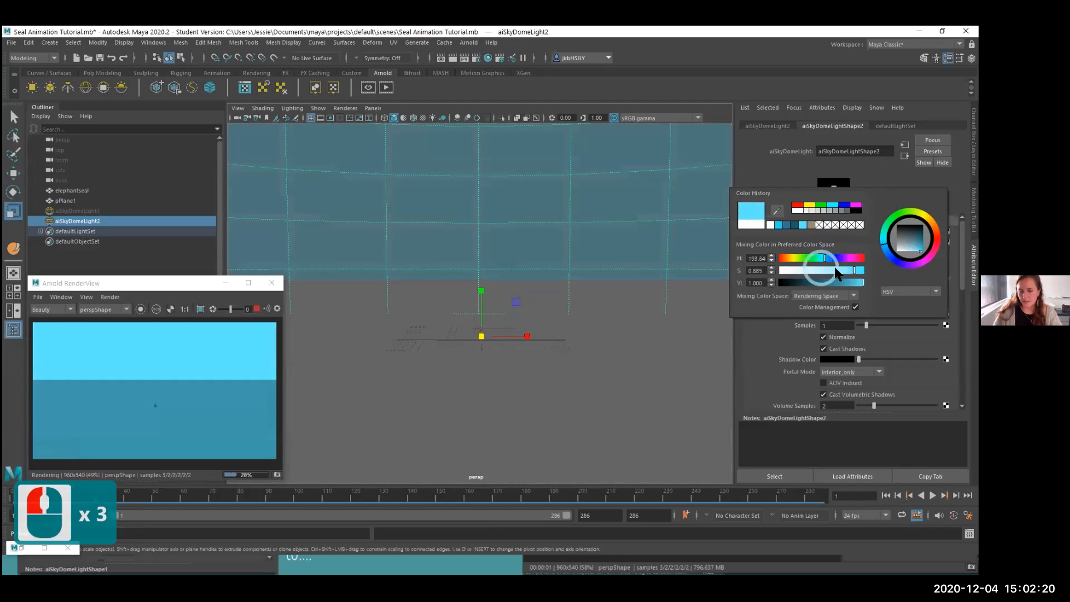
left_click(760, 177)
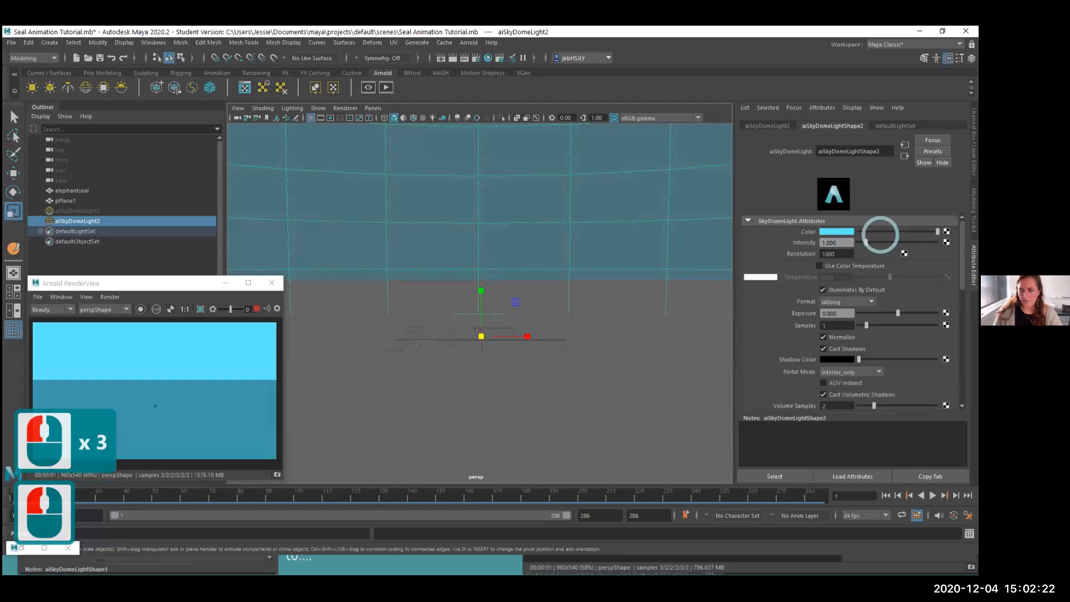
- Map a Ramp texture to the second sky dome's color and shift its black stop to about position 0.16
left_click(946, 231)
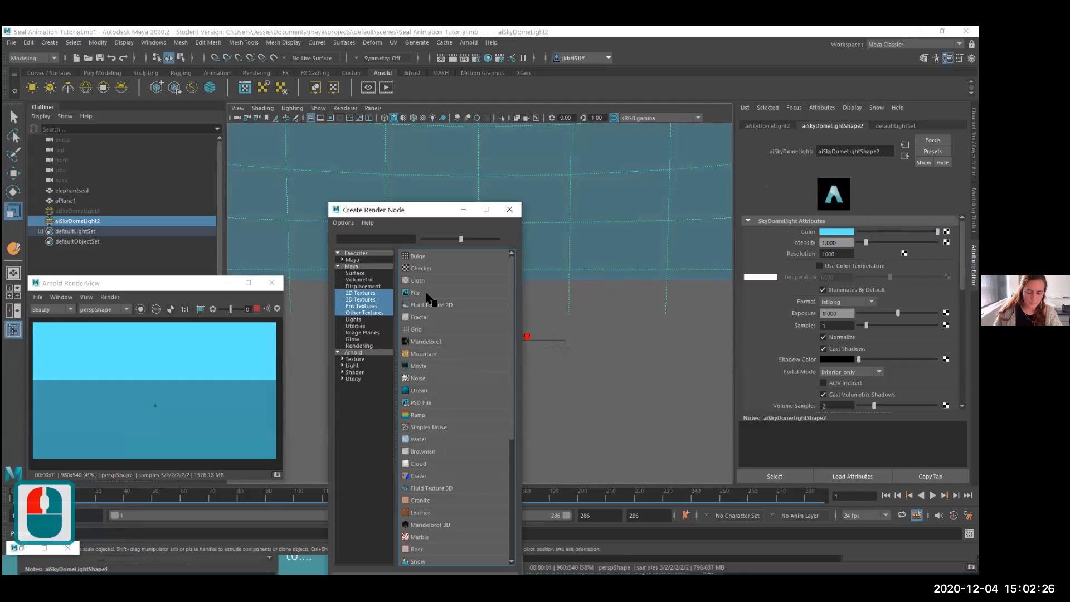
left_click(418, 415)
left_click_drag(756, 264, 784, 266)
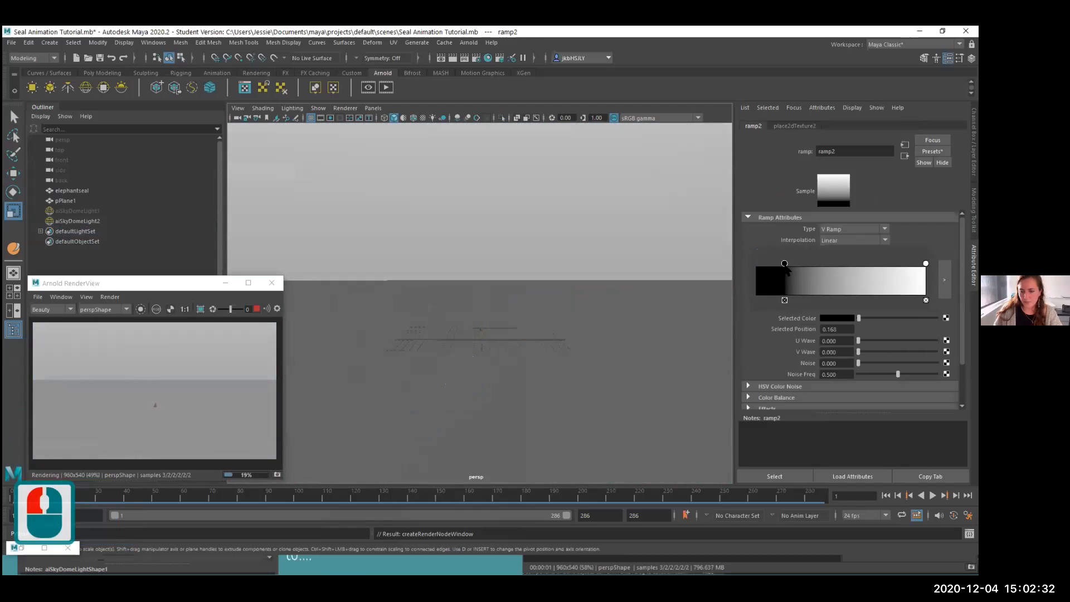
- Color the new ramp's black stop medium blue with hue 210 and value 0.303
left_click(835, 318)
left_click(798, 311)
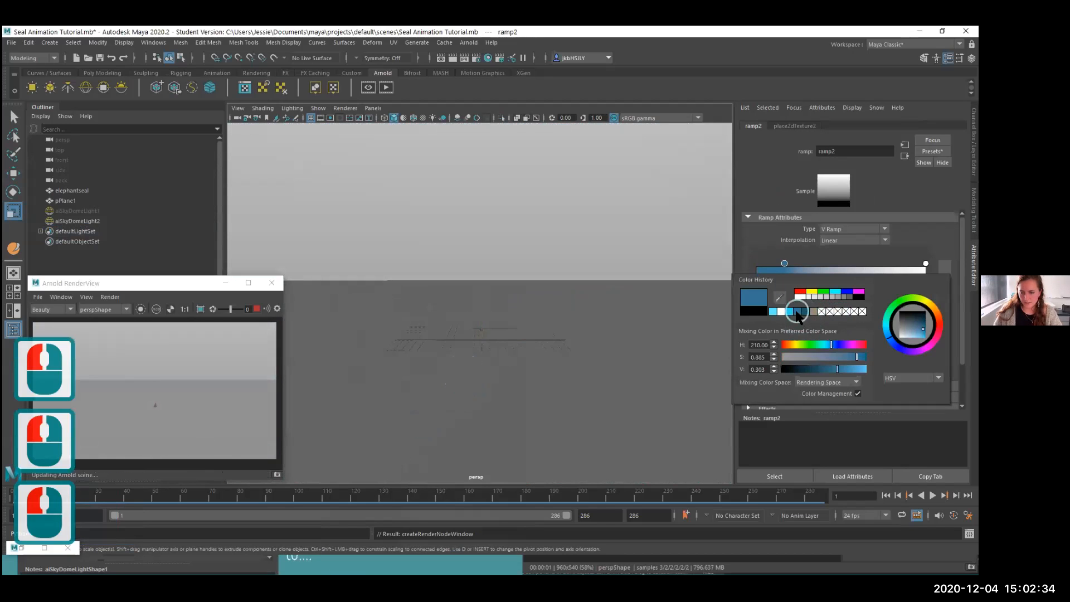
left_click(757, 254)
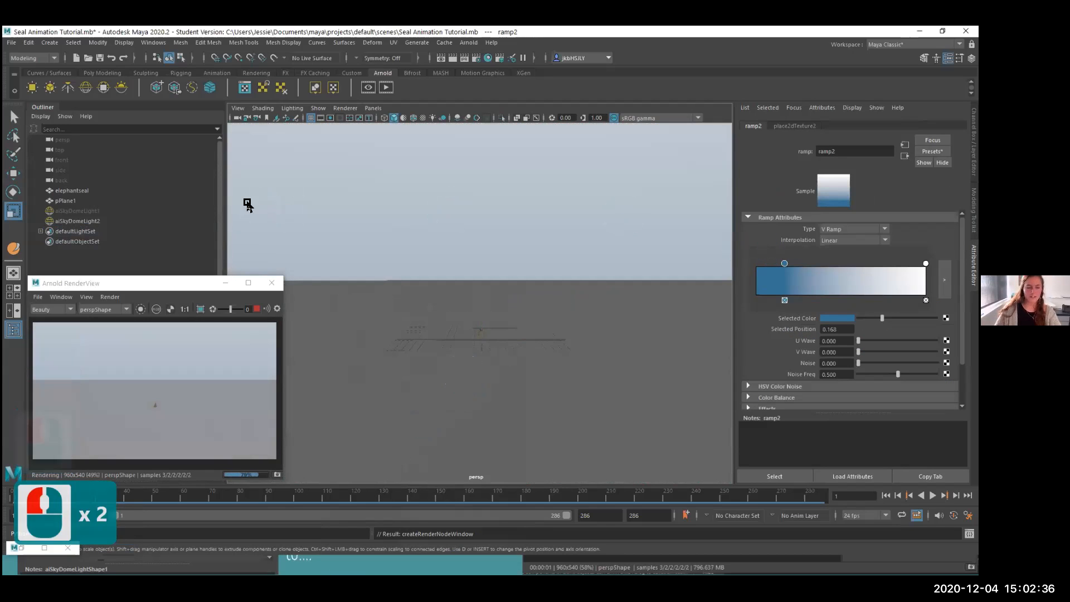
left_click(784, 262)
left_click(832, 317)
double_click(784, 263)
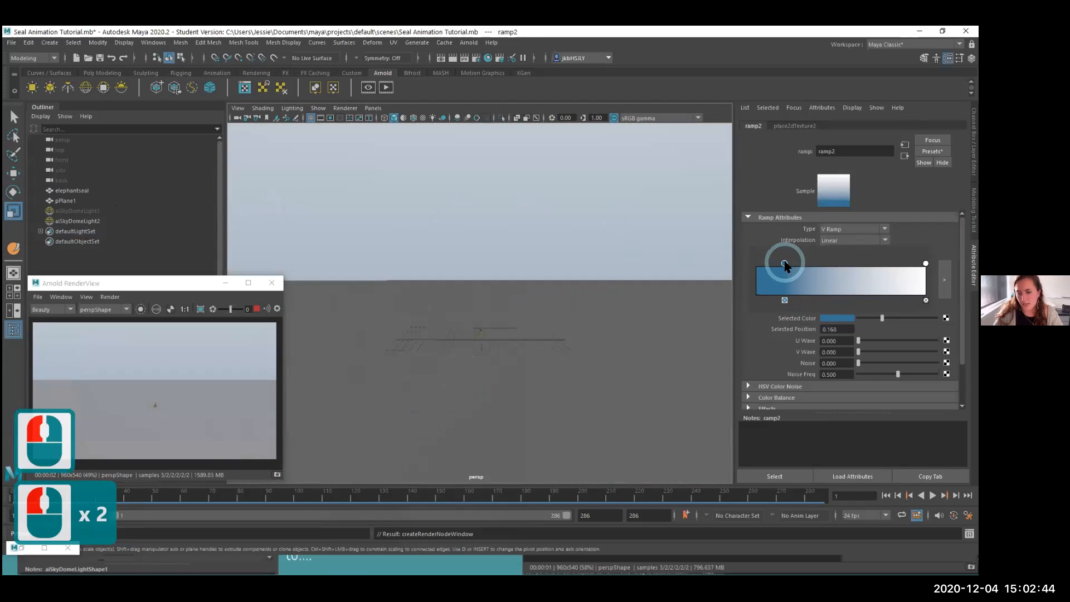
left_click(830, 318)
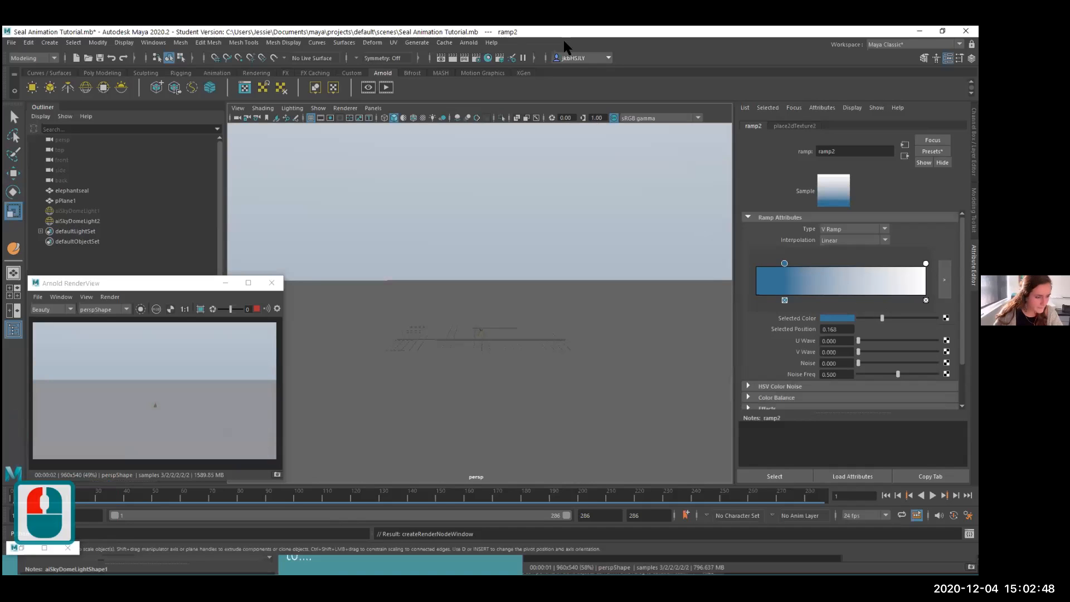
- Unhide the first sky dome light
double_click(81, 300)
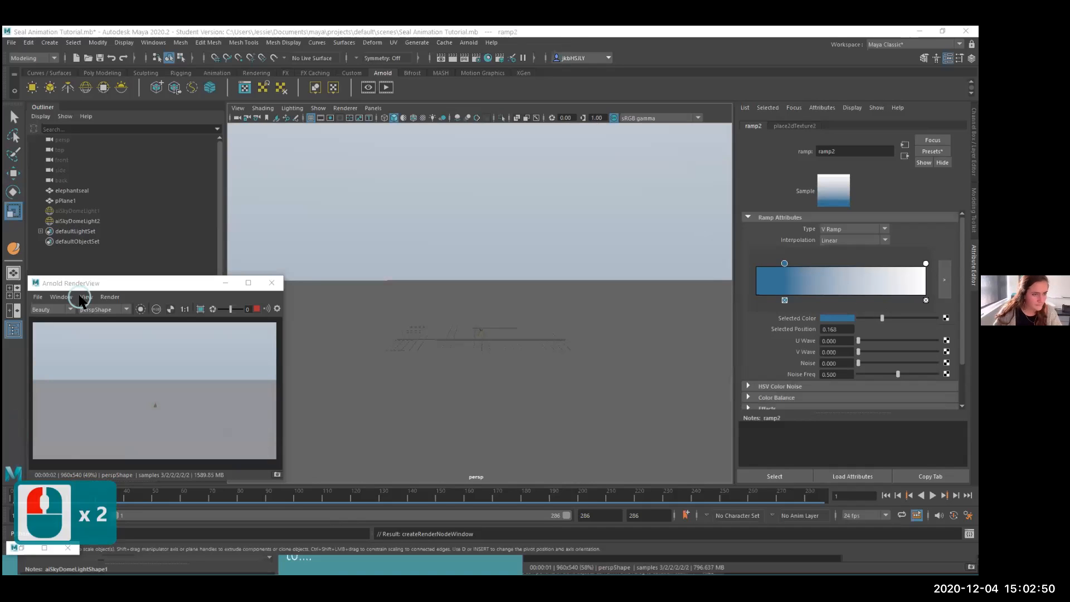
left_click(148, 90)
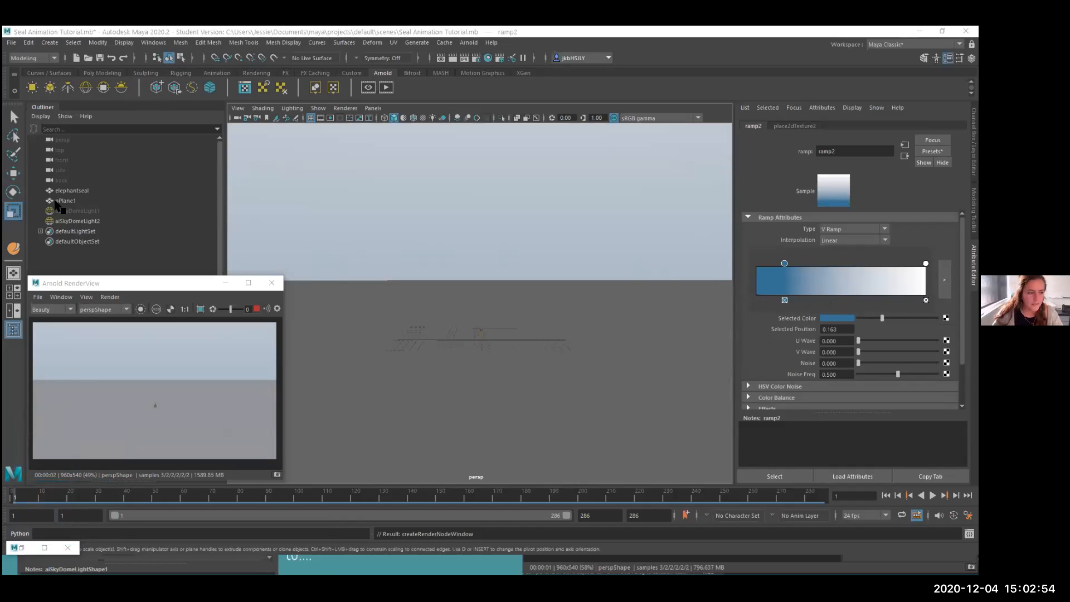
left_click(72, 211)
key("shift+h")
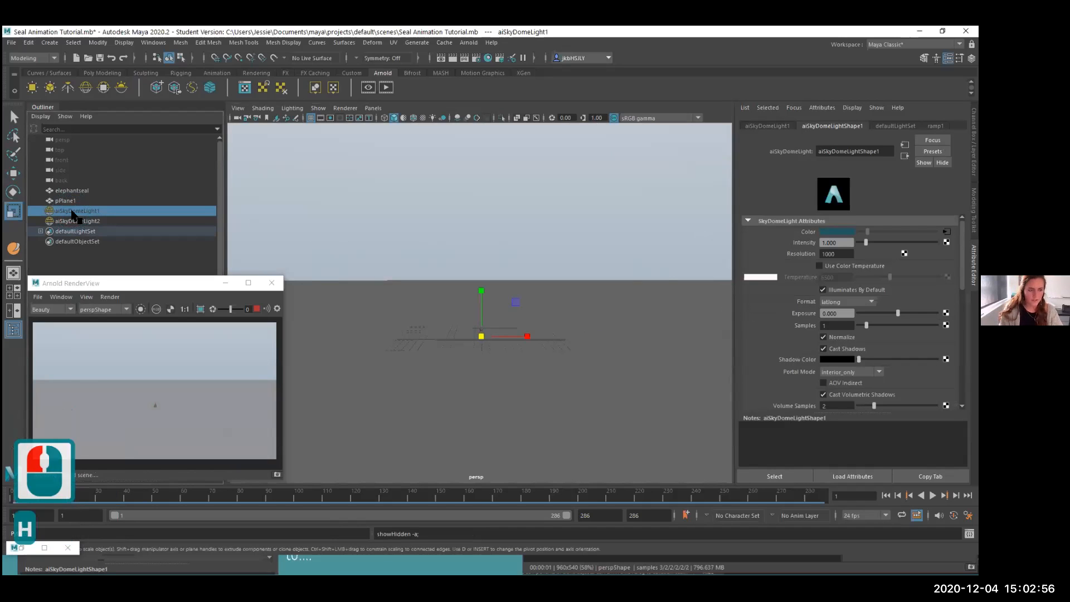
- Hide the second sky dome light so only the first one lights the scene
left_click(74, 220)
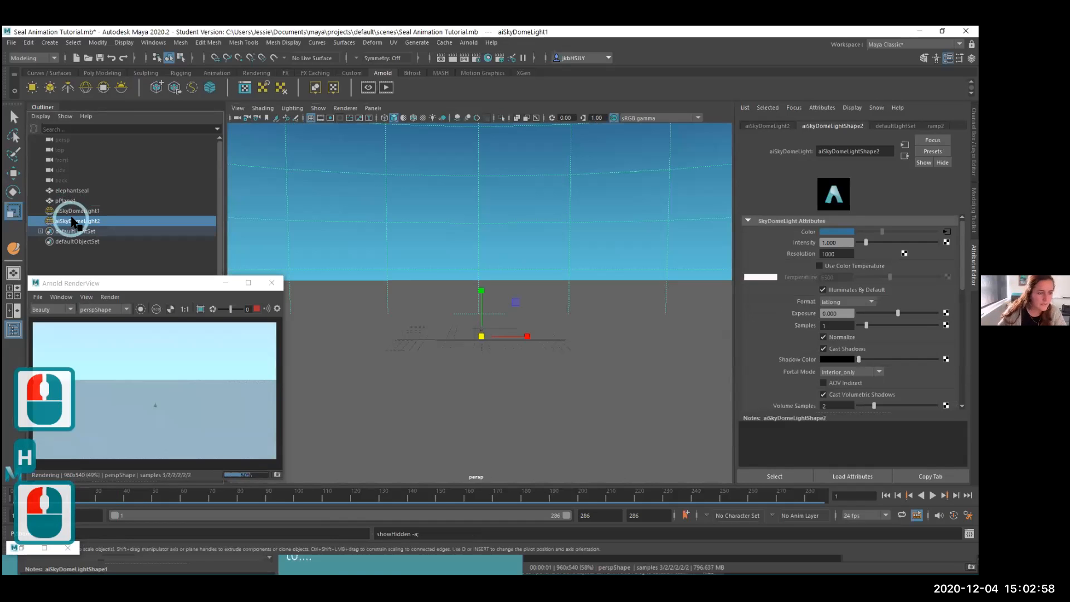
key("ctrl+h")
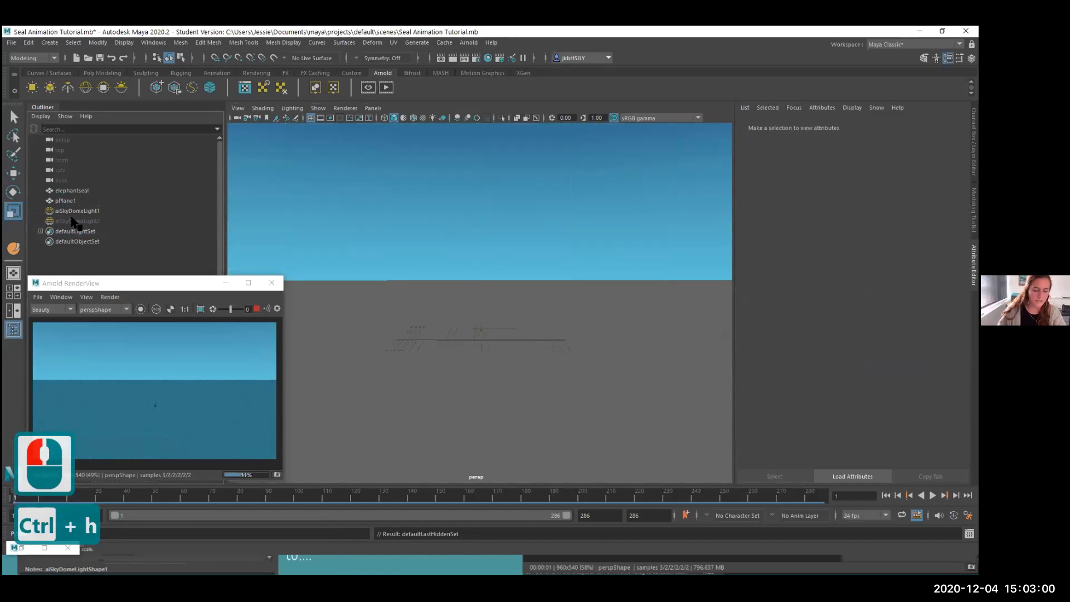
key("ctrl+z")
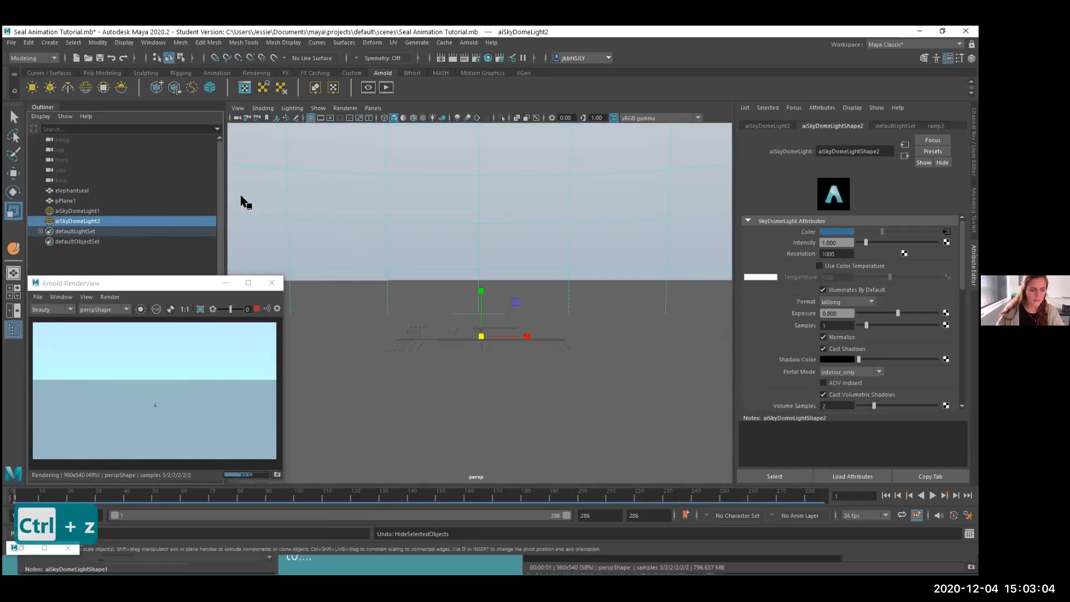
left_click(73, 220)
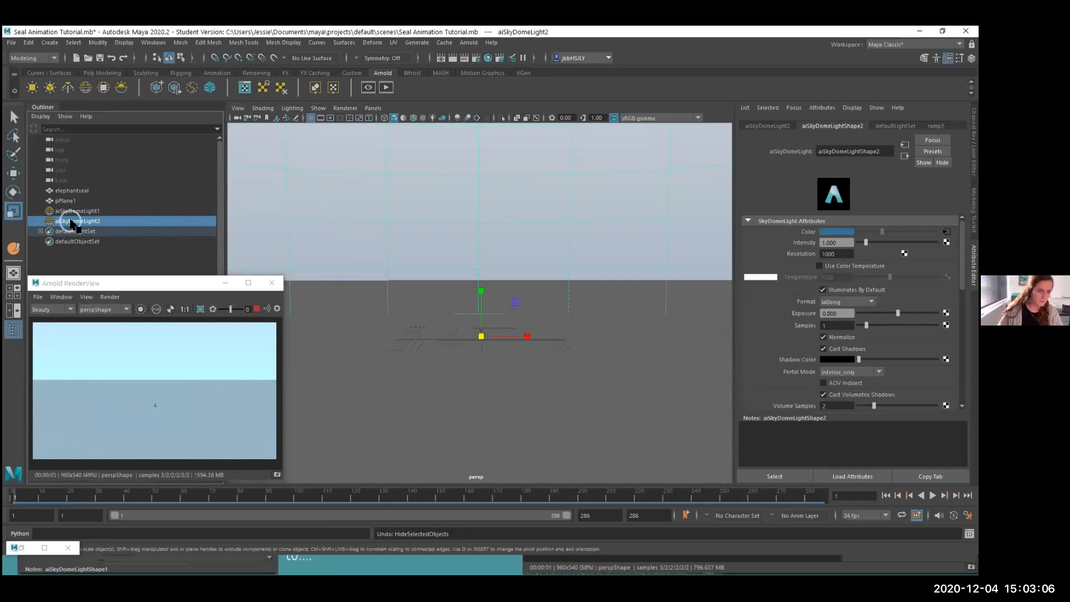
key("ctrl+h")
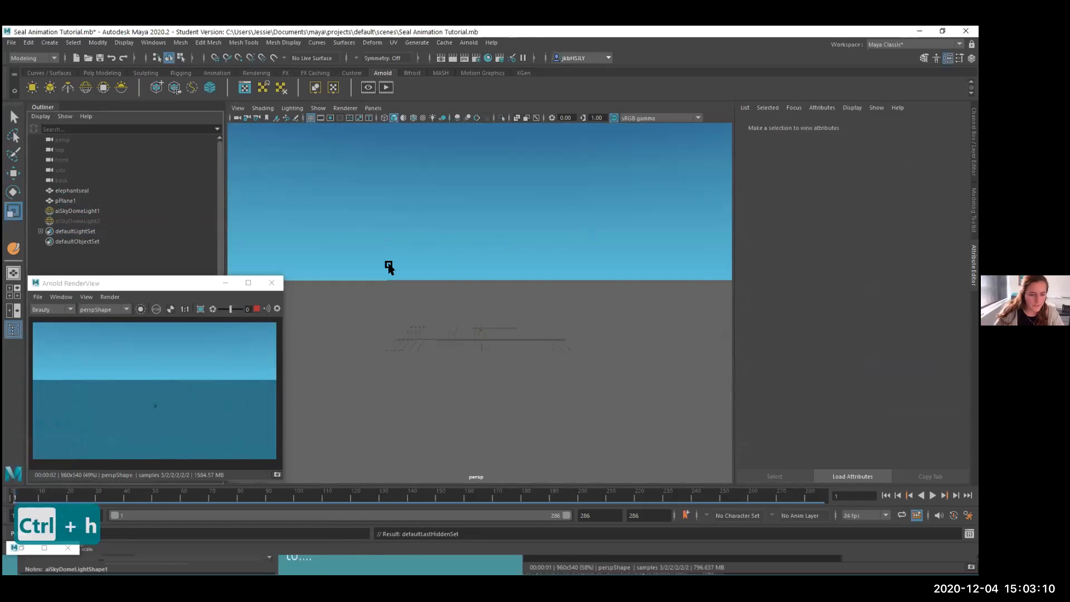
mouse_move(420, 289)
left_mouse_down("alt")
mouse_move(466, 287)
mouse_move(442, 307)
mouse_move(439, 292)
left_mouse_up("alt")
- Switch to the PowerPoint slide show and read the instructions for assigning the ocean texture, through step 24
key("alt+Tab")
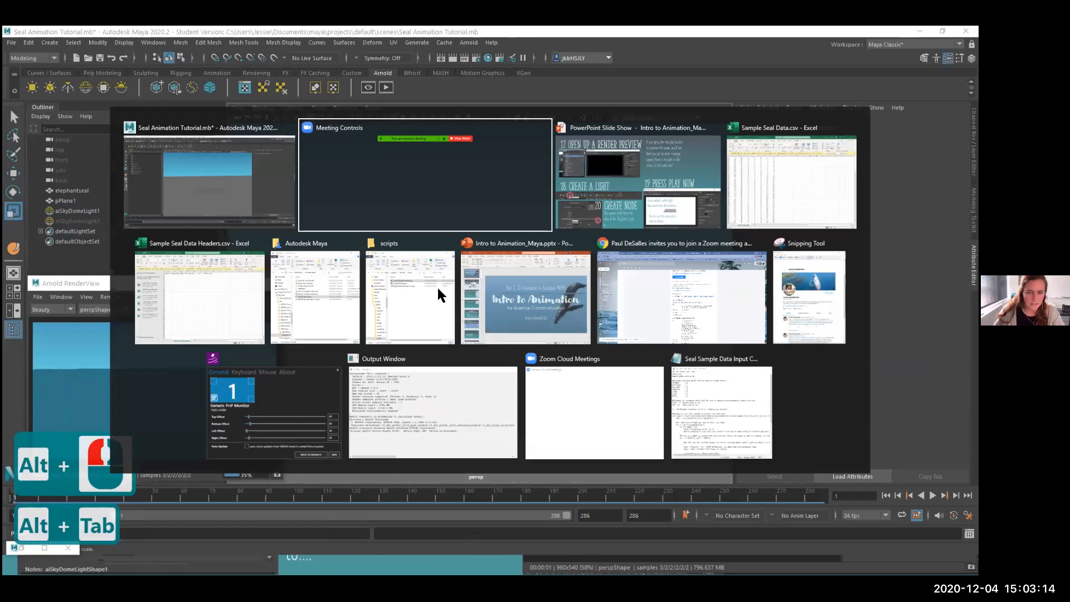
key("alt+Tab")
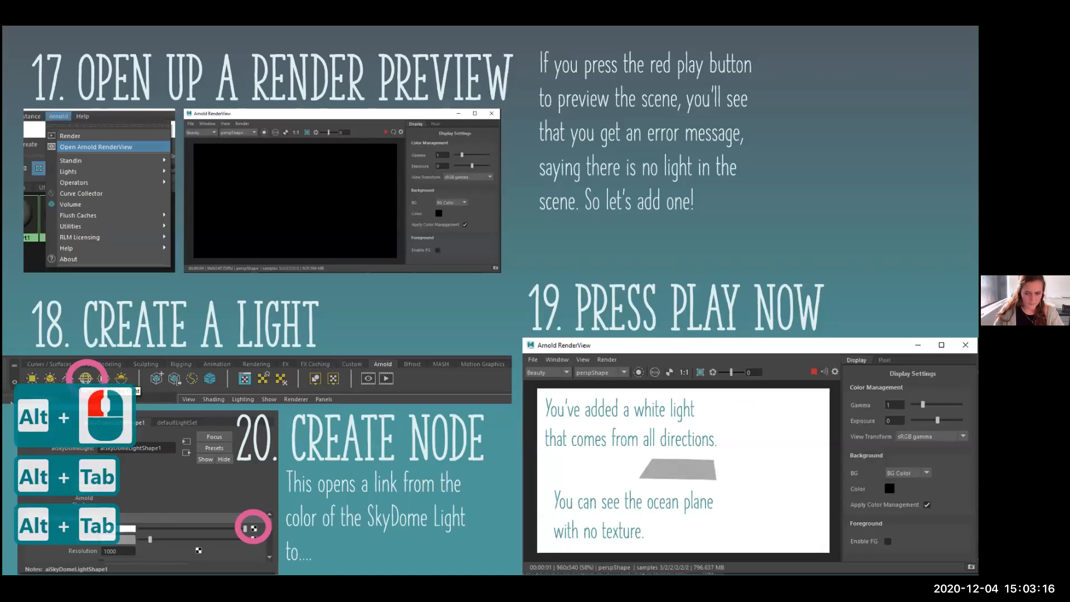
key("Right")
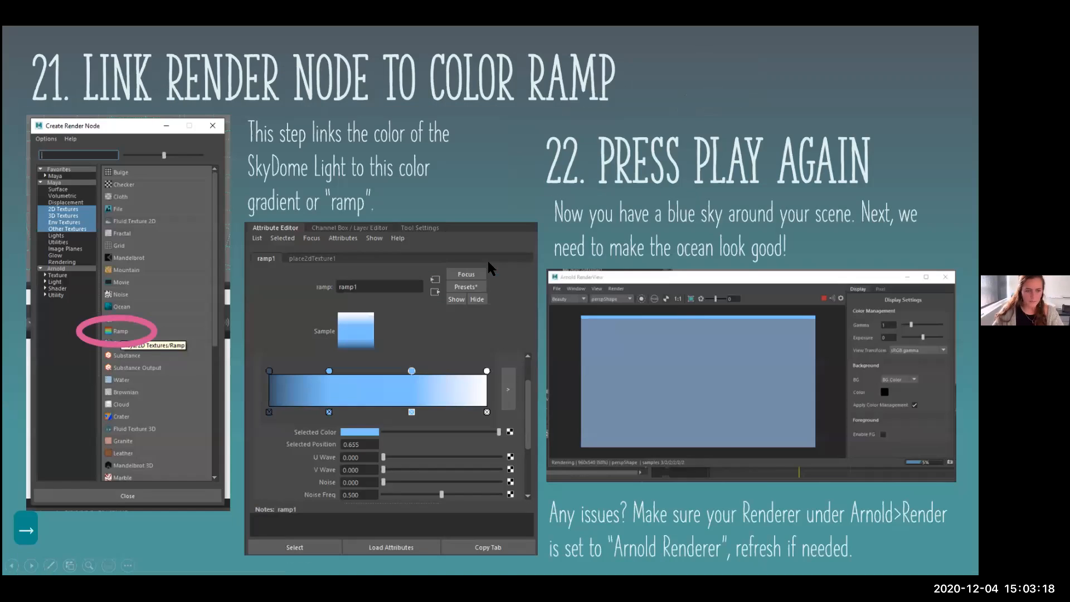
key("Right")
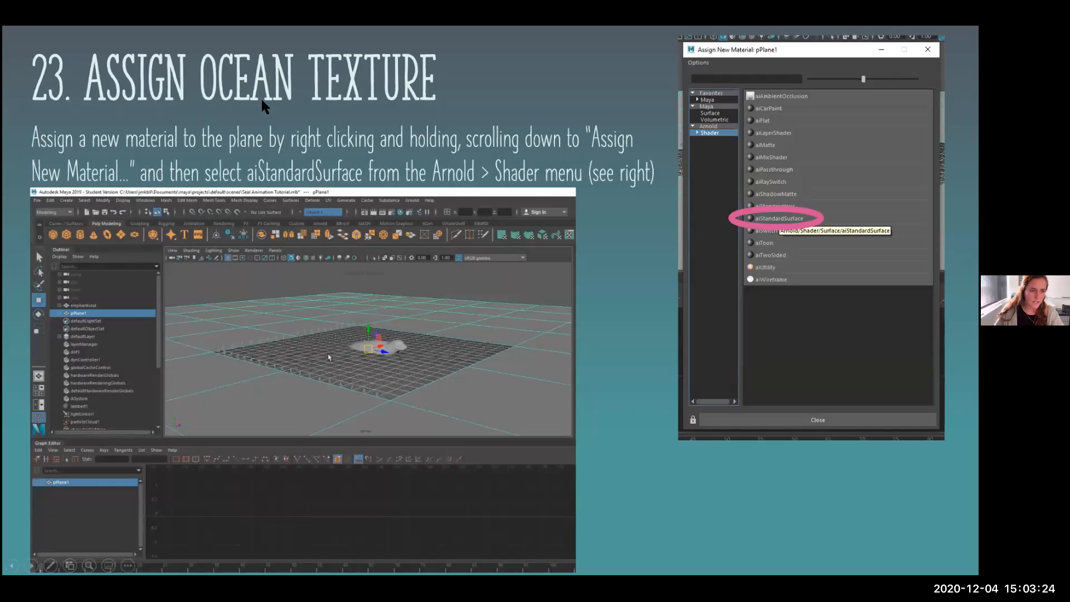
mouse_move(294, 194)
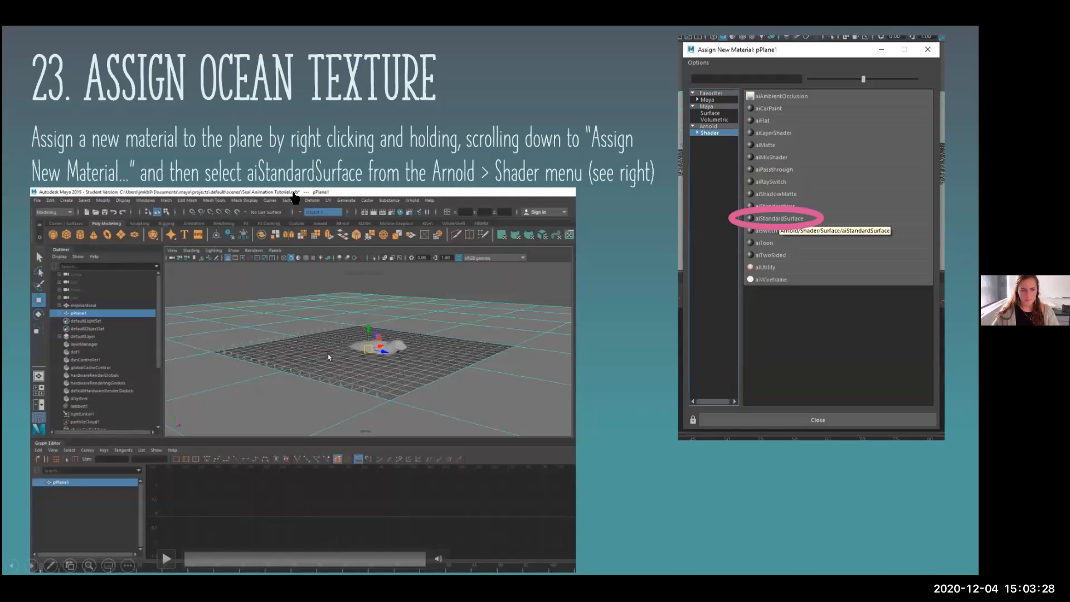
key("Right")
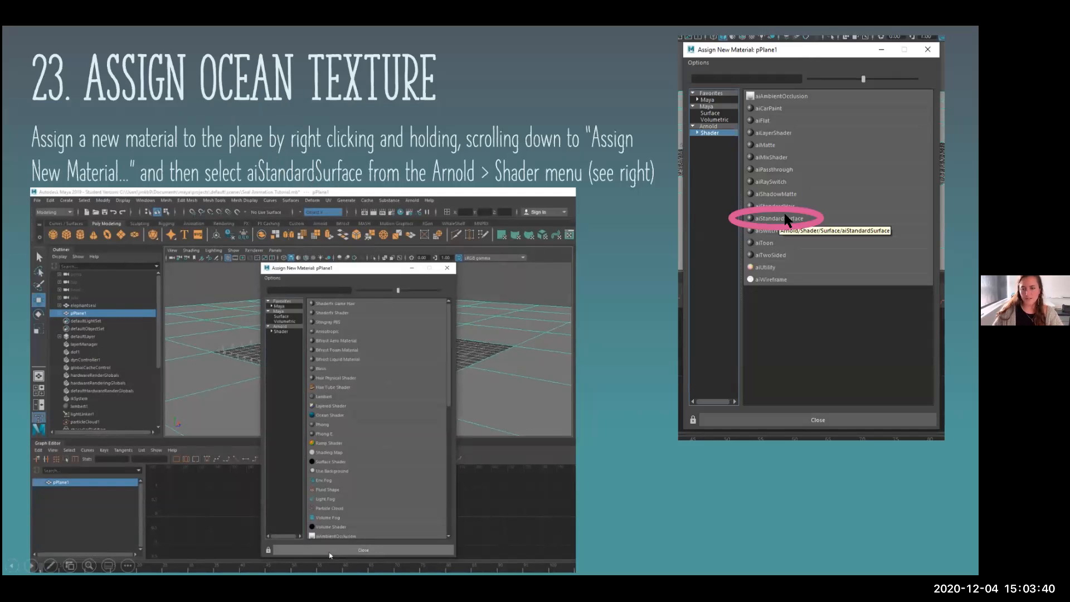
key("Right")
- Switch back to Maya and create an Arnold aiStandardSurface material in the Hypershade
key("alt+Tab")
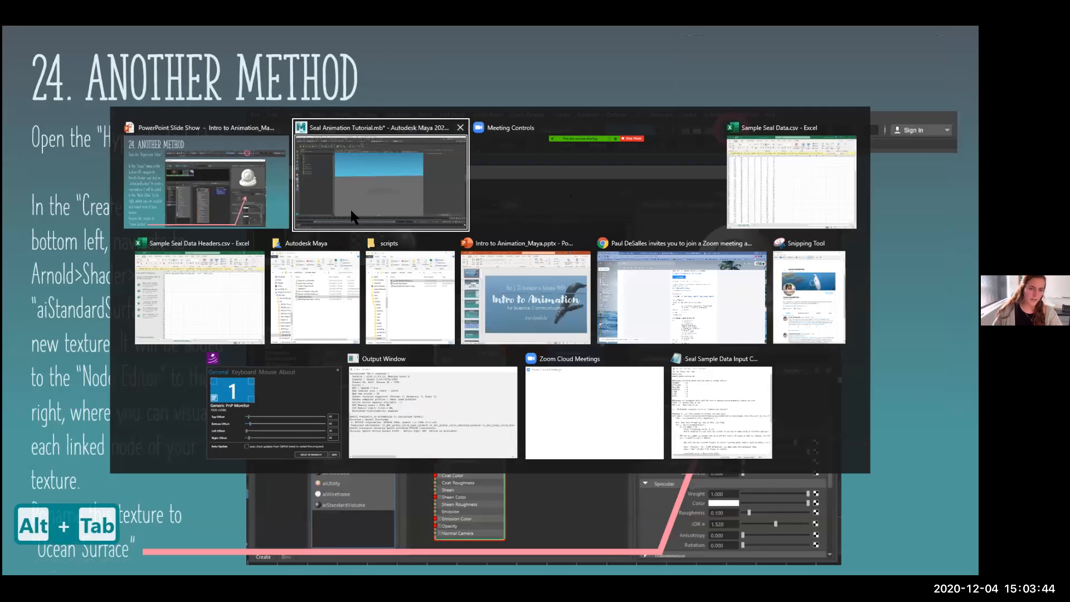
left_click(381, 213)
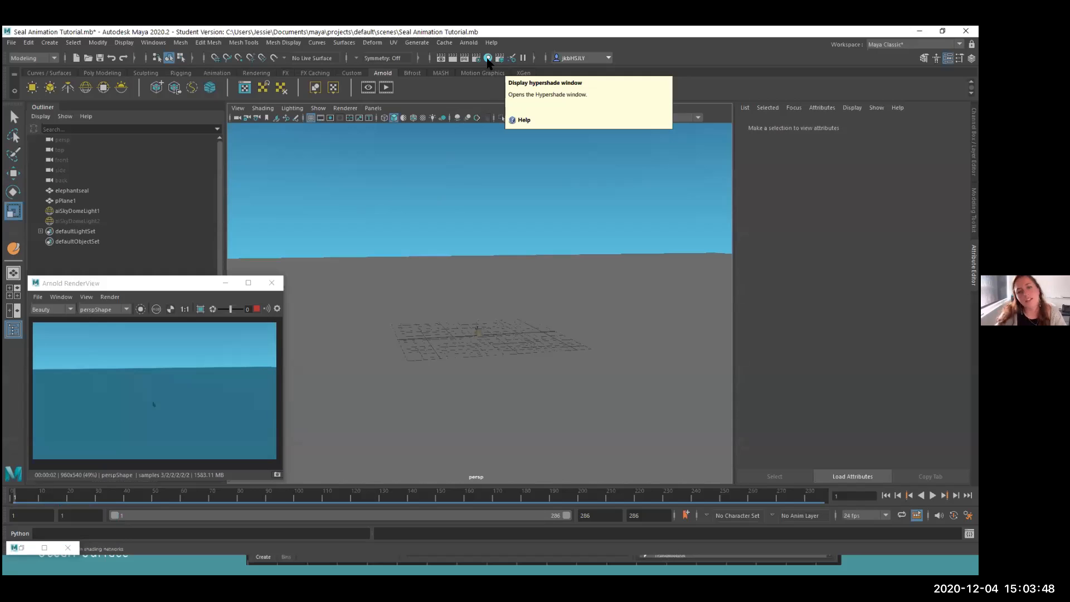
left_click(488, 59)
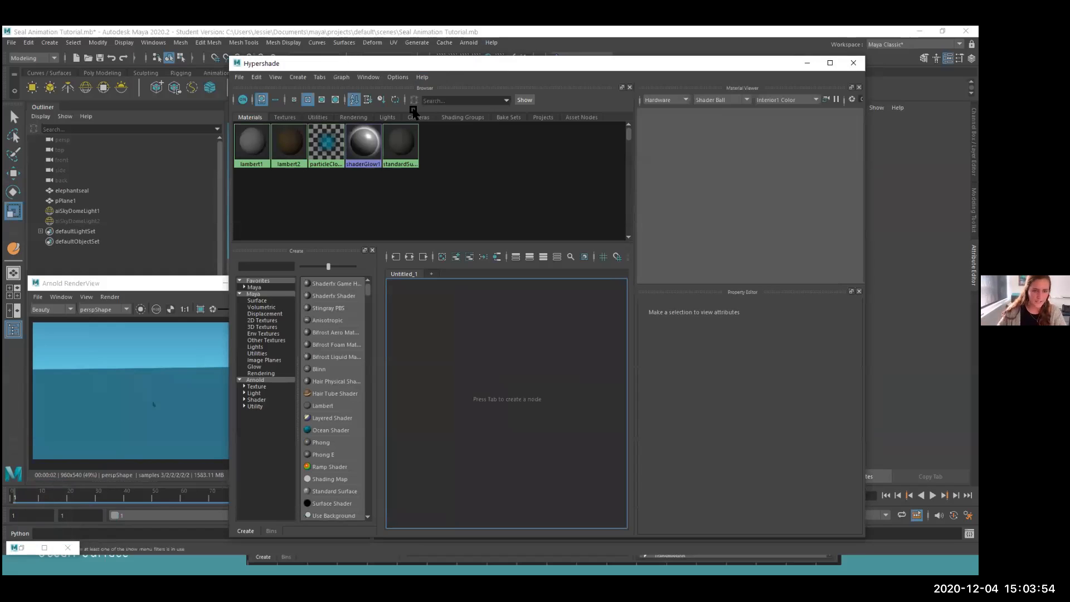
left_click(244, 399)
left_click(260, 407)
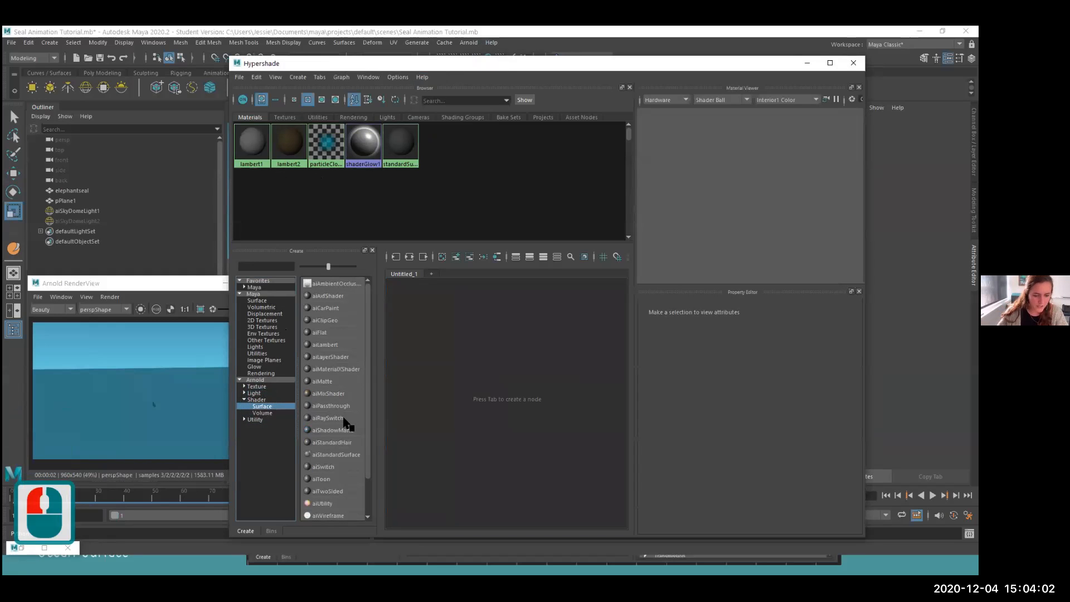
left_click(319, 456)
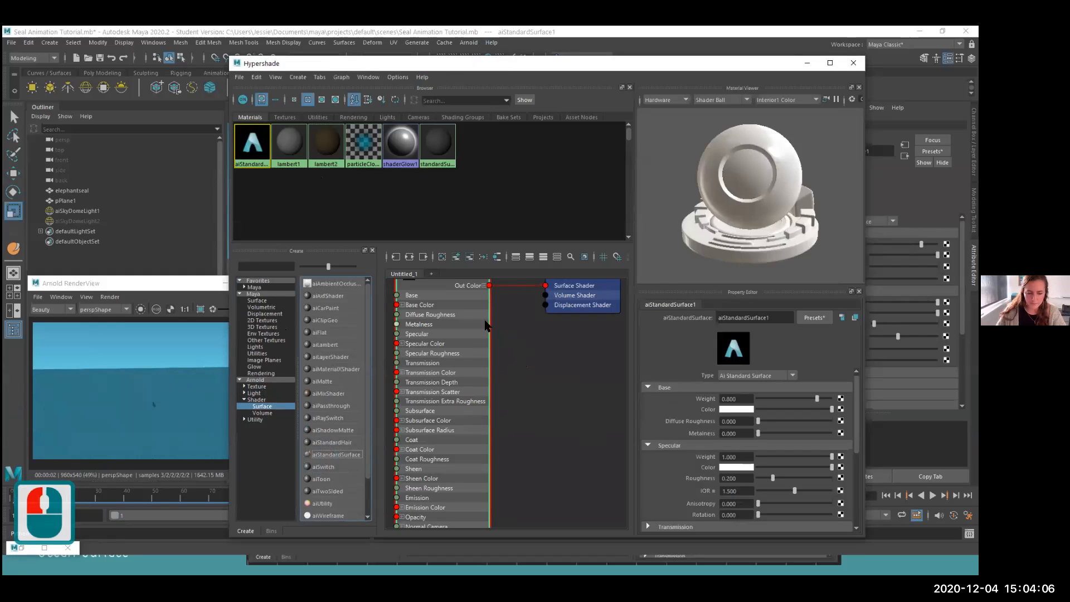
- Set the new standard surface material's transmission weight to 1.000
scroll(479, 320, "down", 2)
middle_click_drag(507, 356, 499, 370, "alt")
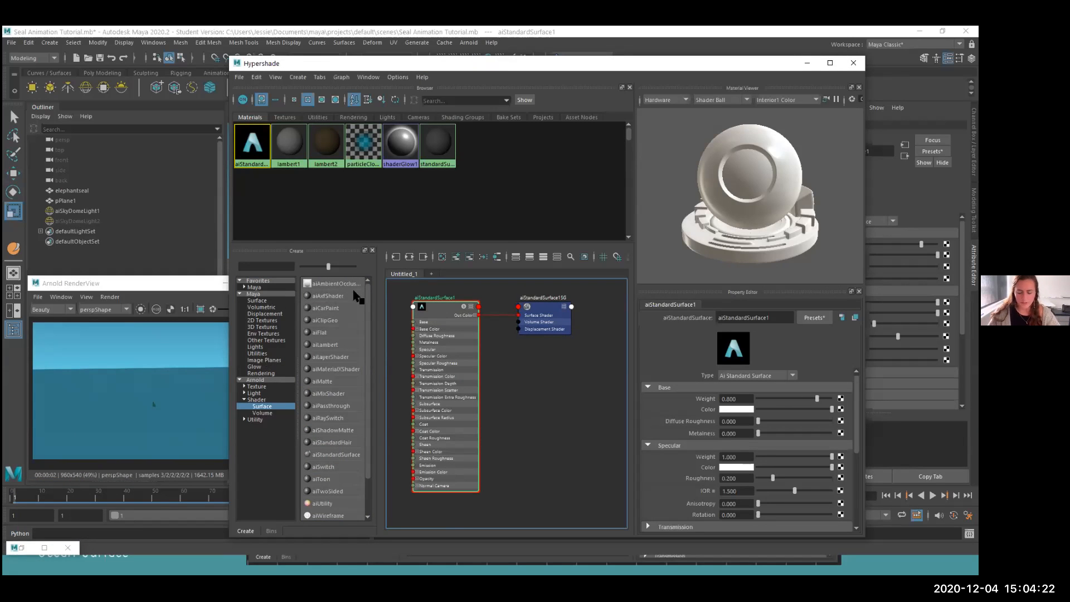
left_click(640, 325)
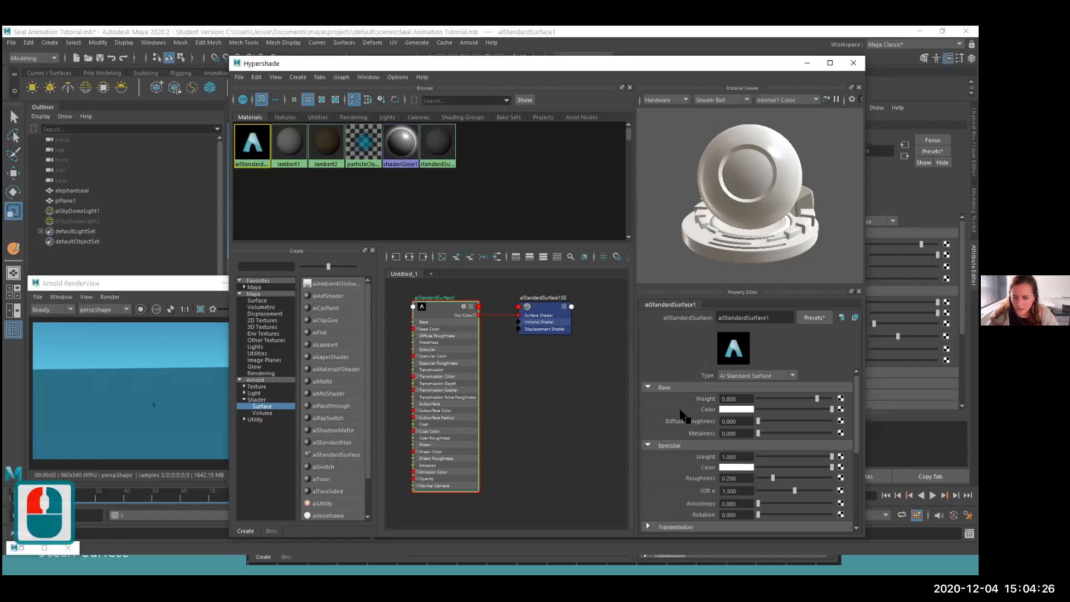
scroll(684, 415, "down", 4)
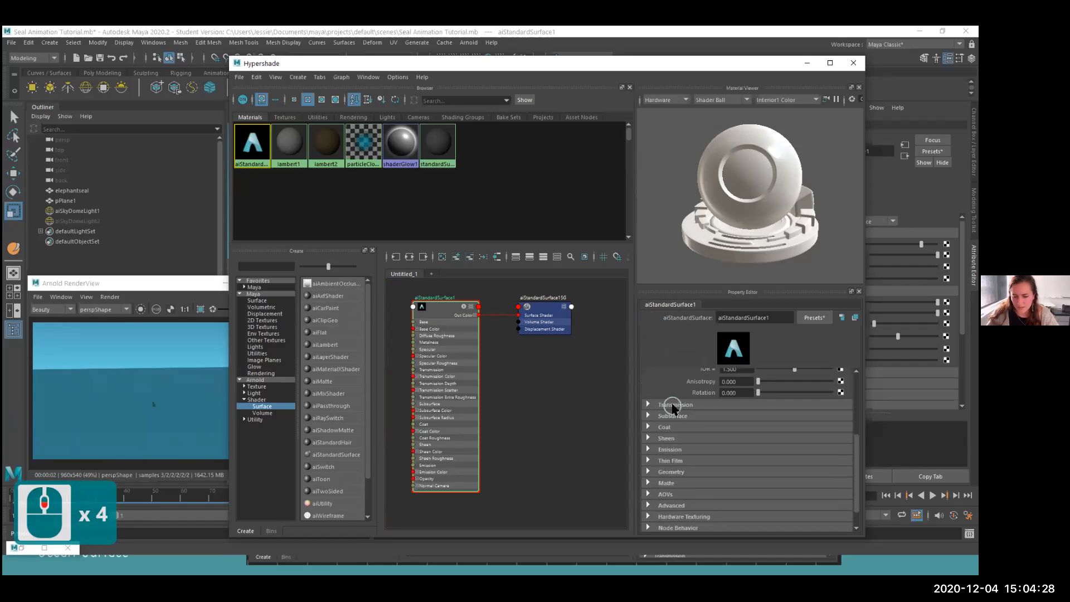
left_click(672, 406)
left_click_drag(758, 415, 838, 417)
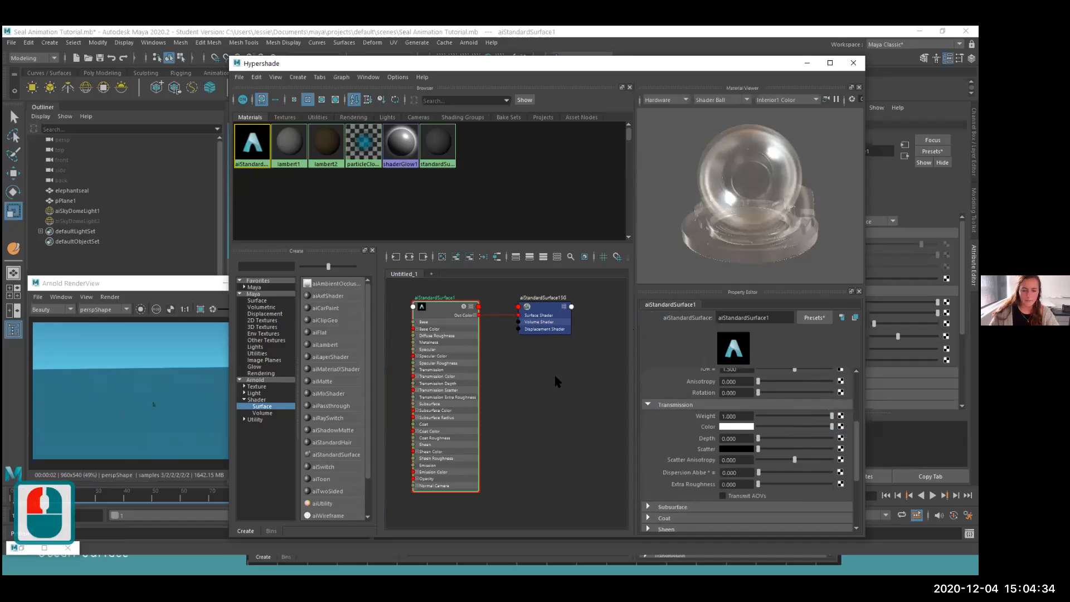
- Rename the standard surface material as "Ocean Surface"
double_click(744, 317)
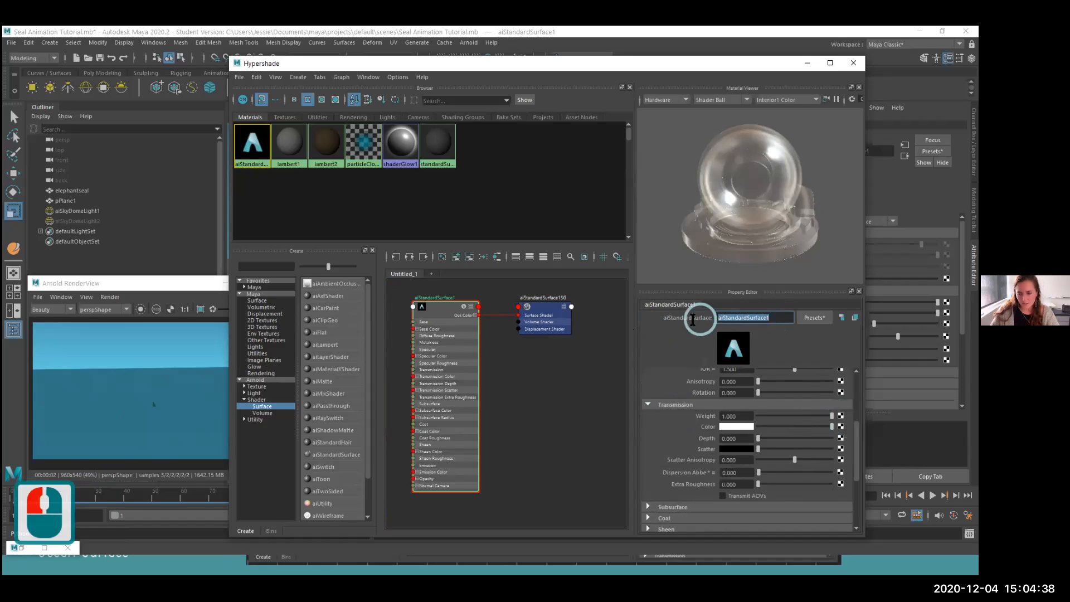
type("Ocean Sh")
key("BackSpace")
type("ura")
key("BackSpace")
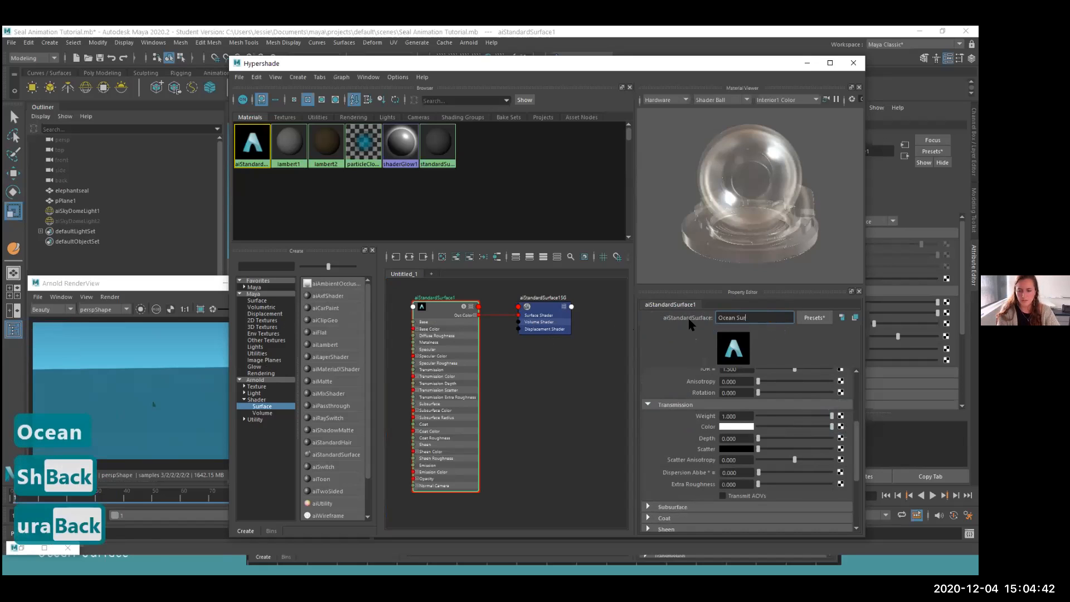
type("face")
key("Return")
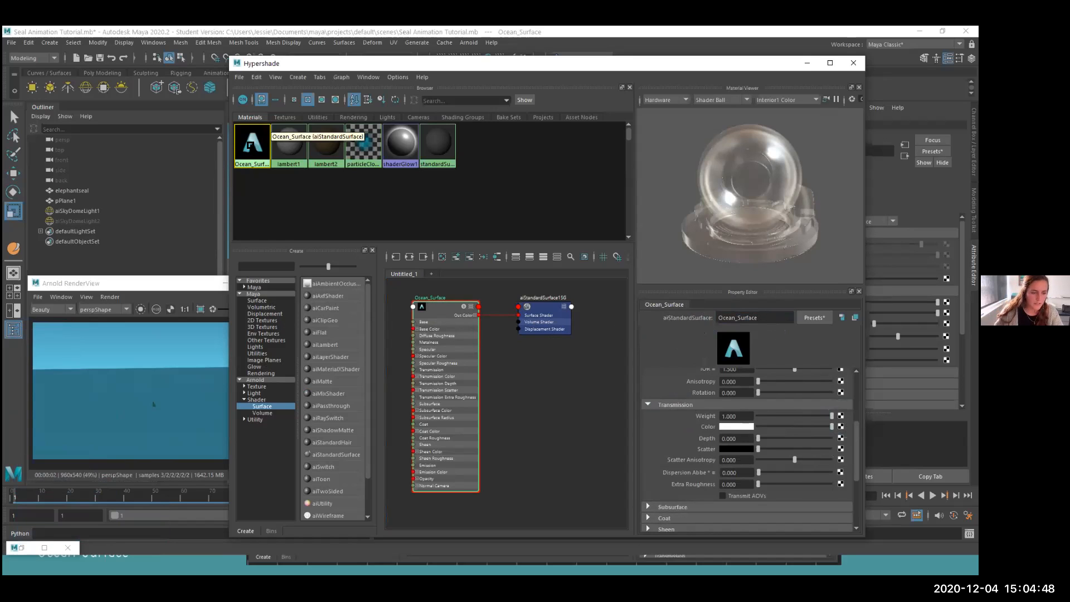
- Assign the Ocean_Surface material to the water plane in the viewport
left_click_drag(326, 65, 356, 69)
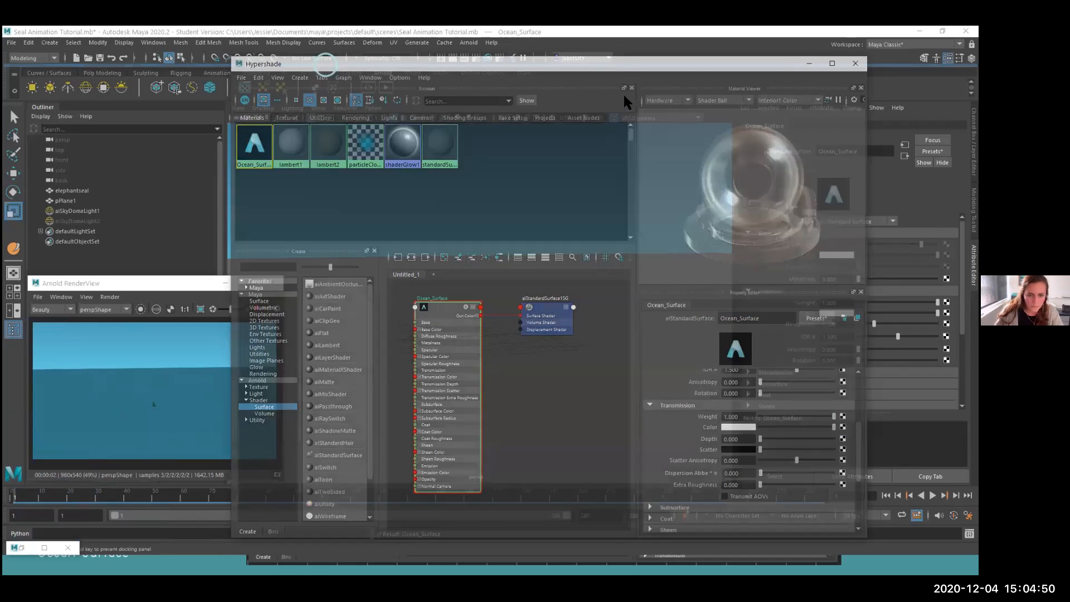
left_click_drag(627, 102, 627, 103)
middle_click_drag(555, 179, 479, 270)
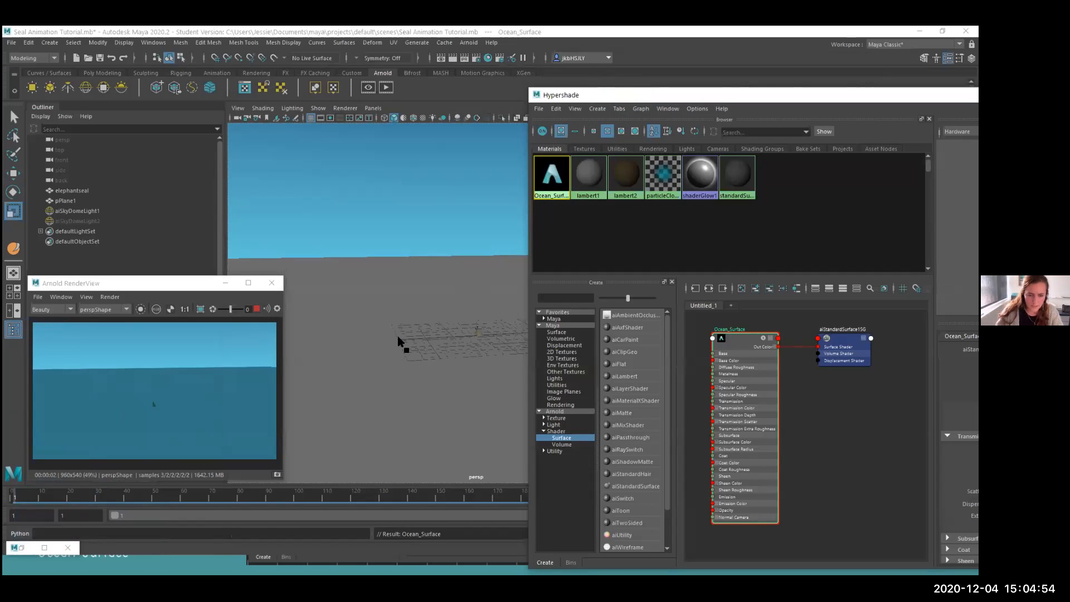
middle_click_drag(376, 354, 378, 352)
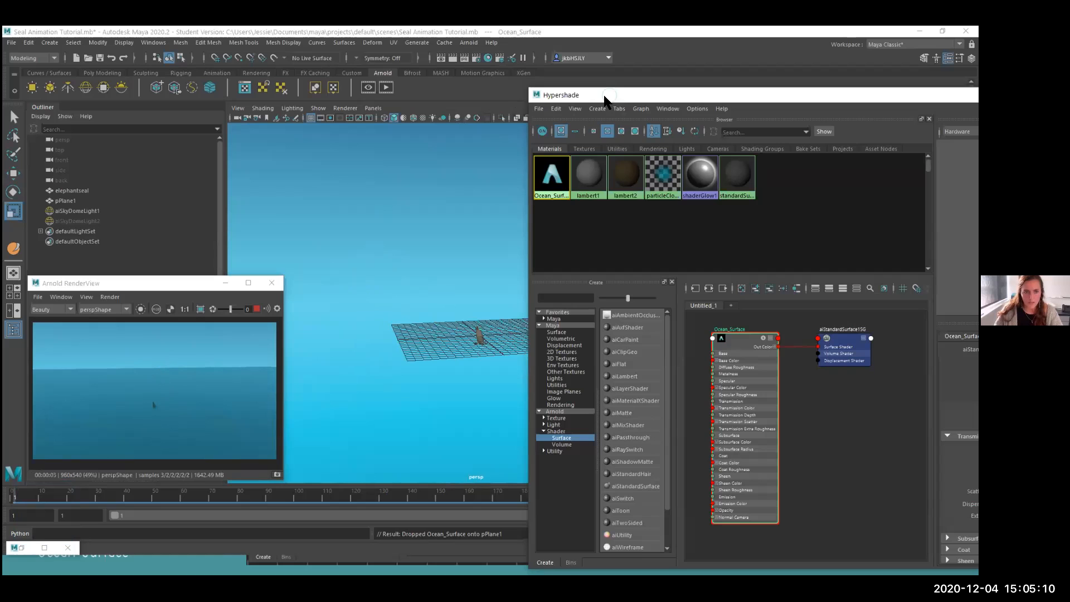
- Connect a File texture to the displacement material of the ocean material's shading group
left_click_drag(605, 99, 356, 61)
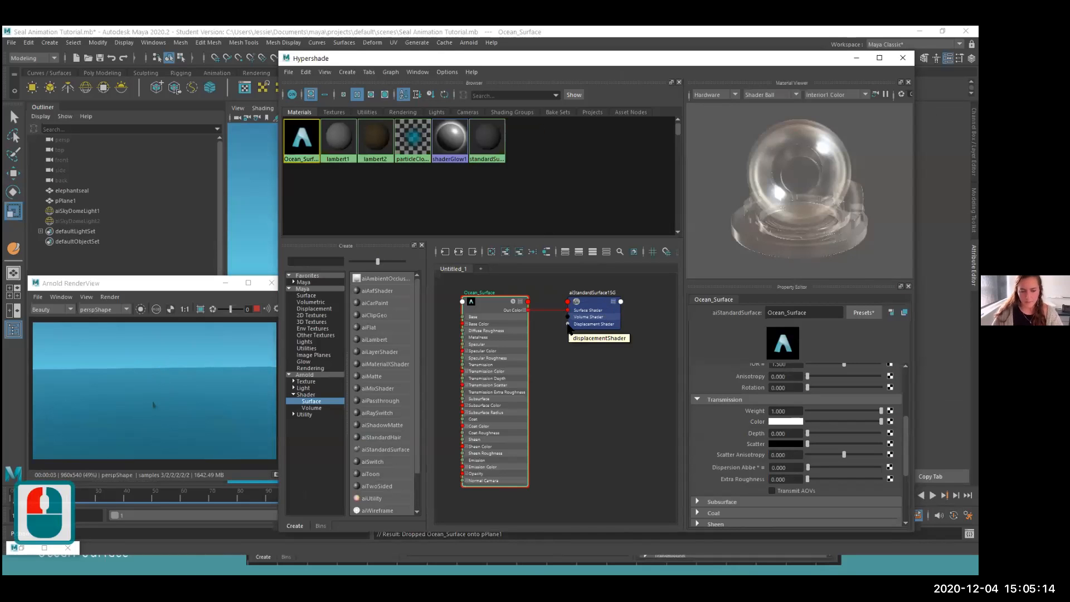
left_click(593, 304)
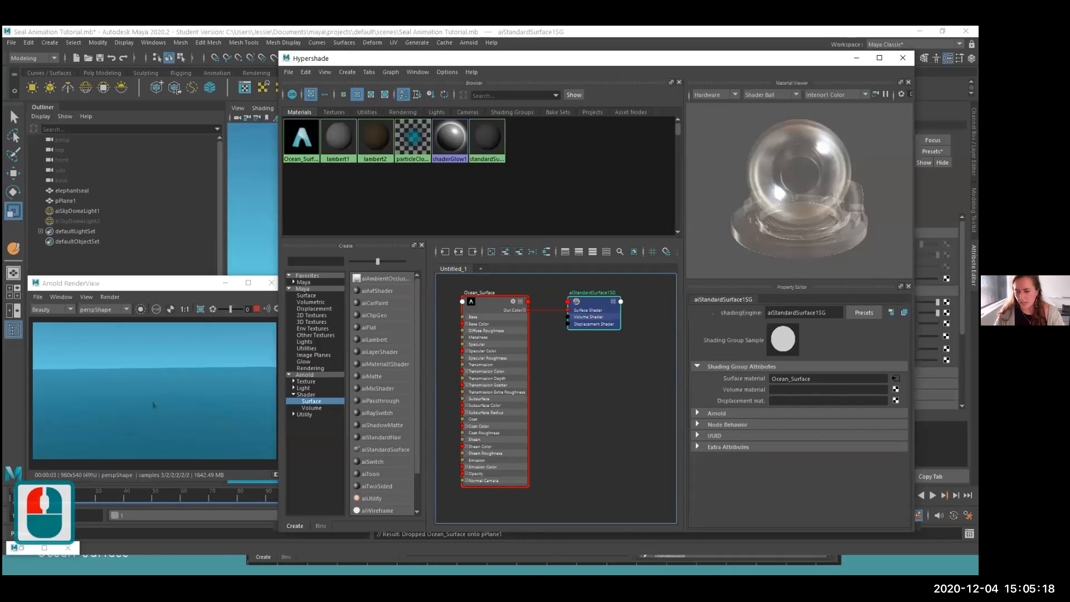
left_click(896, 399)
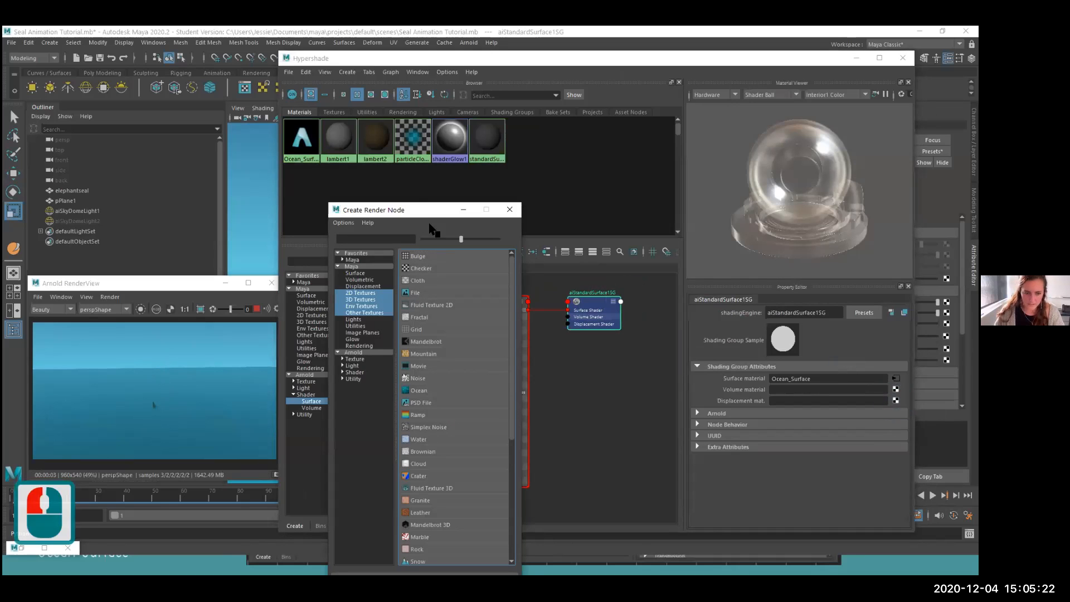
left_click_drag(446, 201, 465, 142)
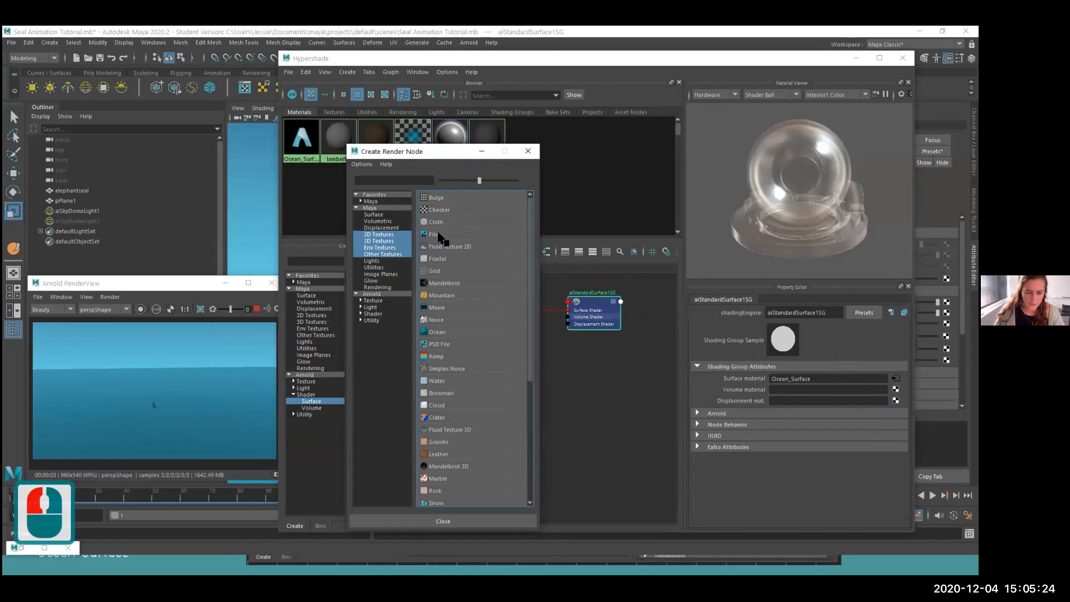
left_click(435, 234)
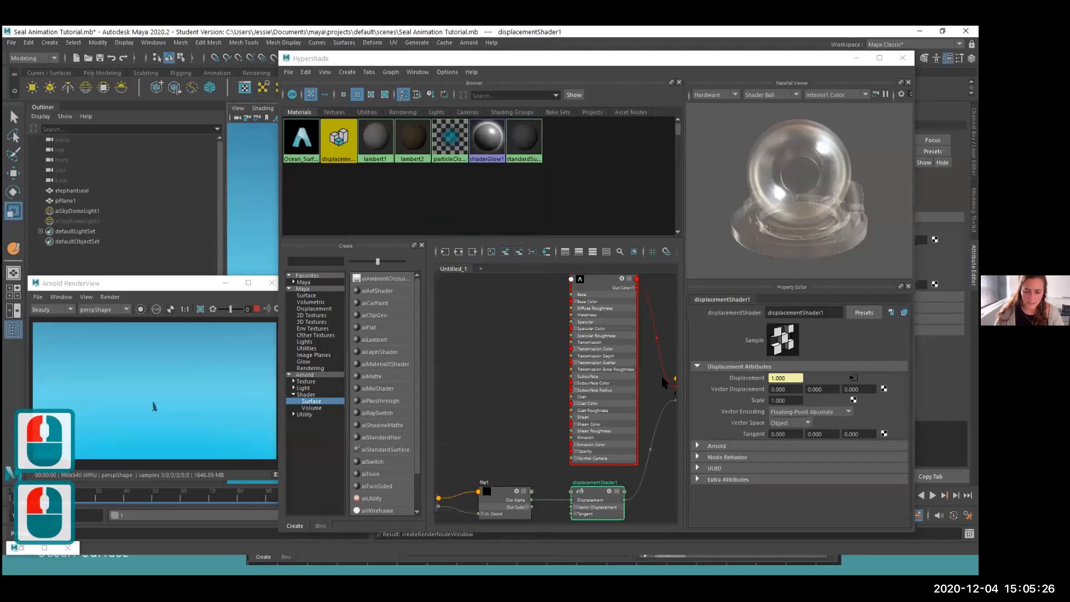
- Load BossSpectralWave1.0001.exr from the project's images/Ocean Texture Images folder into the file node feeding the displacement shader
middle_click_drag(521, 437, 542, 328, "alt")
left_click(521, 367)
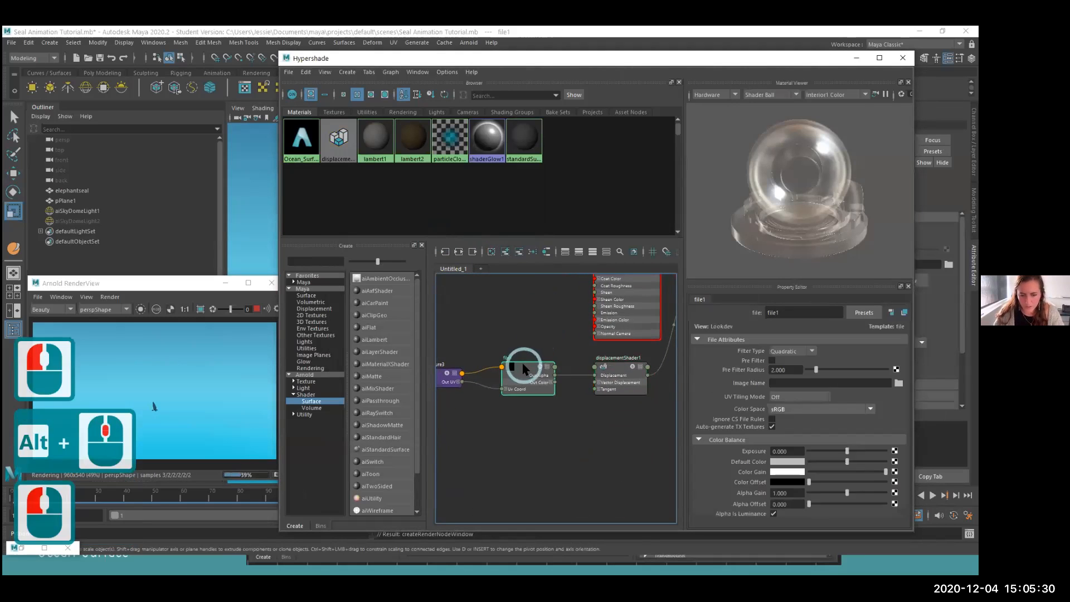
left_click(898, 382)
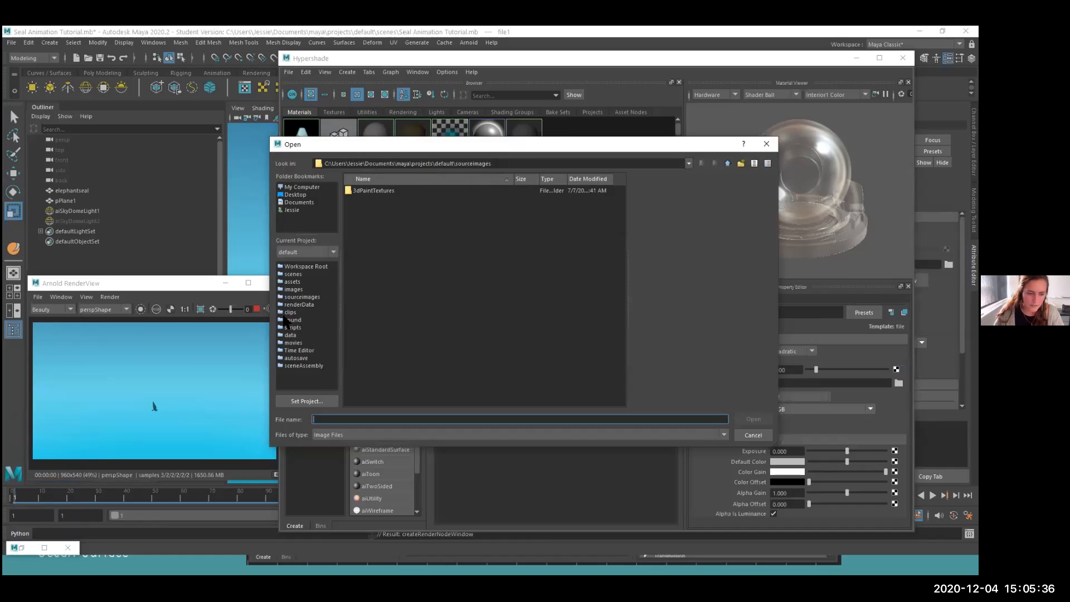
left_click(292, 289)
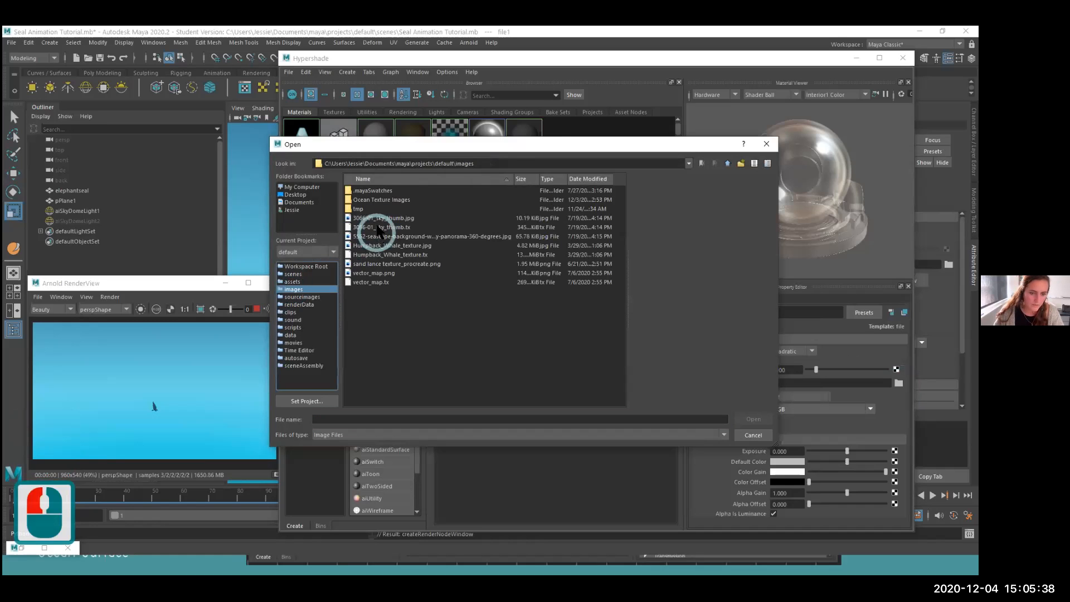
left_click(370, 200)
double_click(370, 200)
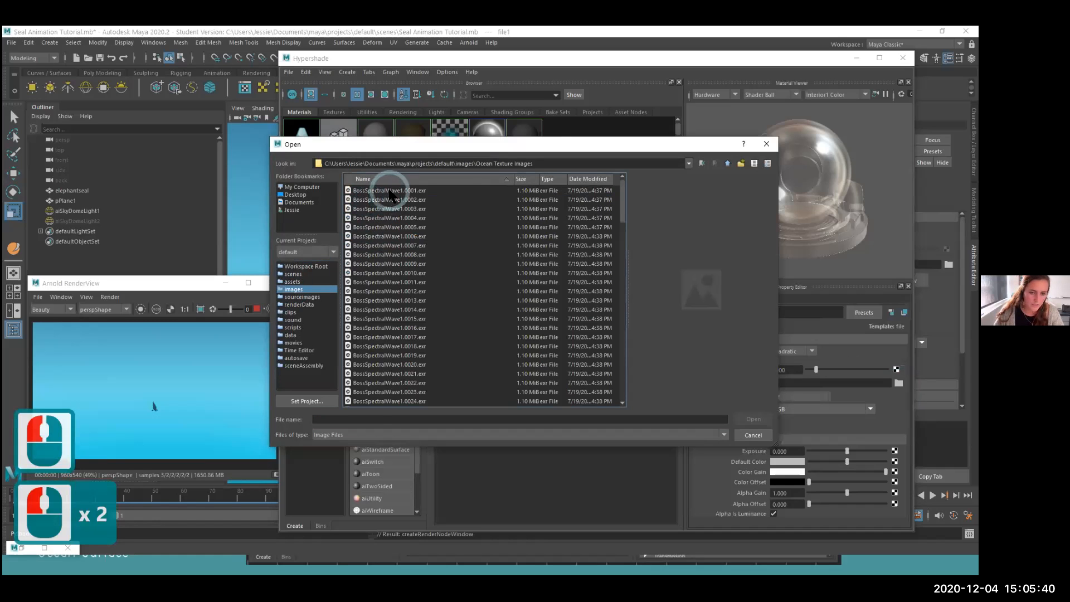
left_click(388, 190)
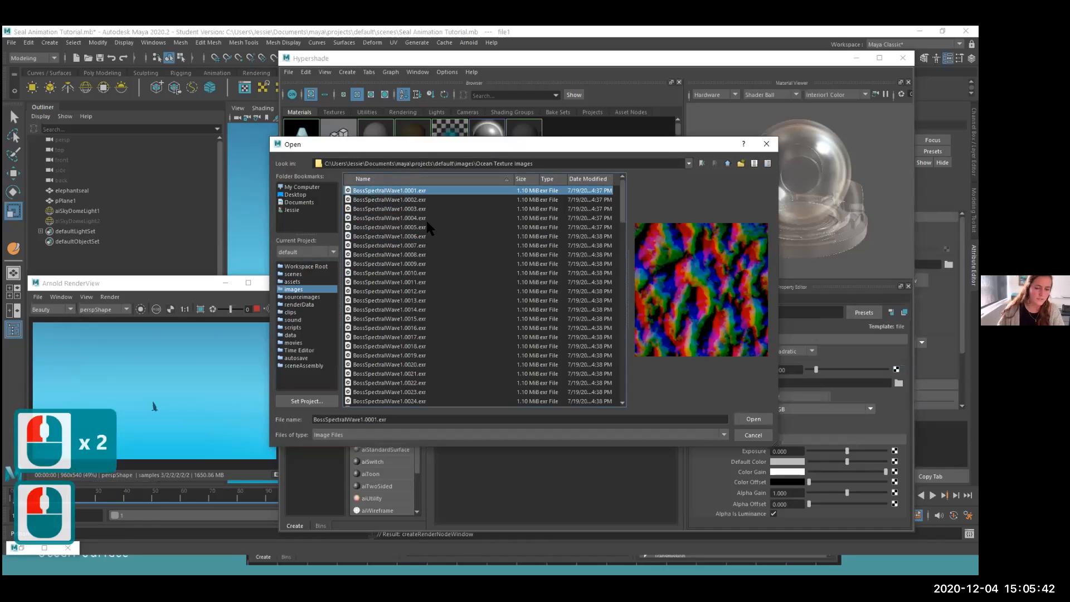
left_click(752, 420)
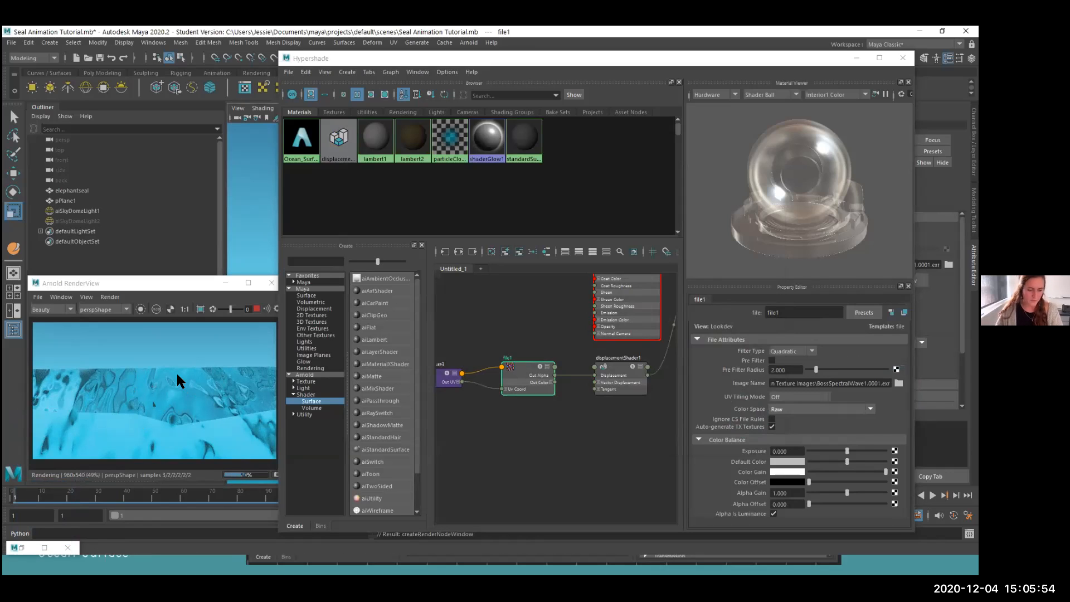
- Set the displacement texture's UV repeat to 10 in both directions on its 2D placement node
left_click(520, 372)
left_click(442, 378)
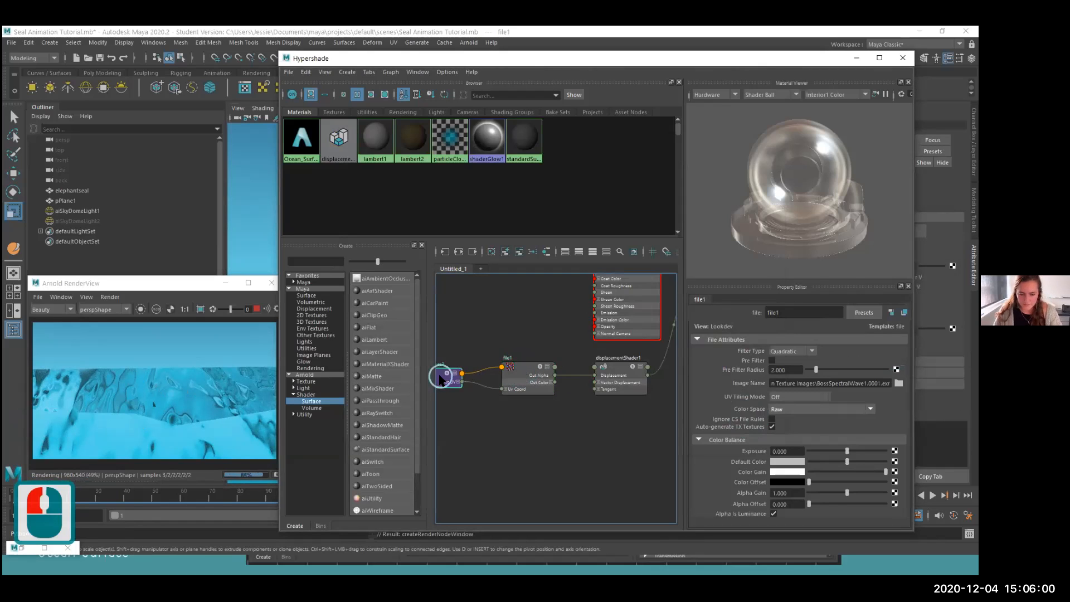
left_click(775, 413)
left_click(764, 416)
type("10")
key("Tab")
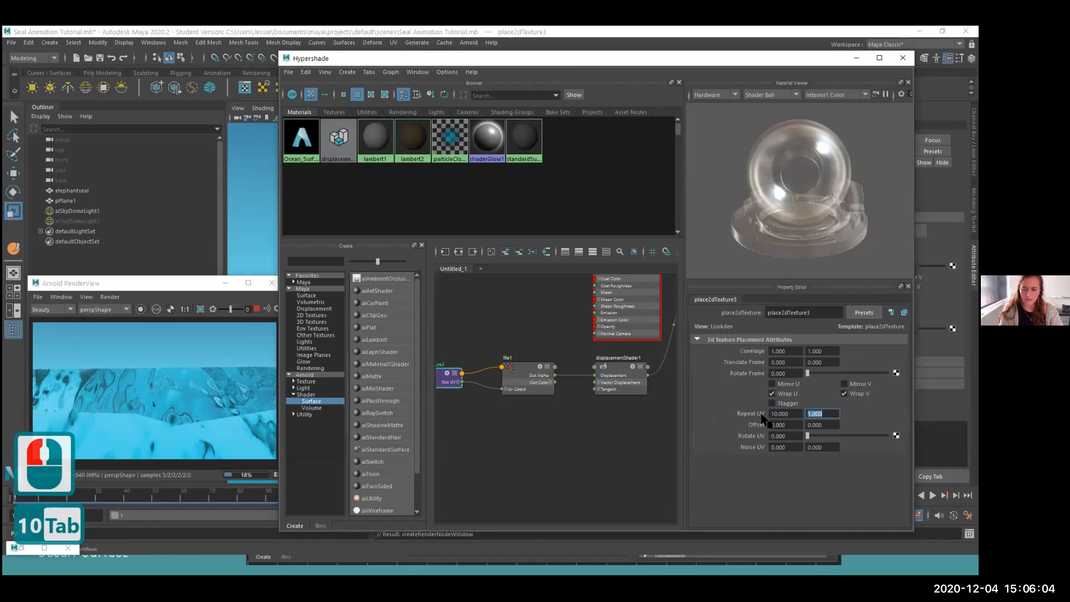
type("10")
key("Tab")
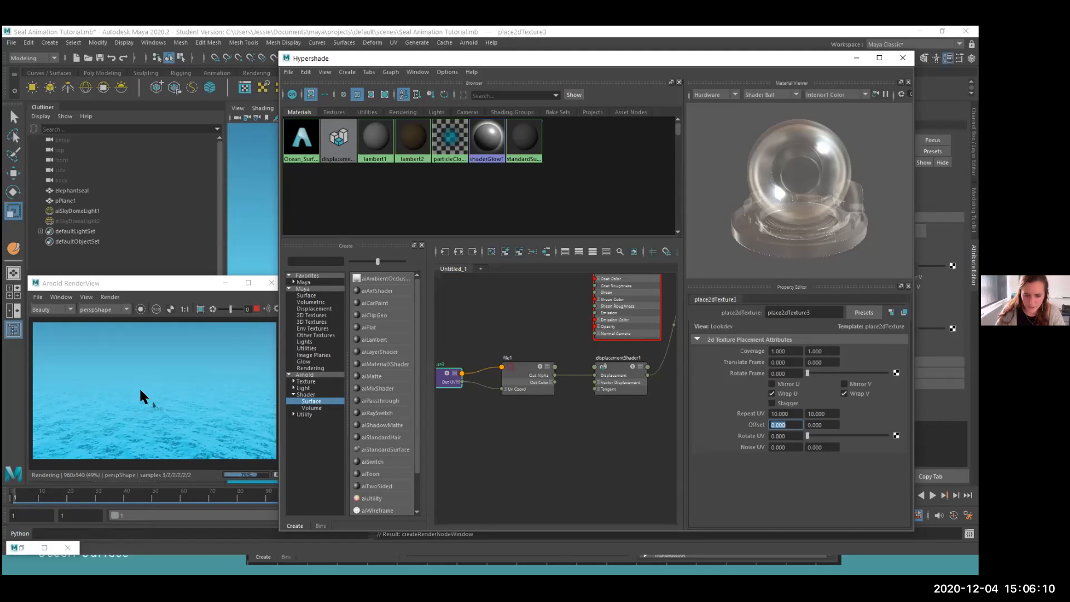
- Replace the file node's Out Alpha to Displacement link with one from Out Color to the displacement shader's Vector Displacement
left_click(524, 370)
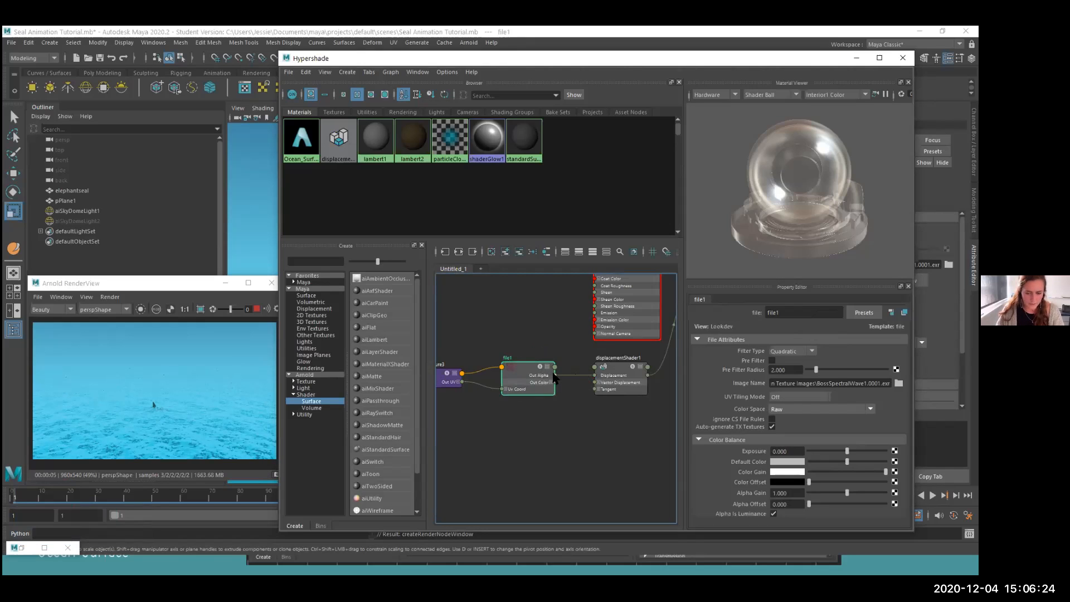
mouse_move(555, 375)
left_mouse_down()
mouse_move(572, 387)
mouse_move(572, 376)
mouse_move(572, 389)
left_mouse_up()
left_click(572, 376)
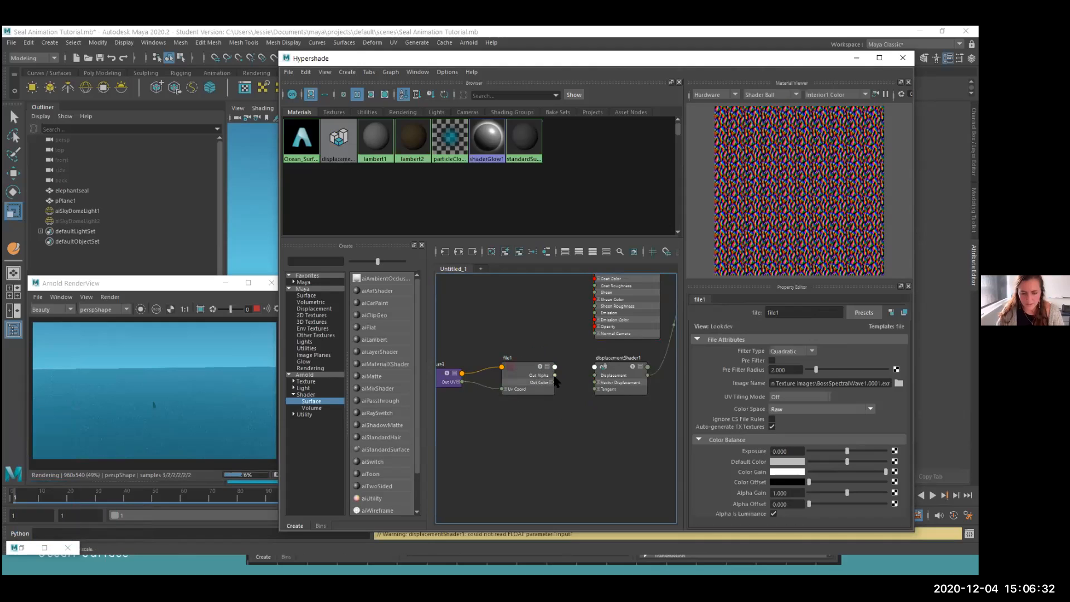
left_click_drag(595, 382, 554, 382)
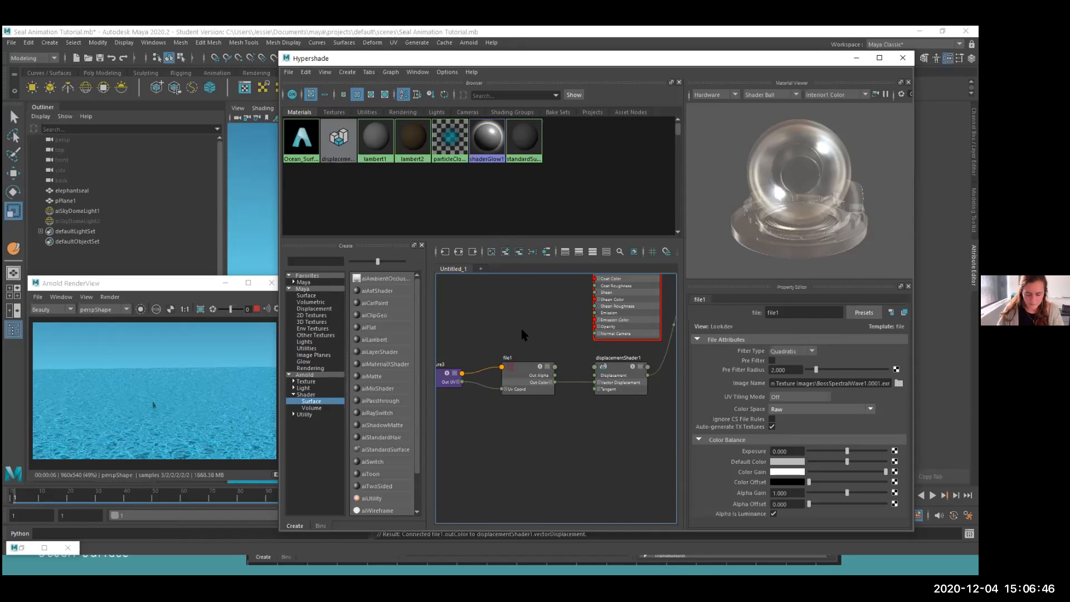
- Switch to the PowerPoint slide show, review the slides up to "30. Loop Displacement Map Textures", and return to Maya
key("alt+Tab")
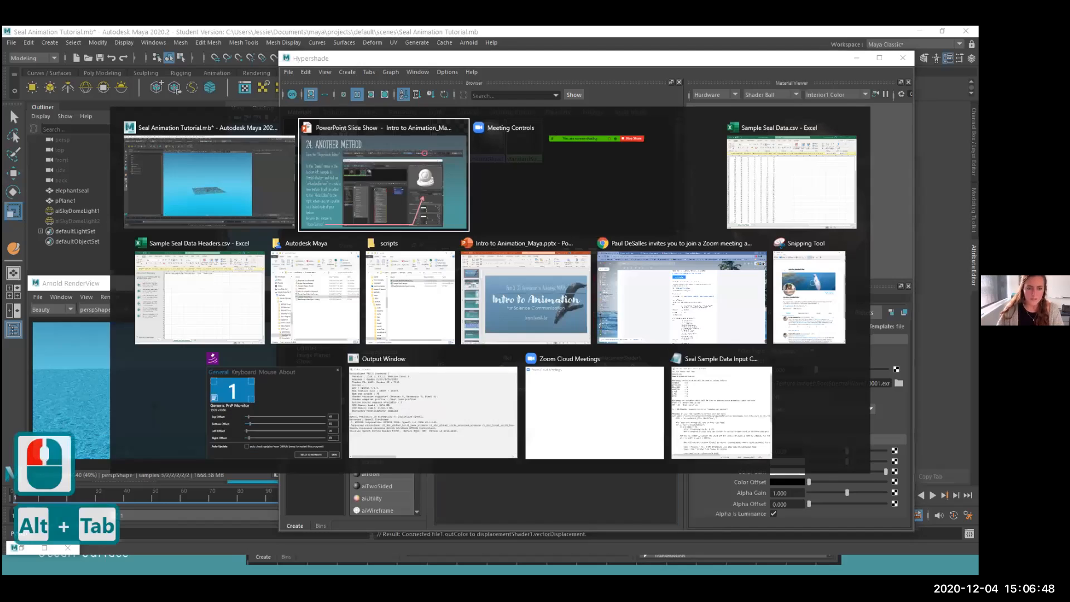
key("Right")
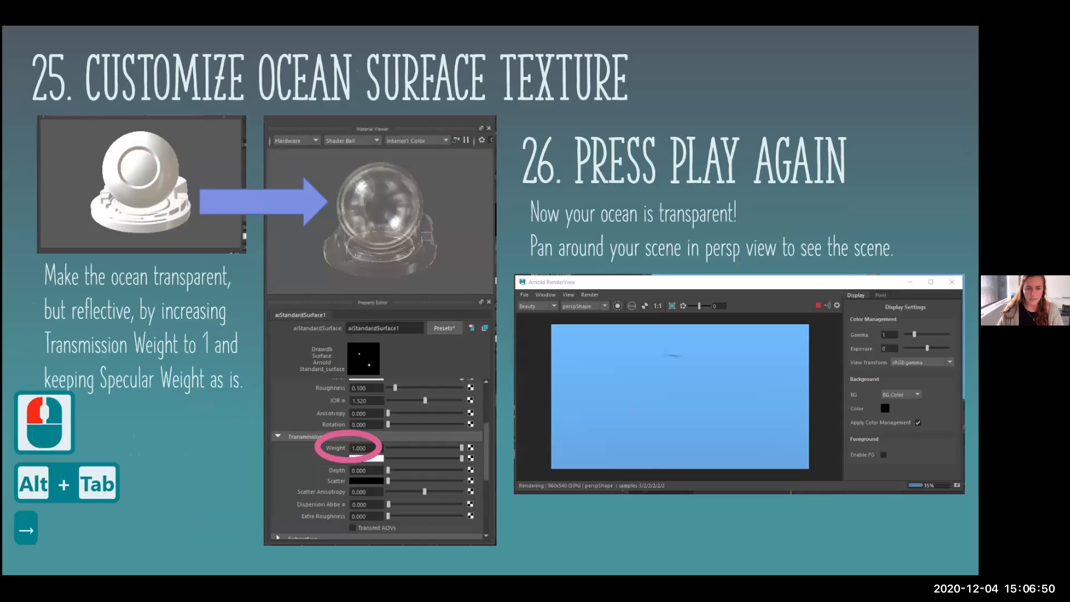
key("Right")
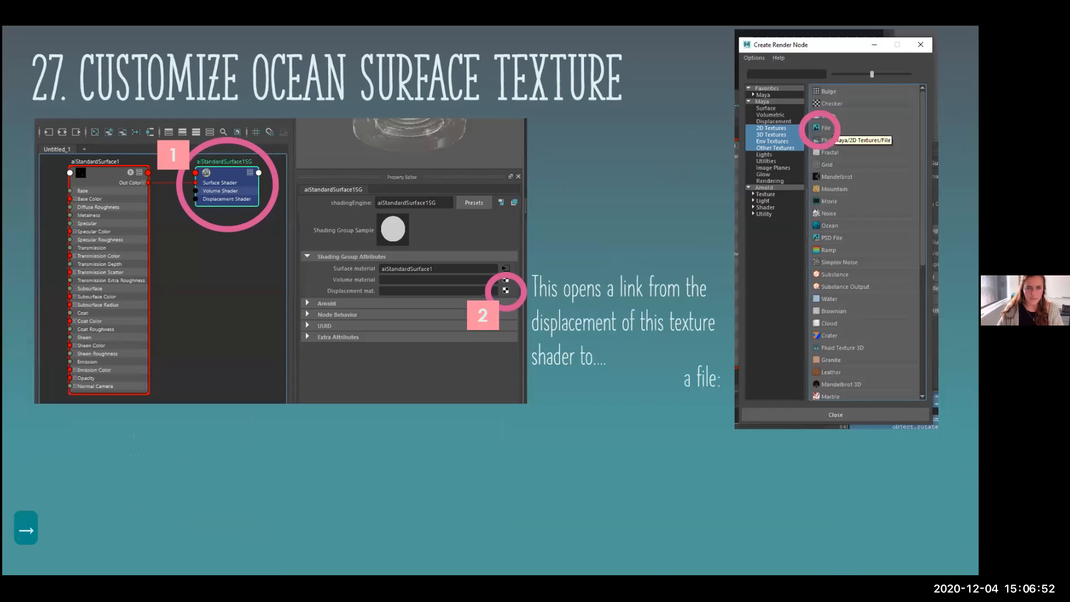
key("Right")
key("Right")
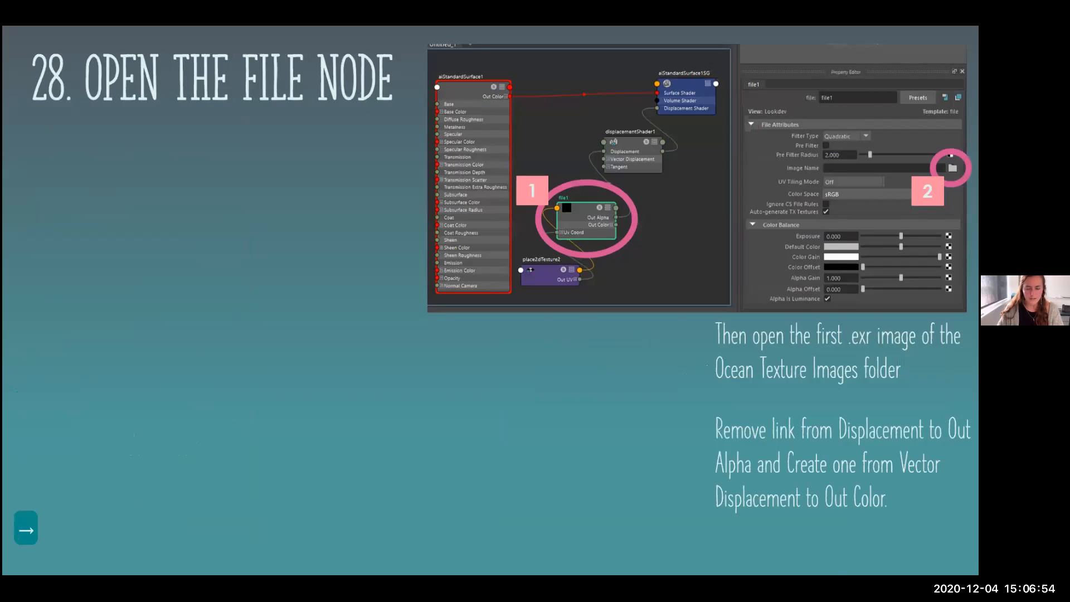
key("Right")
key("Right")
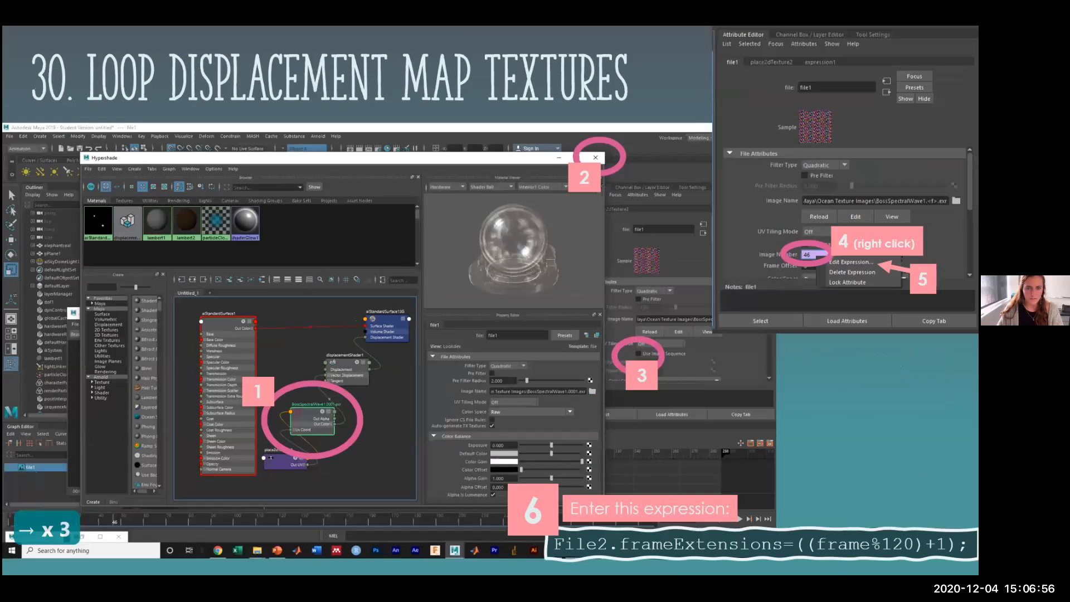
key("alt+Tab")
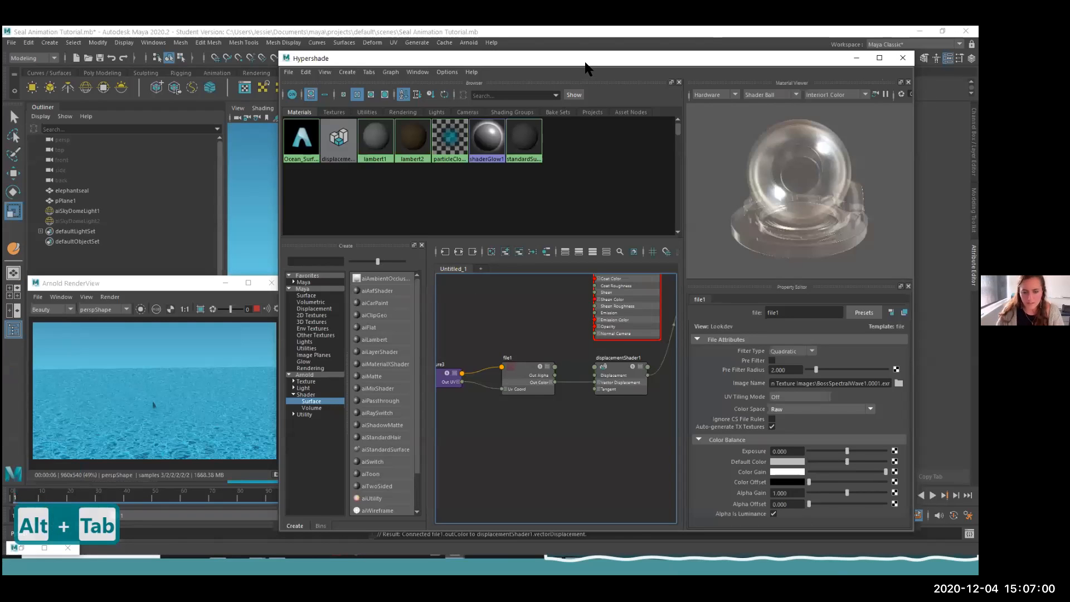
- Enable the image sequence option on the displacement file texture and open its image number's expression for editing
left_click_drag(585, 68, 503, 65)
double_click(441, 366)
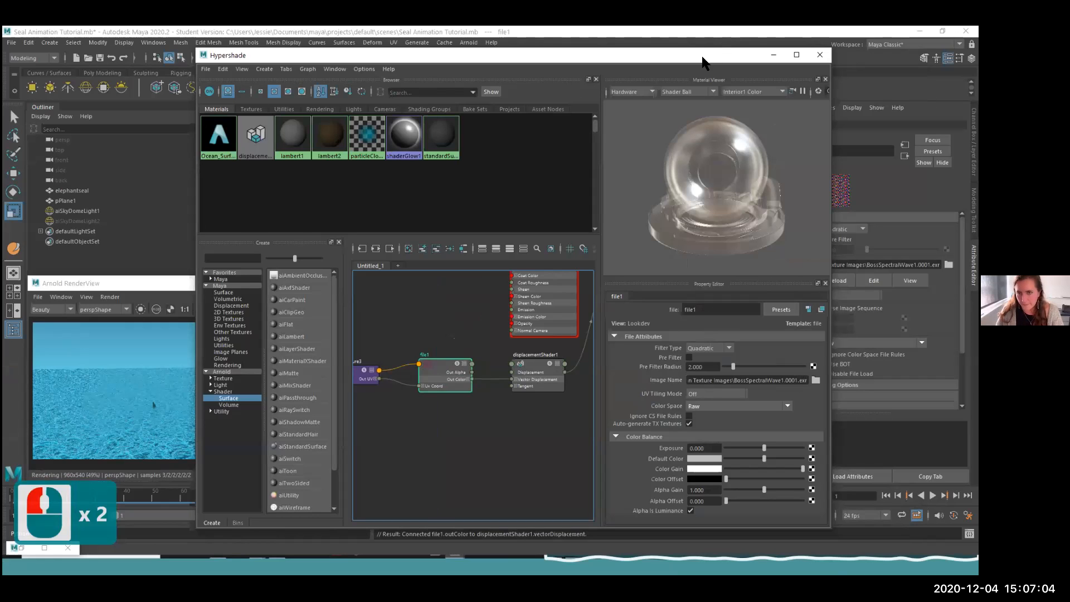
left_click_drag(703, 61, 583, 62)
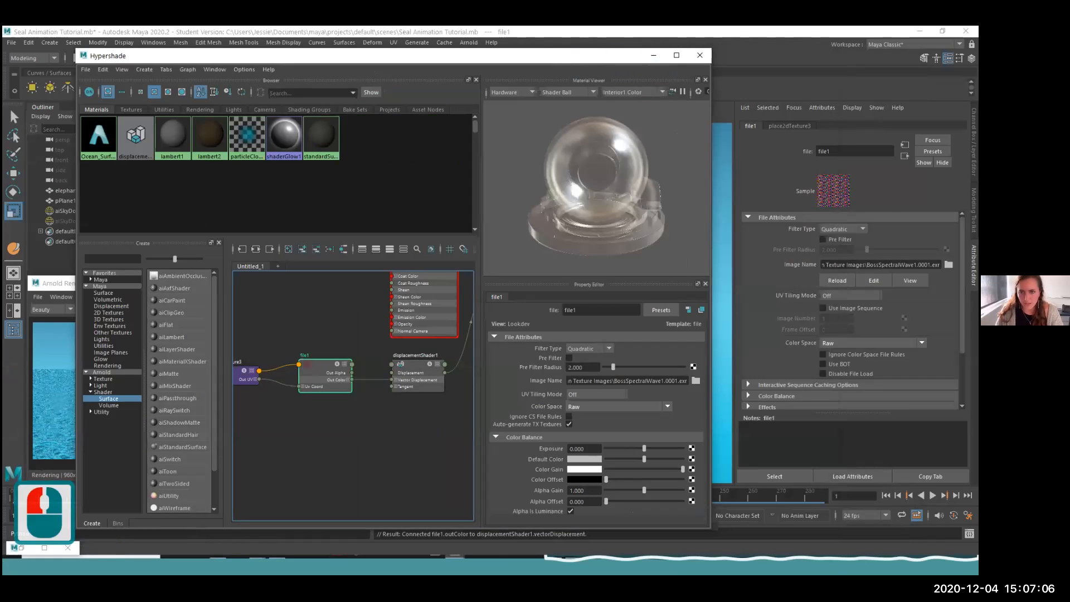
left_click(653, 55)
left_click(804, 285)
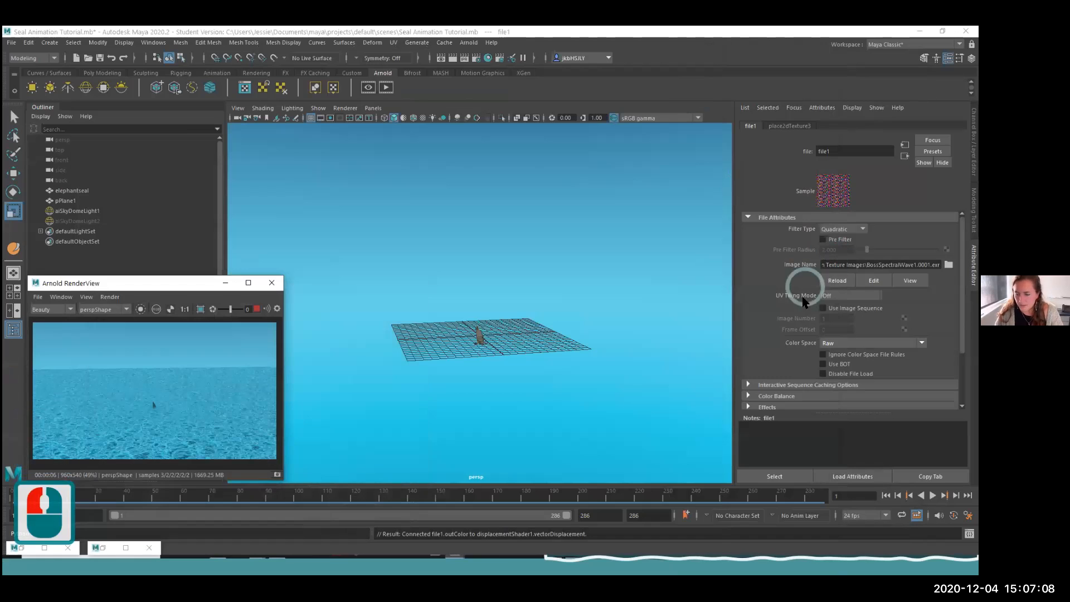
left_click(823, 308)
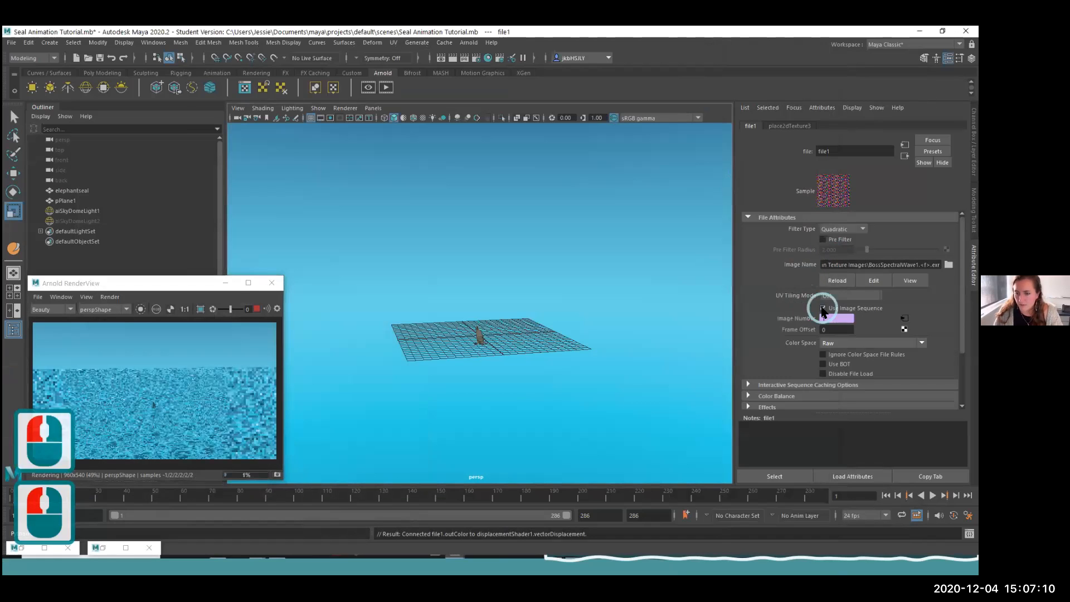
right_click_drag(828, 317, 850, 325)
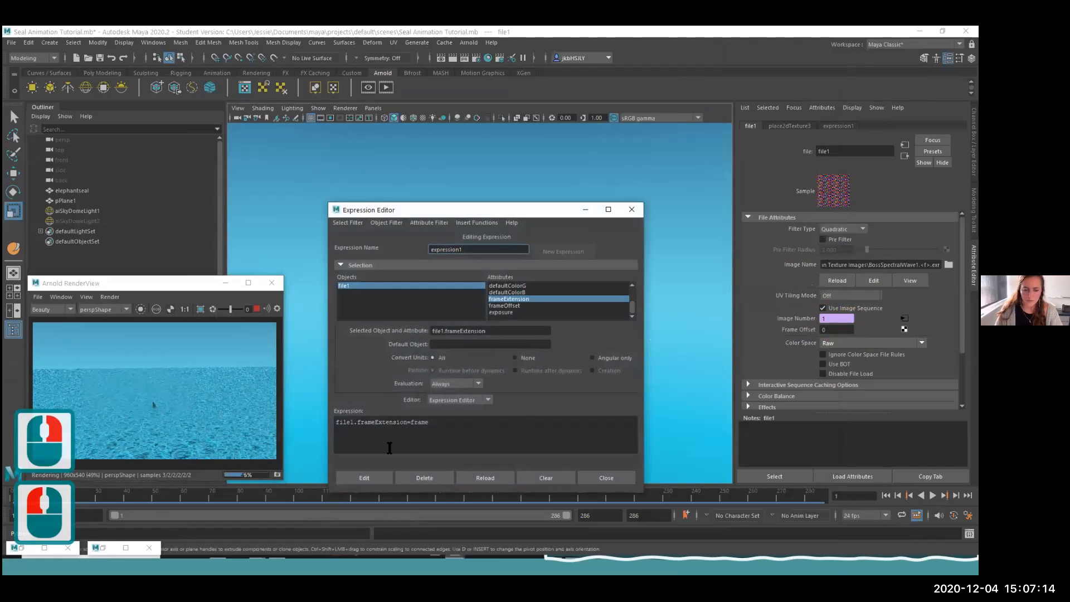
- Copy the expression File2.frameExtensions=((frame%120)+1); from slide 30 in PowerPoint and return to Maya
key("alt+Tab")
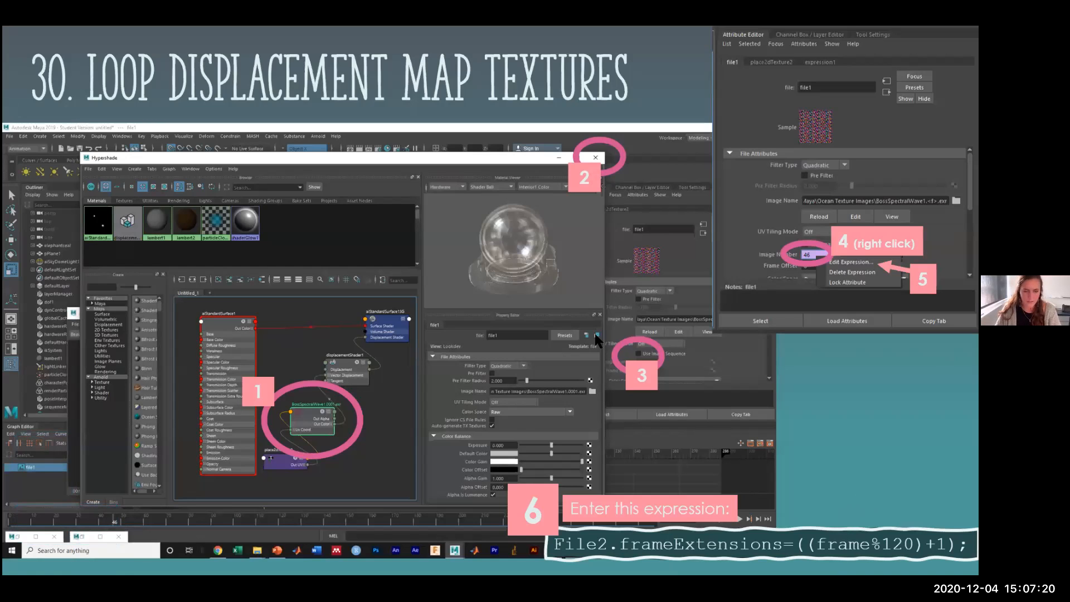
left_click(459, 299)
key("Escape")
left_click(460, 300)
key("Escape")
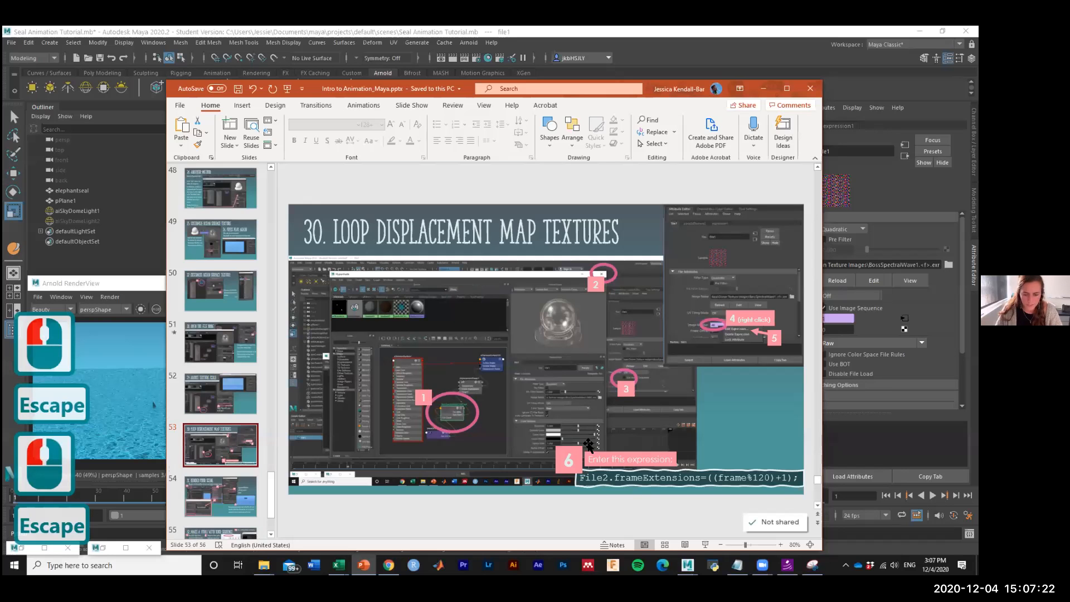
left_click_drag(581, 478, 806, 473)
key("ctrl+c")
key("alt+Tab")
key("alt+Tab")
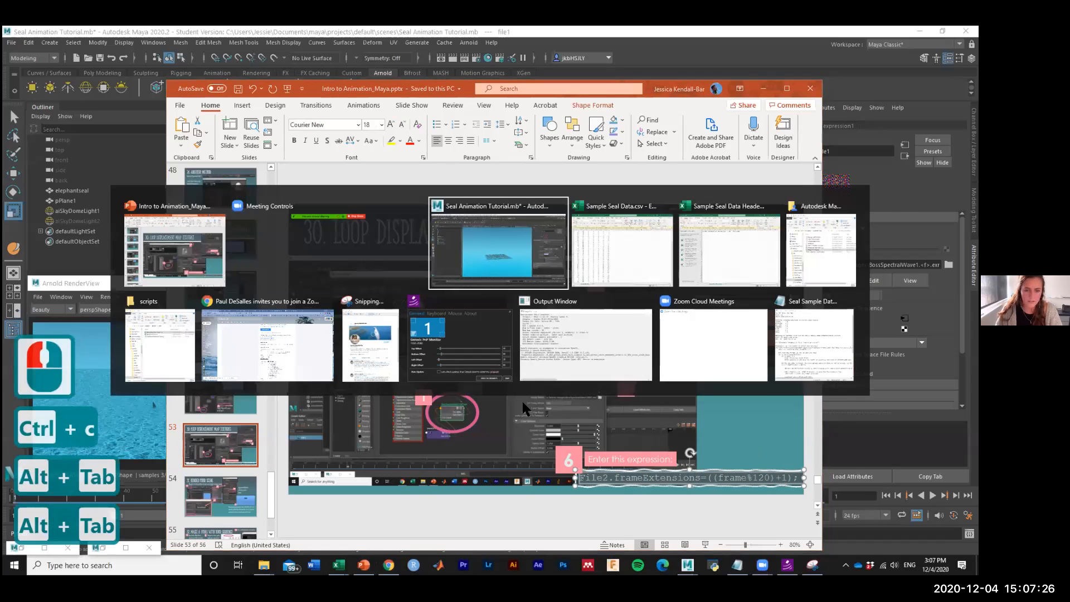
- Try to replace the image number's expression with File2.frameExtensions=((frame%120)+1);
left_click_drag(442, 424, 313, 423)
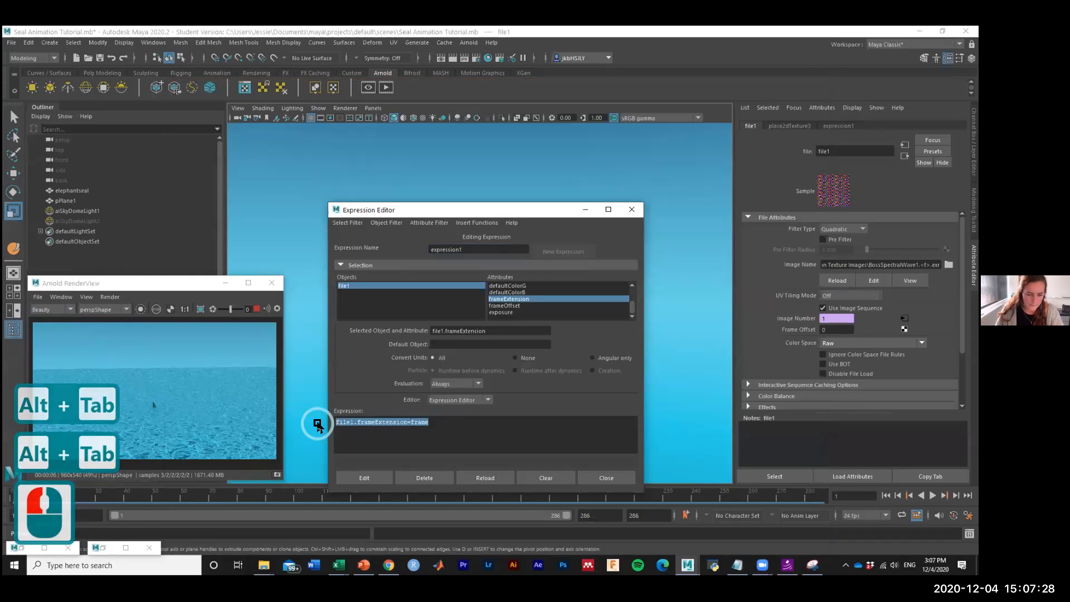
key("ctrl+v")
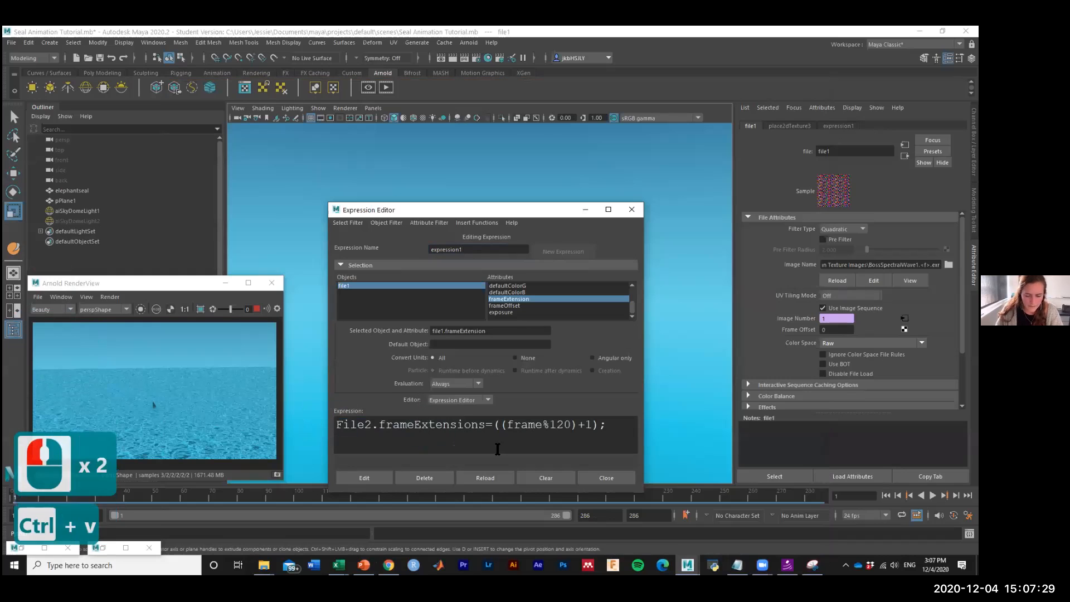
left_click(365, 478)
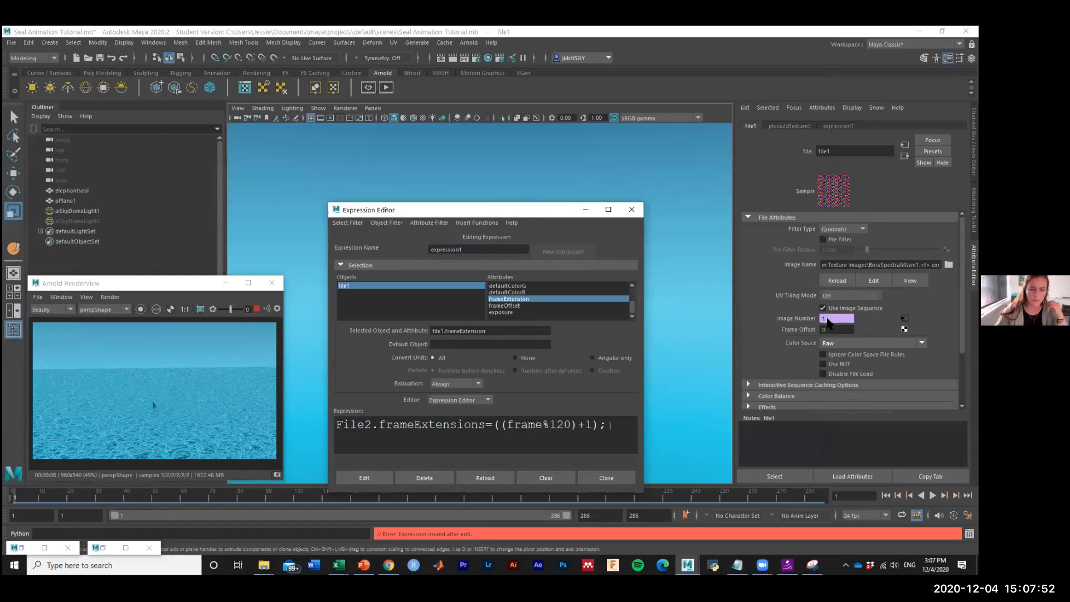
- Switch to PowerPoint and review slides 31 to 33 on rendering the scene, making a video from the sequence and the output
key("alt+Tab")
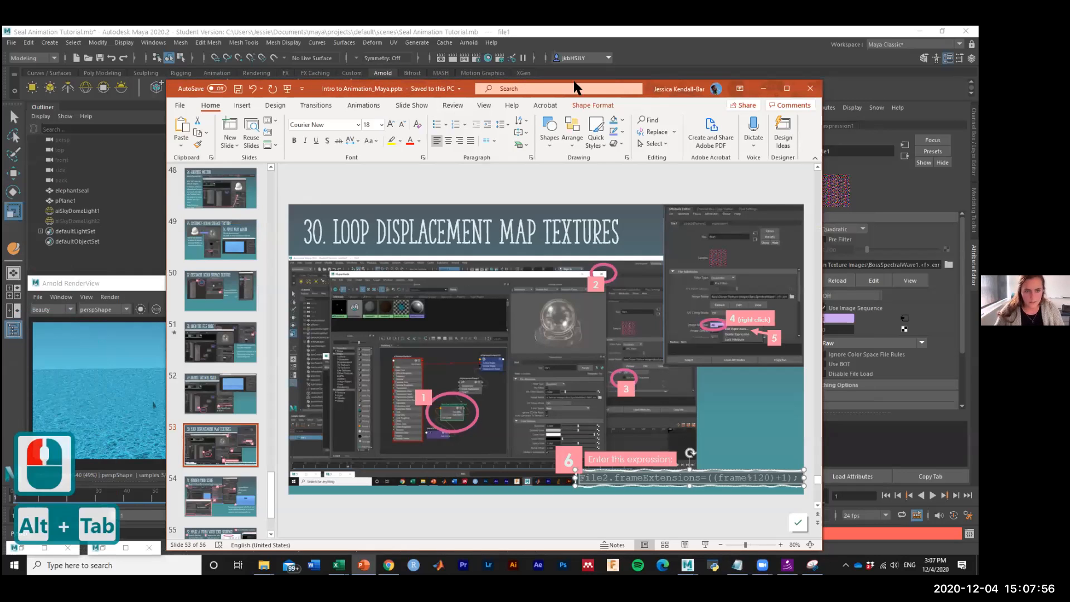
left_click_drag(645, 94, 636, 71)
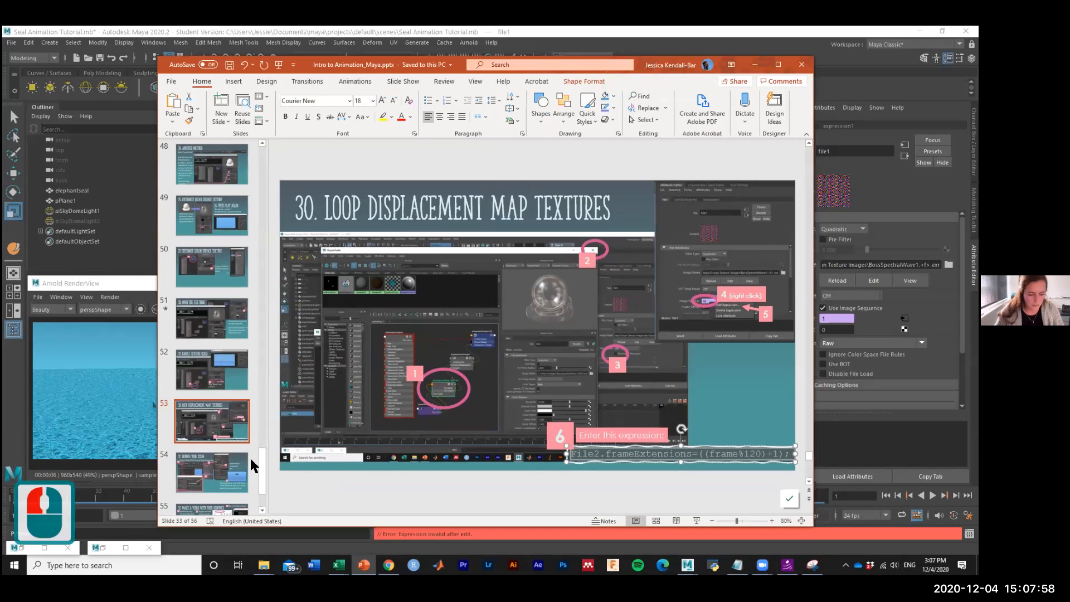
left_click(243, 467)
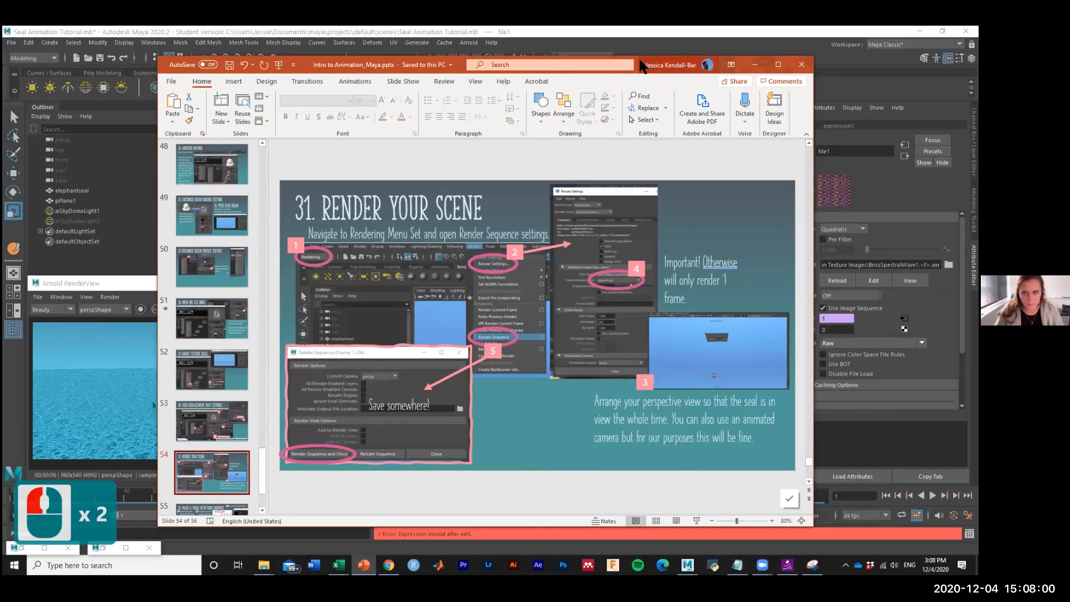
left_click_drag(639, 68, 637, 57)
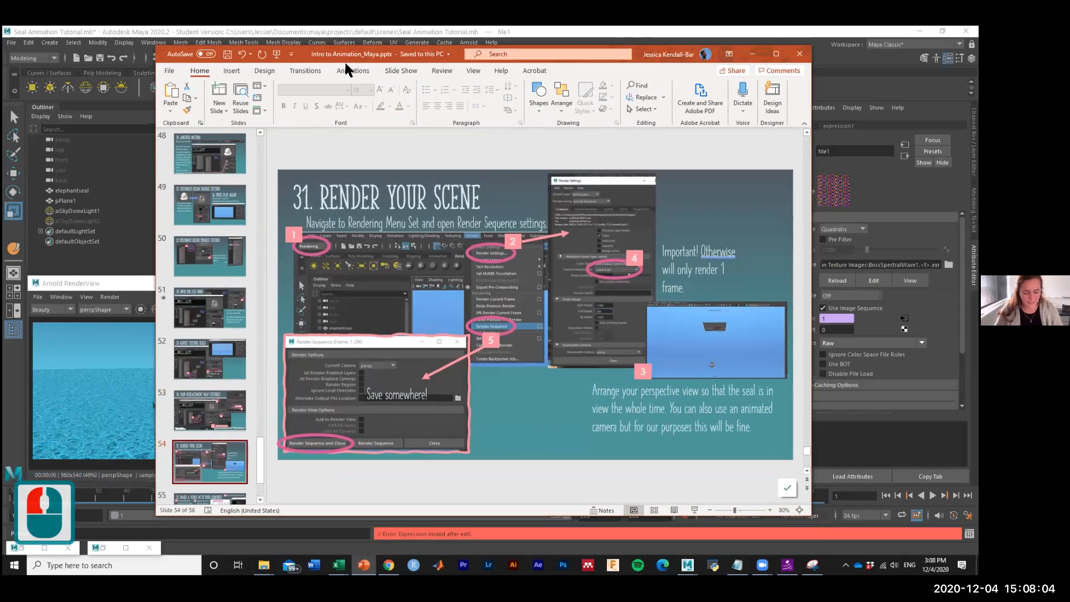
left_click(294, 55)
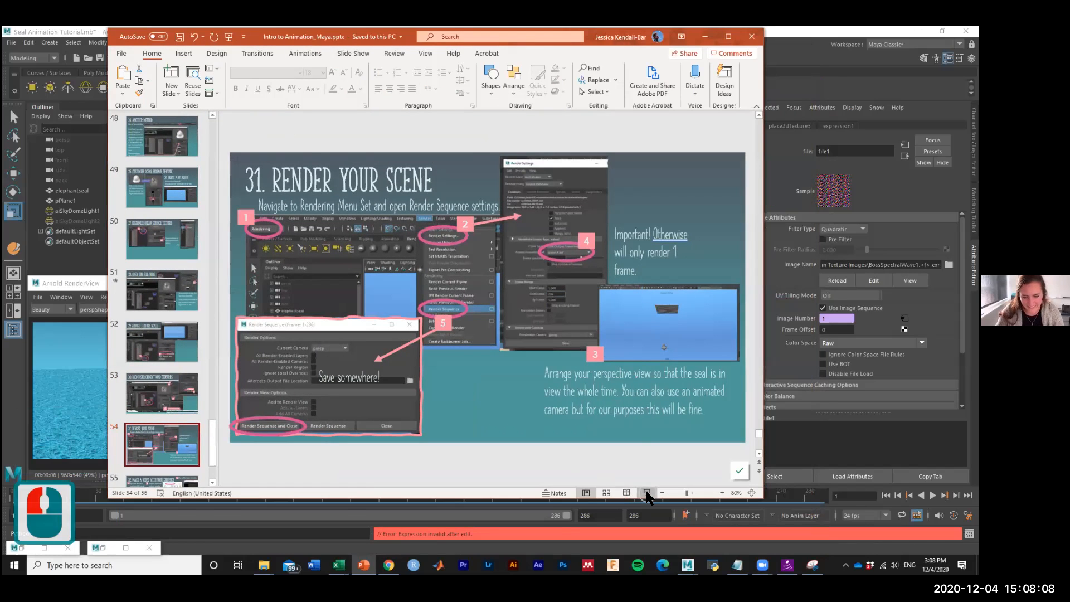
left_click(640, 497)
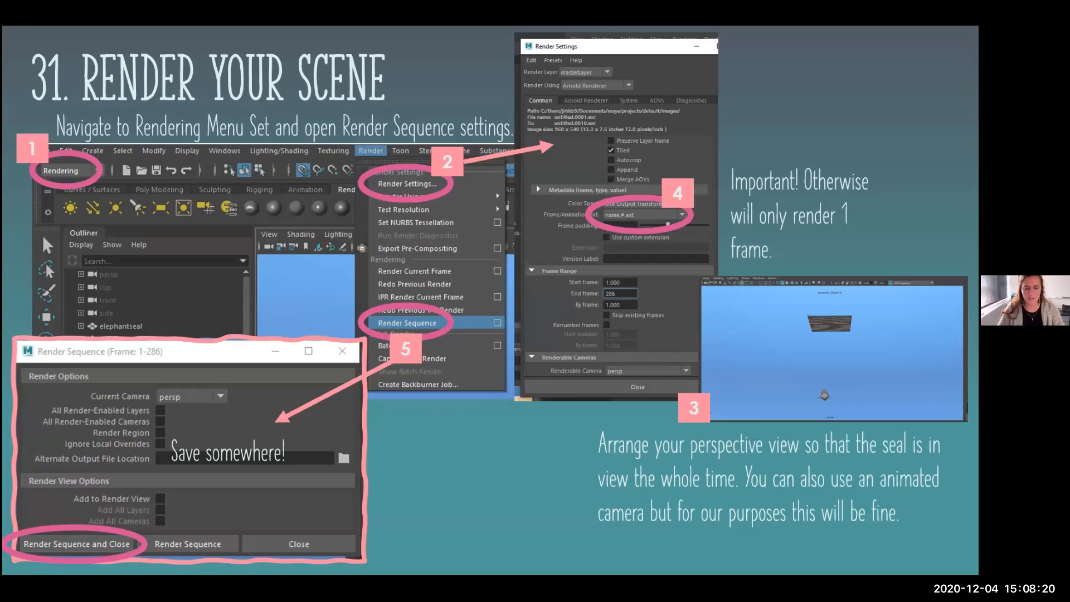
key("Right")
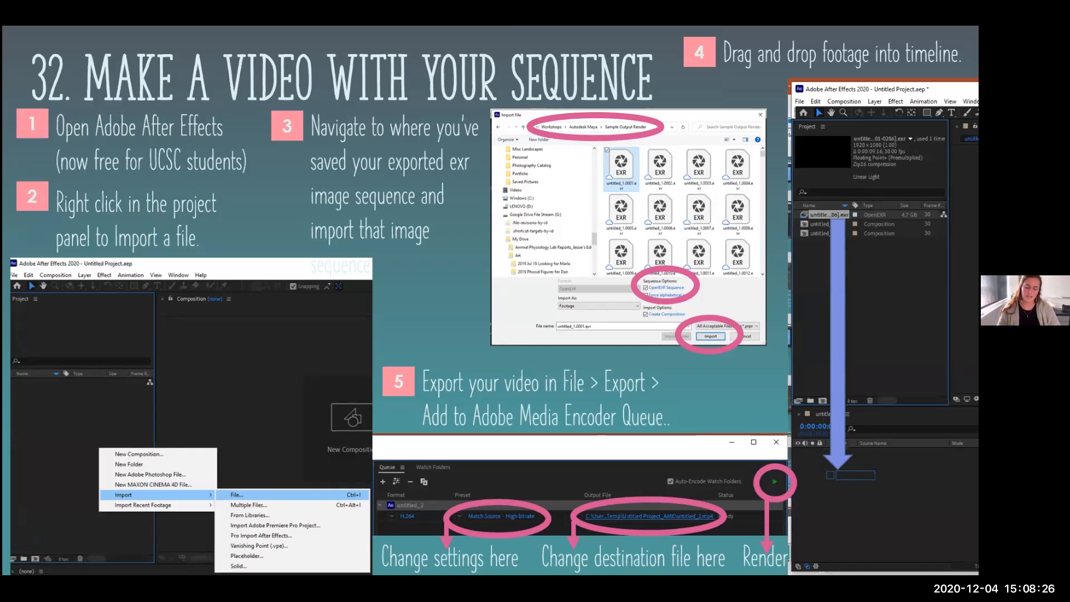
key("Right")
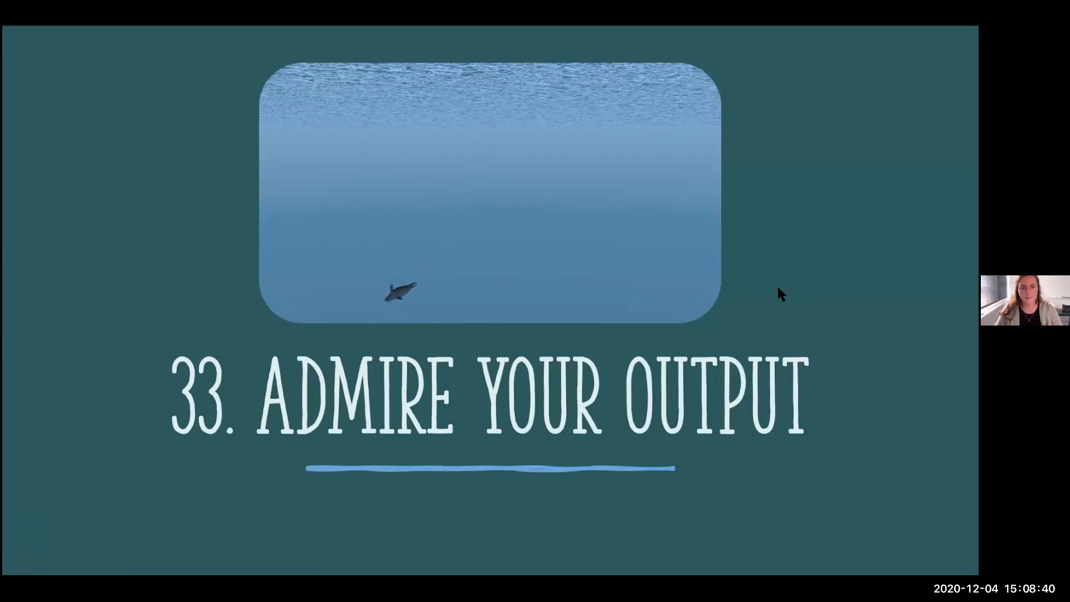
key("Escape")
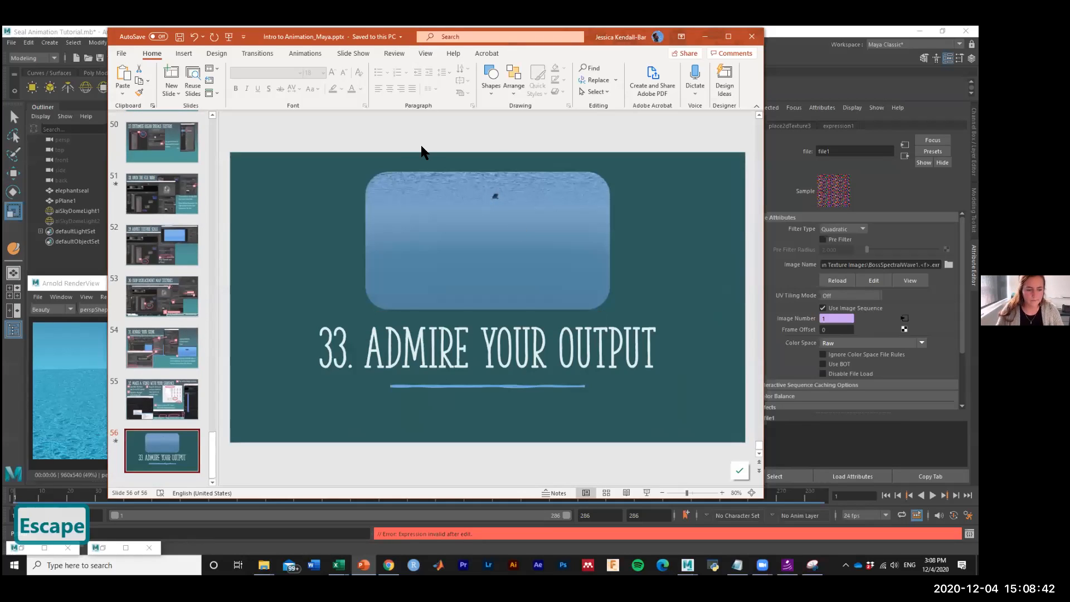